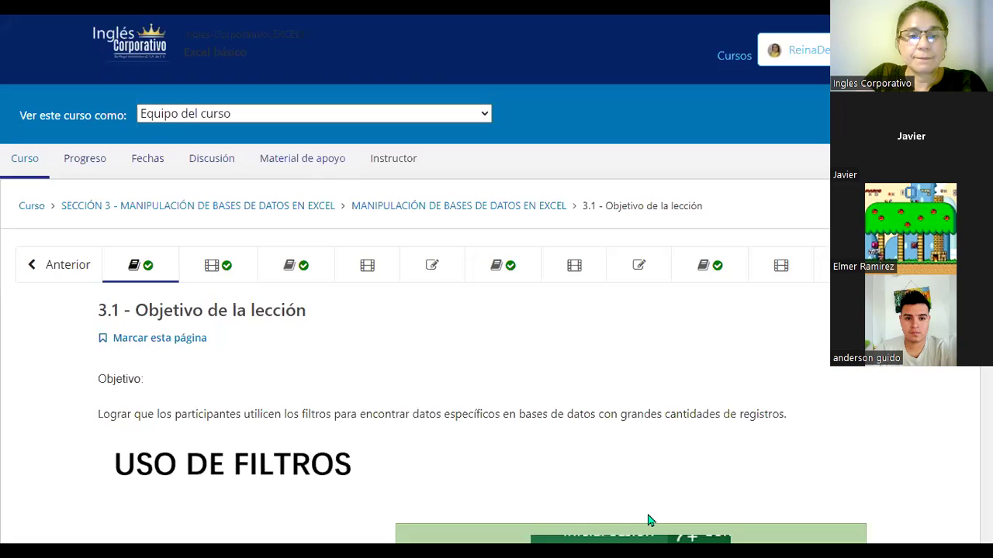
# - Read the lesson page 3.1 on using filters, from the objective through selection filters to the custom text and number filters
pyautogui.scroll(-1, 598, 334)
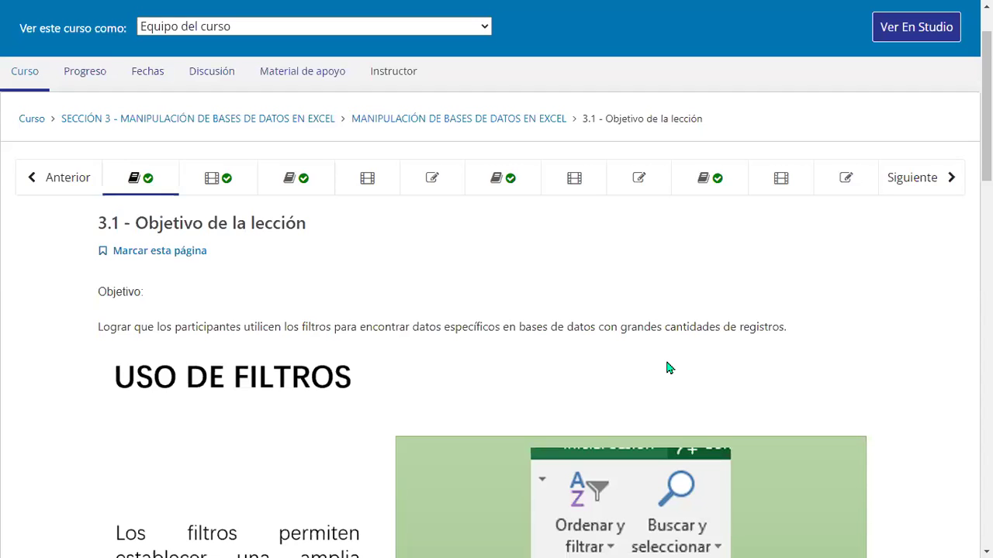
pyautogui.scroll(-3, 669, 368)
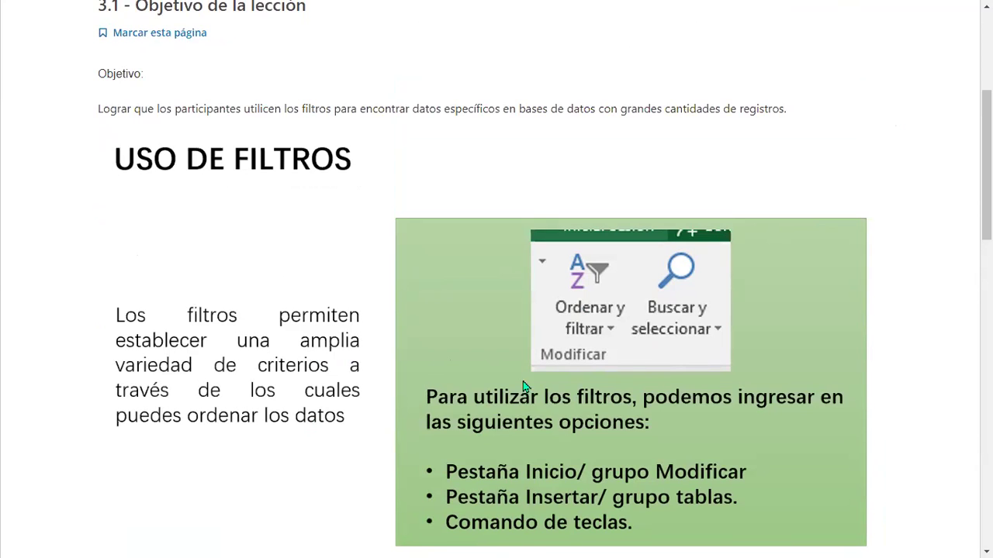
pyautogui.scroll(-2, 628, 299)
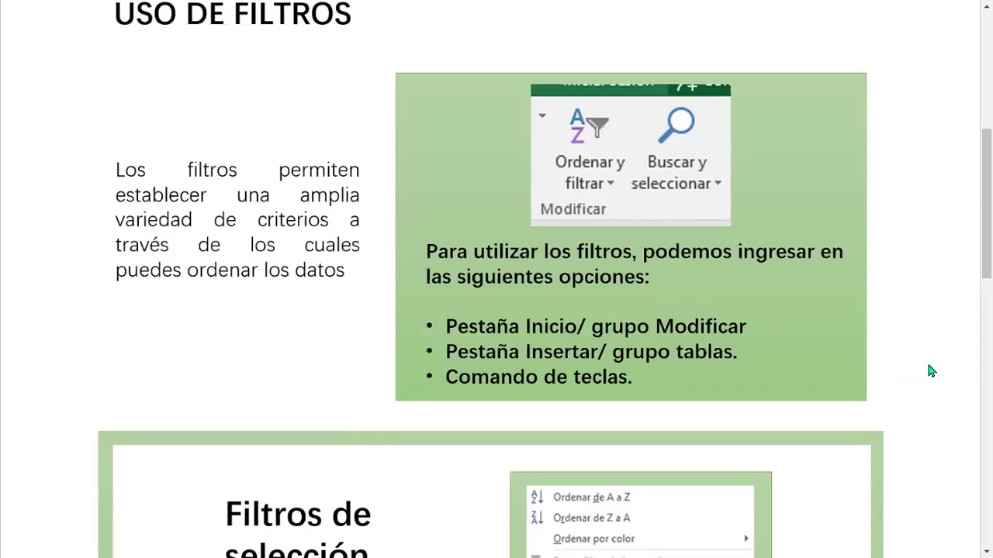
pyautogui.scroll(-2, 931, 371)
pyautogui.scroll(-1, 930, 371)
pyautogui.scroll(-1, 930, 371)
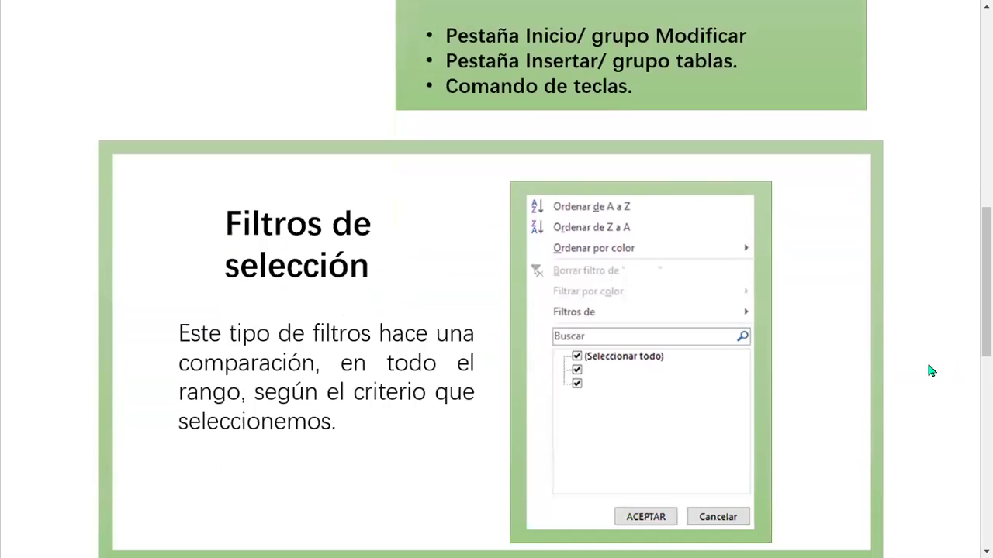
pyautogui.scroll(-1, 930, 371)
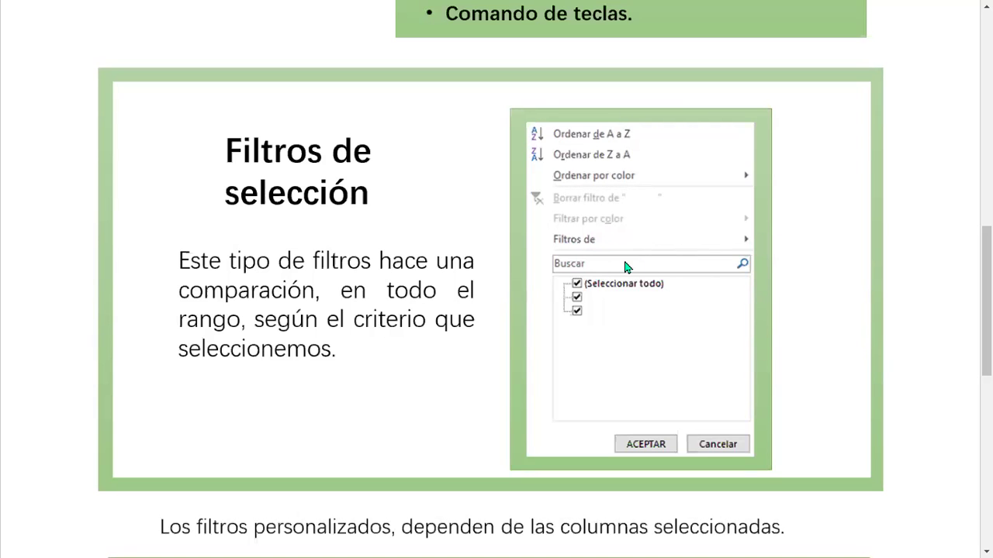
pyautogui.scroll(-3, 649, 335)
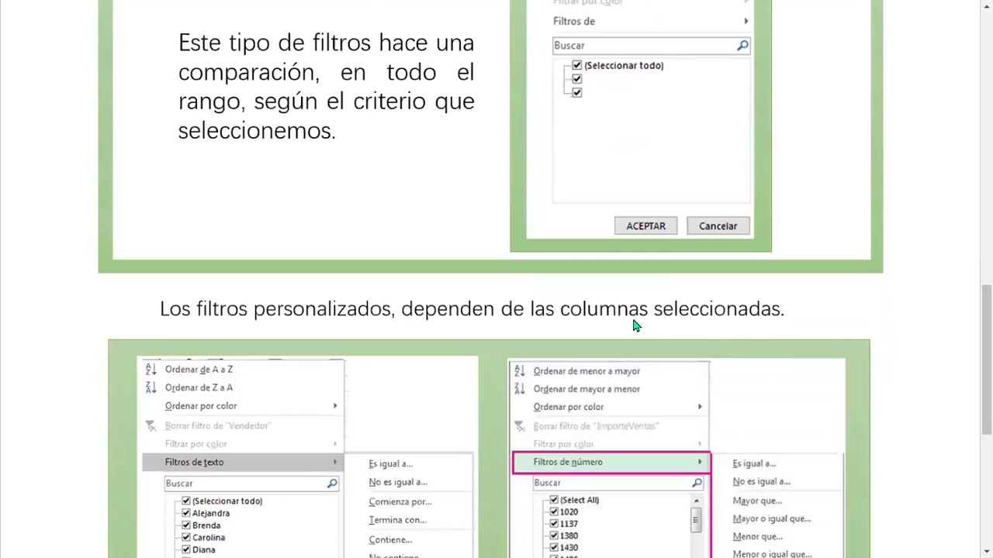
pyautogui.scroll(-1, 518, 313)
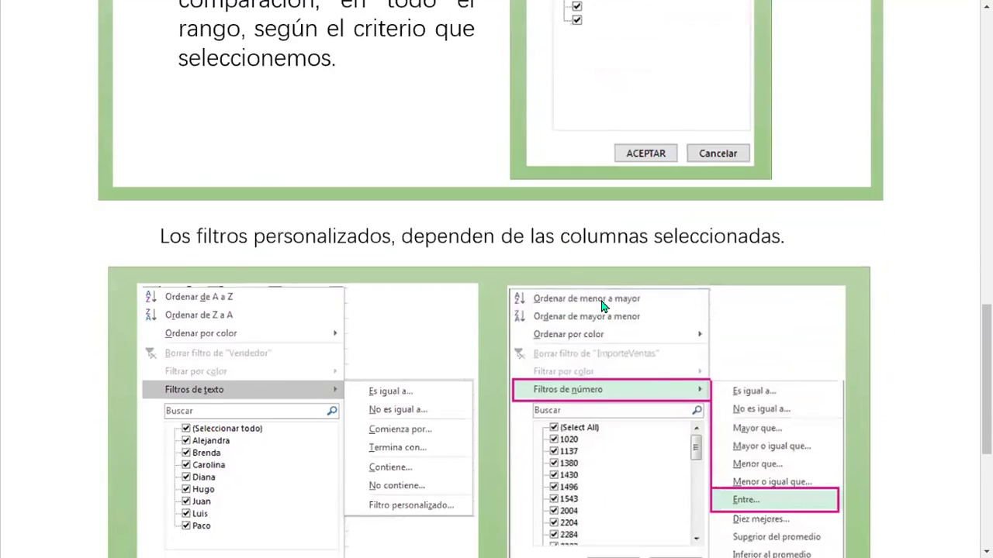
pyautogui.scroll(-2, 603, 302)
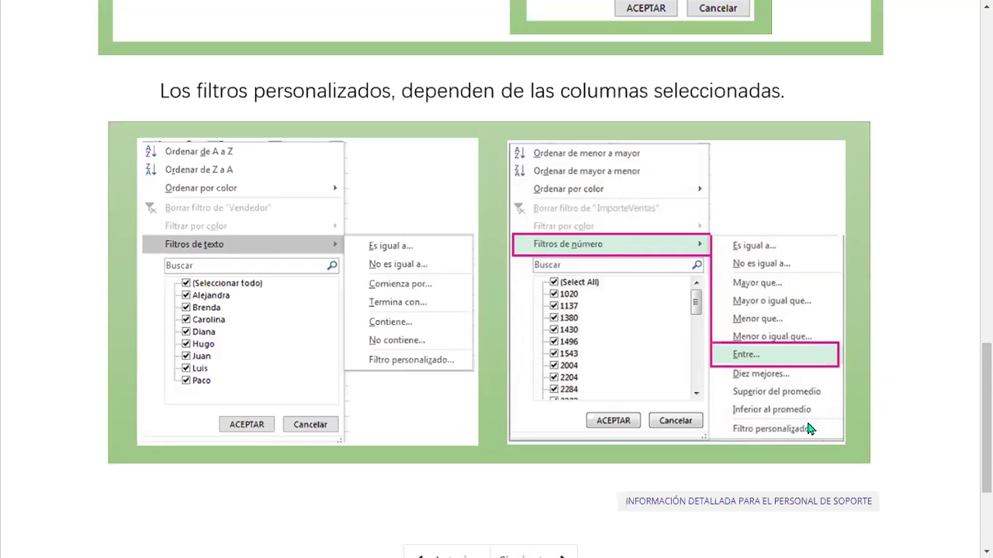
pyautogui.scroll(-1, 861, 423)
pyautogui.scroll(-3, 859, 423)
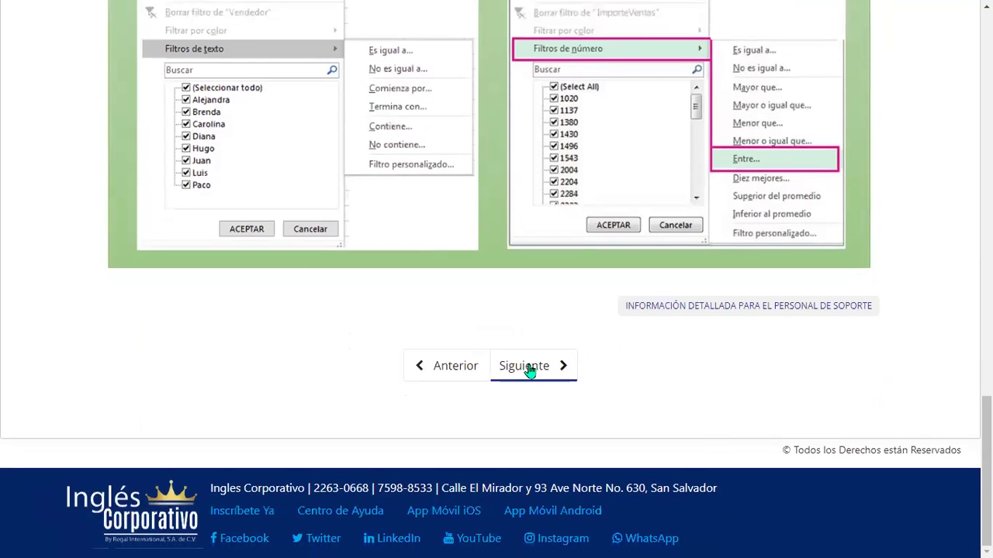
# - Go to the following lesson, 3.2 Uso de filtros, and play its embedded video
pyautogui.click(527, 371)
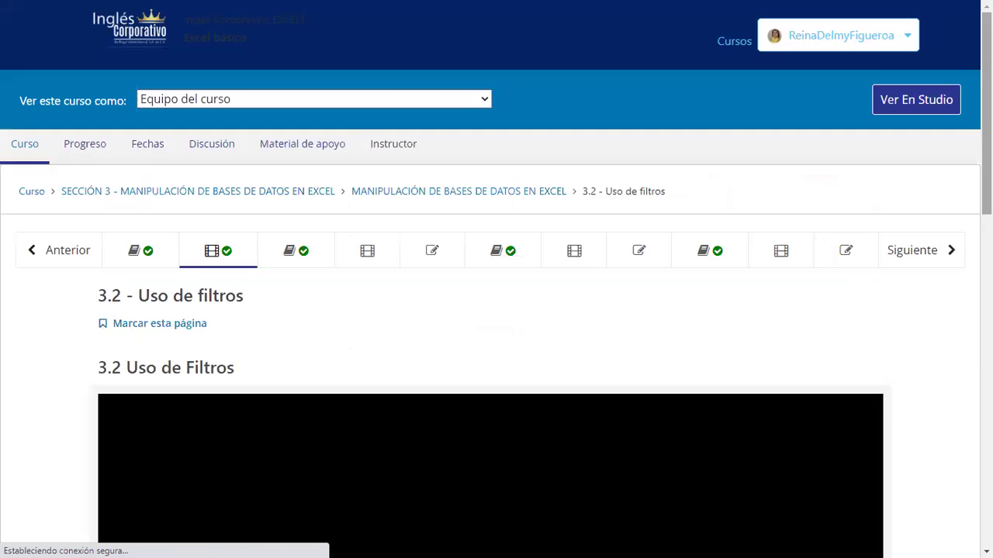
pyautogui.scroll(-4, 496, 310)
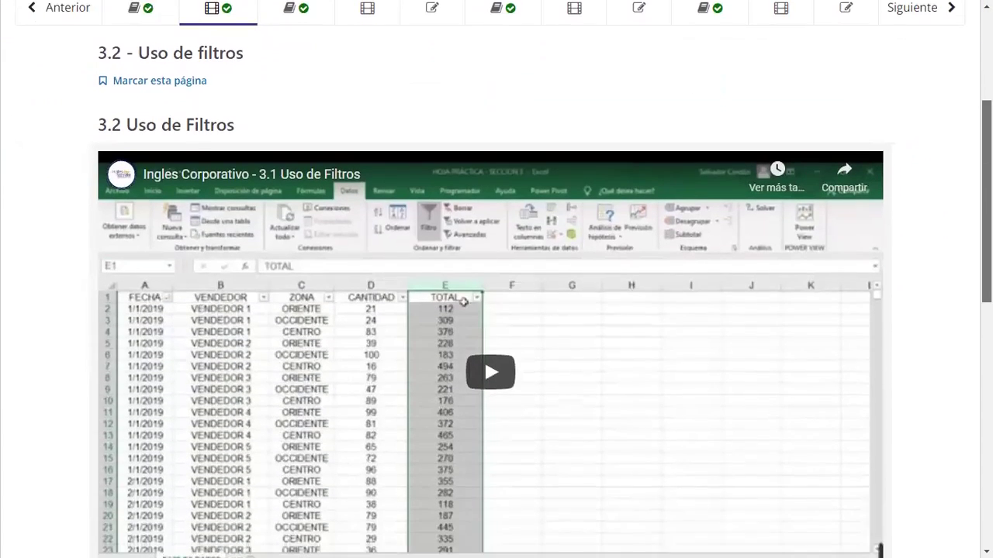
pyautogui.scroll(1, 496, 310)
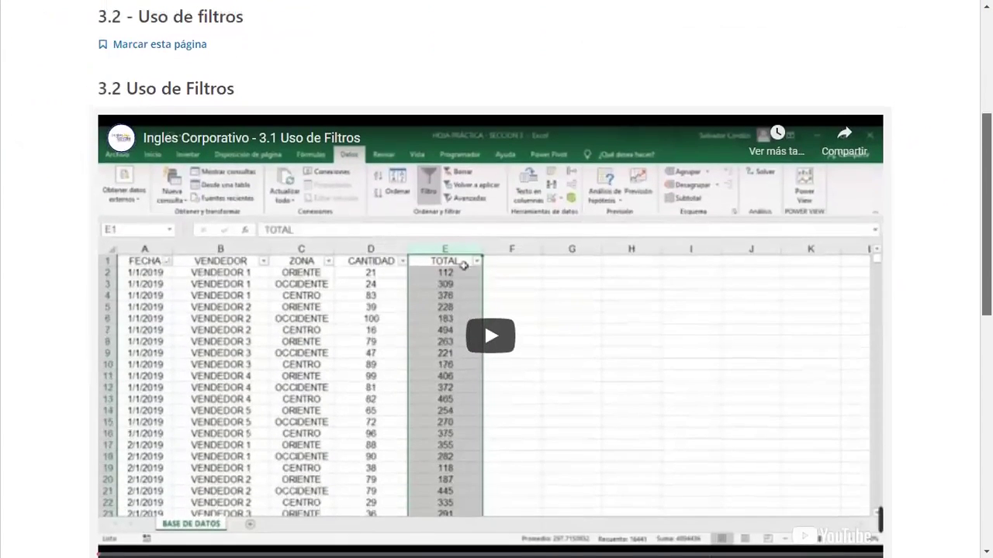
pyautogui.click(488, 346)
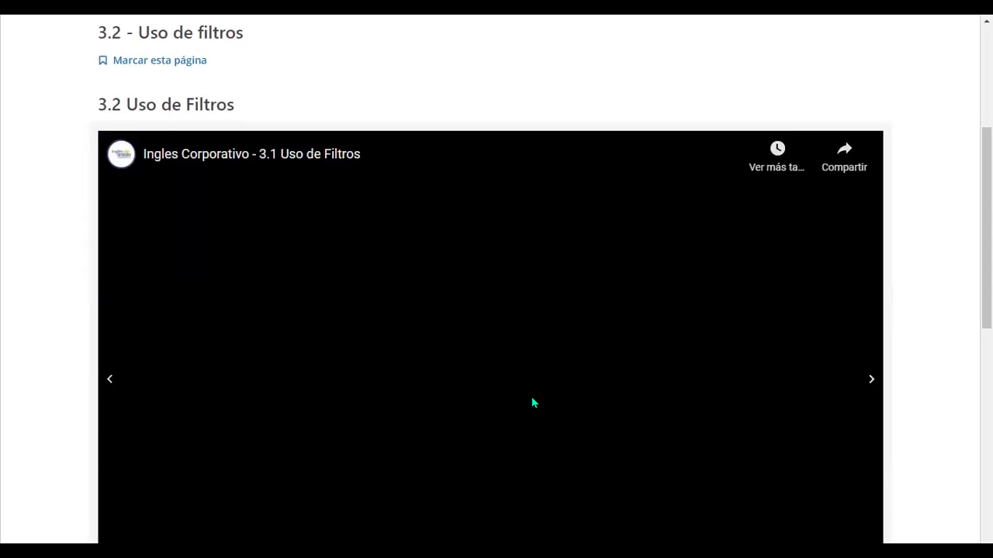
pyautogui.scroll(-2, 535, 387)
pyautogui.scroll(-3, 536, 356)
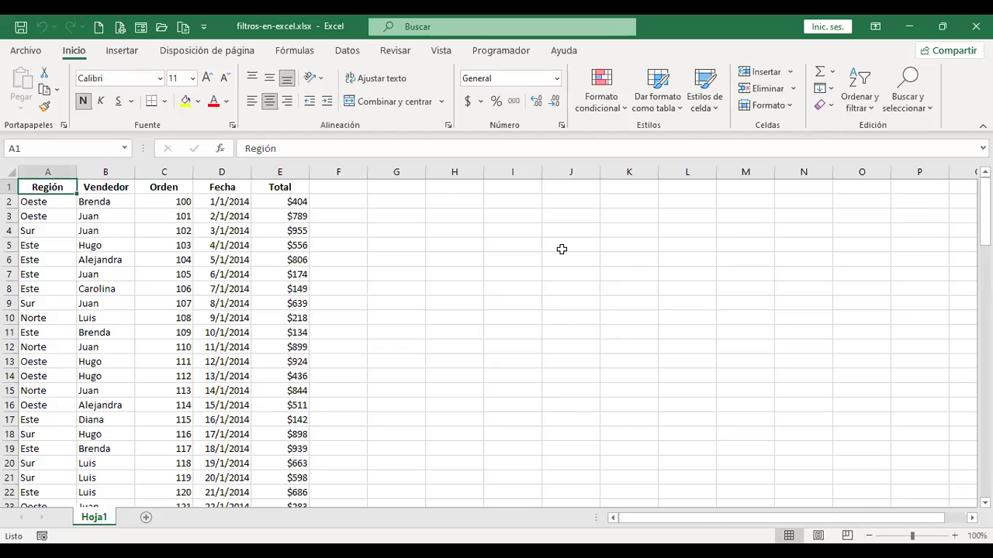
# - In Excel, turn on filtering for the header row of the sales list in filtros-en-excel.xlsx
pyautogui.hotkey('ctrl', 'Down')
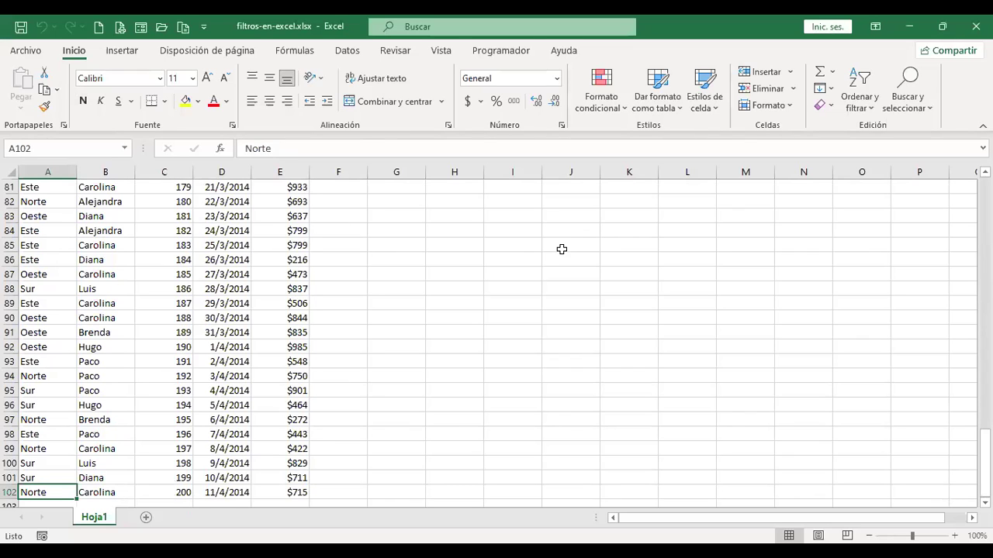
pyautogui.hotkey('ctrl', 'Up')
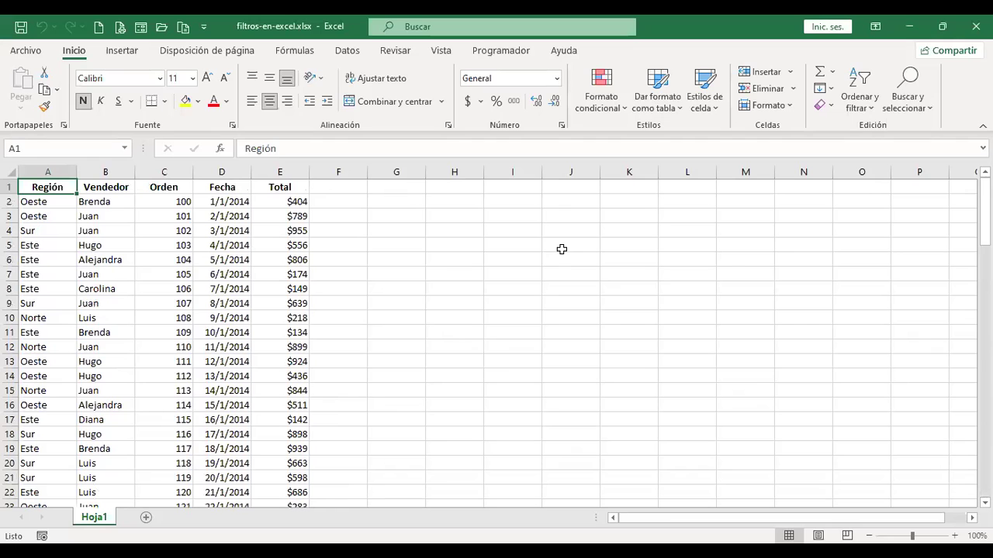
pyautogui.scroll(1, 464, 342)
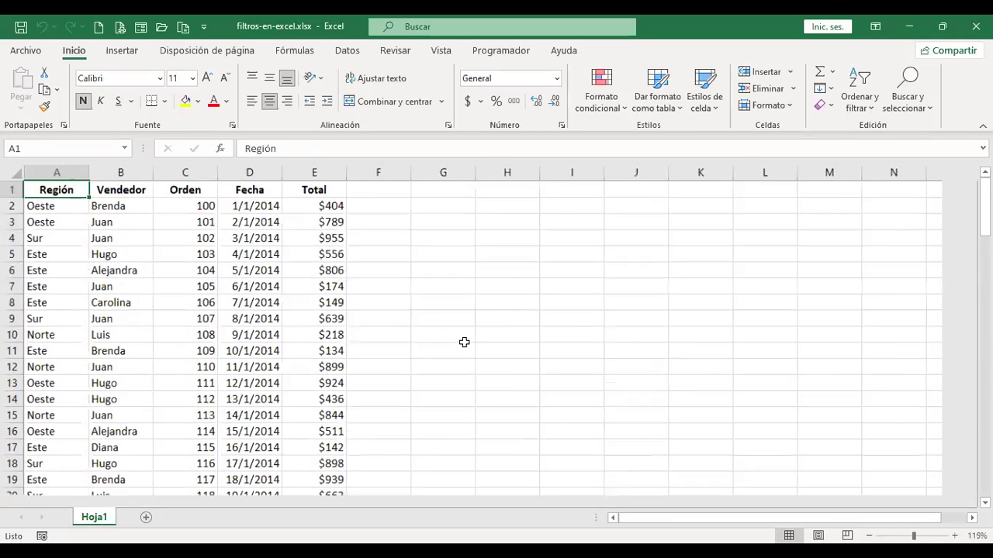
pyautogui.scroll(1, 464, 342)
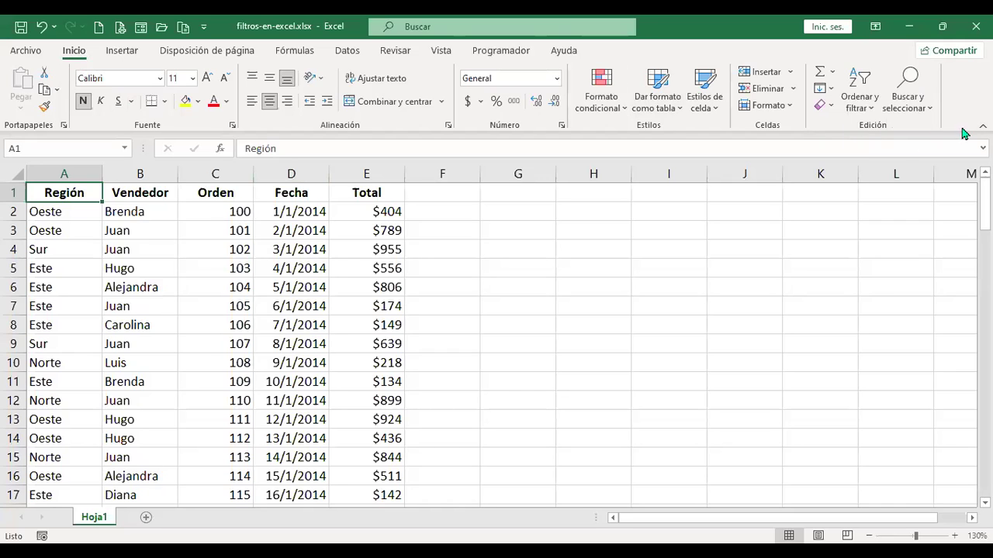
pyautogui.click(870, 113)
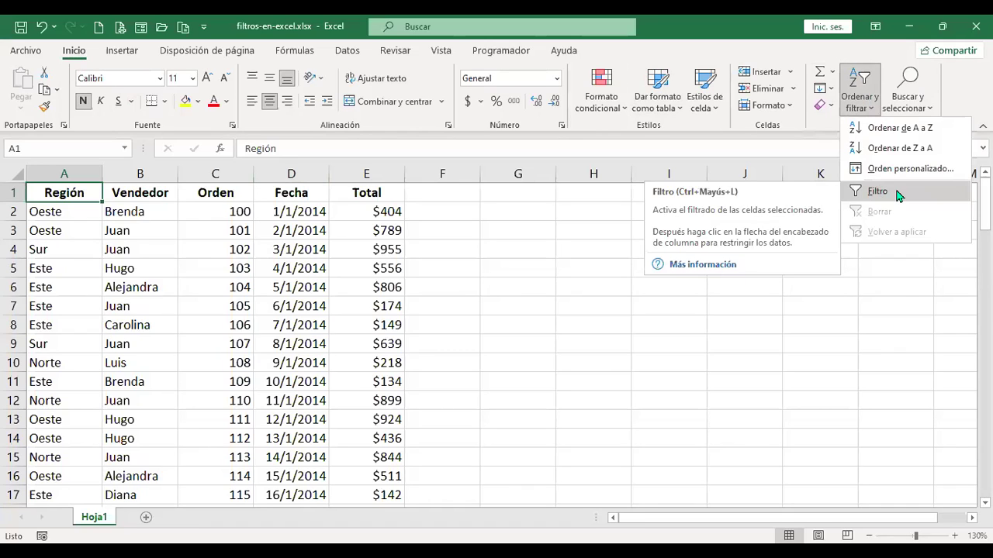
pyautogui.click(896, 190)
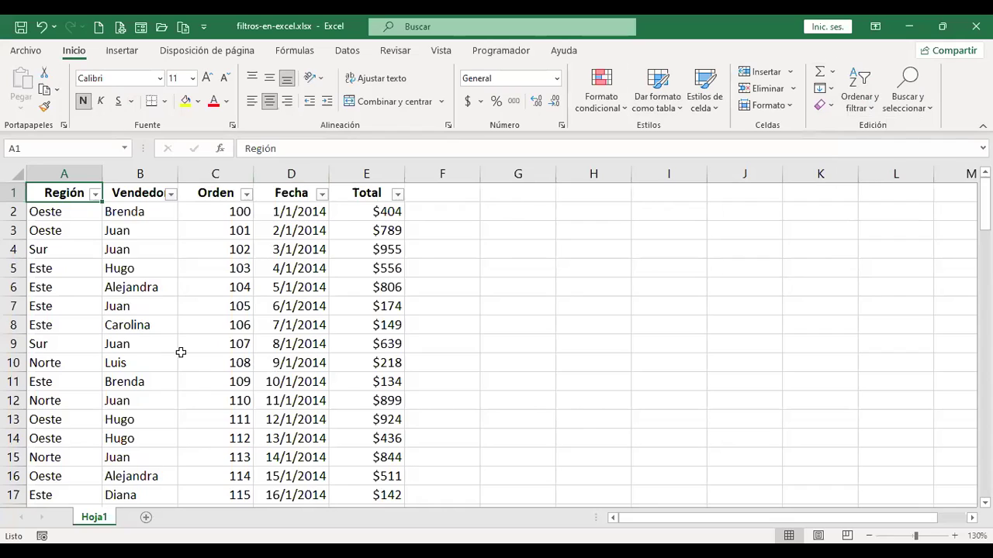
# - Filter the Región column to show only the Norte and Oeste records, and look through the filtered rows
pyautogui.click(95, 194)
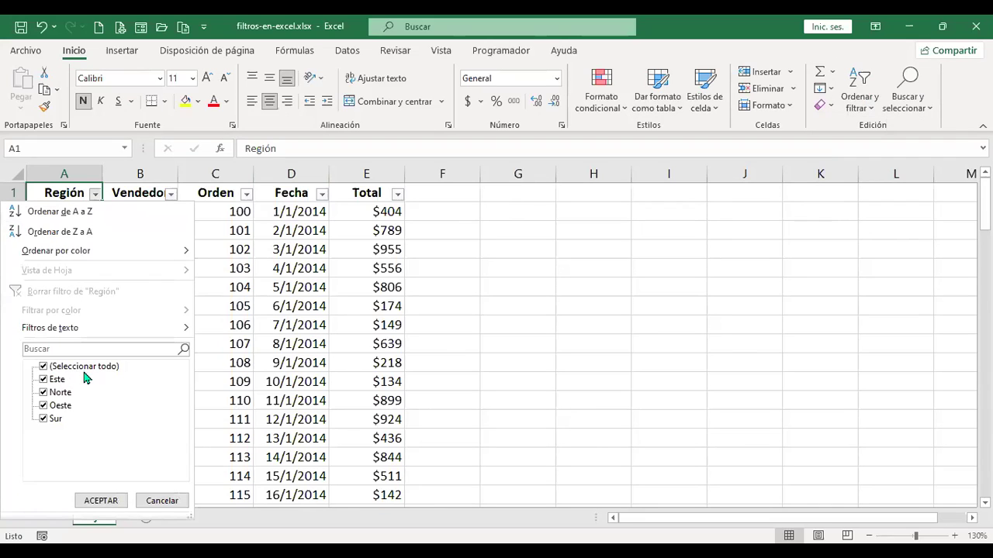
pyautogui.click(43, 369)
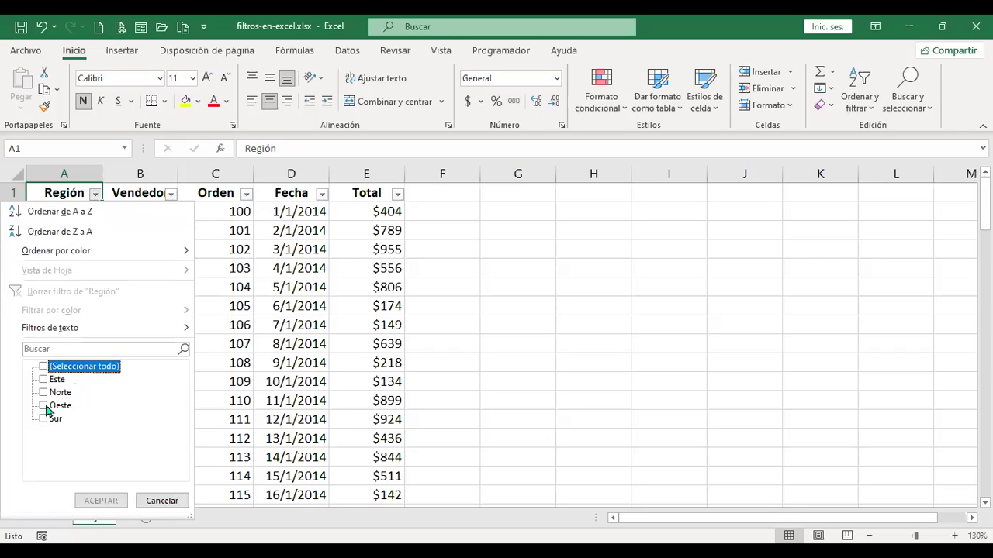
pyautogui.click(43, 394)
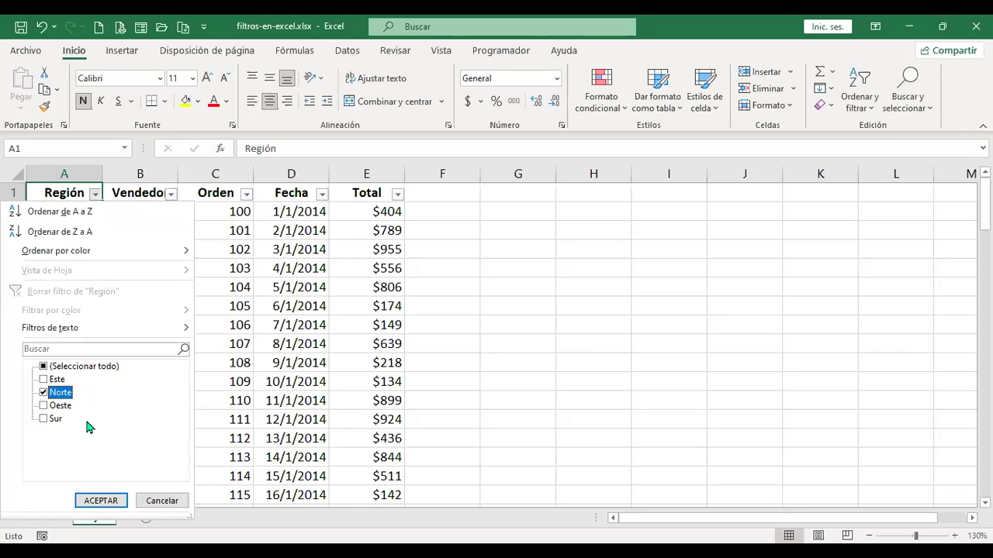
pyautogui.click(43, 406)
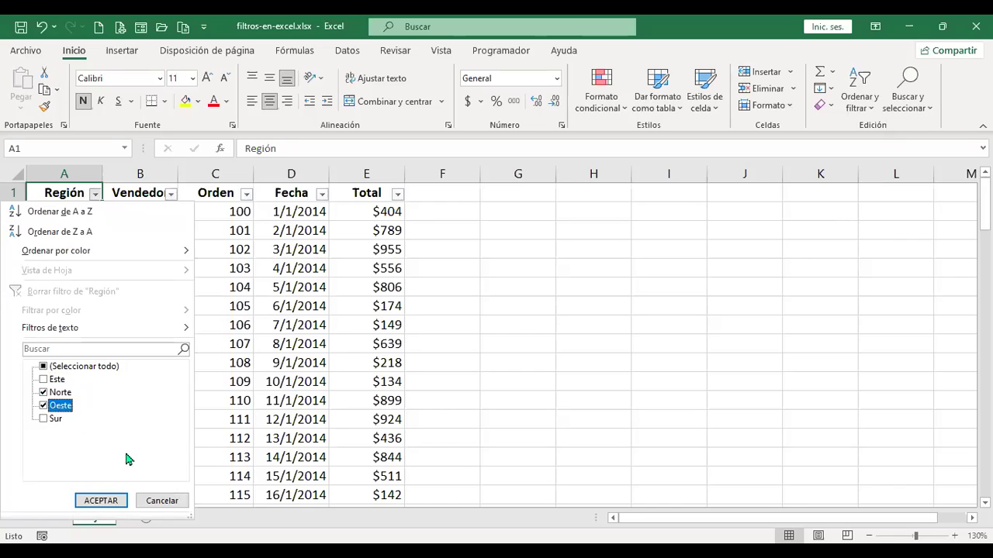
pyautogui.click(118, 504)
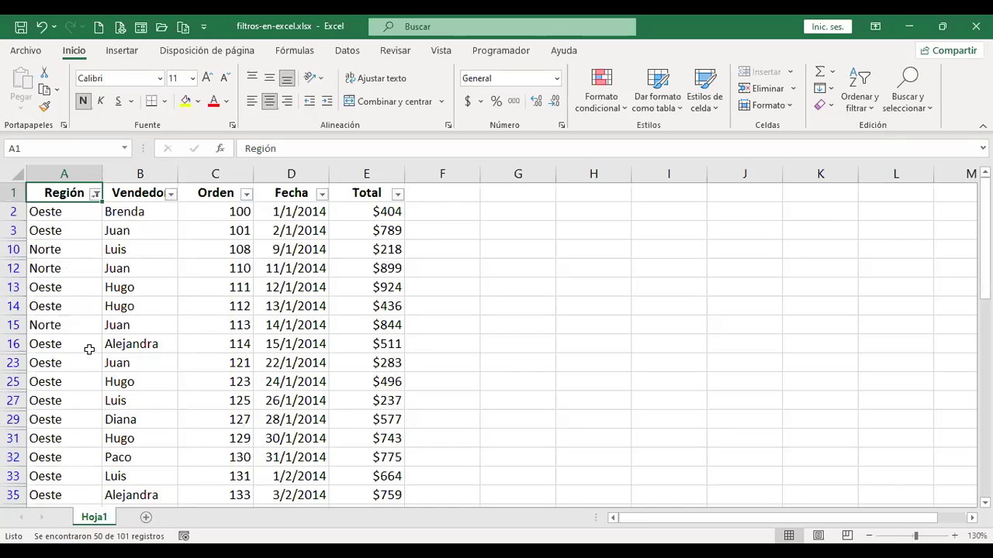
pyautogui.scroll(-11, 73, 322)
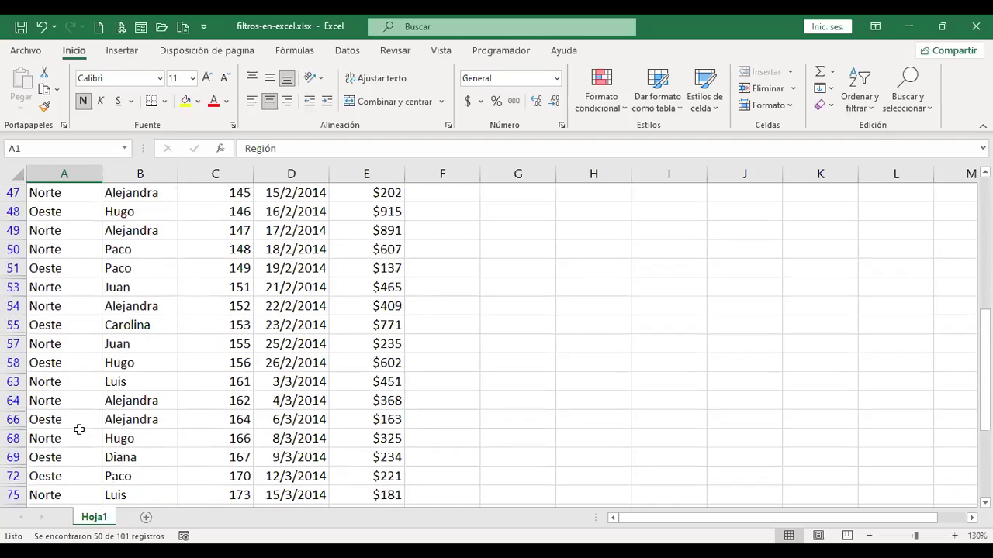
pyautogui.scroll(11, 79, 430)
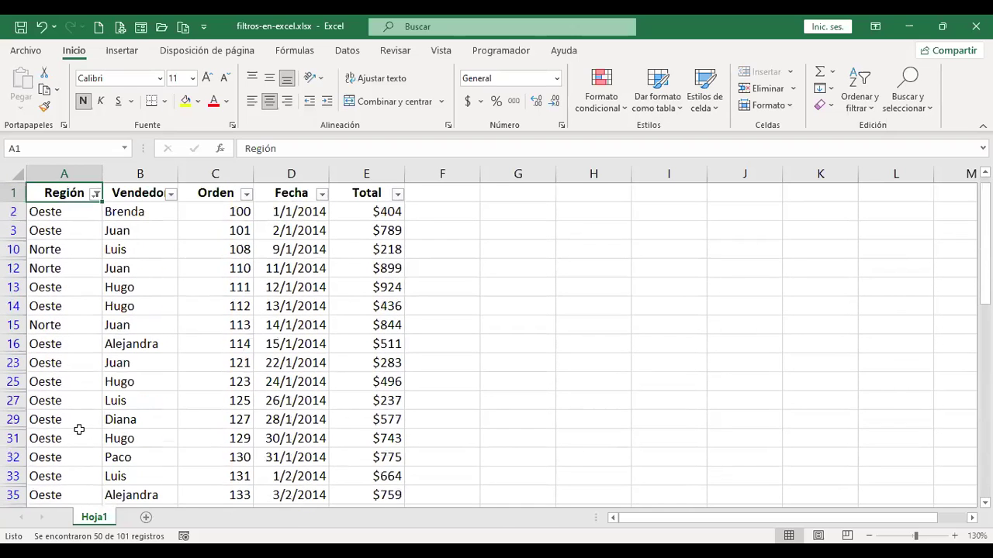
# - Clear the filter from the Región column
pyautogui.click(95, 195)
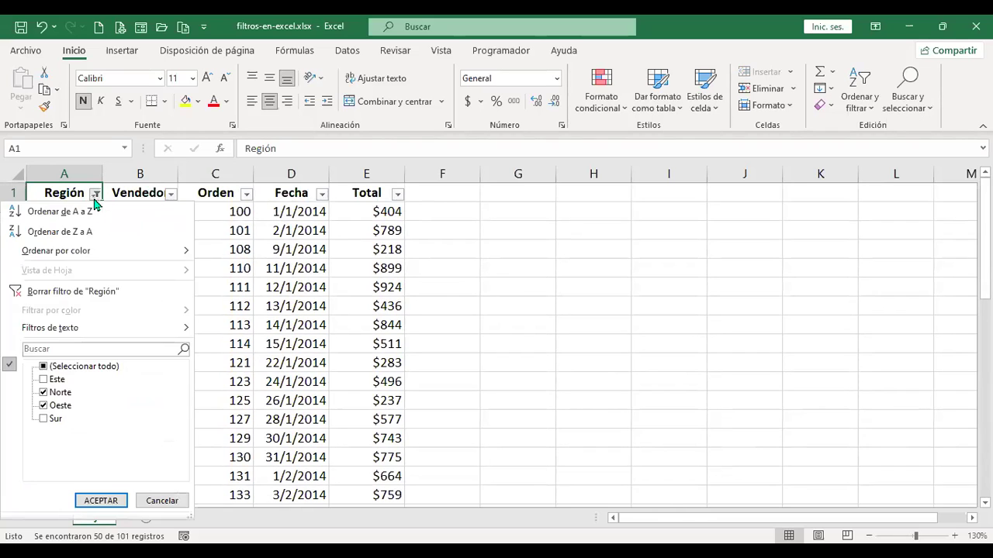
pyautogui.click(110, 294)
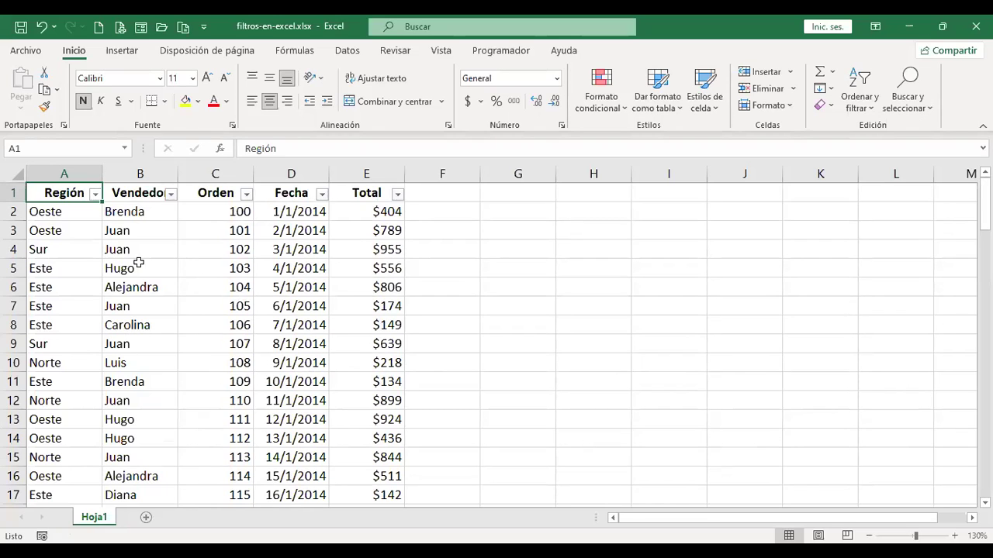
# - Examine the custom text filter for the Región column, including its comparison operators and the Y/O choice, and close it without applying
pyautogui.click(94, 196)
pyautogui.moveTo(68, 329)
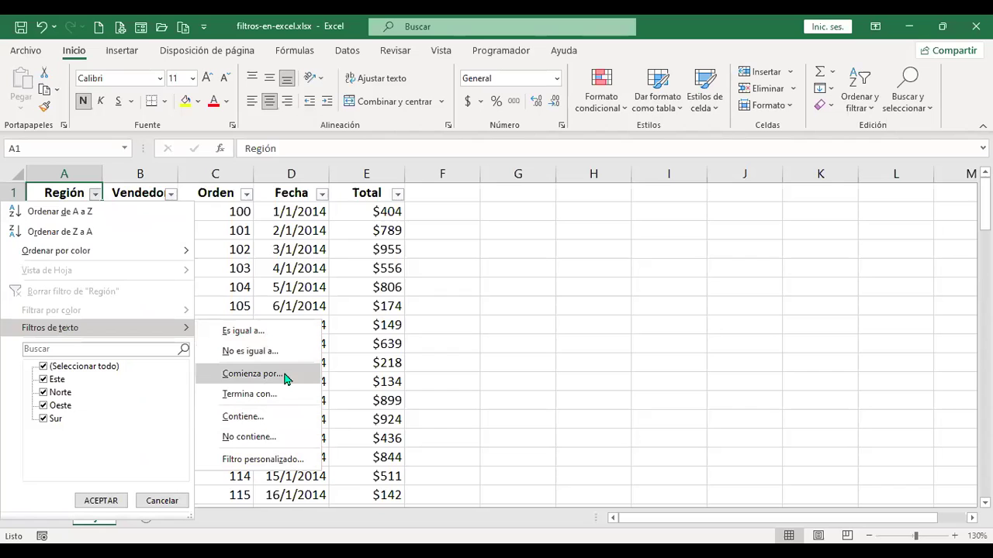
pyautogui.click(293, 461)
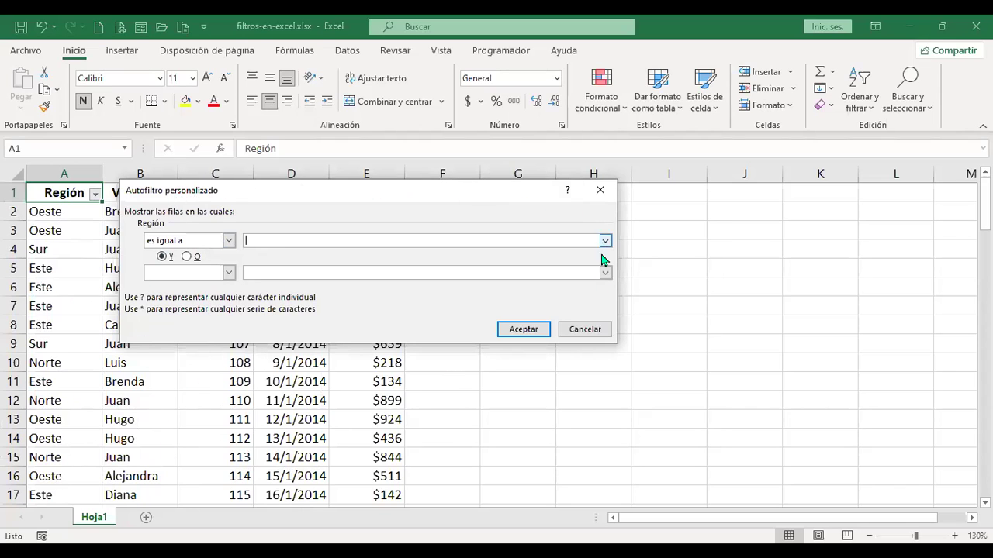
pyautogui.click(228, 242)
pyautogui.moveTo(229, 271); pyautogui.dragTo(230, 277)
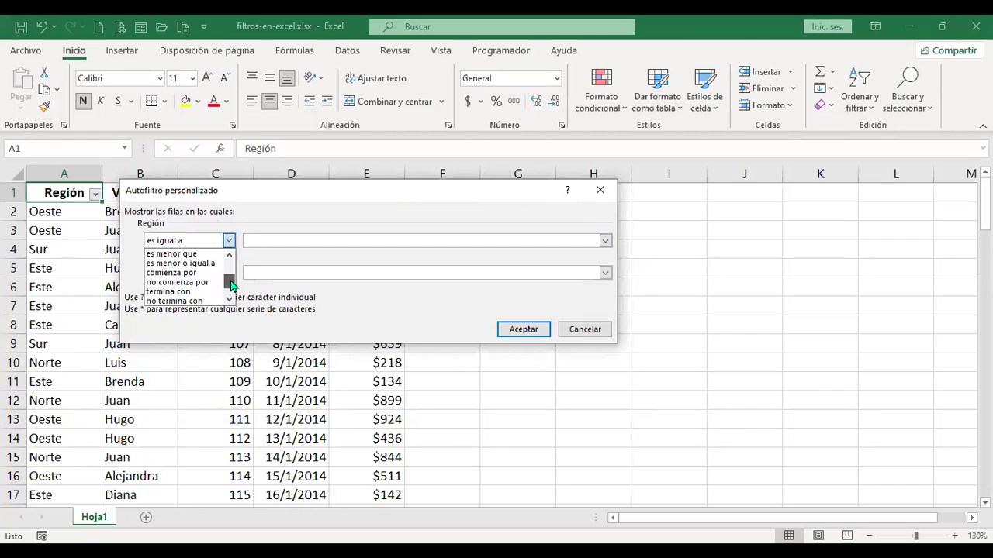
pyautogui.click(95, 203)
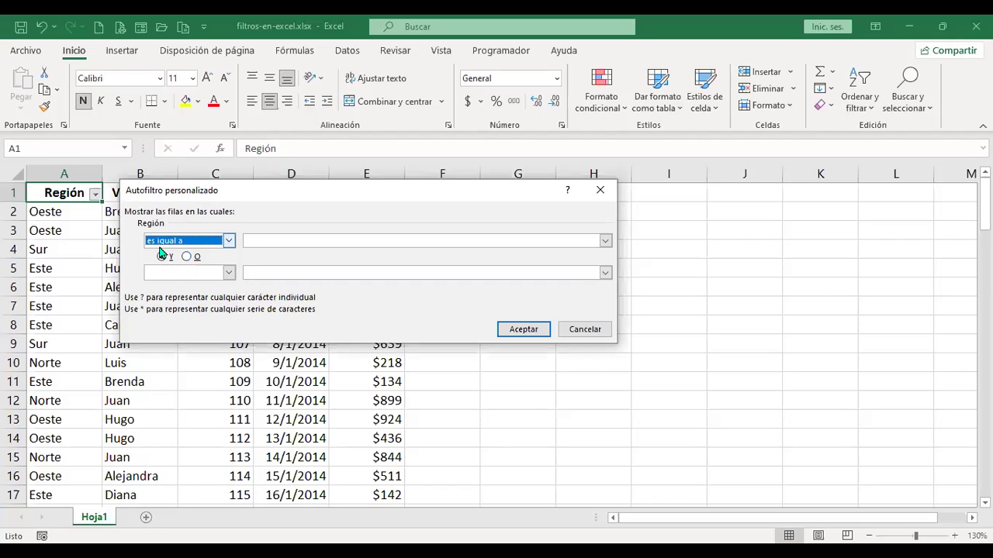
pyautogui.click(230, 242)
pyautogui.click(257, 240)
pyautogui.click(256, 273)
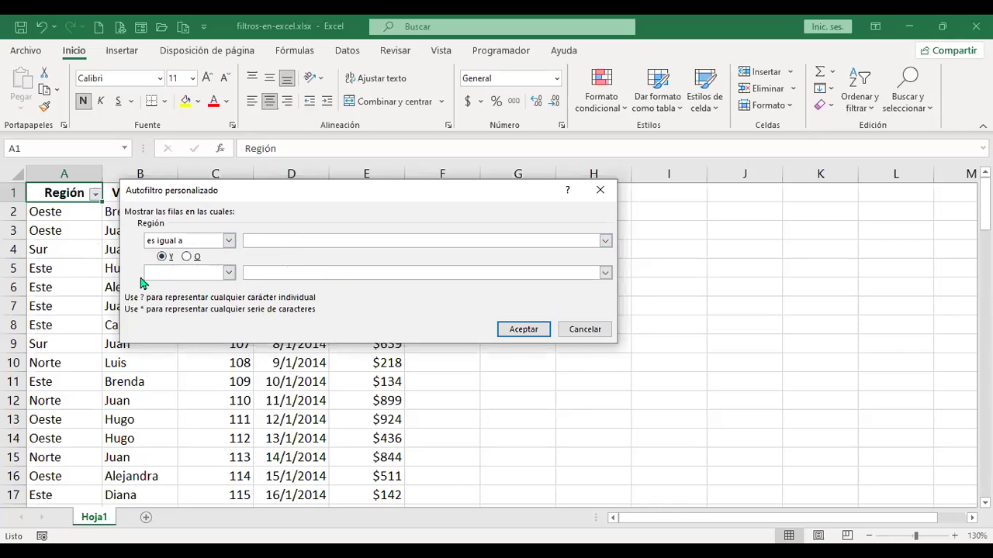
pyautogui.click(187, 257)
pyautogui.click(260, 274)
pyautogui.click(585, 329)
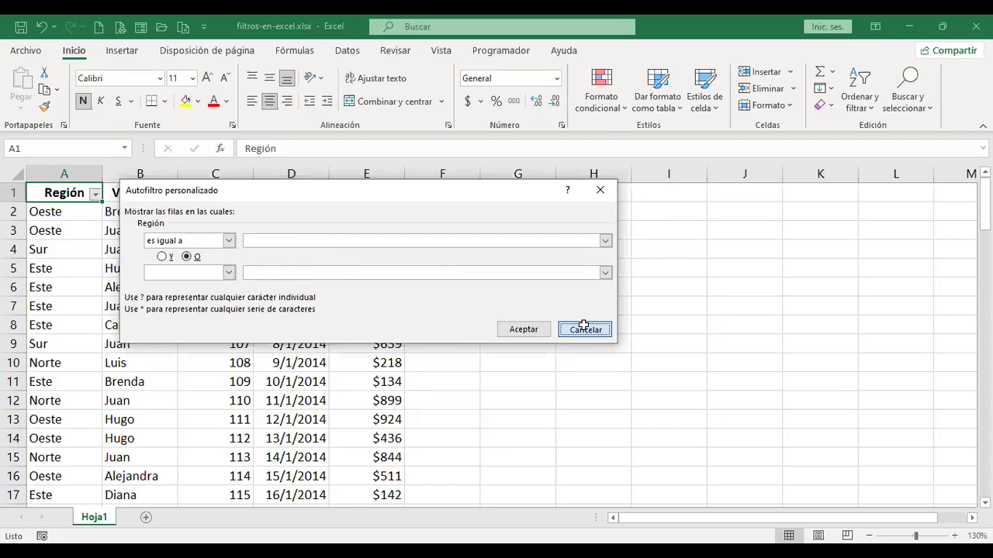
# - Look at the text filter options offered for the Vendedor and Región columns, and close them without applying a filter
pyautogui.moveTo(68, 192); pyautogui.dragTo(68, 231)
pyautogui.click(137, 191)
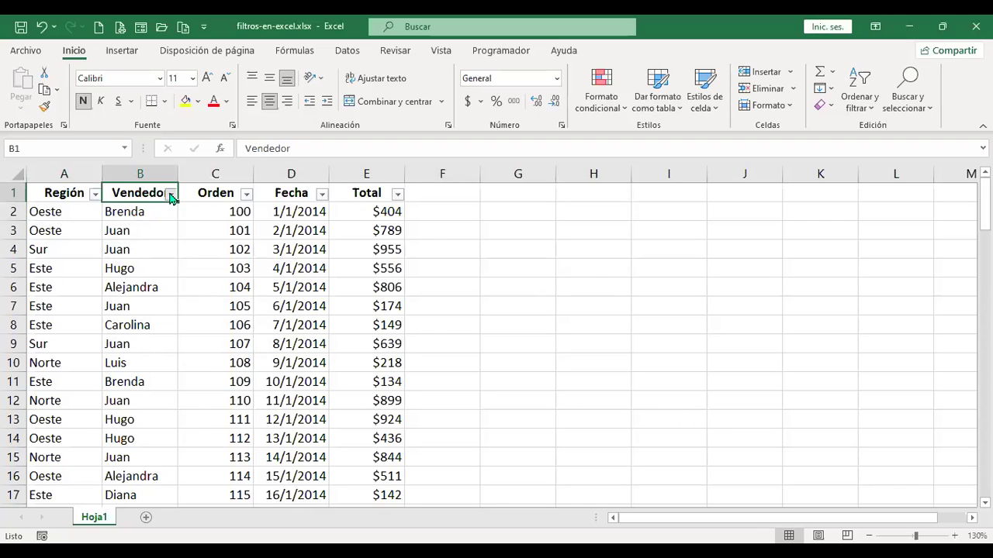
pyautogui.click(170, 194)
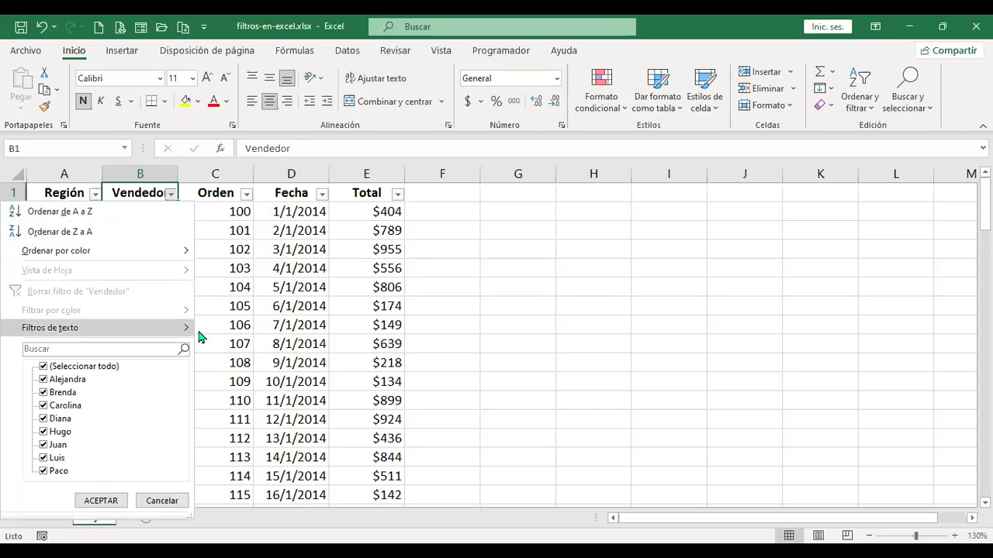
pyautogui.moveTo(197, 332)
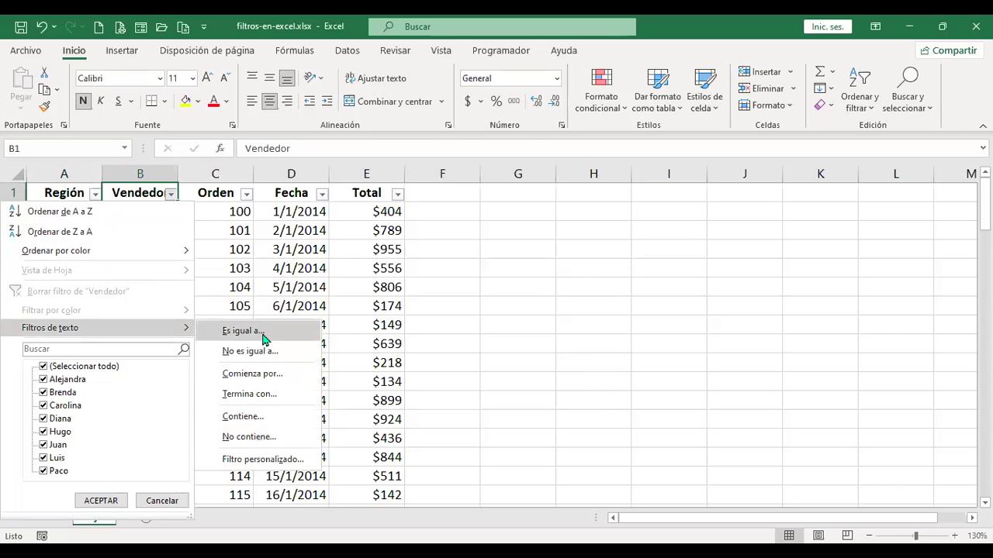
pyautogui.click(77, 193)
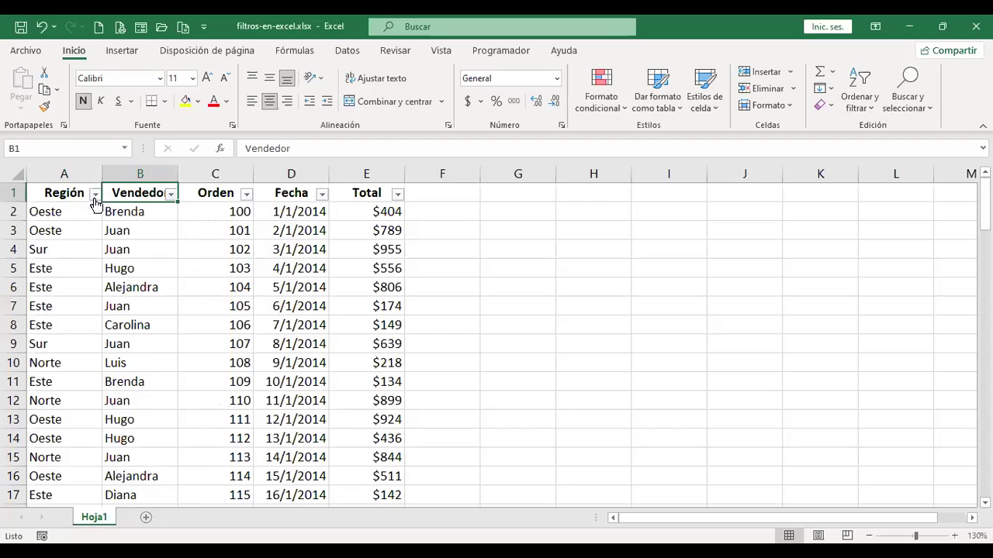
pyautogui.click(94, 193)
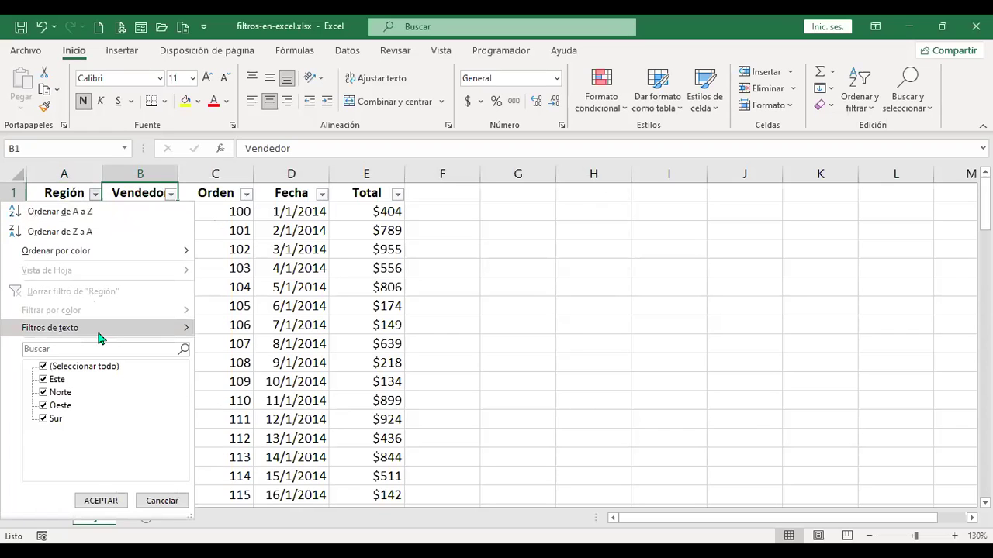
pyautogui.moveTo(99, 337)
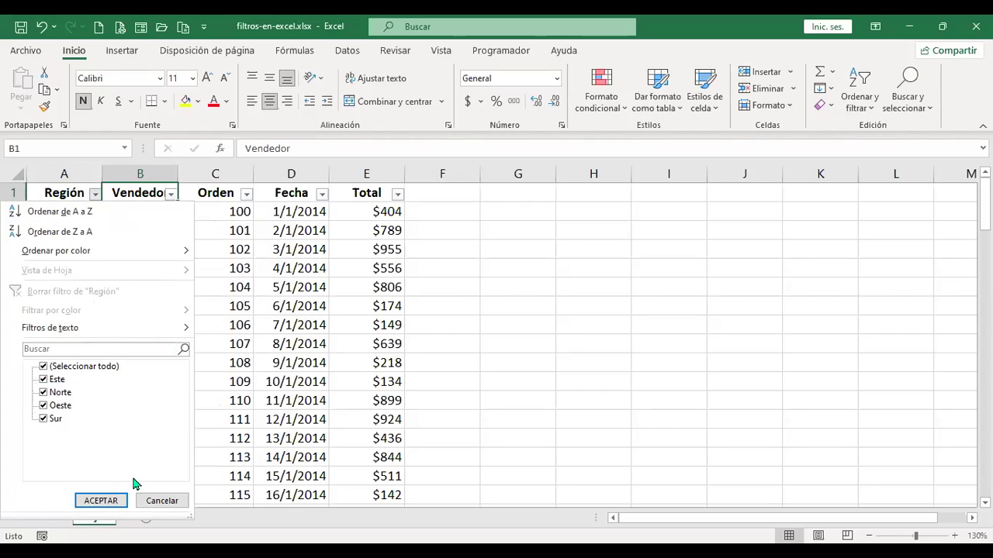
pyautogui.click(175, 501)
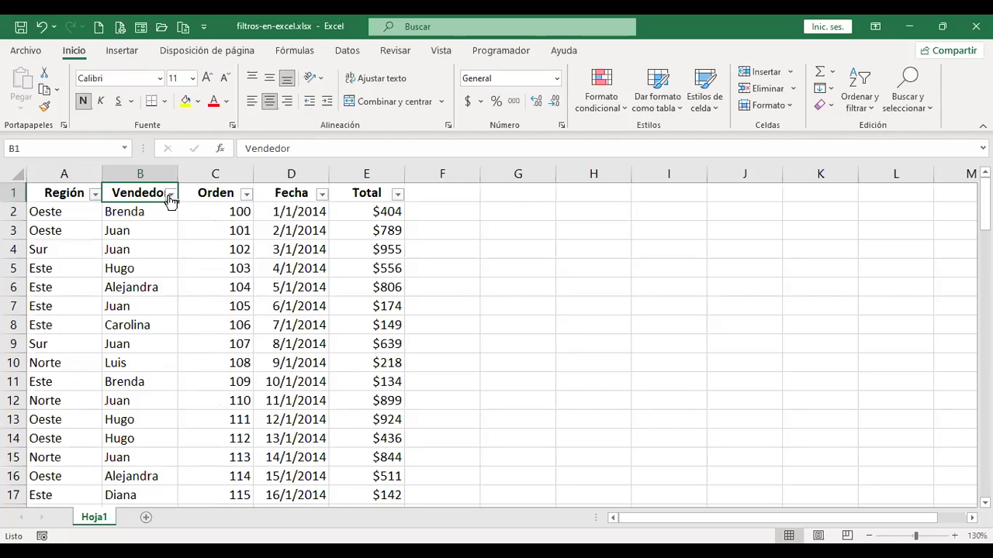
# - Filter the Vendedor column for entries equal to "br", and clear that filter
pyautogui.click(170, 196)
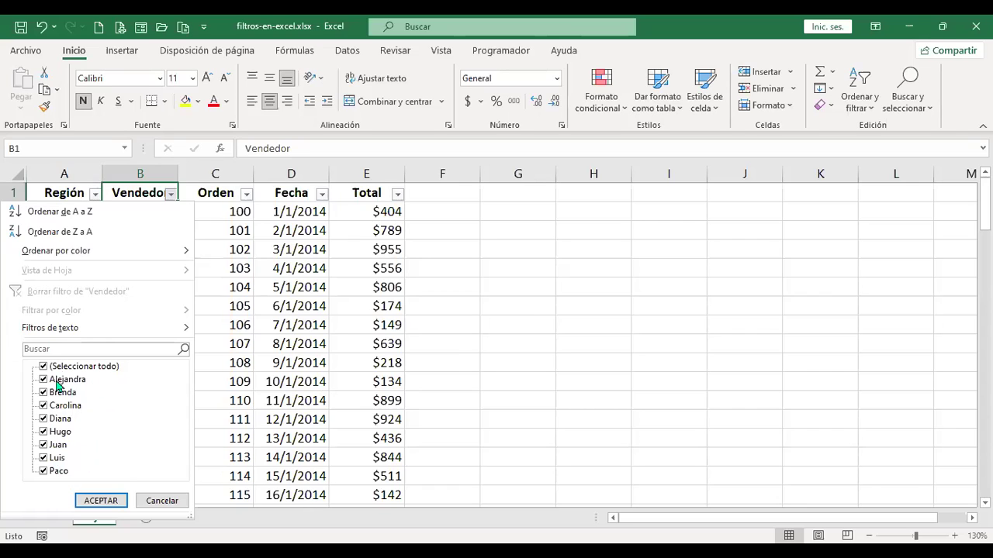
pyautogui.moveTo(77, 329)
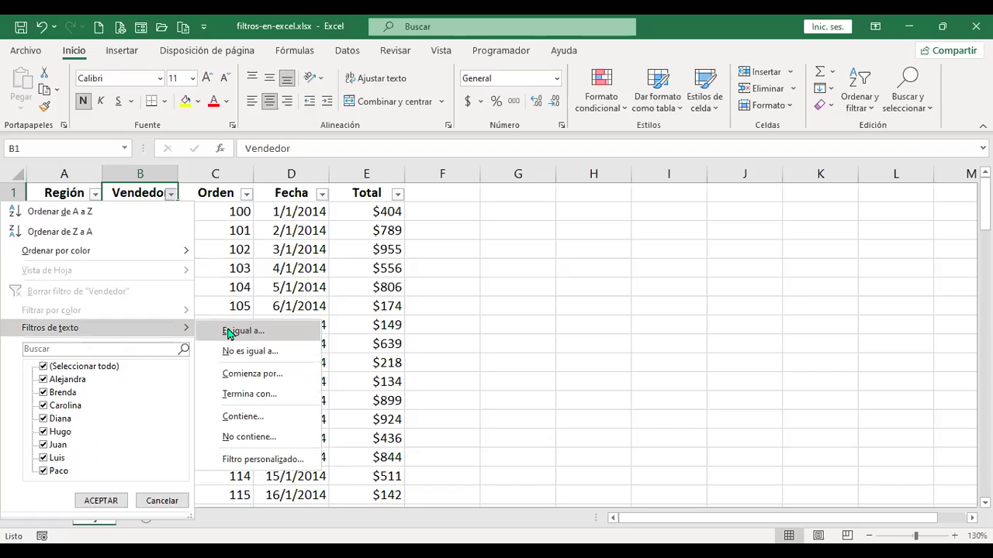
pyautogui.click(277, 339)
pyautogui.moveTo(283, 200); pyautogui.dragTo(514, 199)
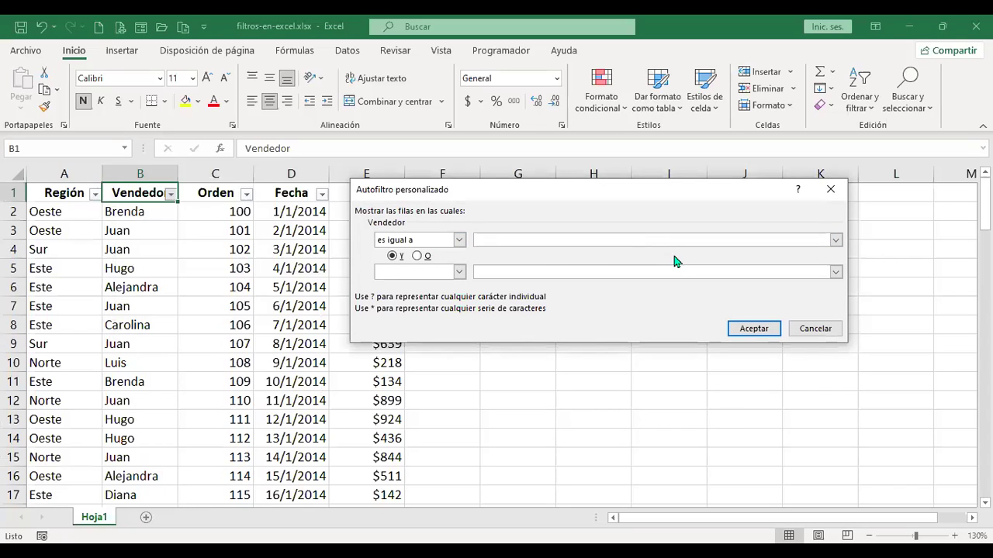
pyautogui.write('br')
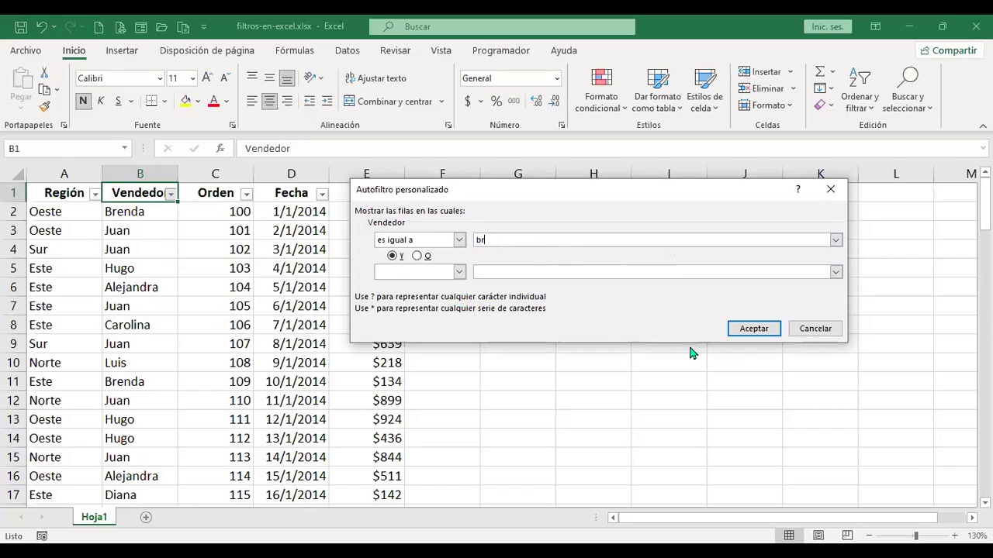
pyautogui.click(746, 328)
pyautogui.click(171, 193)
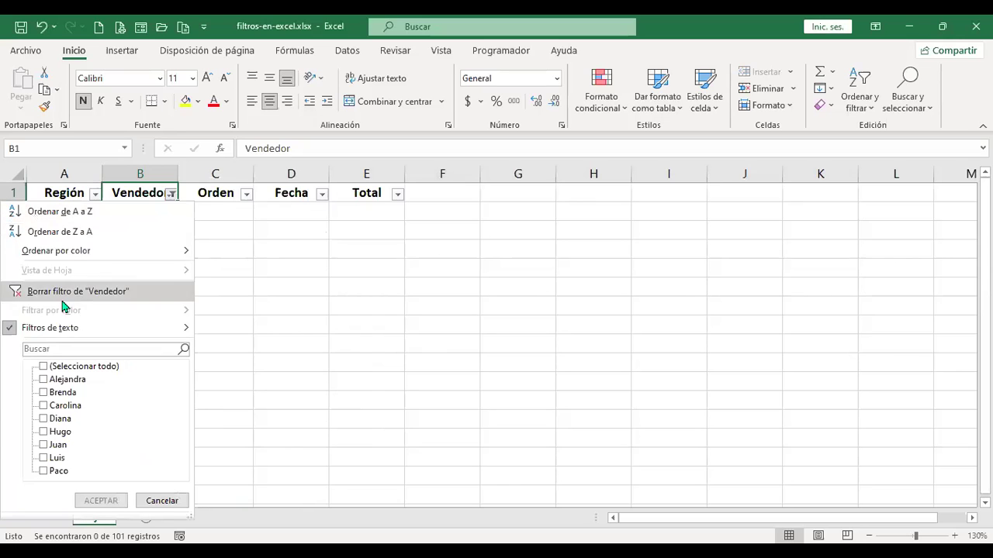
pyautogui.click(72, 292)
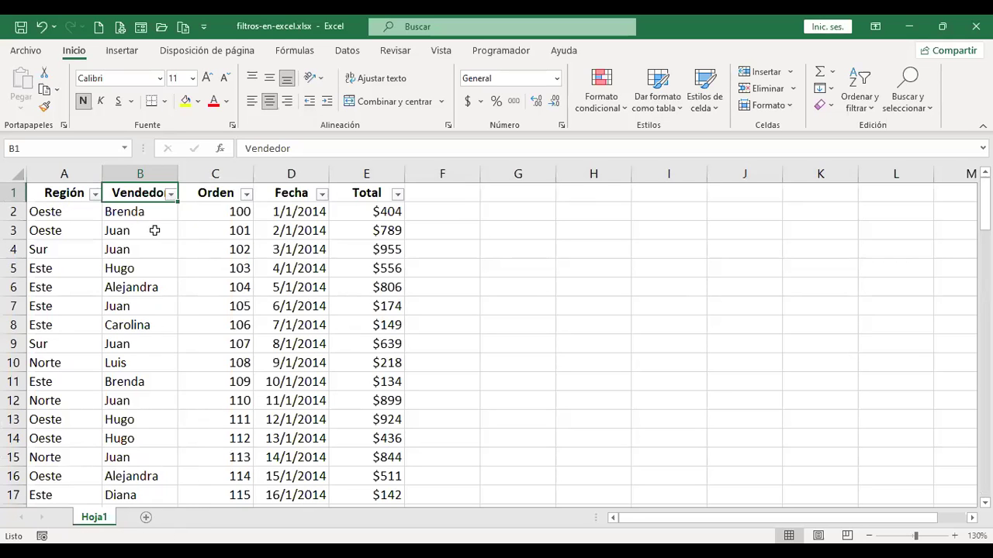
# - Filter the Vendedor column with the wildcard condition es igual a "br*"
pyautogui.click(172, 197)
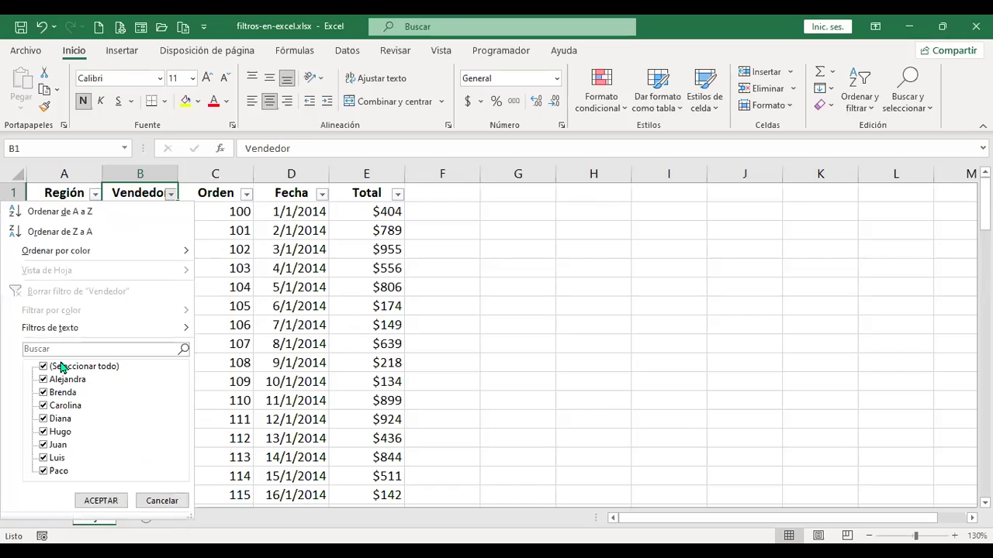
pyautogui.click(258, 331)
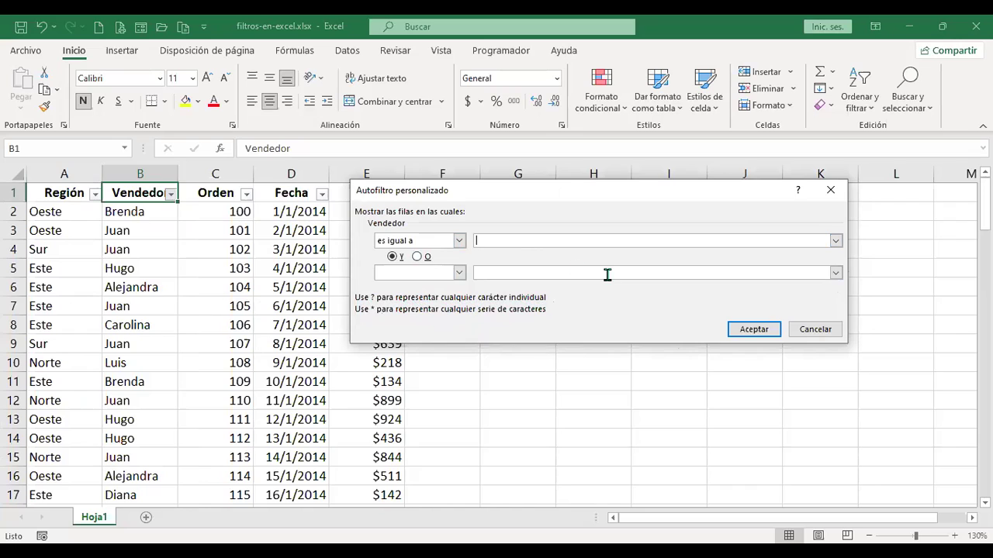
pyautogui.write('br*')
pyautogui.click(759, 333)
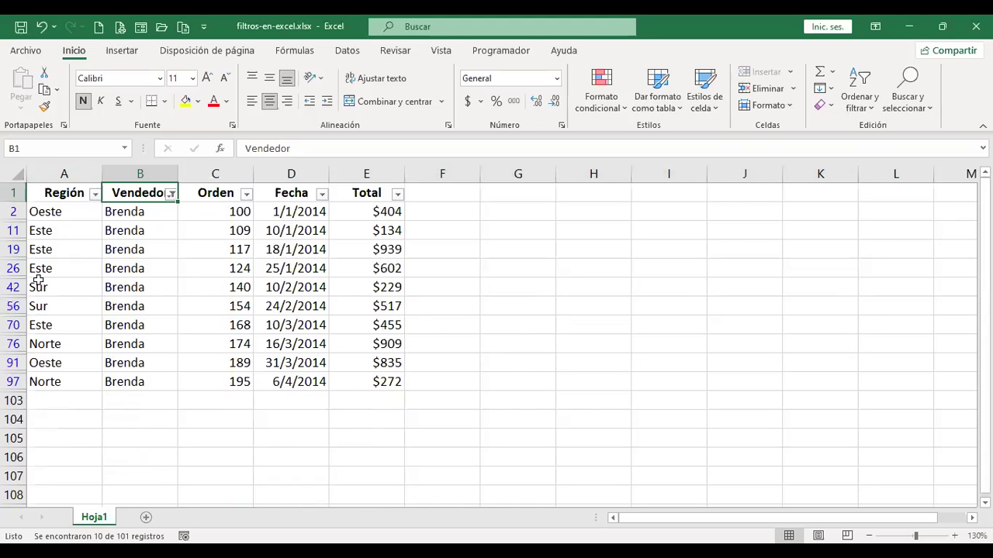
# - Examine the es igual a and comienza por custom filters of the Vendedor column, and close both without applying changes
pyautogui.click(172, 198)
pyautogui.click(130, 334)
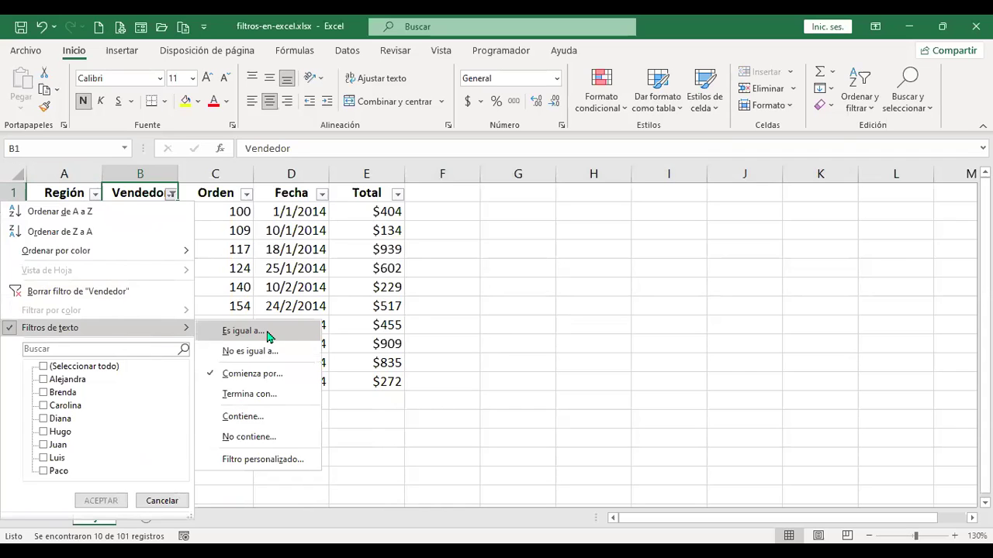
pyautogui.click(266, 333)
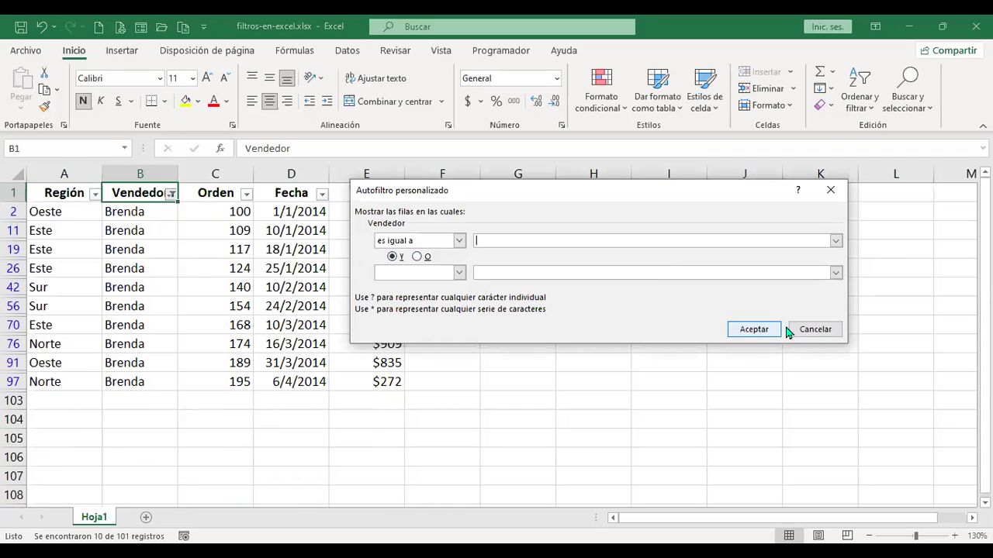
pyautogui.click(815, 331)
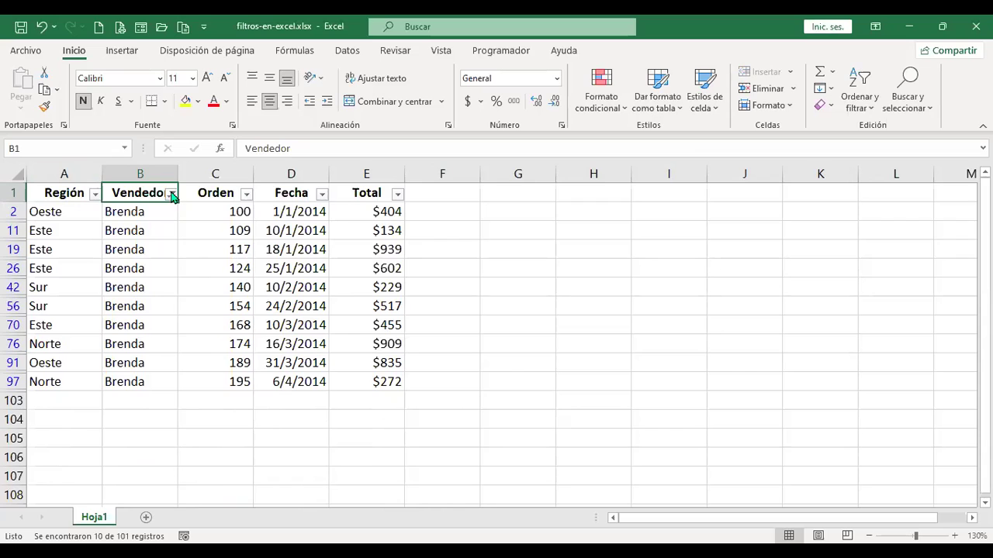
pyautogui.click(171, 194)
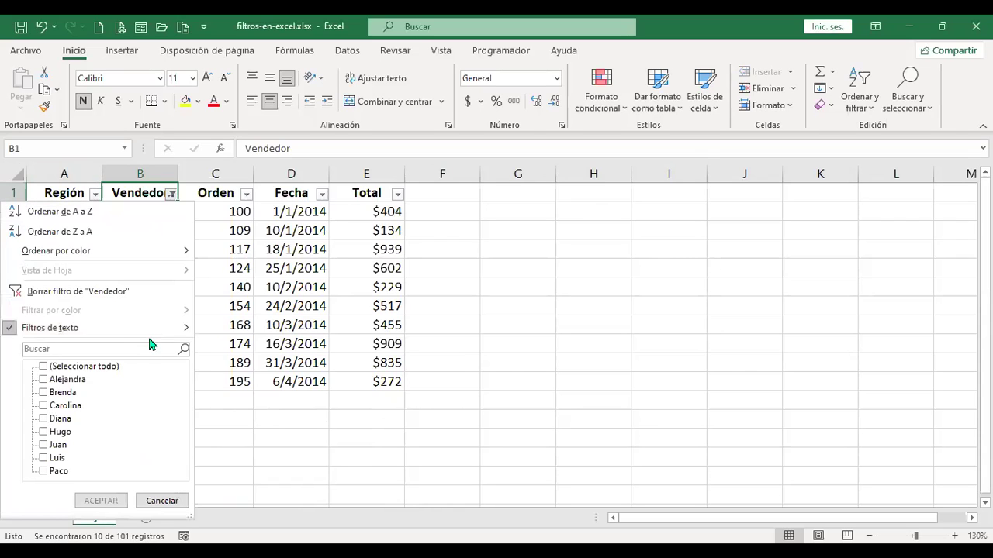
pyautogui.moveTo(180, 327)
pyautogui.click(280, 375)
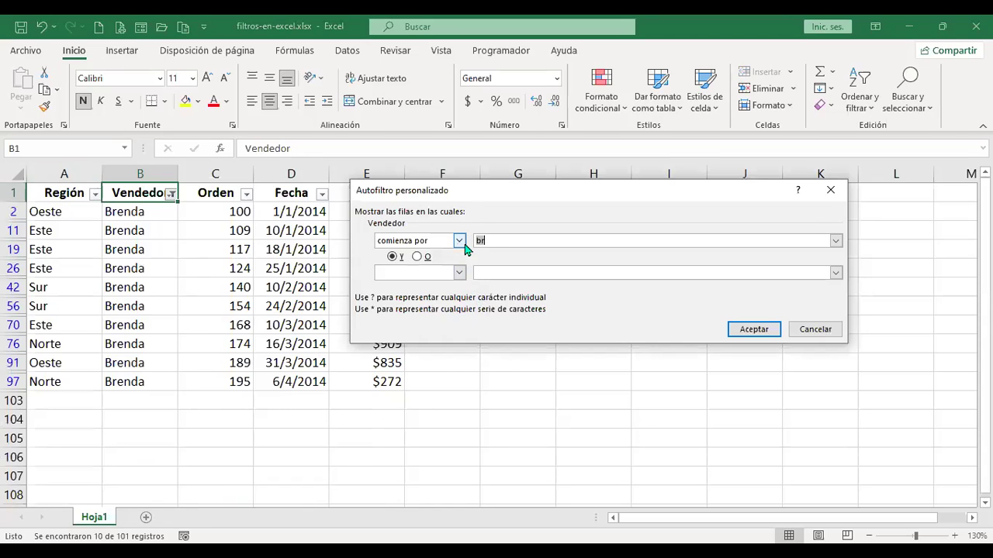
pyautogui.write('br')
pyautogui.click(836, 332)
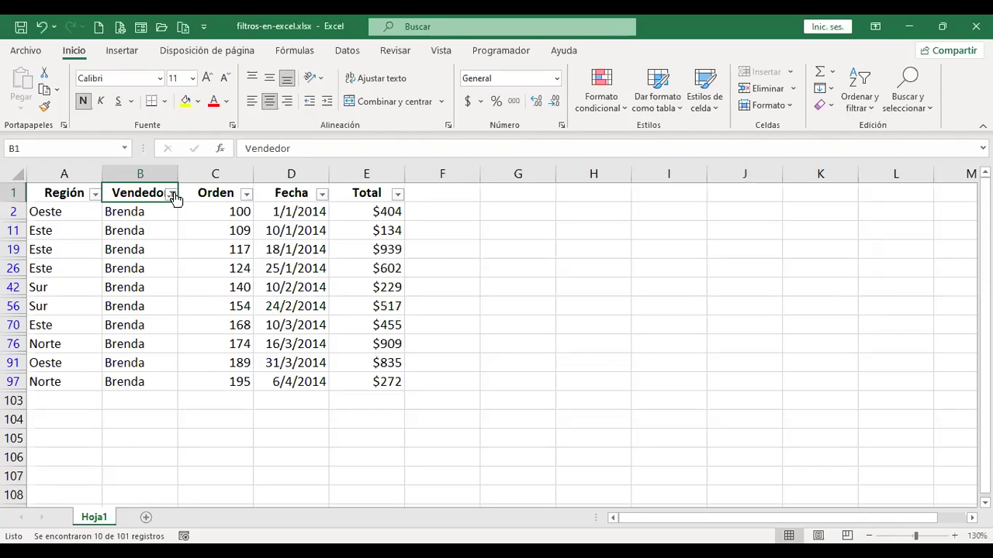
# - Clear the Vendedor filter and filter the column for entries not equal to the seller's name in cell B3, looking through the rows
pyautogui.click(172, 194)
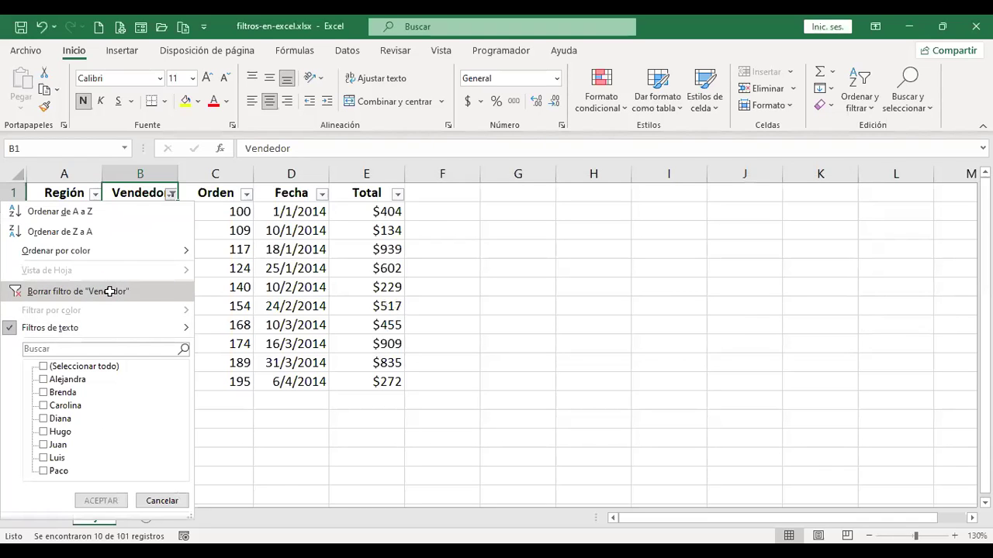
pyautogui.click(109, 291)
pyautogui.click(171, 194)
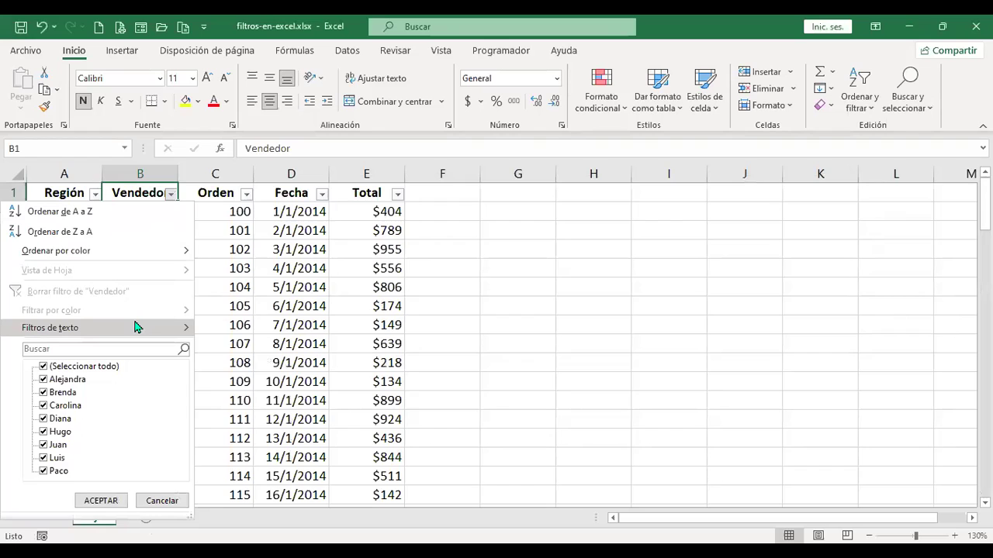
pyautogui.moveTo(136, 327)
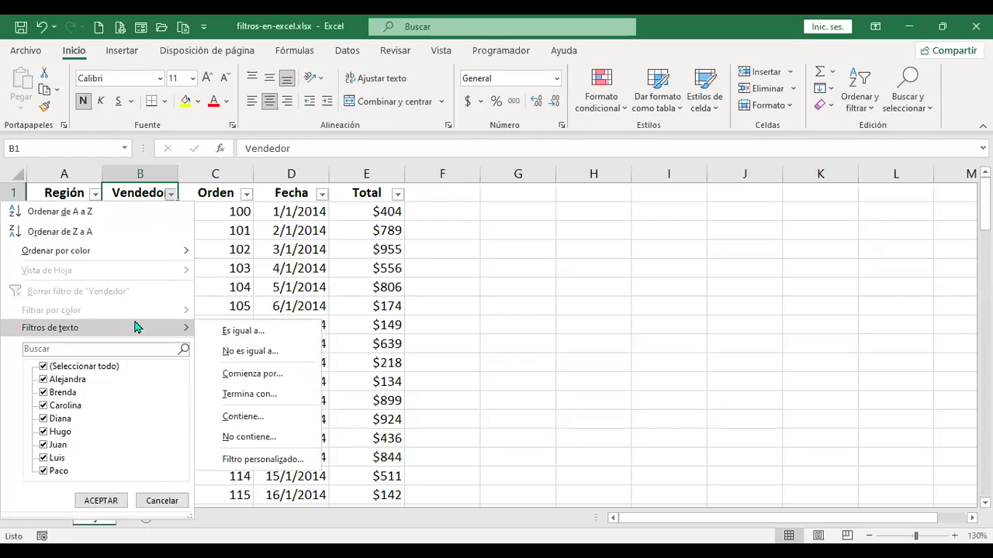
pyautogui.click(295, 355)
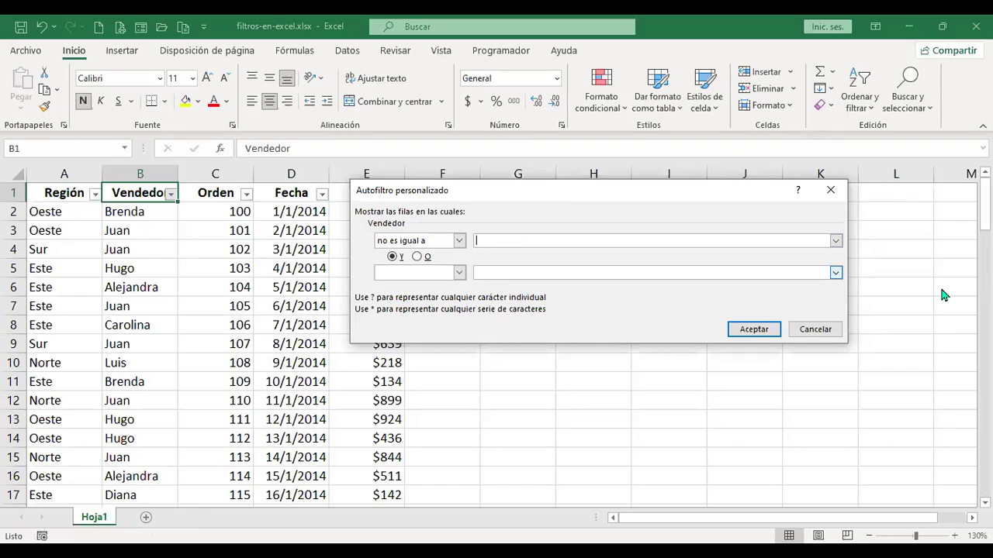
pyautogui.write('juan')
pyautogui.click(760, 330)
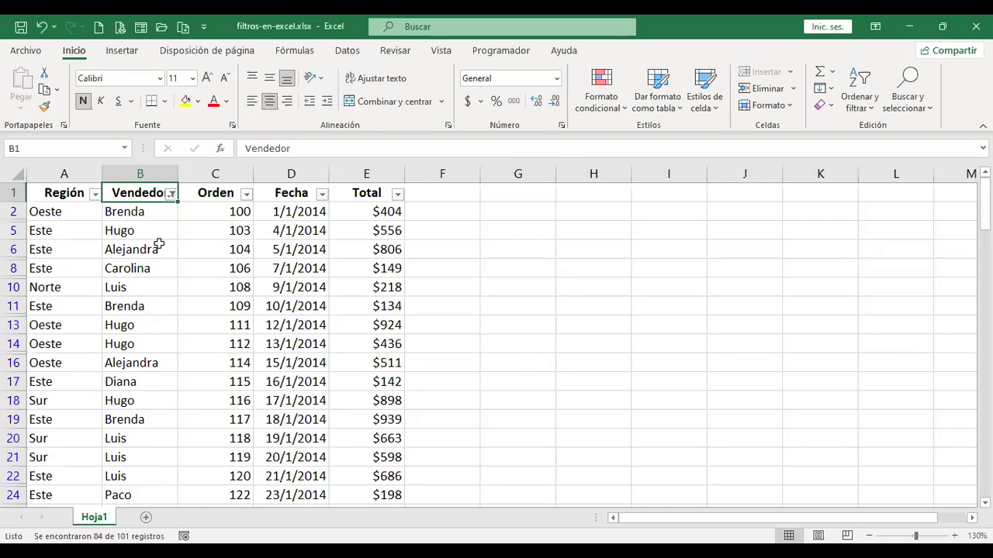
pyautogui.scroll(-2, 155, 263)
pyautogui.scroll(-7, 155, 279)
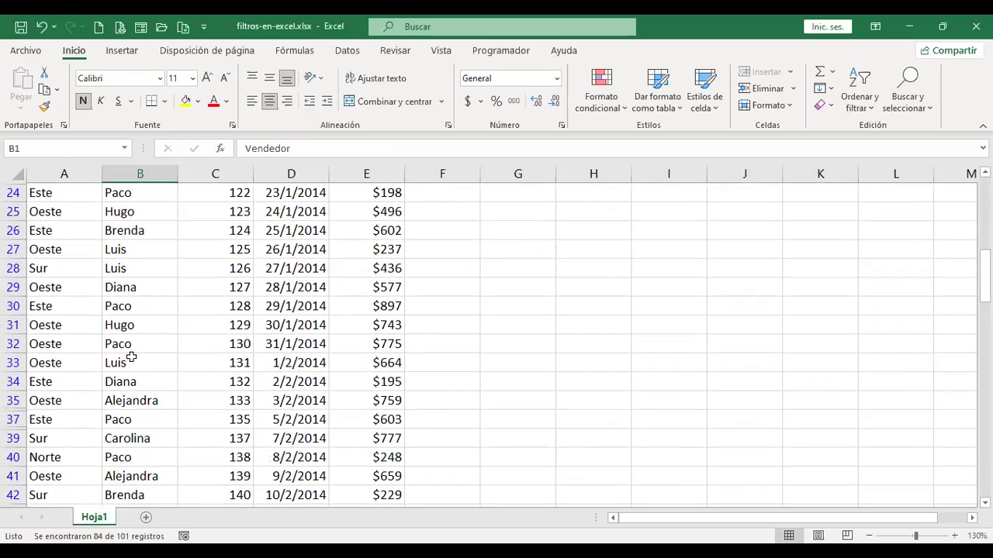
pyautogui.scroll(10, 137, 361)
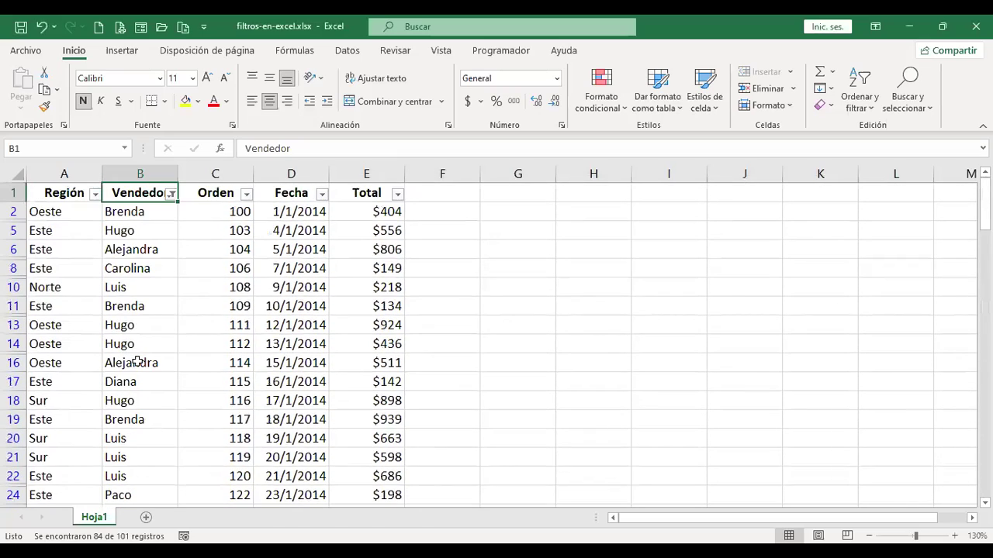
# - Replace the Vendedor filter with the condition comienza por "j?a", and look through the filtered rows
pyautogui.click(171, 193)
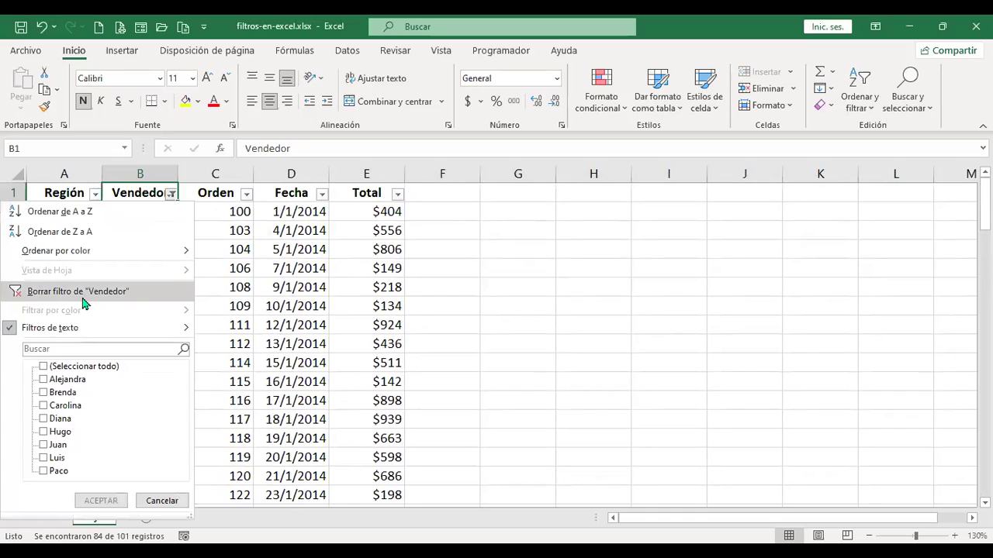
pyautogui.click(171, 195)
pyautogui.moveTo(106, 331)
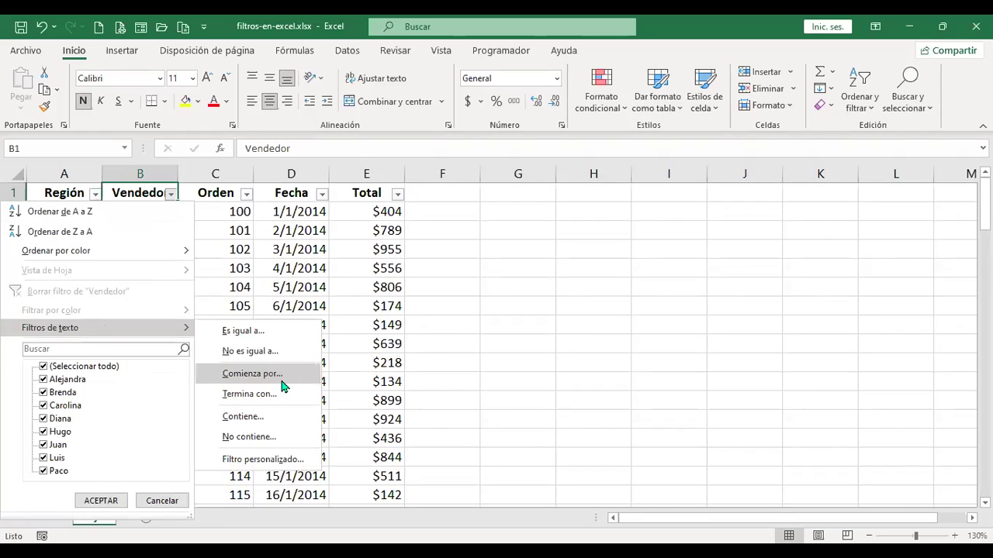
pyautogui.click(285, 375)
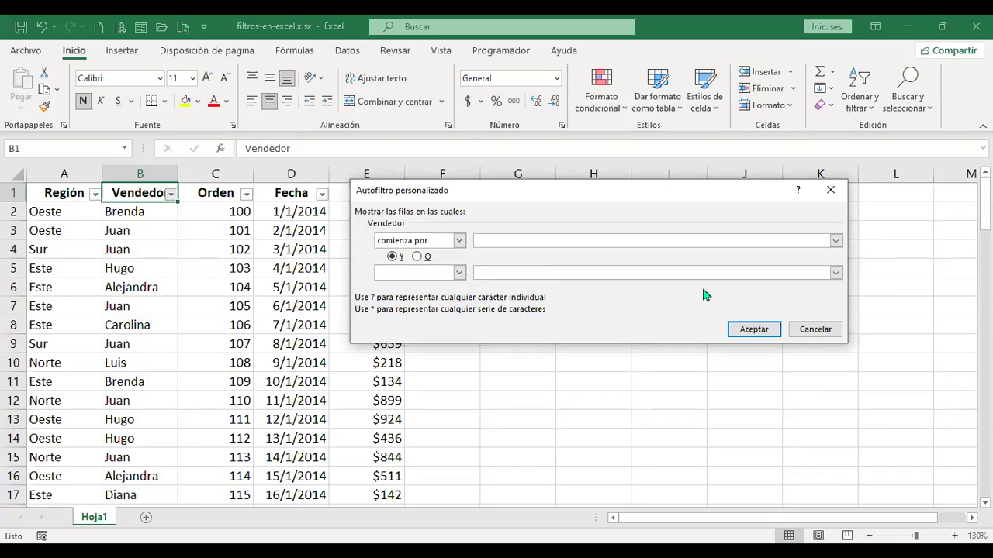
pyautogui.write('J')
pyautogui.write('?')
pyautogui.write('a')
pyautogui.click(767, 329)
pyautogui.scroll(-1, 185, 331)
pyautogui.scroll(-3, 185, 332)
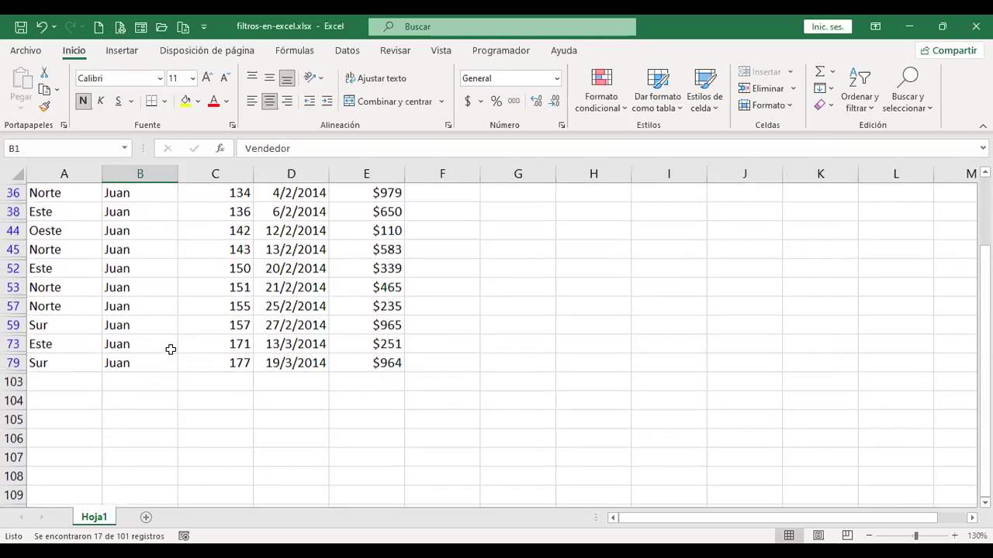
pyautogui.scroll(4, 170, 348)
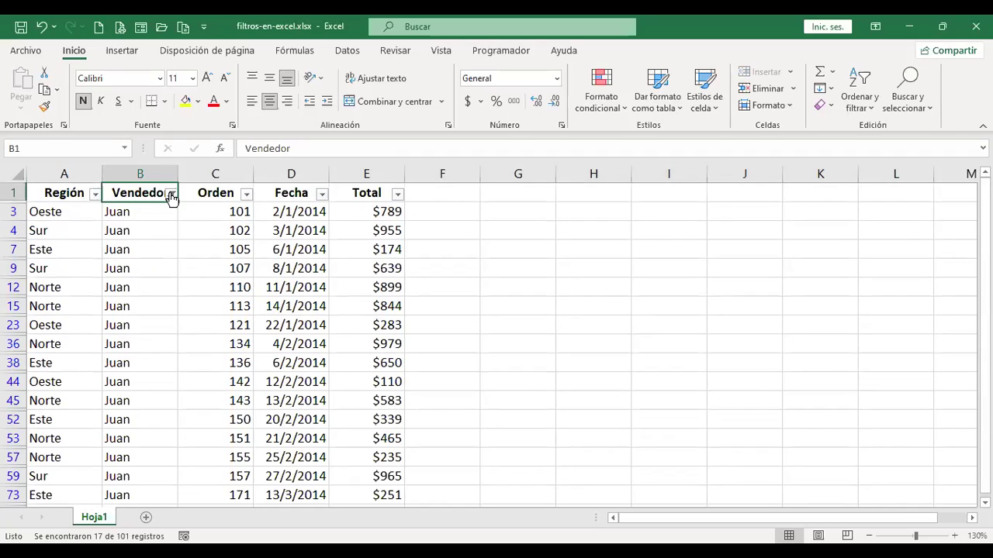
pyautogui.moveTo(172, 198)
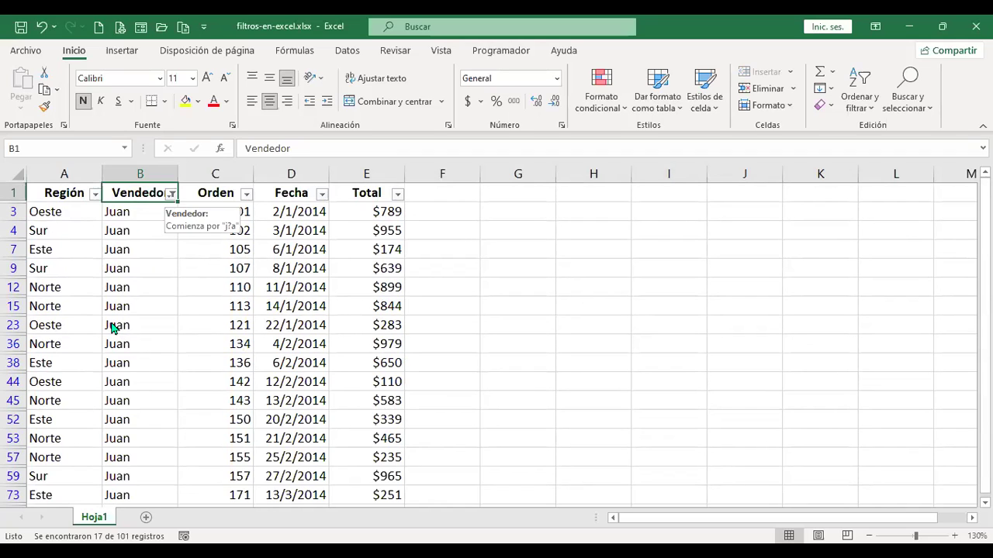
# - Replace the Vendedor filter with the condition termina con "na", and look through the filtered rows
pyautogui.hotkey('alt', 'Down')
pyautogui.moveTo(115, 329)
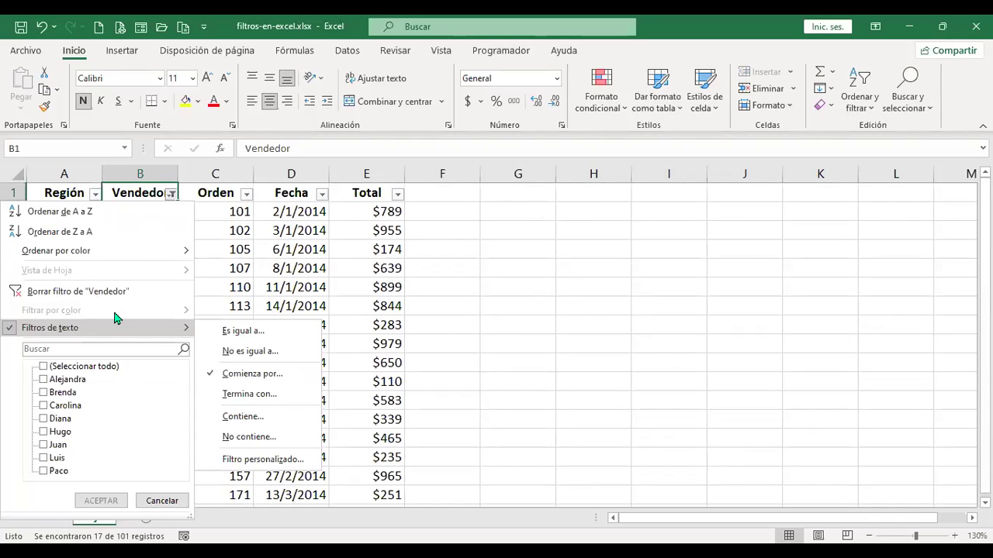
pyautogui.click(117, 291)
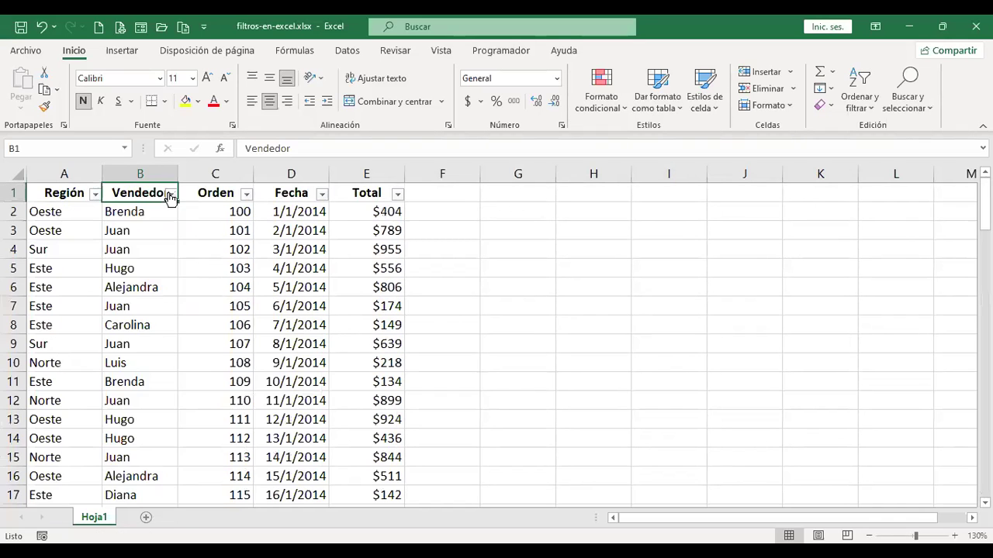
pyautogui.click(170, 193)
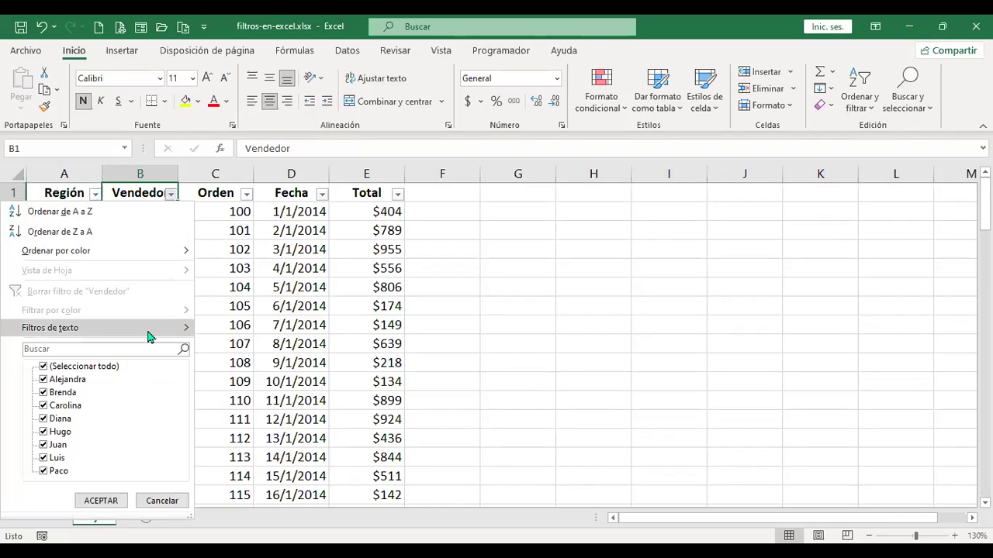
pyautogui.moveTo(149, 336)
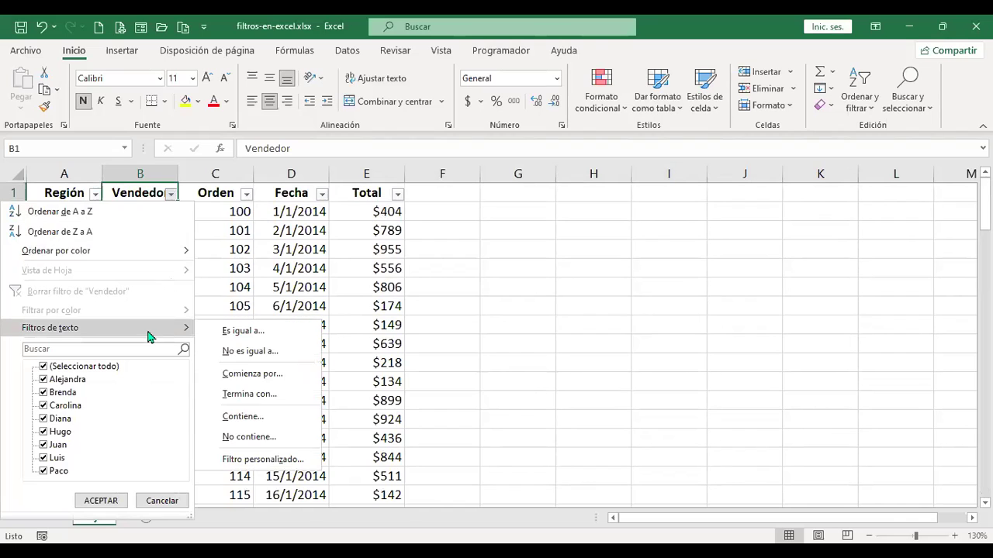
pyautogui.click(273, 400)
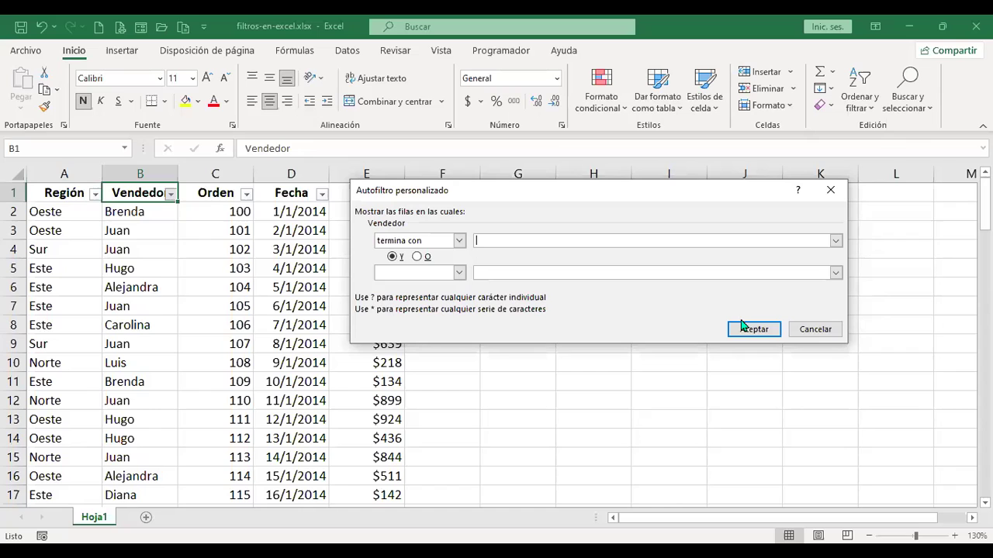
pyautogui.write('na')
pyautogui.click(760, 334)
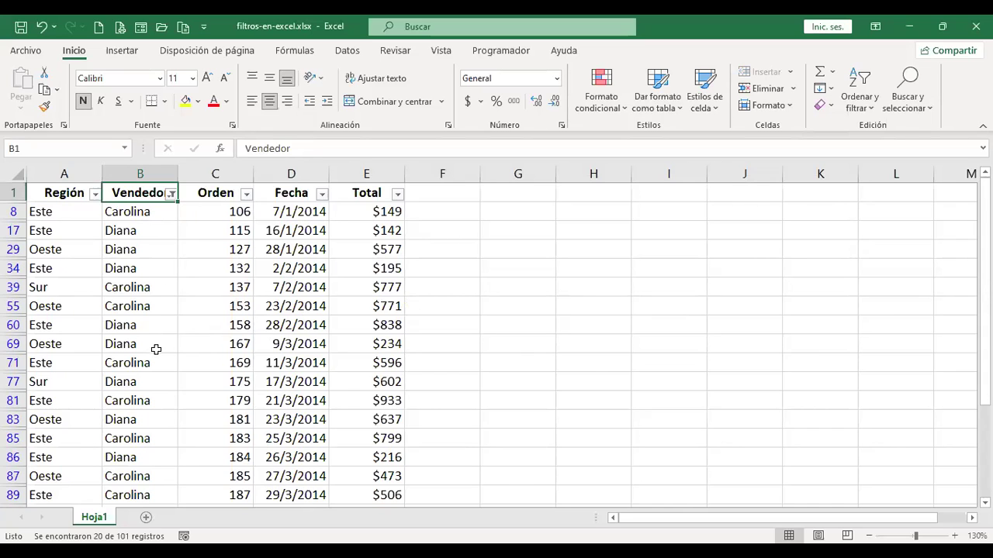
pyautogui.scroll(-1, 166, 388)
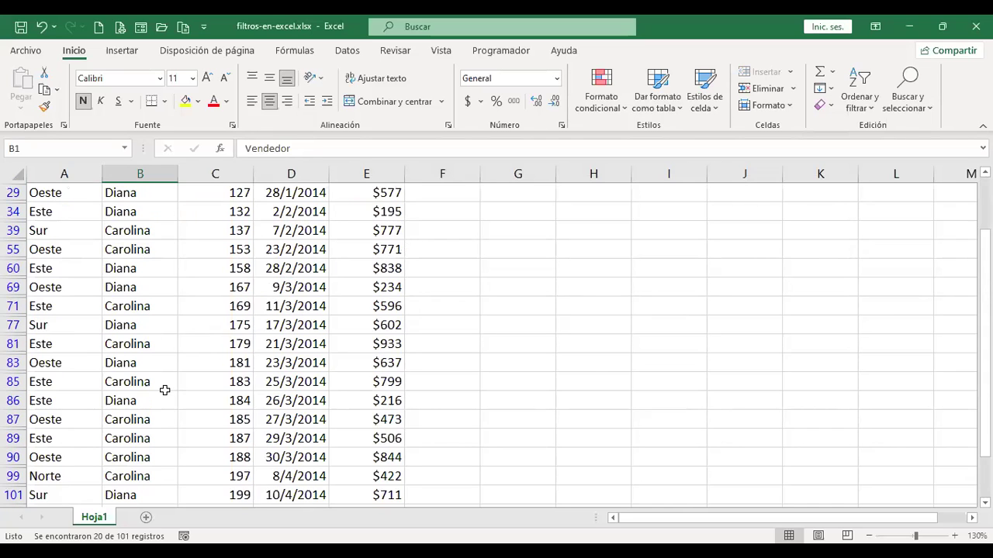
pyautogui.scroll(2, 165, 390)
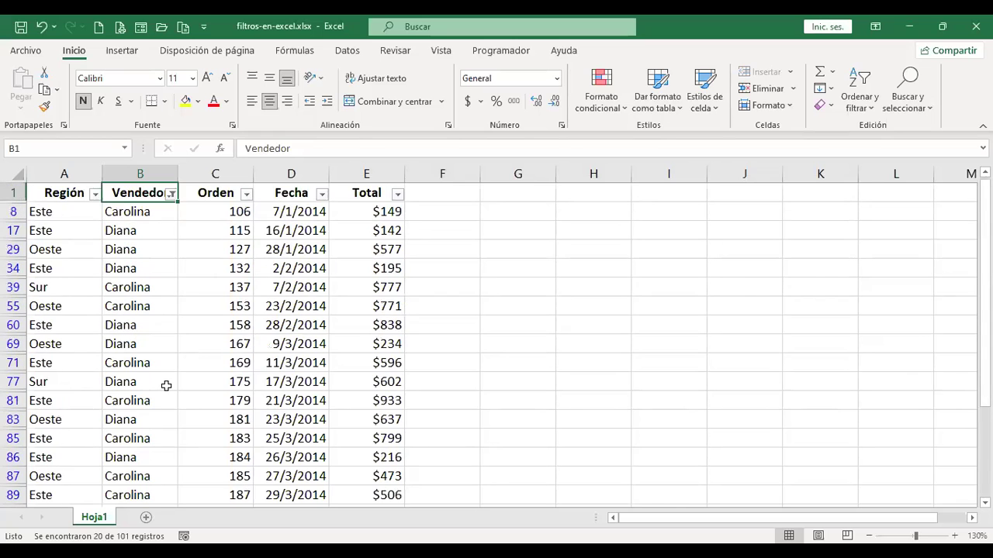
# - Clear the Vendedor filter and filter the column with the condition contiene "g"
pyautogui.click(168, 194)
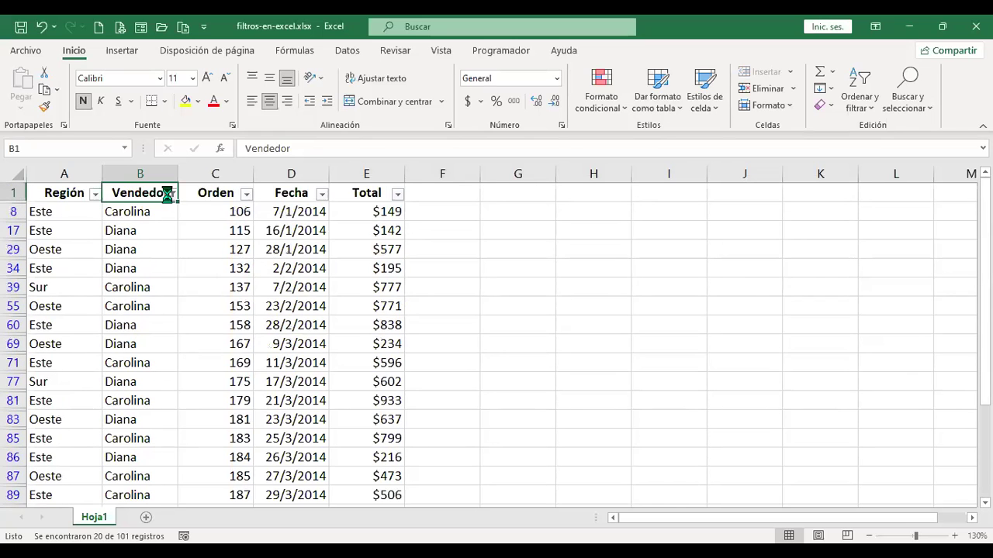
pyautogui.click(78, 290)
pyautogui.click(168, 192)
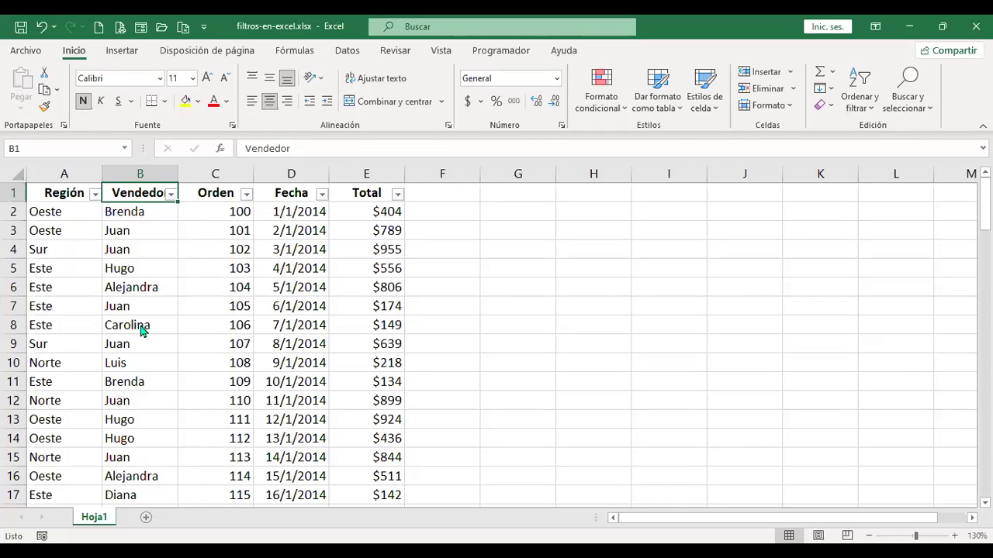
pyautogui.moveTo(141, 328)
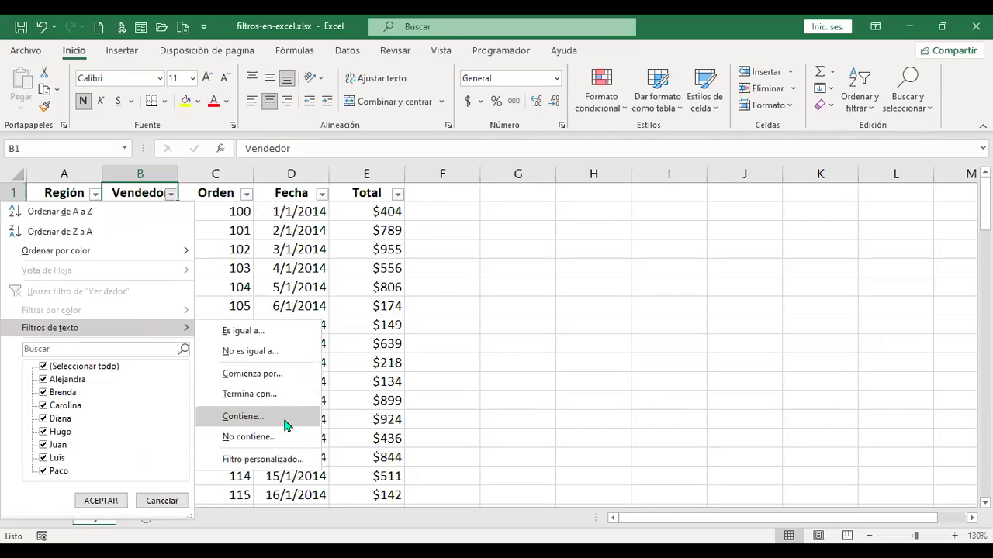
pyautogui.click(259, 425)
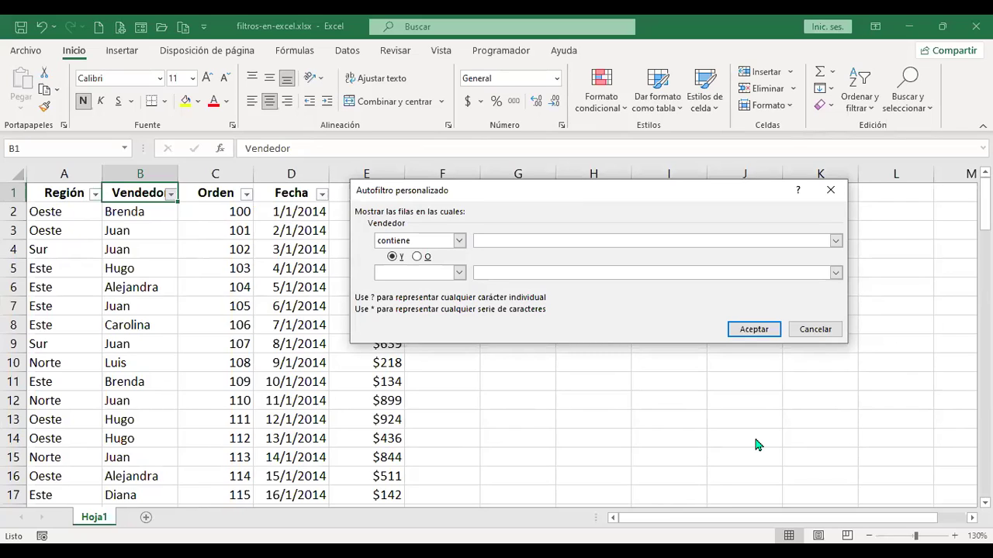
pyautogui.write('g')
pyautogui.click(754, 334)
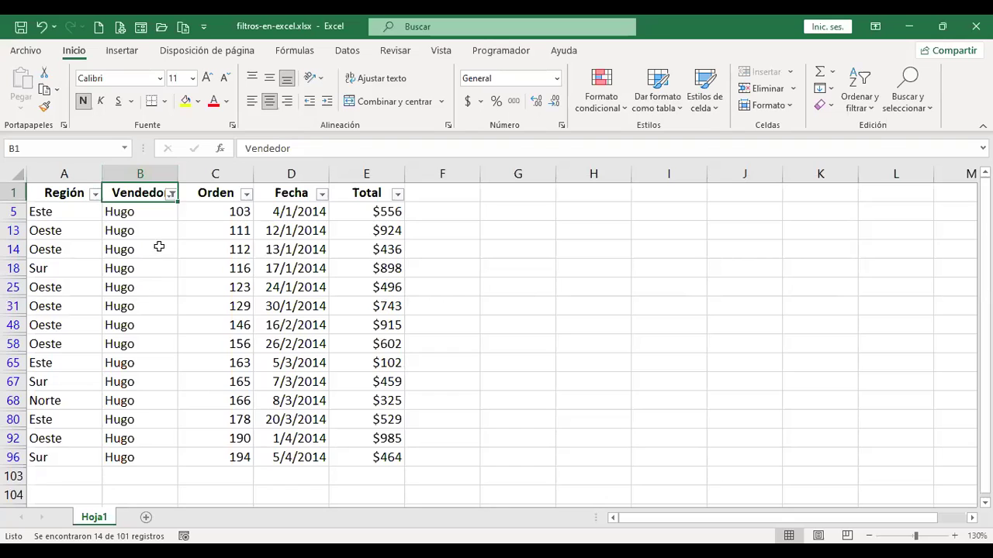
pyautogui.click(171, 193)
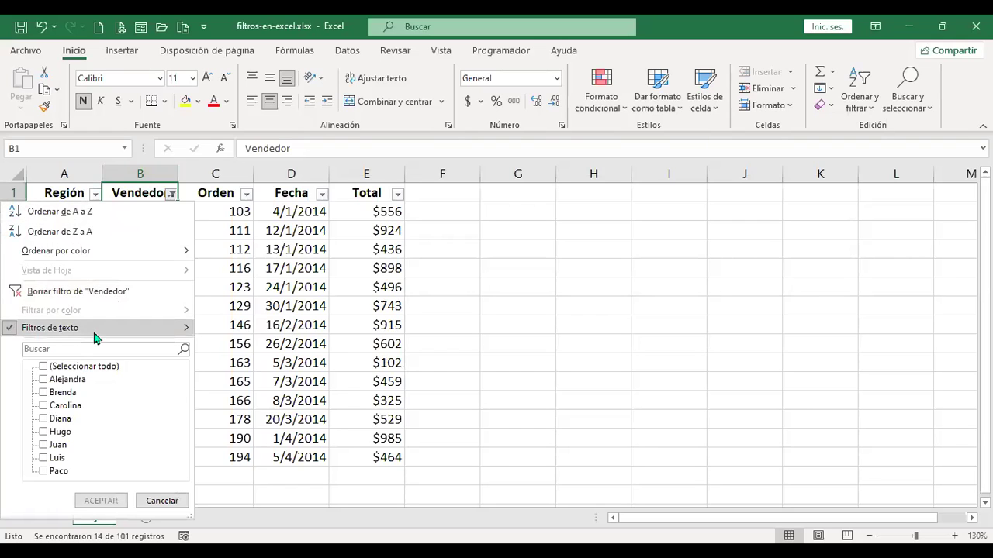
pyautogui.moveTo(95, 339)
pyautogui.click(283, 435)
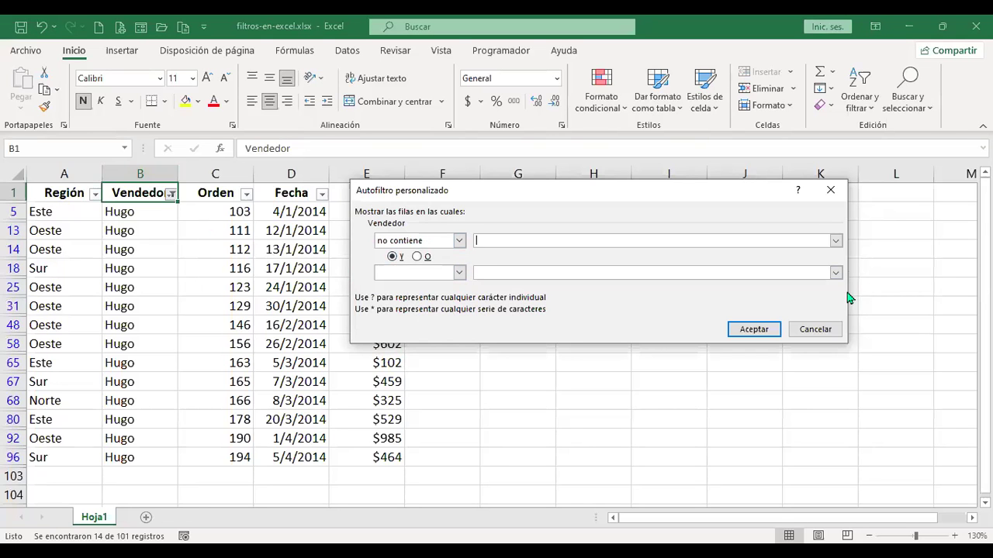
pyautogui.click(816, 328)
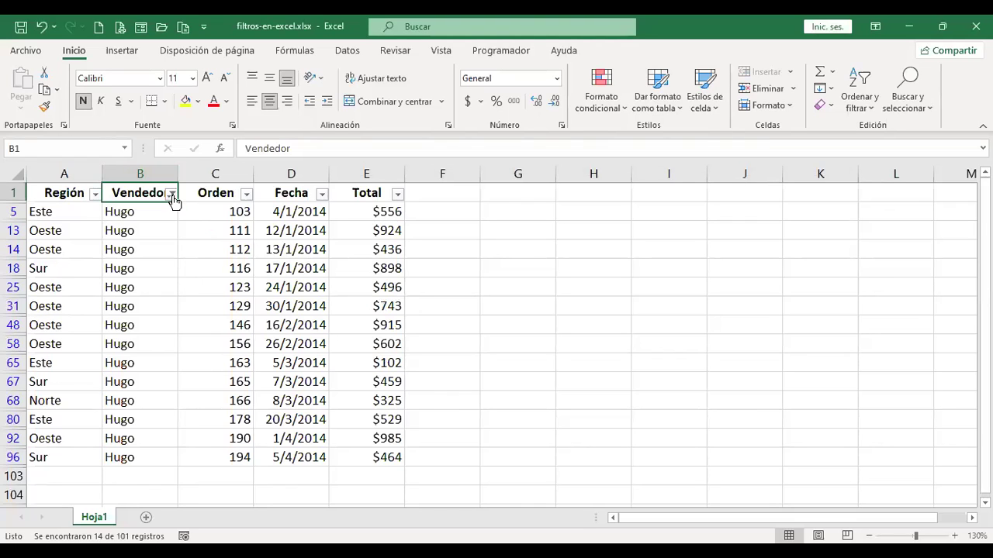
# - Clear the Vendedor filter and filter the Región column to show only Este
pyautogui.click(173, 194)
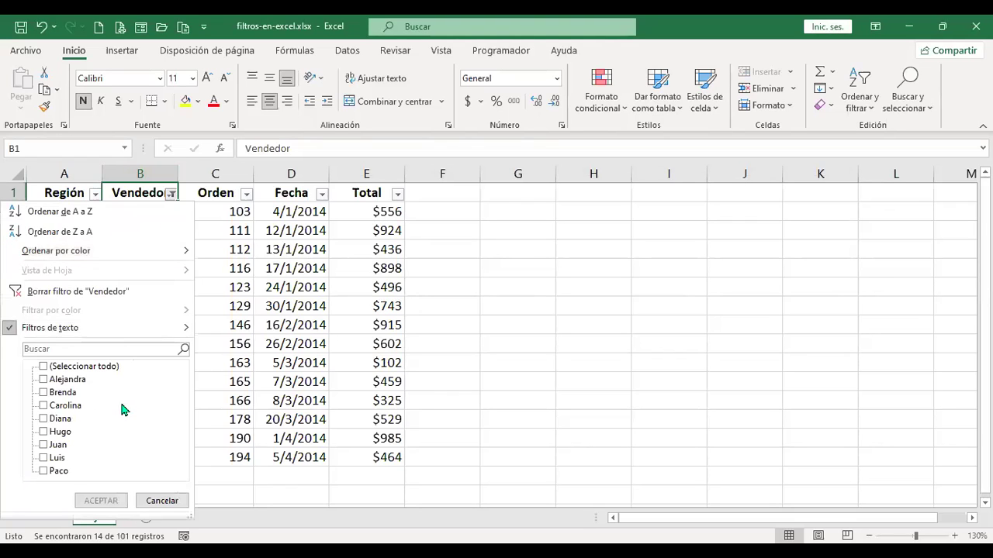
pyautogui.click(114, 293)
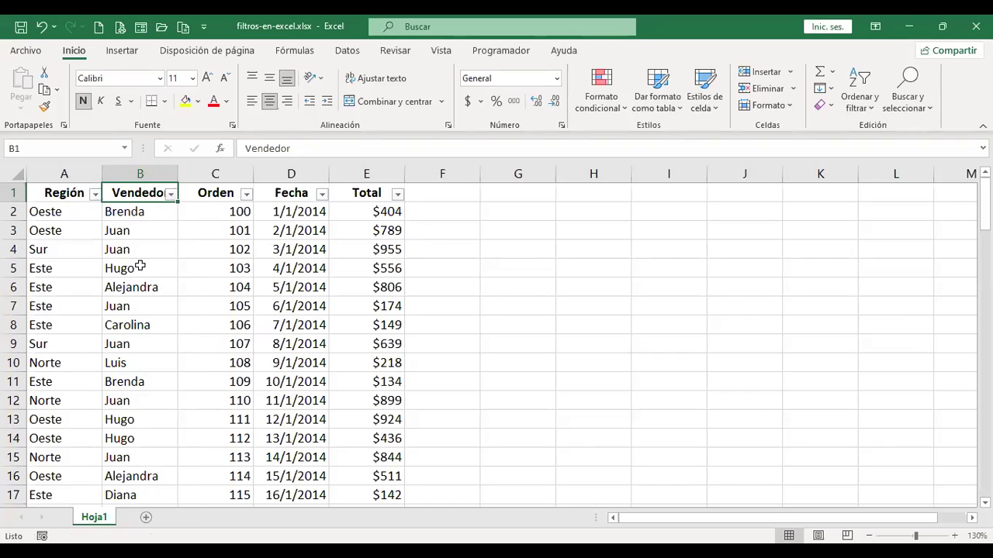
pyautogui.click(93, 194)
pyautogui.click(43, 366)
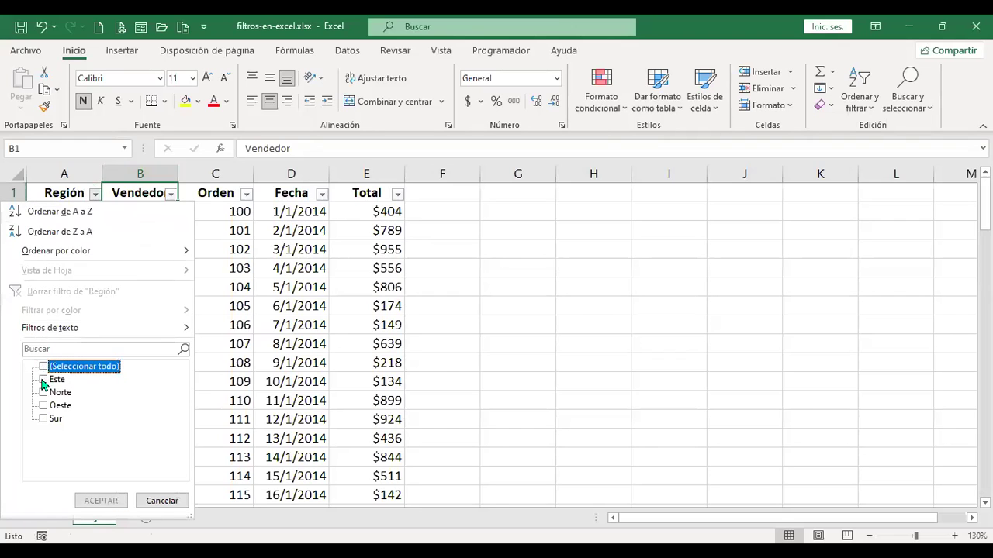
pyautogui.click(43, 379)
pyautogui.click(95, 500)
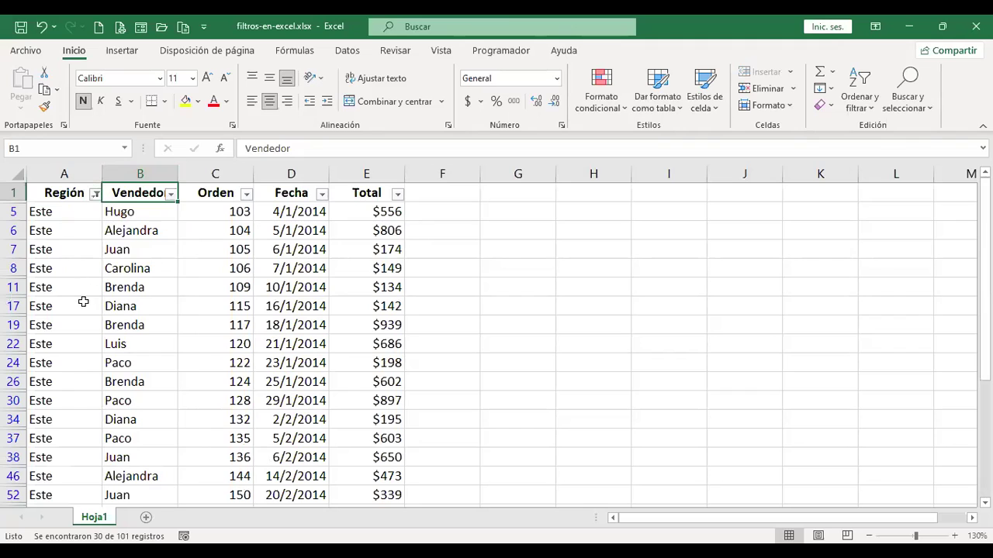
# - Filter the Vendedor column with the condition no contiene "c", and look through the remaining Este rows
pyautogui.click(171, 195)
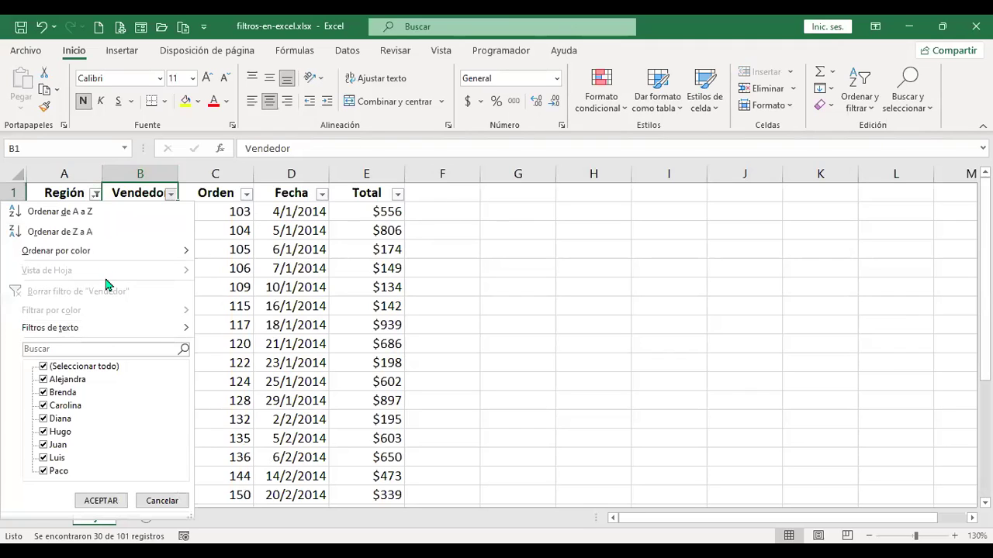
pyautogui.click(90, 333)
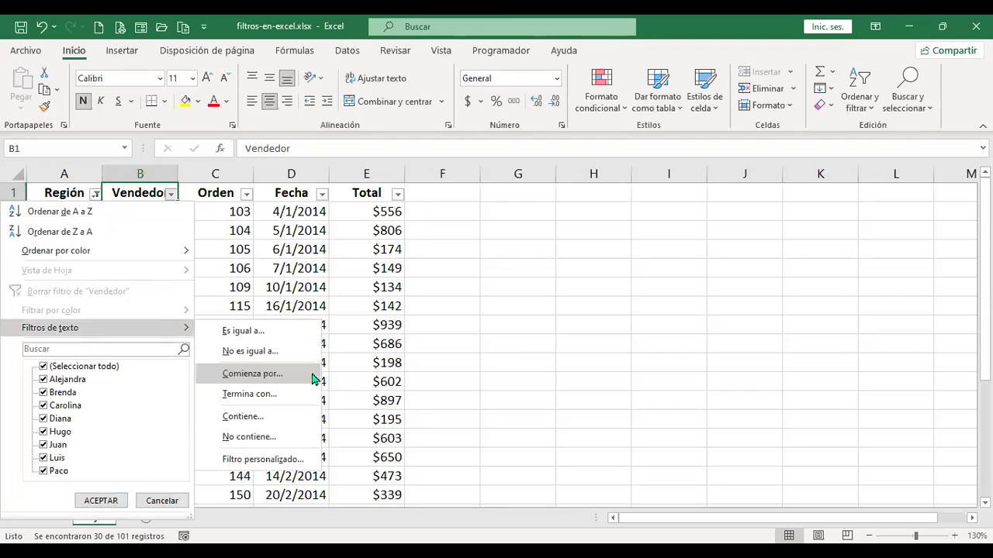
pyautogui.click(302, 435)
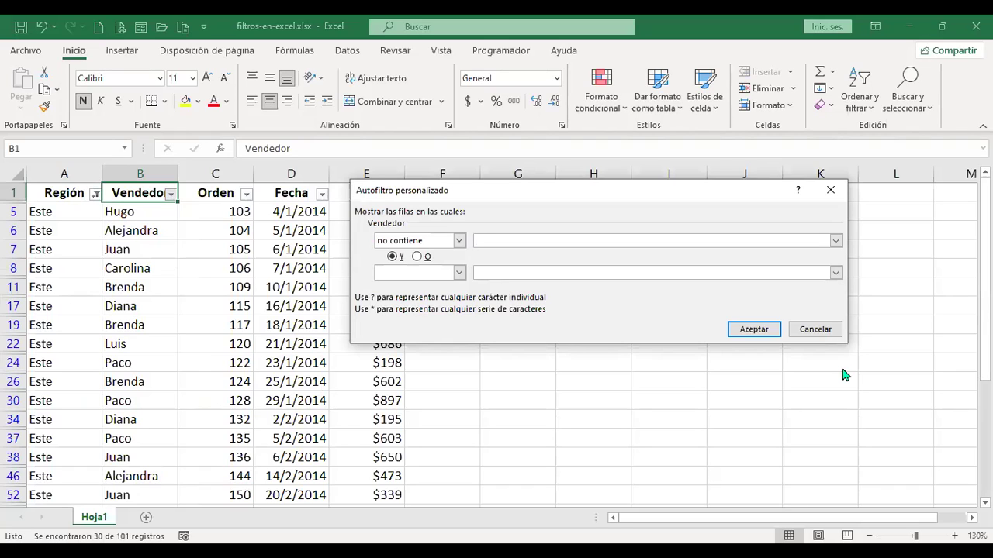
pyautogui.write('c')
pyautogui.click(757, 332)
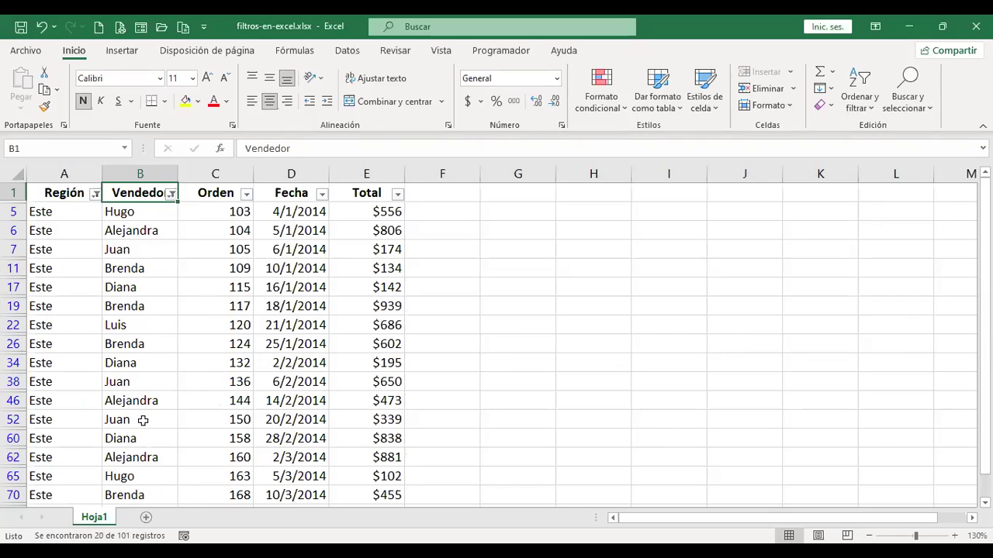
pyautogui.scroll(-1, 147, 455)
pyautogui.scroll(-1, 148, 455)
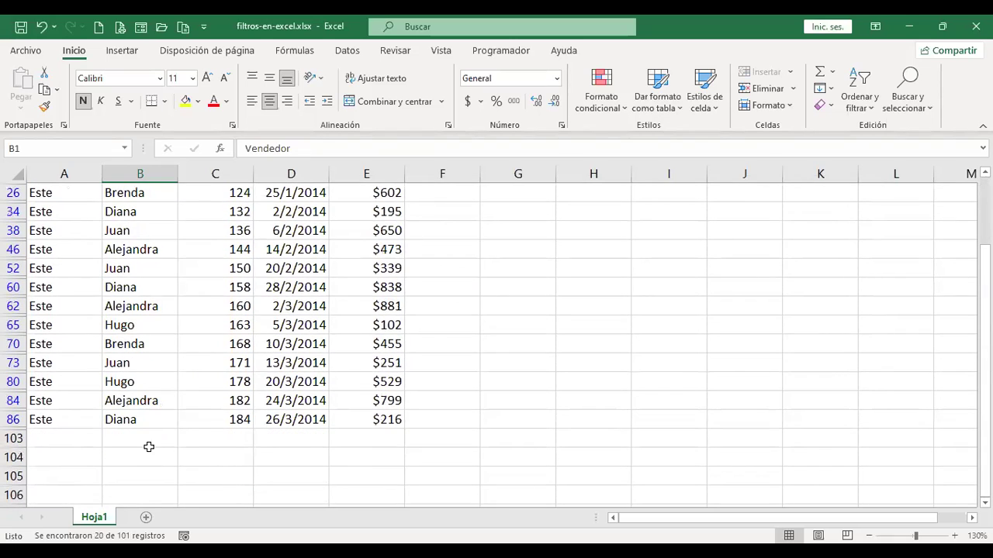
pyautogui.scroll(1, 157, 370)
pyautogui.scroll(2, 157, 370)
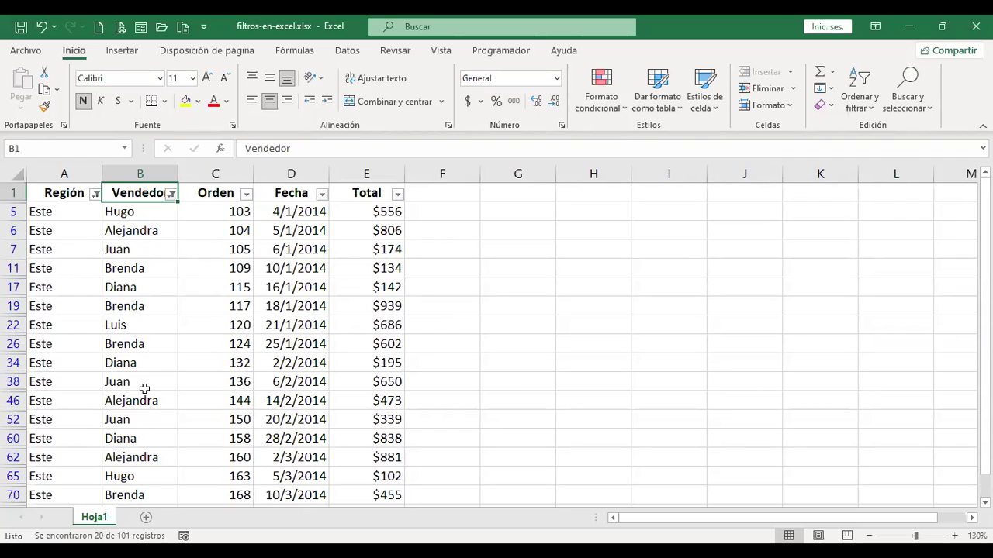
# - Clear the Vendedor filter and start a custom filter on it with the first condition comienza por "a"
pyautogui.click(171, 193)
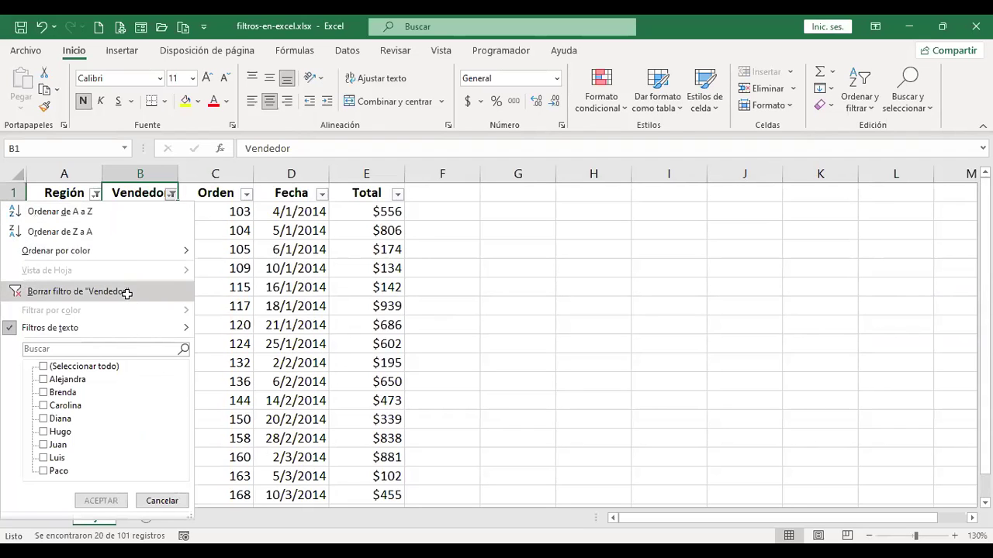
pyautogui.click(128, 292)
pyautogui.click(170, 194)
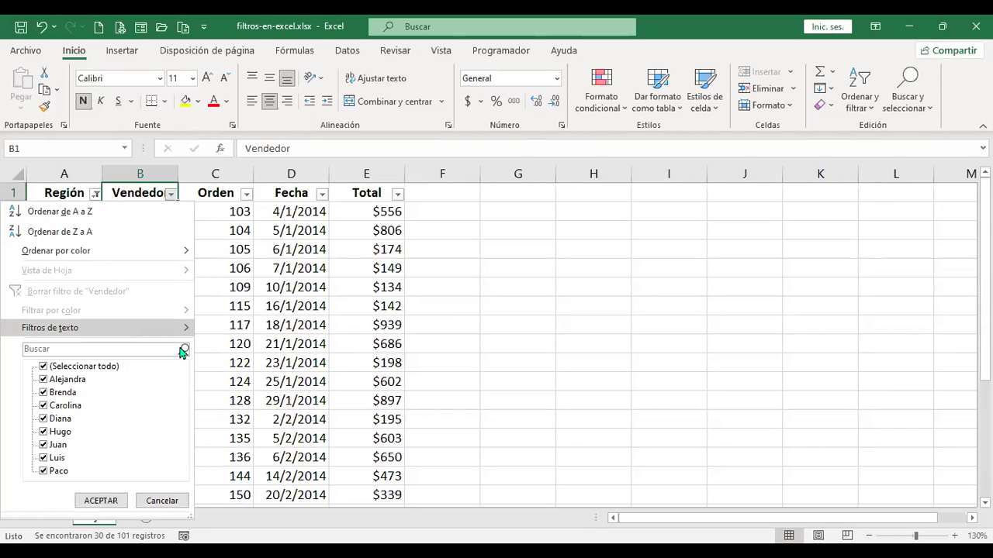
pyautogui.moveTo(121, 332)
pyautogui.click(288, 468)
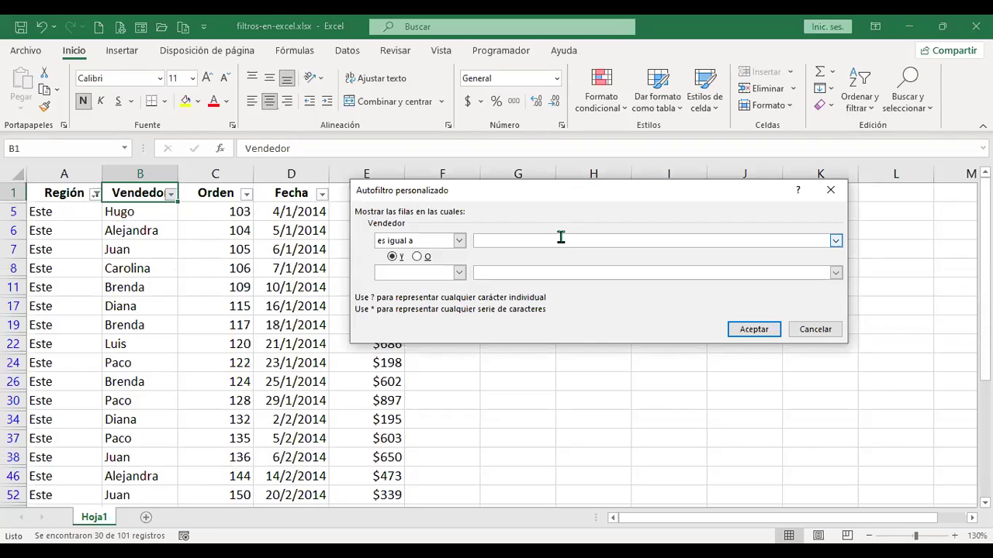
pyautogui.click(458, 242)
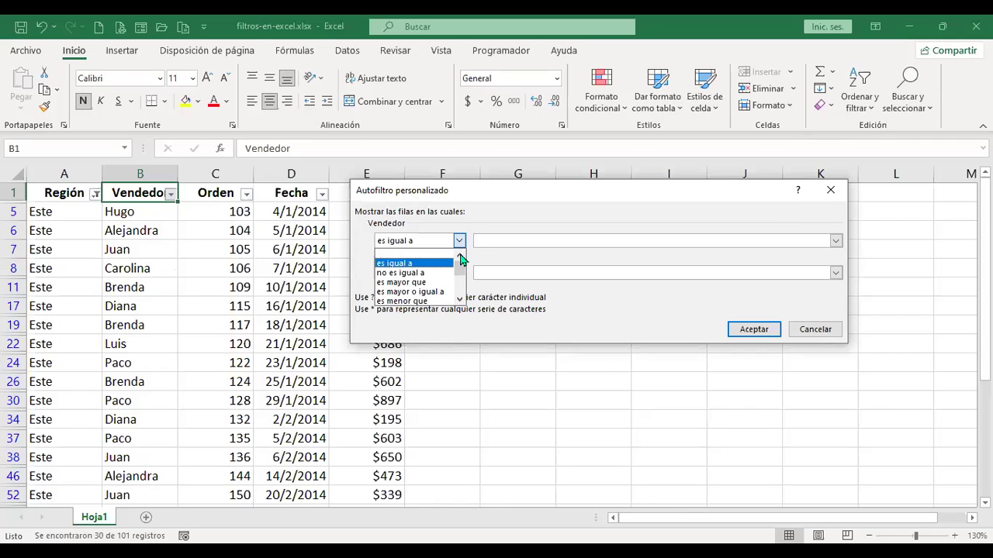
pyautogui.click(458, 302)
pyautogui.click(459, 302)
pyautogui.click(459, 302)
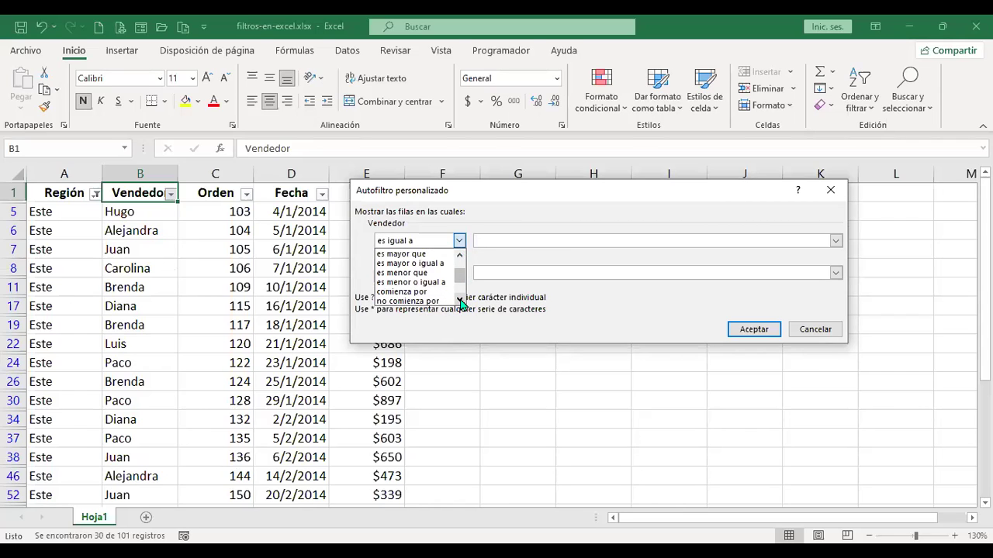
pyautogui.click(492, 241)
pyautogui.click(517, 239)
pyautogui.write('a')
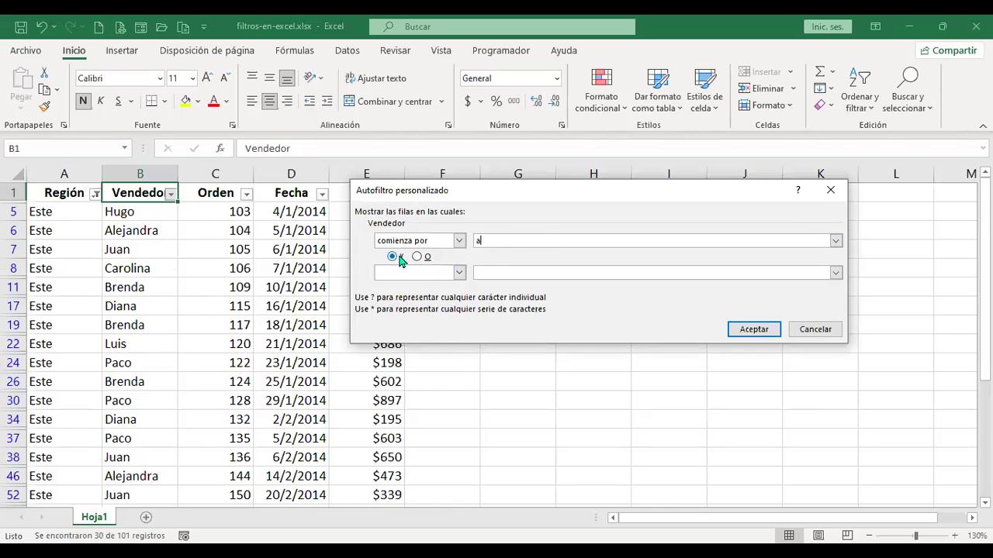
# - Add a second condition of type termina con to the custom Vendedor filter, combined with Y, and apply it
pyautogui.click(459, 273)
pyautogui.click(460, 332)
pyautogui.click(460, 332)
pyautogui.click(460, 332)
pyautogui.click(460, 332)
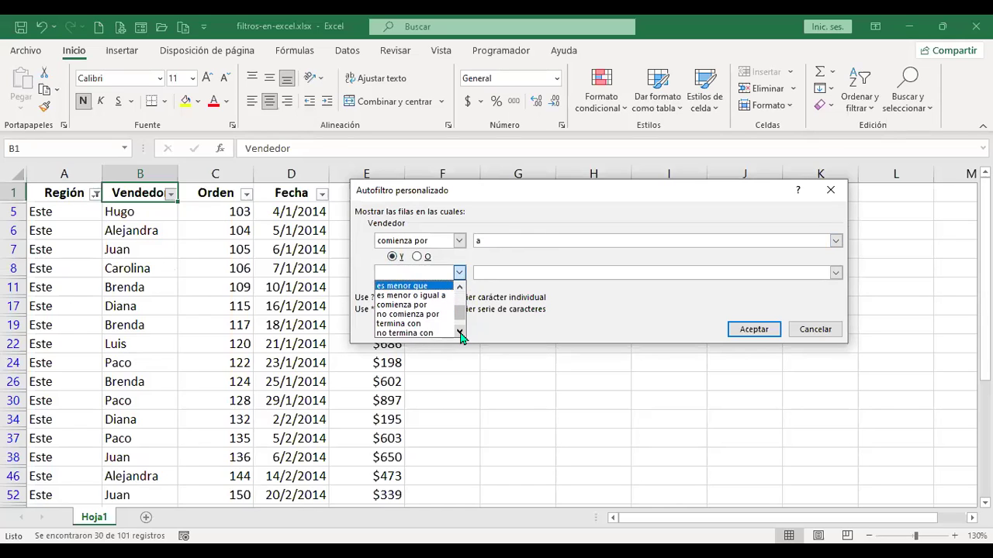
pyautogui.click(432, 324)
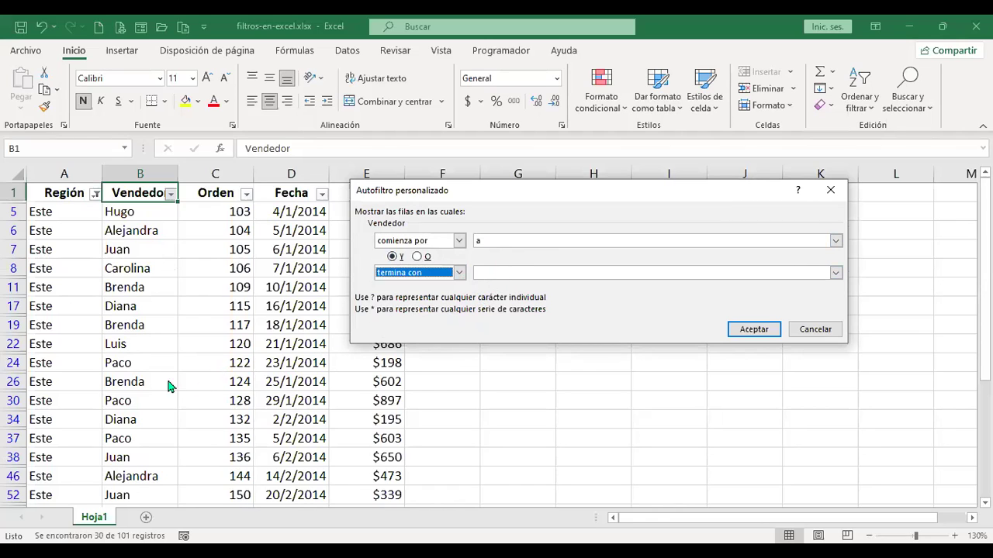
pyautogui.click(565, 273)
pyautogui.click(749, 331)
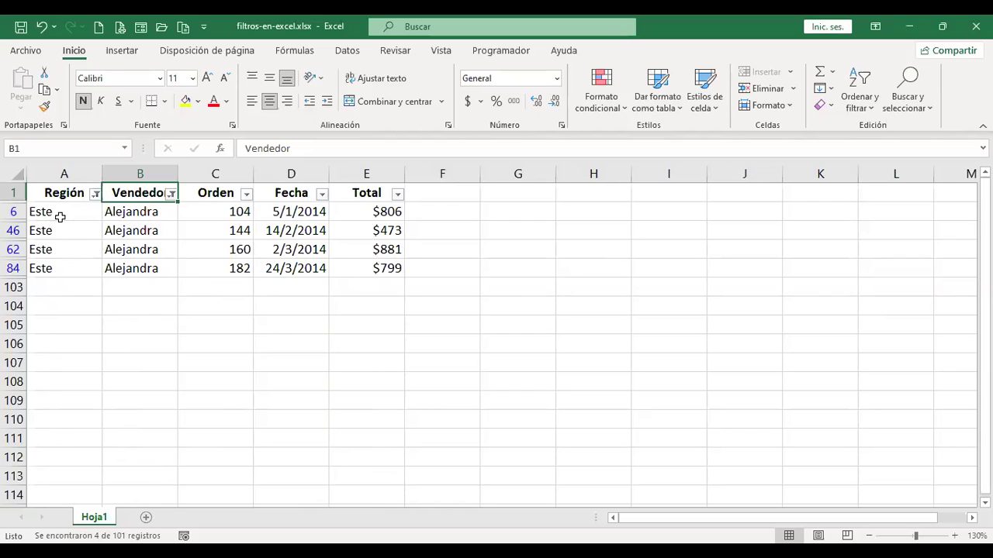
# - Clear the Región and Vendedor filters, and start a custom Vendedor filter with the first condition no termina con "n"
pyautogui.click(168, 193)
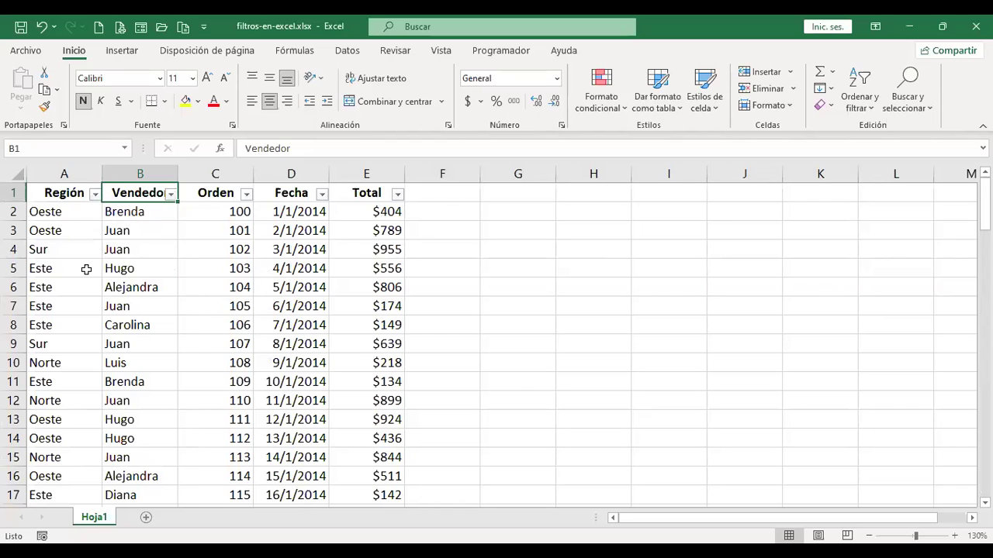
pyautogui.click(170, 195)
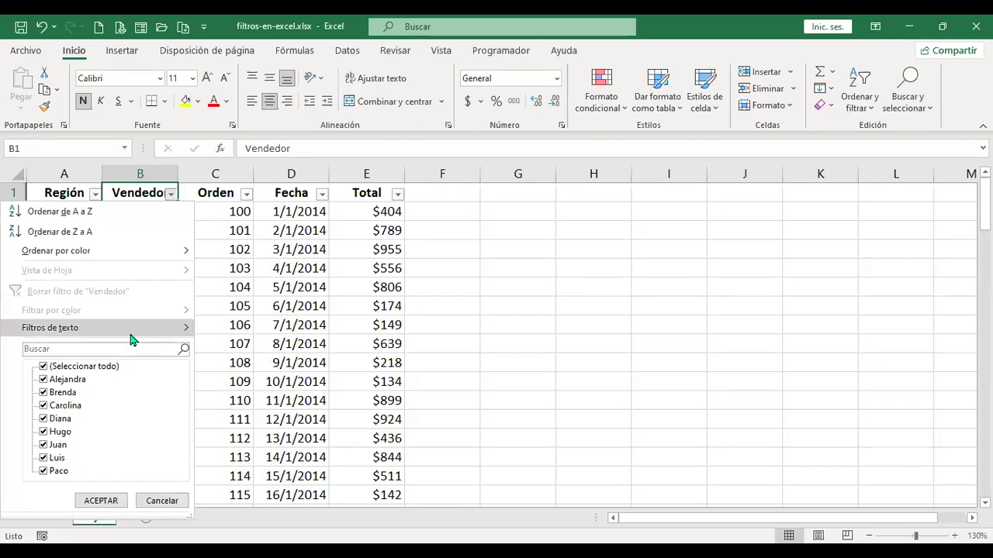
pyautogui.moveTo(132, 332)
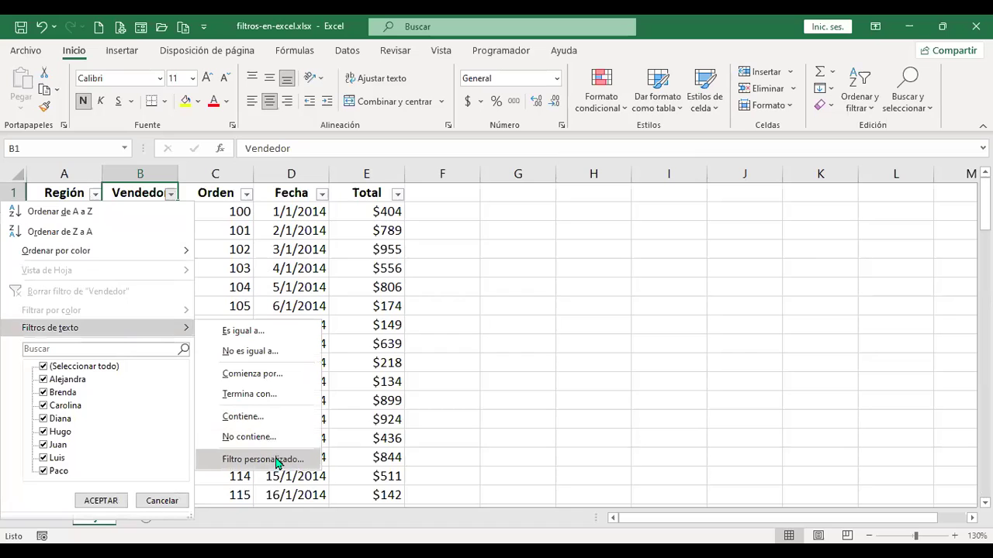
pyautogui.click(278, 462)
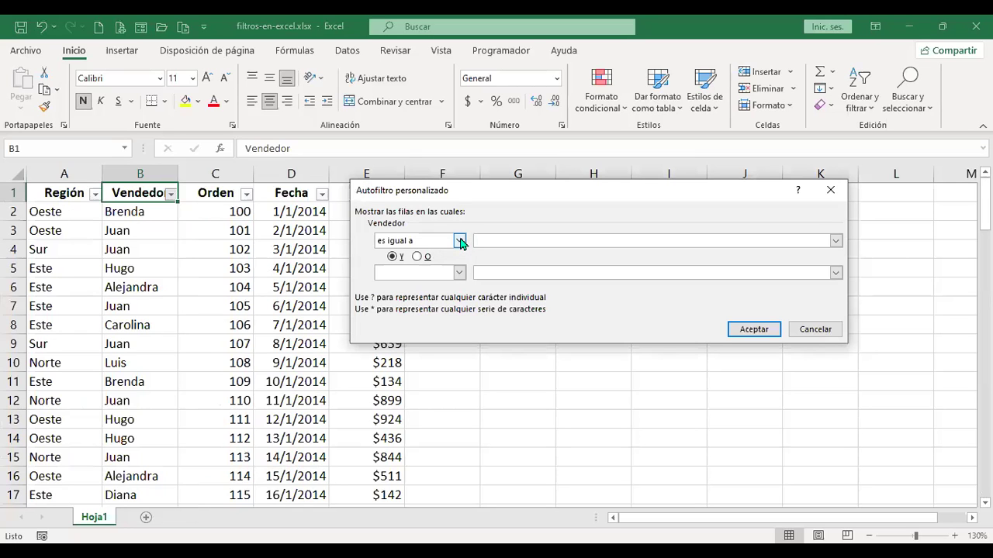
pyautogui.click(460, 241)
pyautogui.click(459, 300)
pyautogui.click(459, 300)
pyautogui.click(459, 300)
pyautogui.click(459, 300)
pyautogui.click(459, 300)
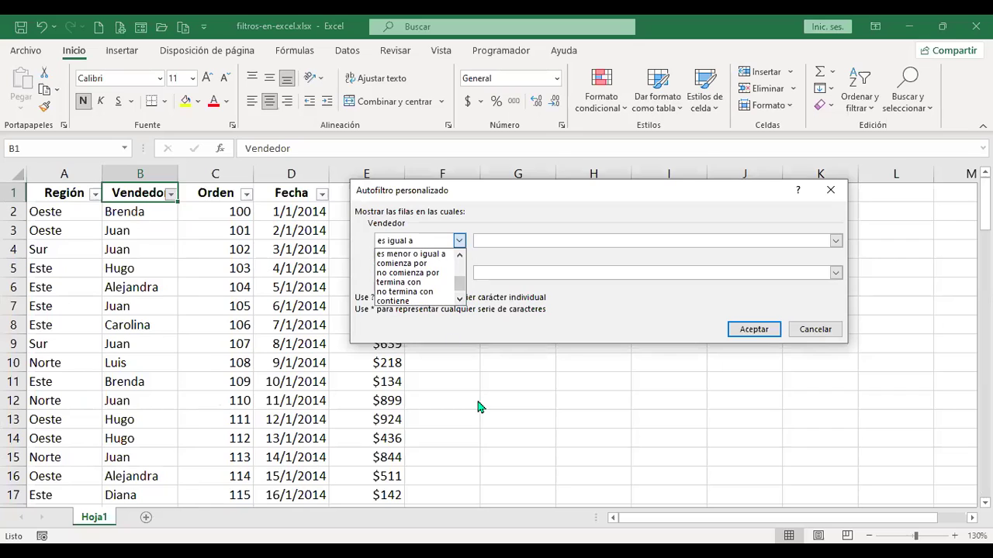
pyautogui.click(459, 300)
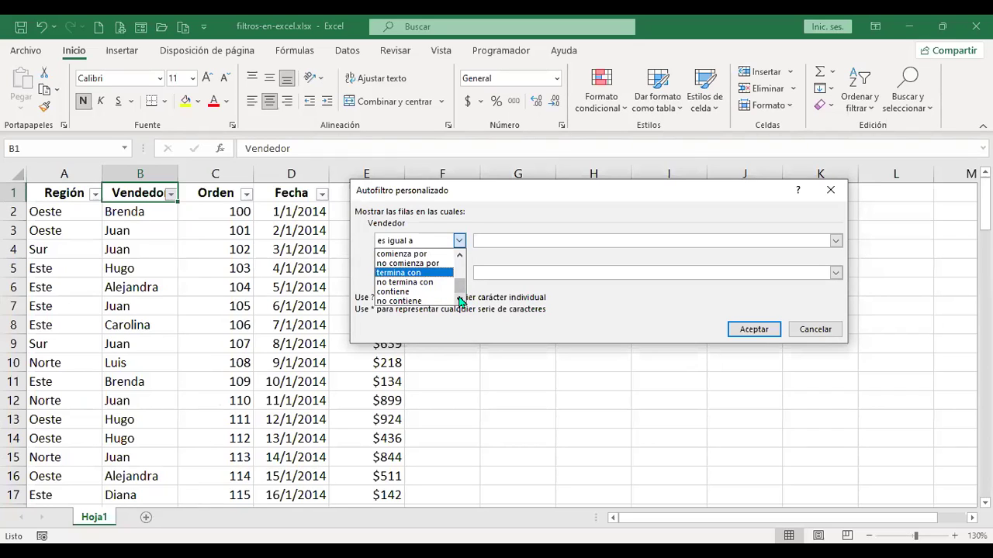
pyautogui.scroll(2, 459, 302)
pyautogui.scroll(-3, 459, 303)
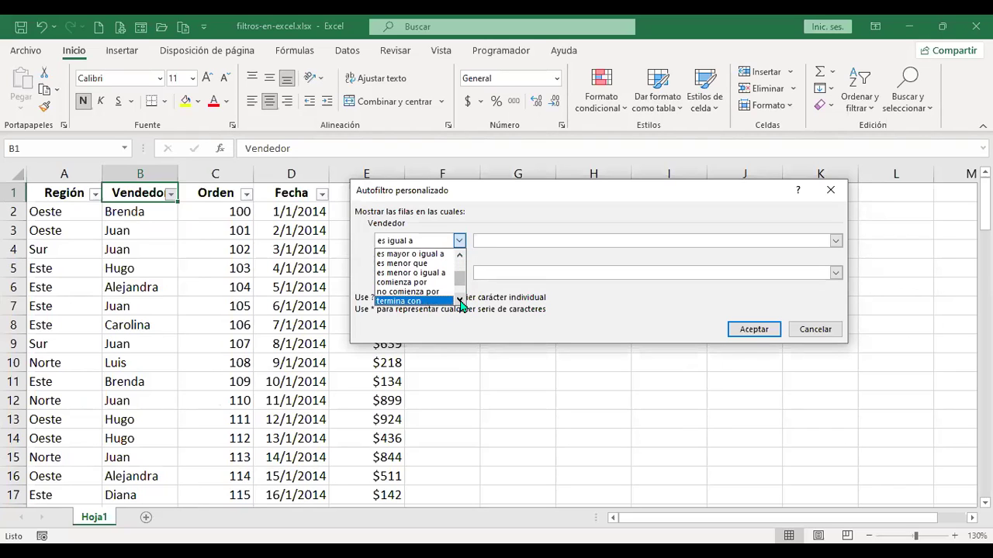
pyautogui.scroll(-3, 460, 302)
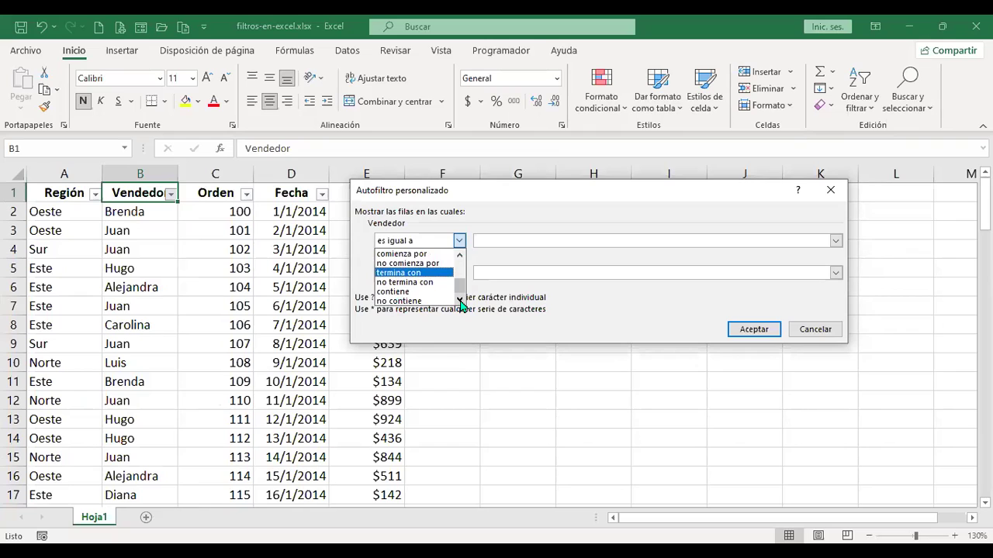
pyautogui.click(439, 284)
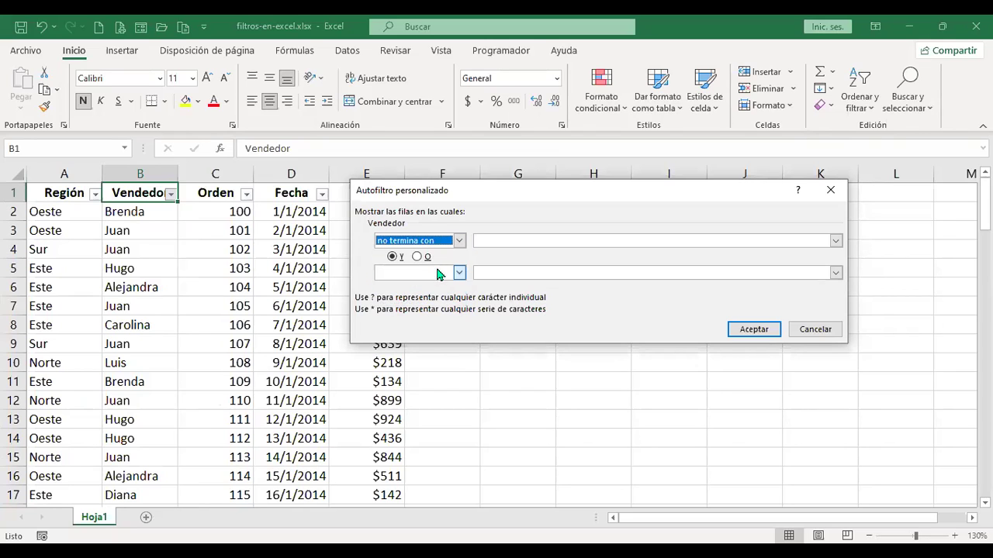
pyautogui.click(494, 242)
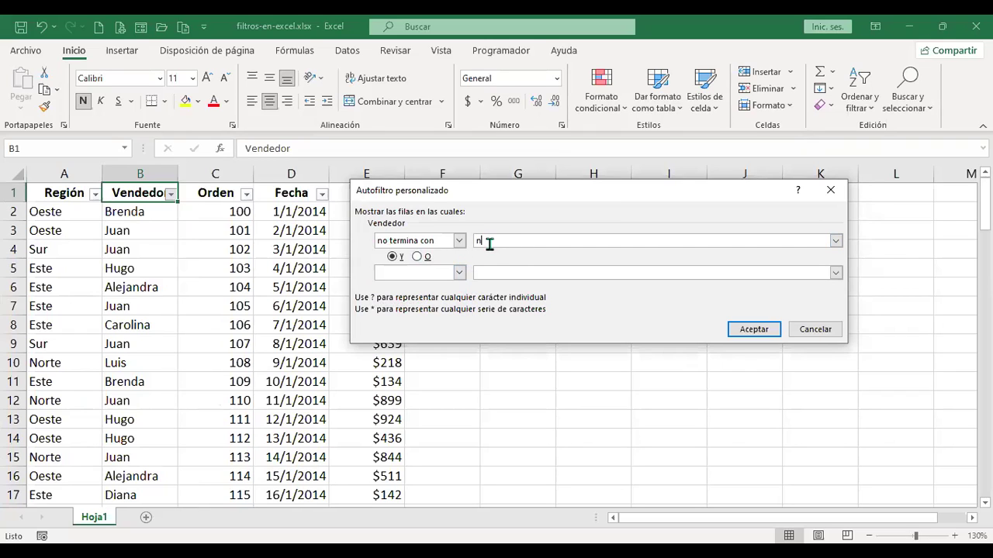
# - Add a second condition no contiene "r" to the custom Vendedor filter, combined with O, and apply it
pyautogui.click(418, 258)
pyautogui.click(460, 273)
pyautogui.click(459, 332)
pyautogui.click(459, 332)
pyautogui.click(459, 332)
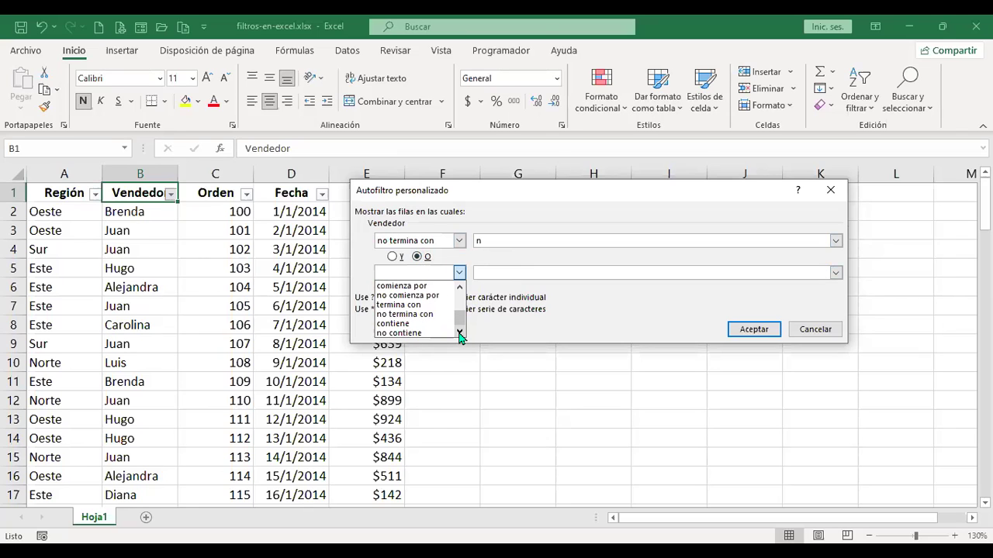
pyautogui.click(419, 325)
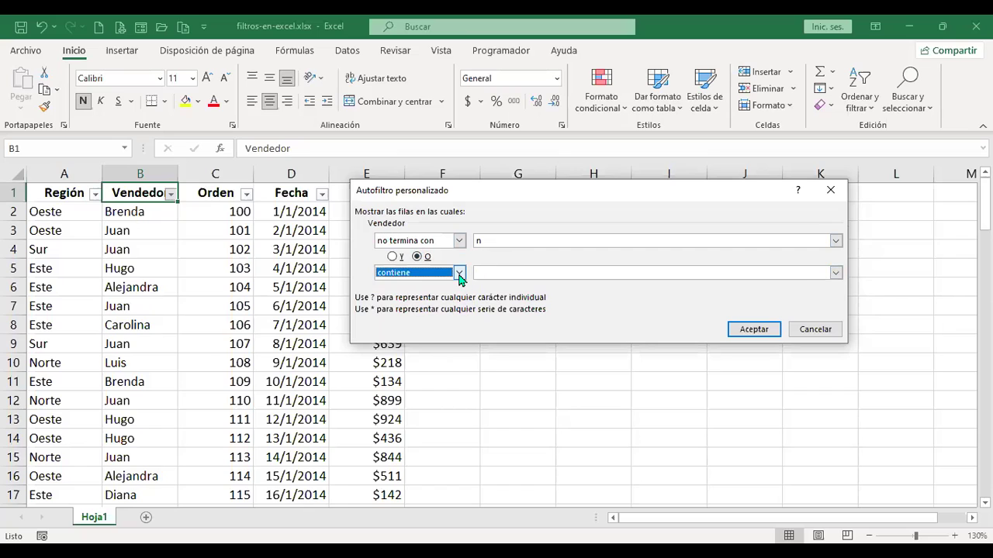
pyautogui.hotkey('alt', 'Down')
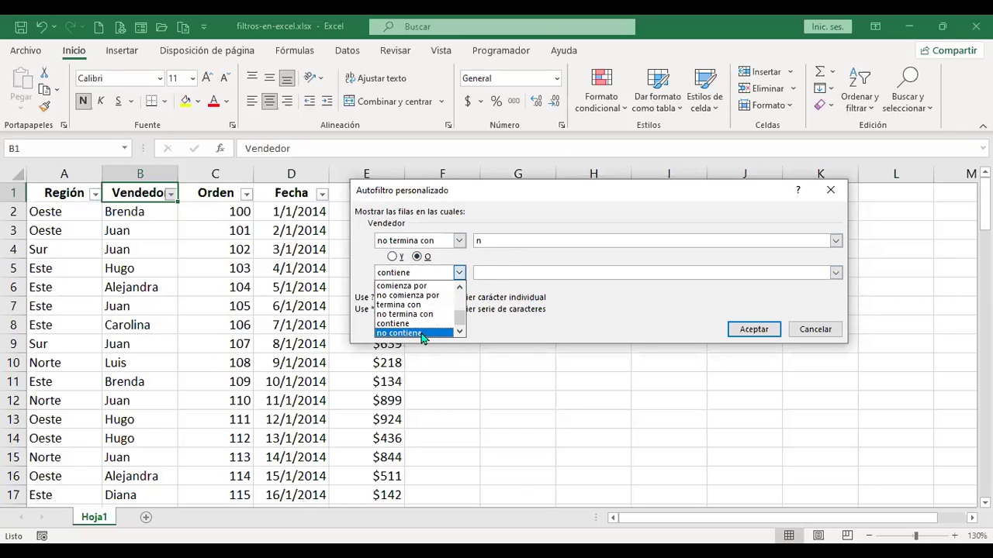
pyautogui.click(422, 333)
pyautogui.click(491, 274)
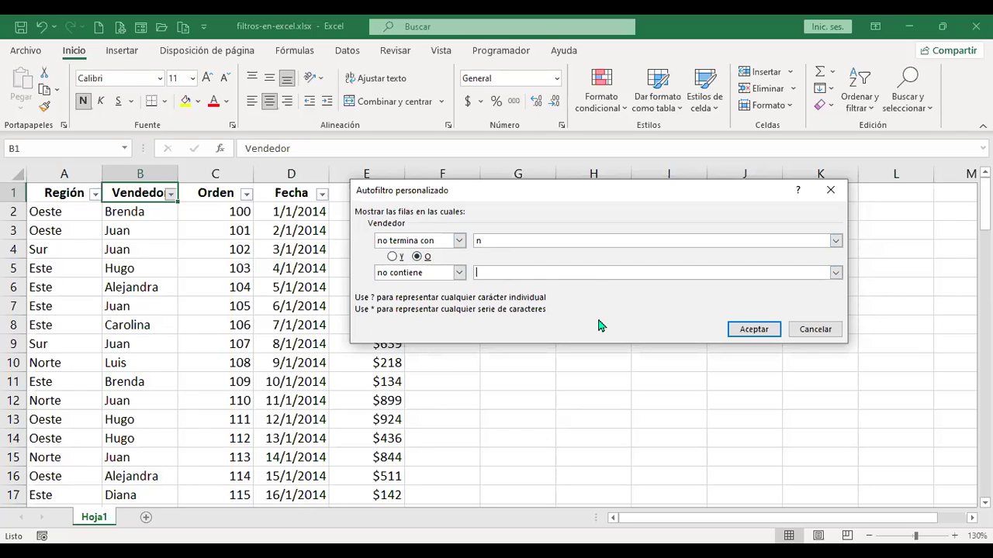
pyautogui.write('r')
pyautogui.click(747, 331)
# - Look through the filtered rows and review the two custom Vendedor conditions without changing them
pyautogui.scroll(-6, 186, 363)
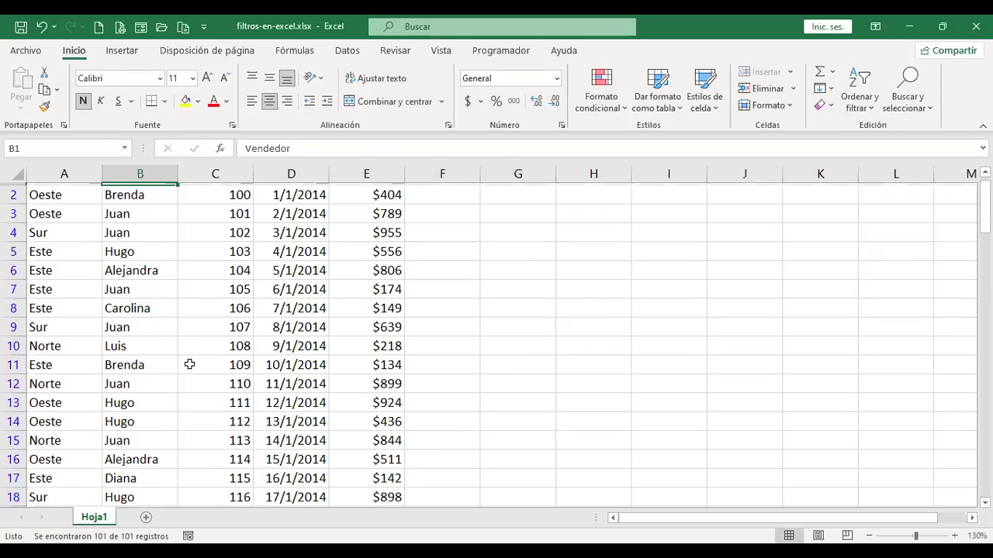
pyautogui.scroll(-3, 186, 363)
pyautogui.scroll(9, 186, 363)
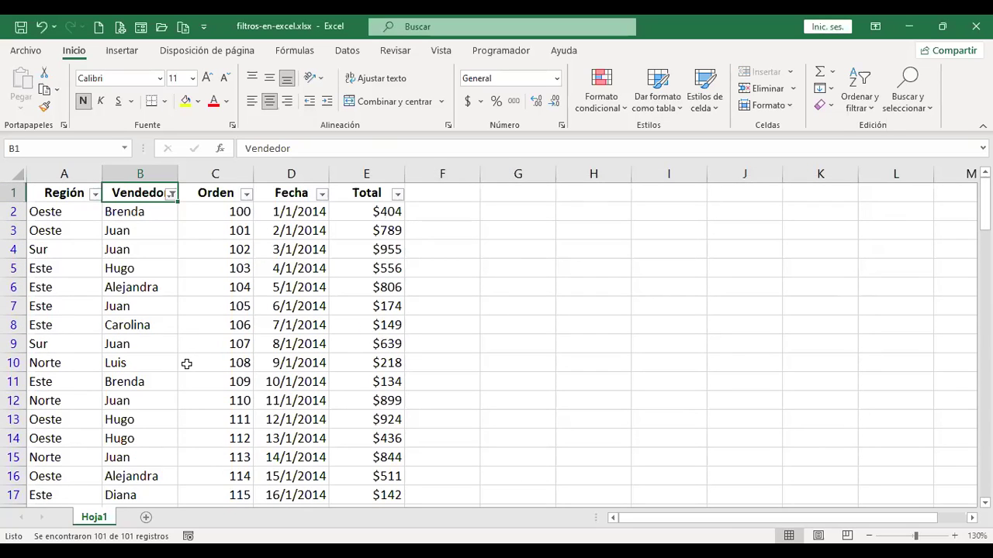
pyautogui.scroll(-5, 187, 359)
pyautogui.scroll(5, 169, 412)
pyautogui.click(173, 194)
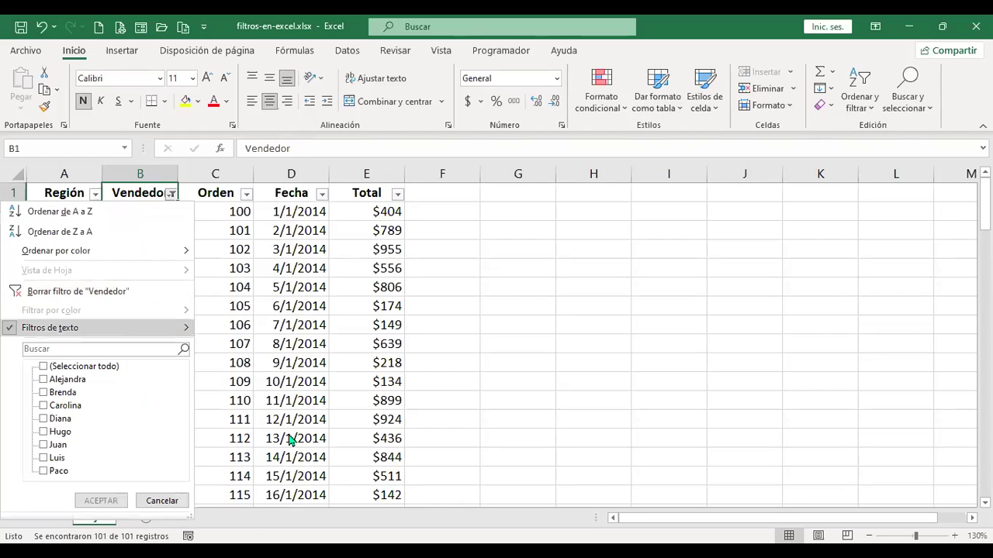
pyautogui.moveTo(114, 336)
pyautogui.click(291, 459)
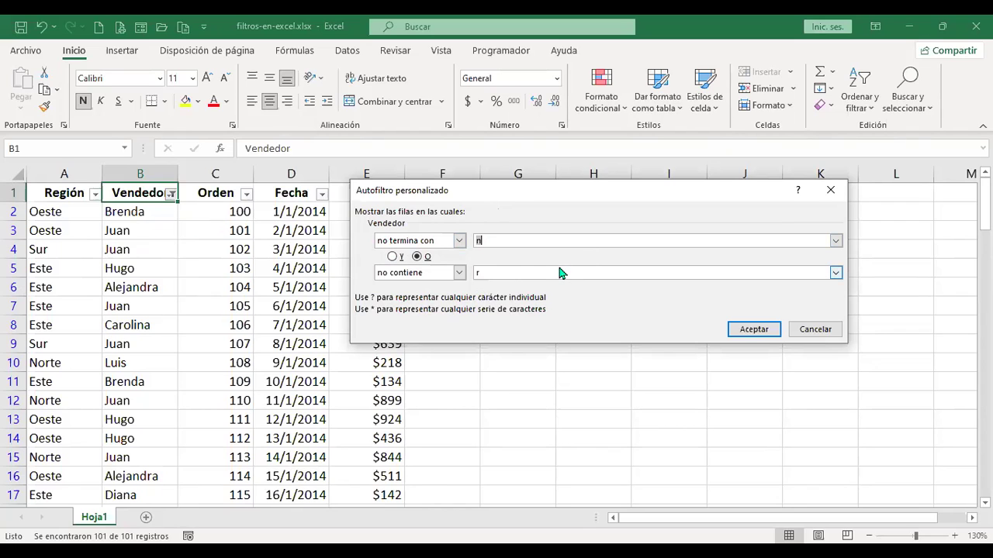
pyautogui.click(478, 275)
pyautogui.write('r')
pyautogui.click(815, 329)
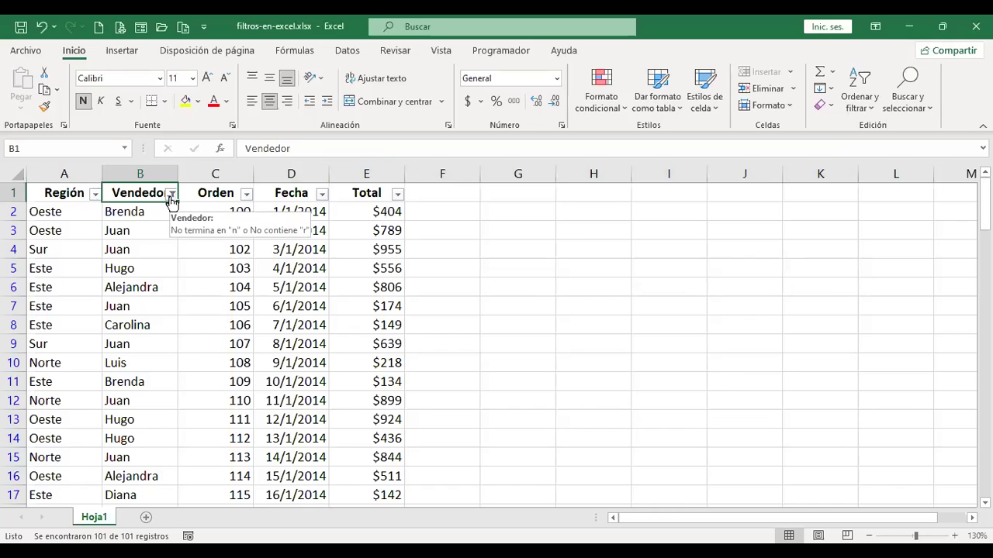
# - Clear the Vendedor filter and compare the text entries in Región and Vendedor with the numbers in Orden
pyautogui.click(171, 195)
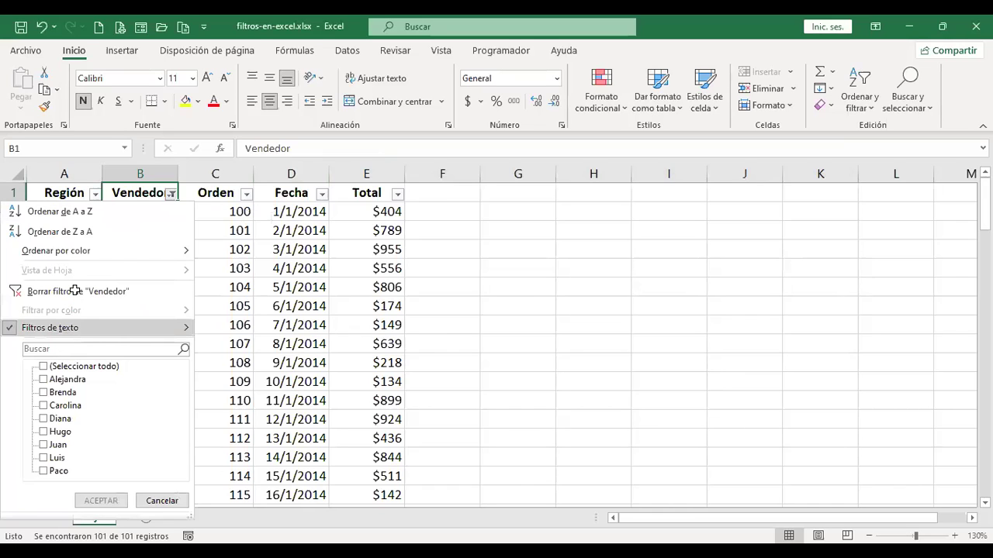
pyautogui.click(75, 292)
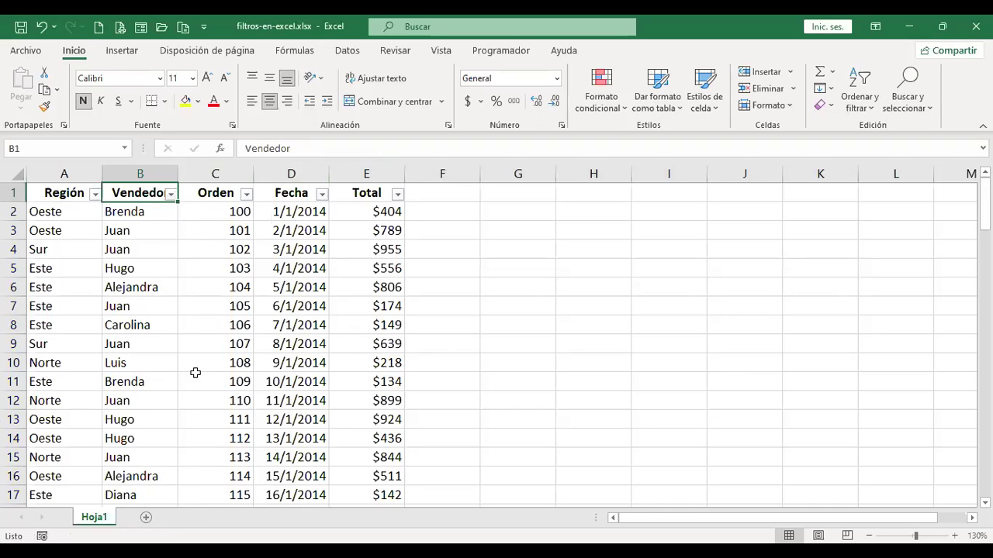
pyautogui.click(215, 211)
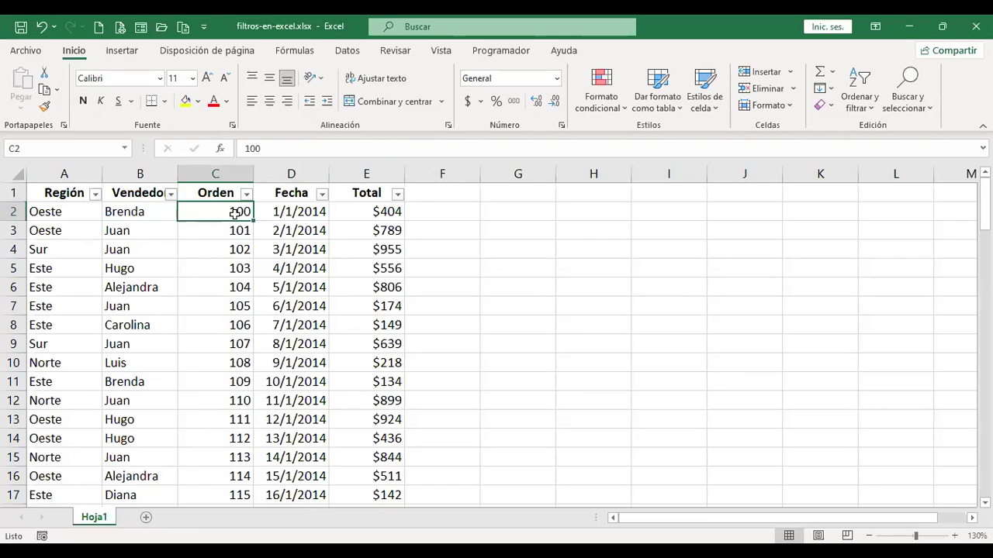
pyautogui.moveTo(59, 209); pyautogui.dragTo(86, 244)
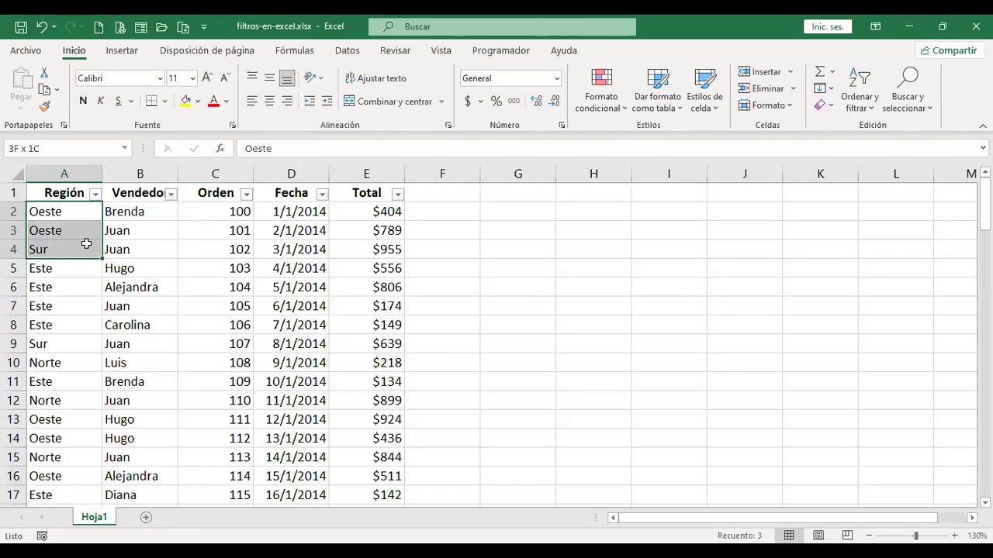
pyautogui.moveTo(140, 211); pyautogui.dragTo(151, 254)
pyautogui.moveTo(215, 211); pyautogui.dragTo(242, 341)
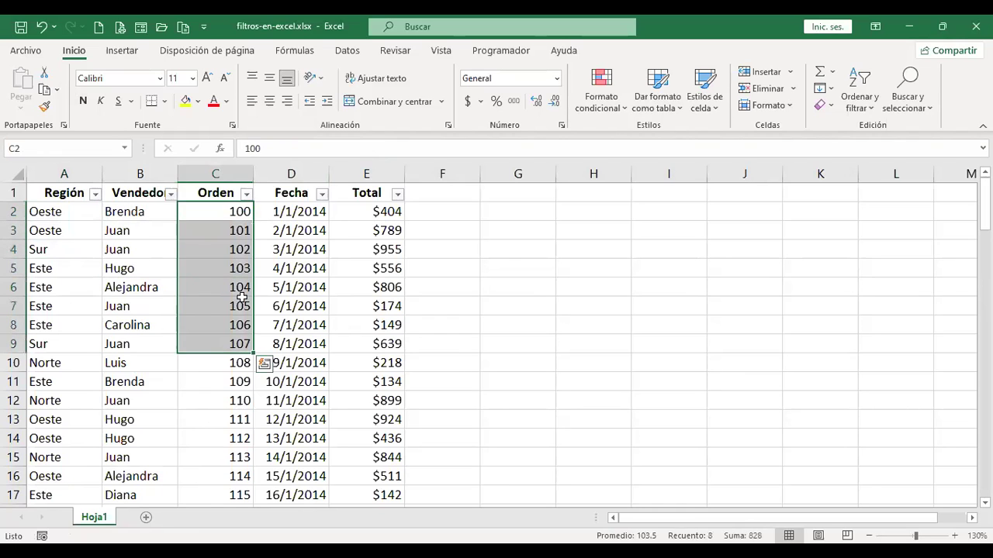
# - Review the number filter conditions and the list of values available for the Orden column
pyautogui.click(246, 195)
pyautogui.moveTo(147, 338)
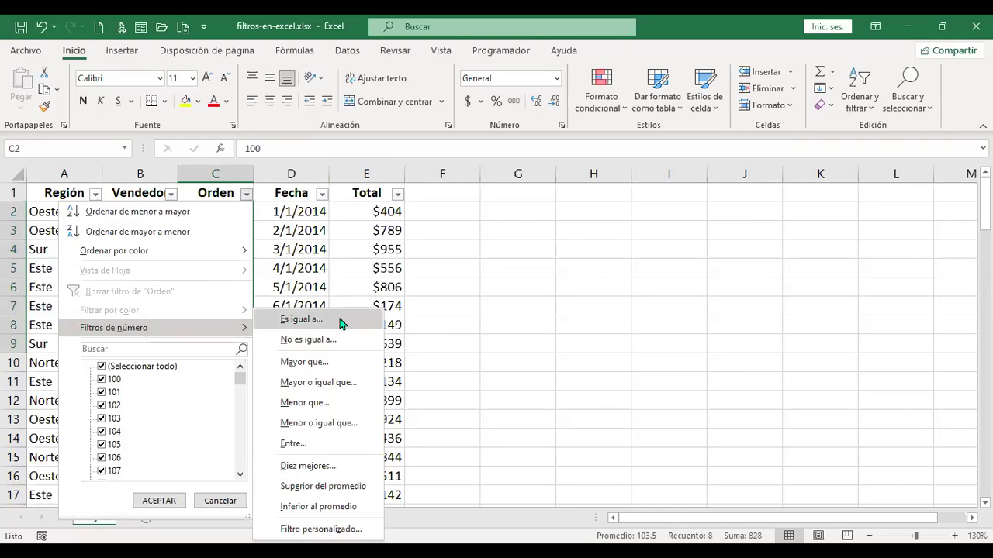
pyautogui.click(208, 196)
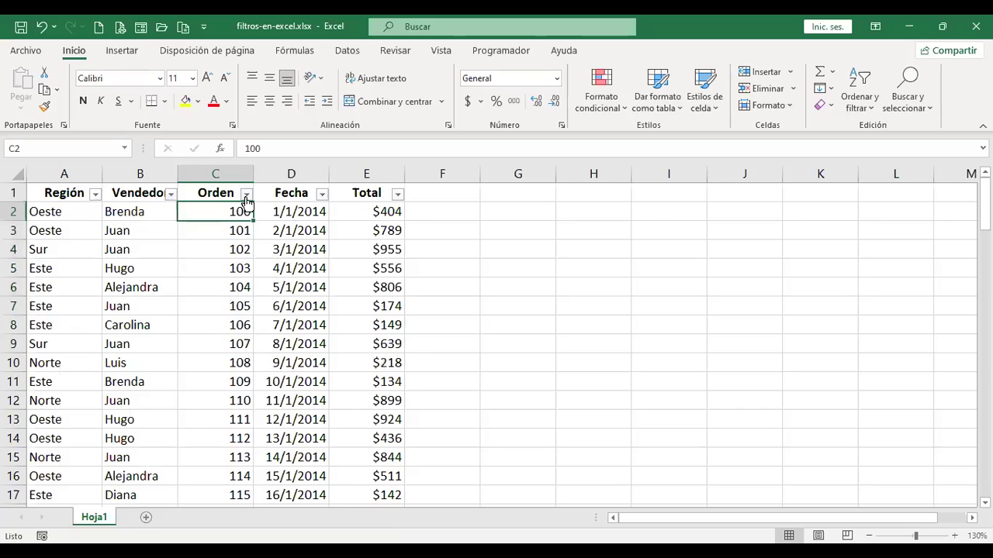
pyautogui.click(246, 193)
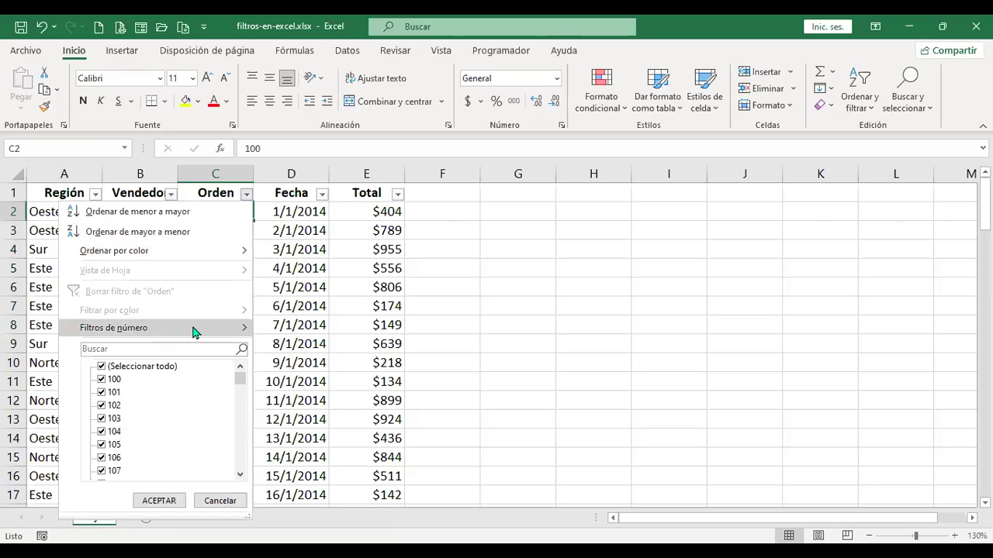
pyautogui.moveTo(193, 337)
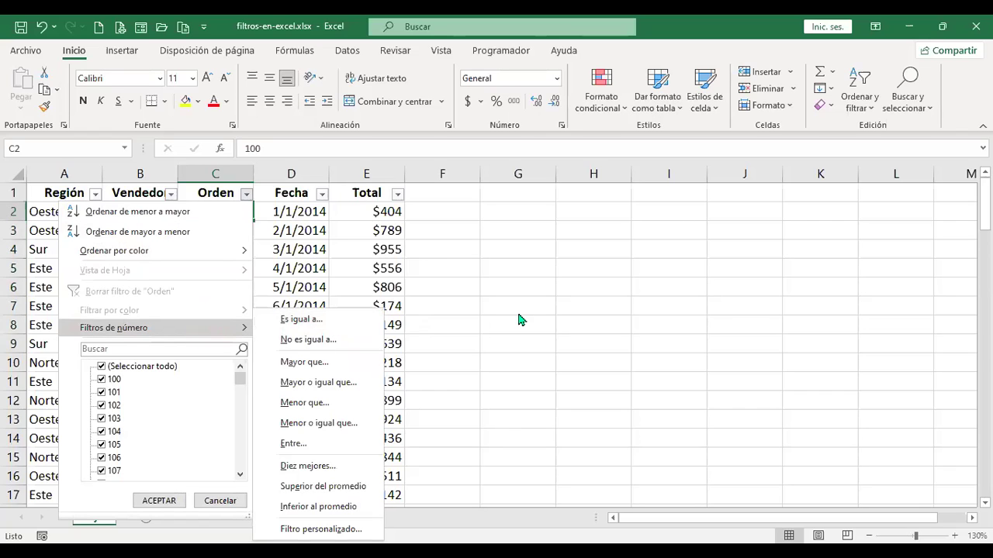
pyautogui.click(246, 195)
pyautogui.click(247, 195)
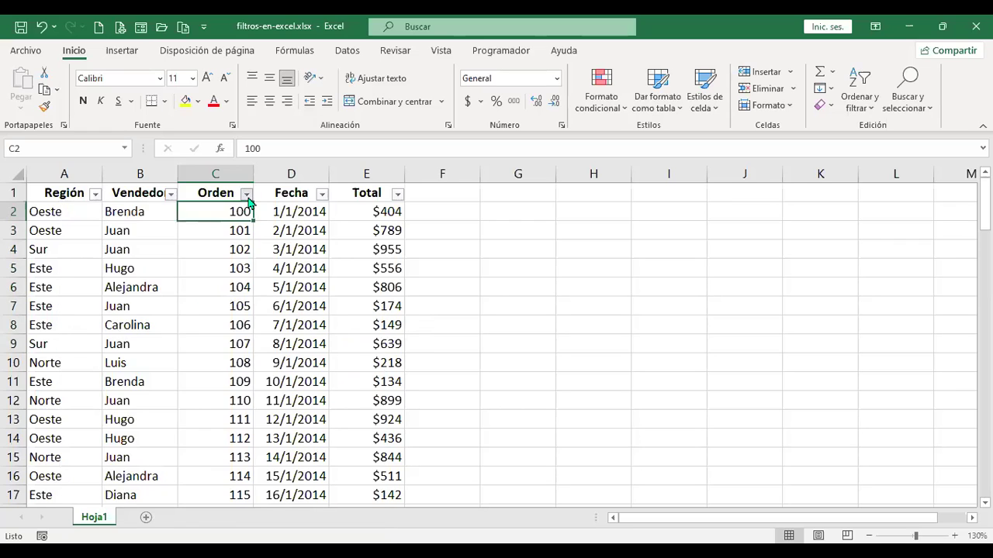
pyautogui.moveTo(243, 386)
pyautogui.mouseDown()
pyautogui.moveTo(237, 476)
pyautogui.moveTo(240, 383)
pyautogui.mouseUp()
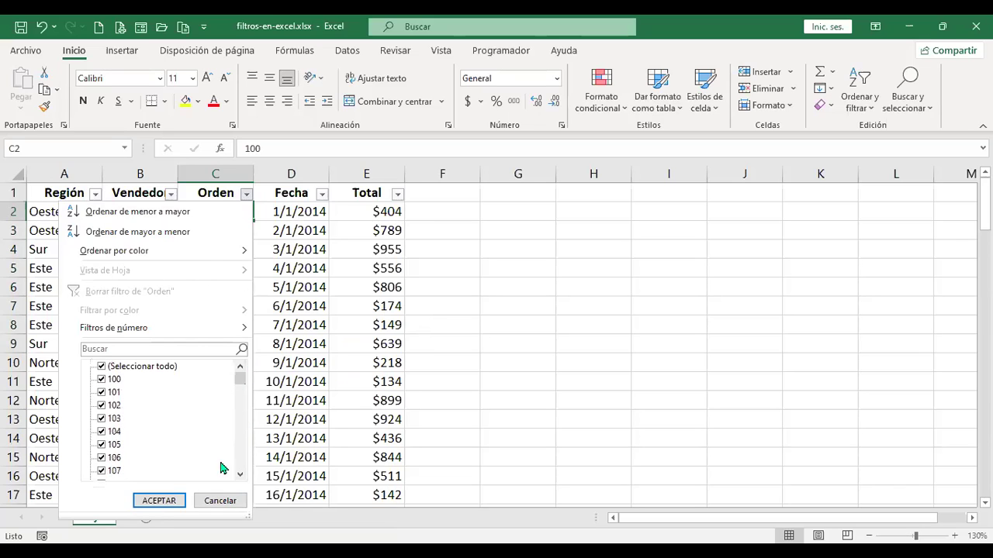
# - Filter the Orden column with the number condition es igual a 105
pyautogui.click(242, 194)
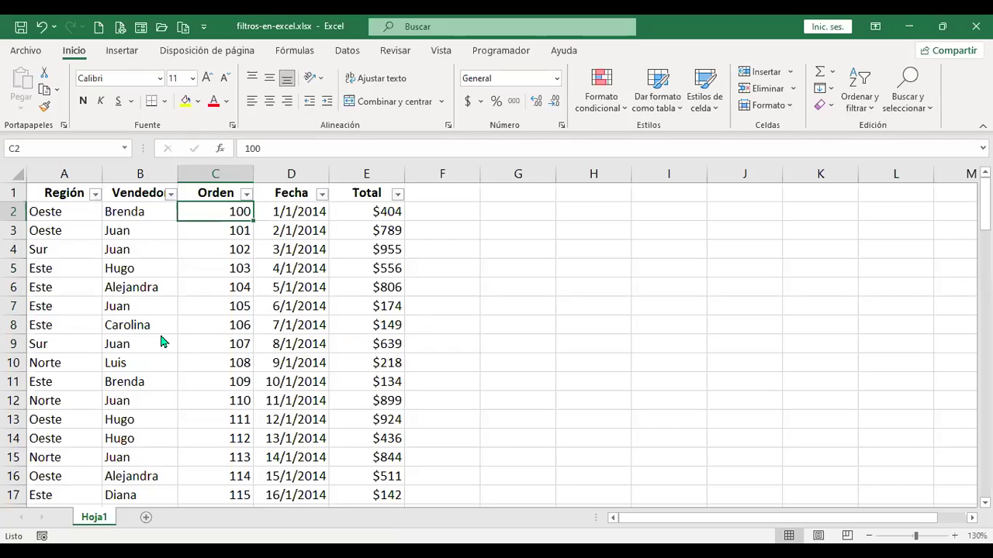
pyautogui.write('105')
pyautogui.click(753, 329)
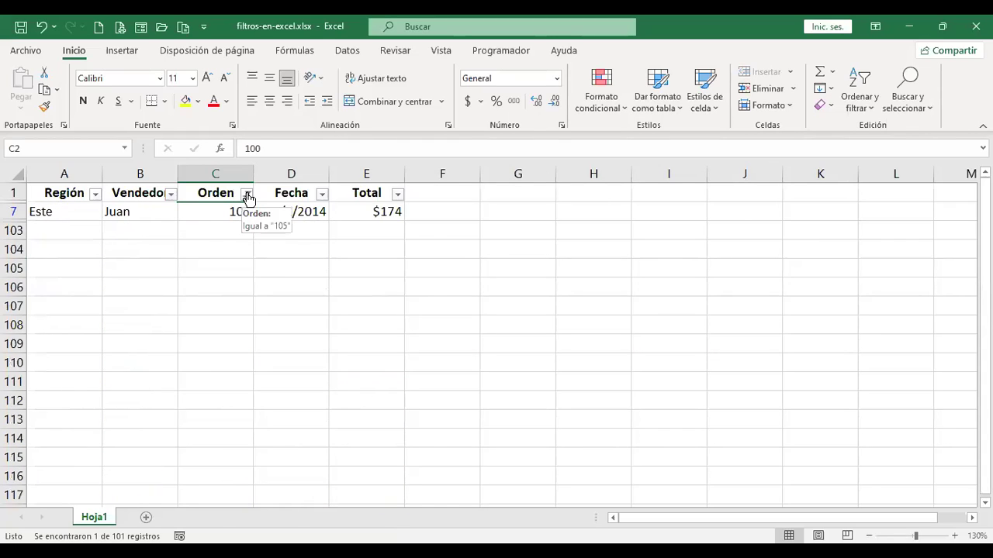
# - Clear the previous Orden filter and show only rows where Orden es mayor que 180, checking the filtered orders
pyautogui.click(247, 194)
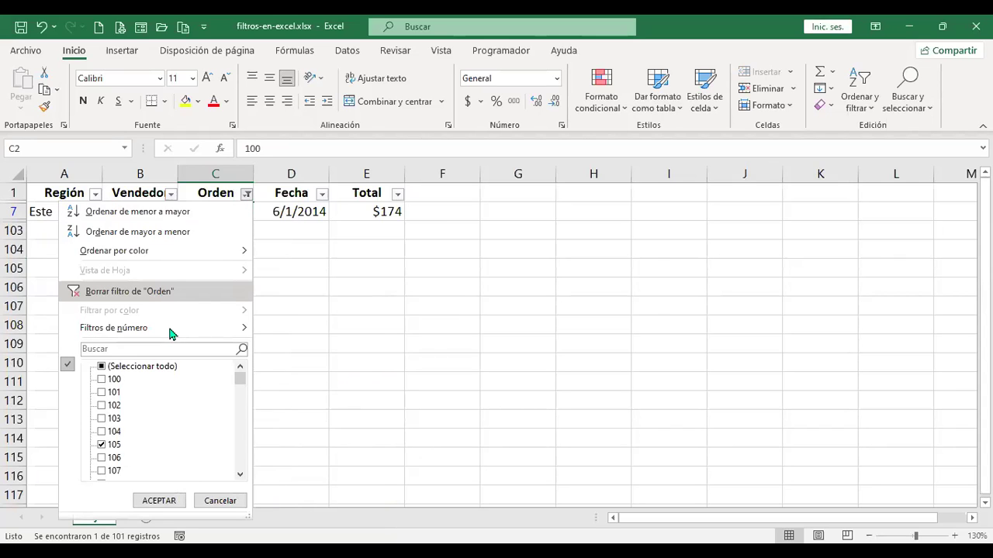
pyautogui.moveTo(171, 327)
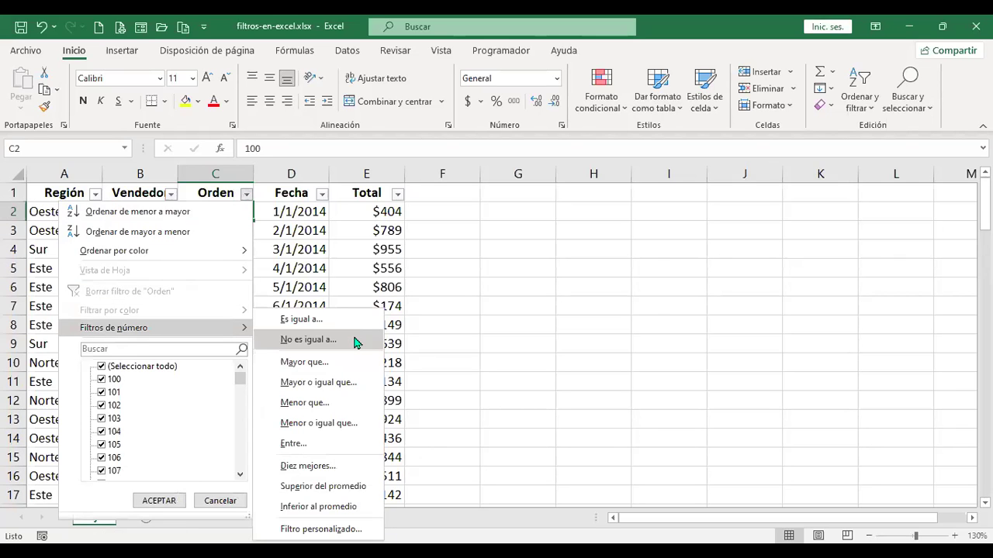
pyautogui.click(318, 364)
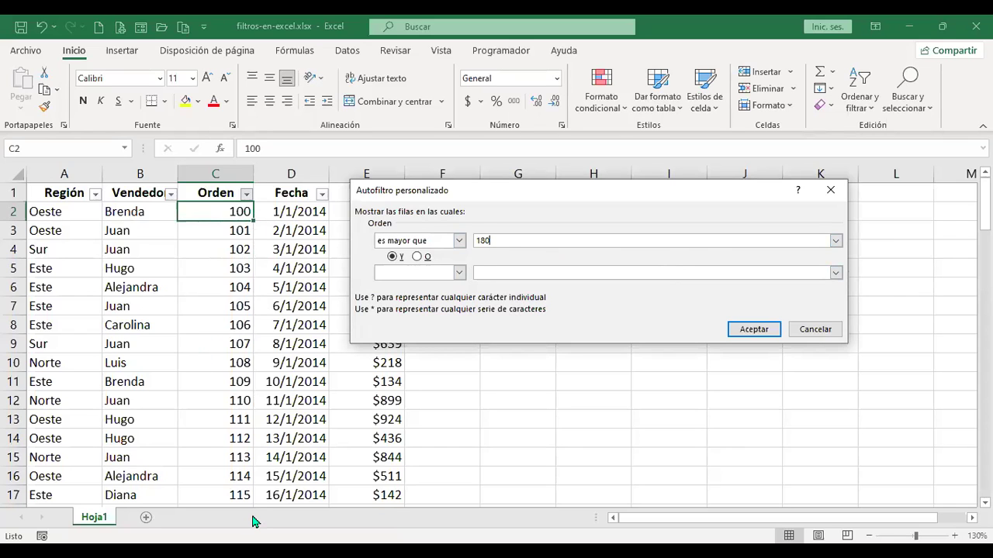
pyautogui.click(746, 329)
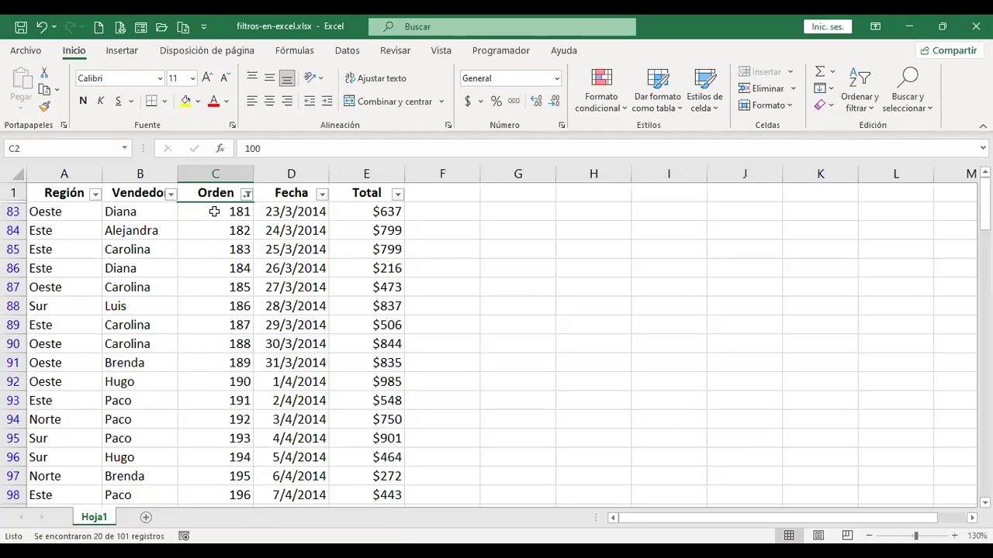
pyautogui.scroll(-5, 230, 293)
pyautogui.scroll(4, 229, 295)
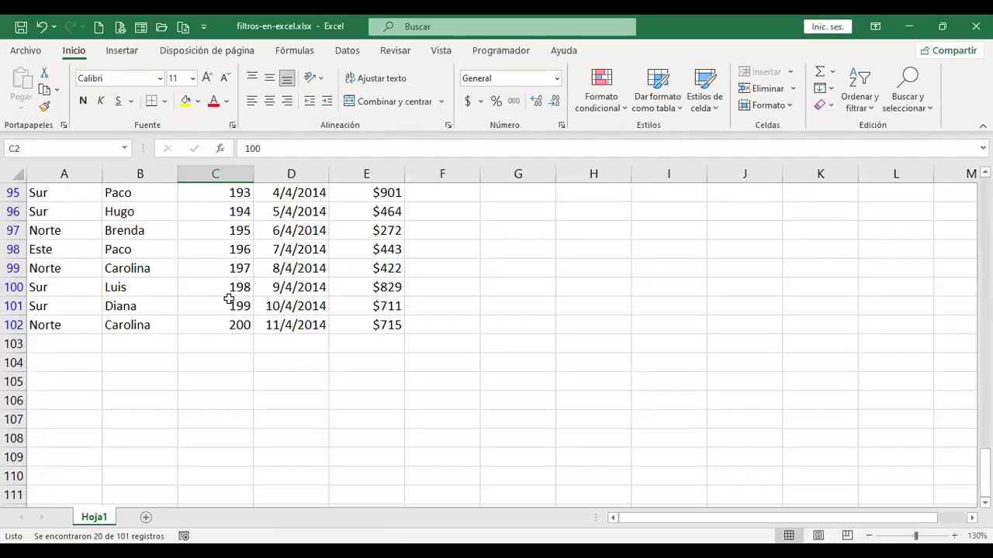
pyautogui.scroll(2, 230, 298)
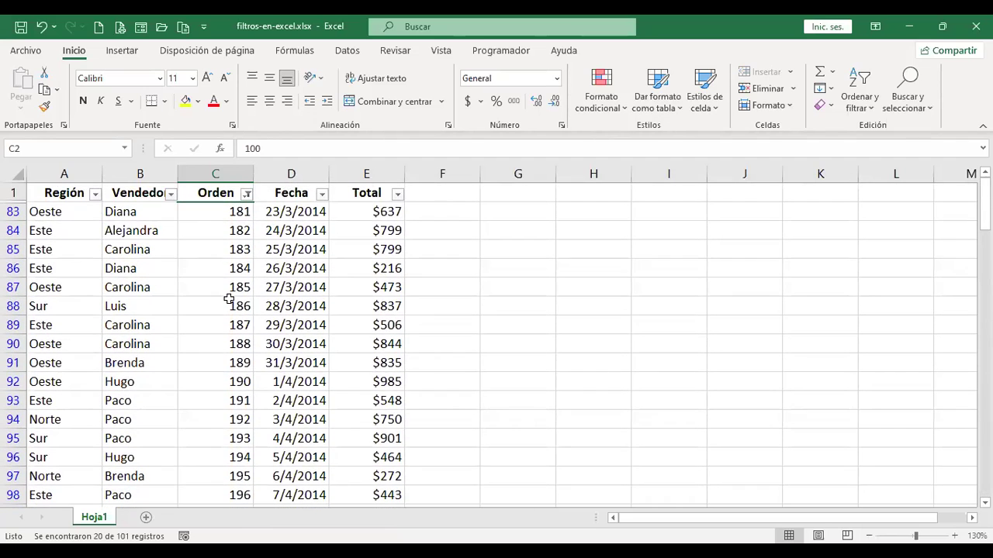
# - Replace the Orden filter with a between condition covering order numbers from 120 to 150 and check the filtered rows
pyautogui.click(247, 194)
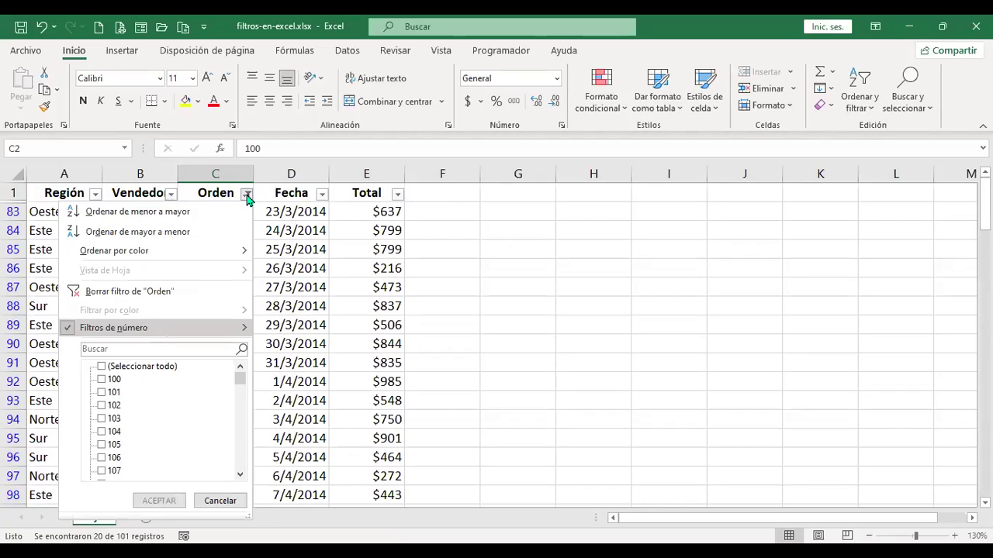
pyautogui.click(155, 328)
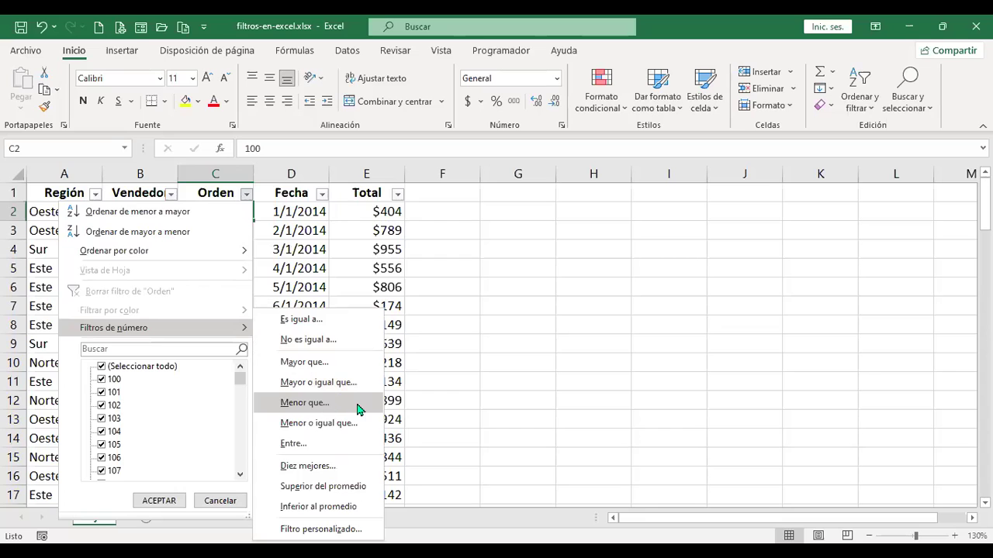
pyautogui.click(314, 446)
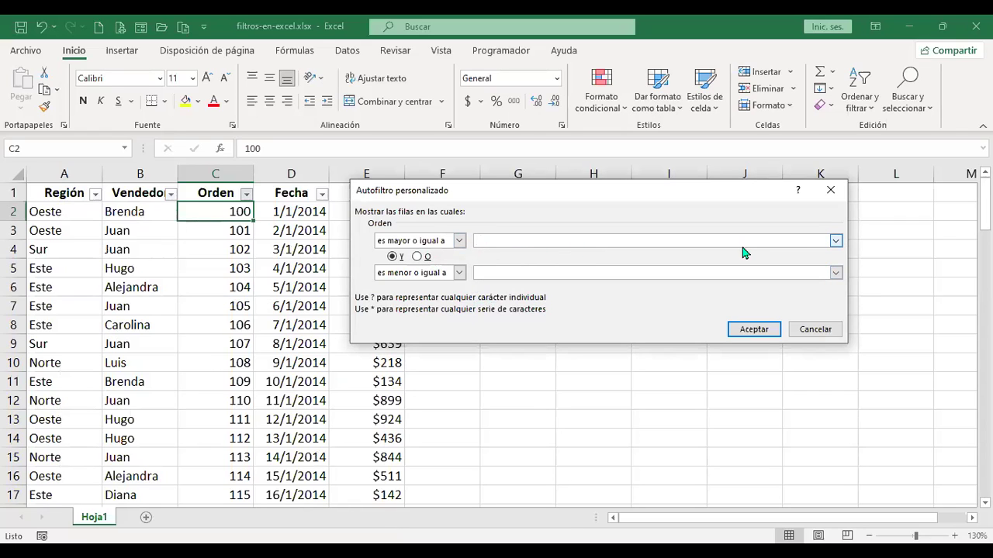
pyautogui.write('120')
pyautogui.click(758, 272)
pyautogui.click(764, 333)
pyautogui.scroll(-8, 255, 255)
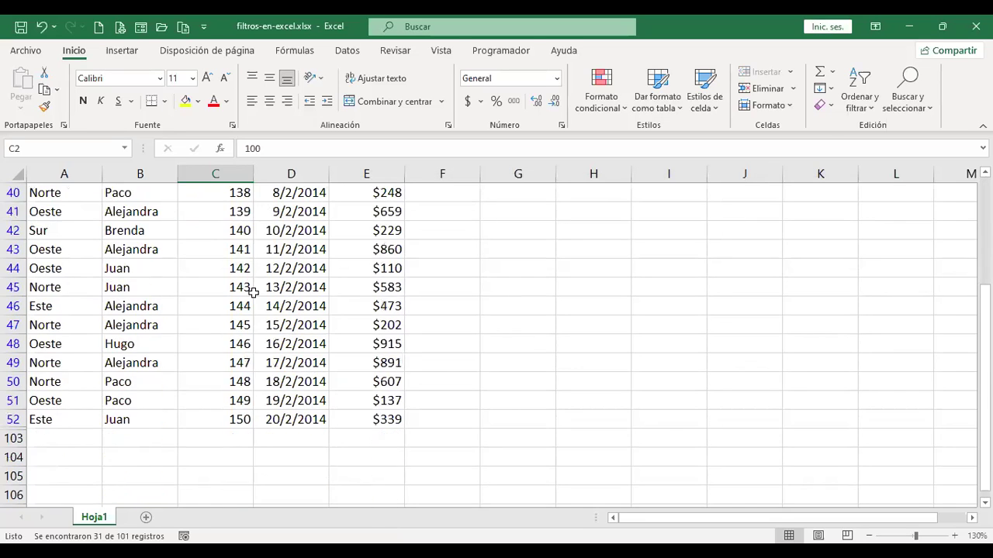
pyautogui.scroll(8, 443, 365)
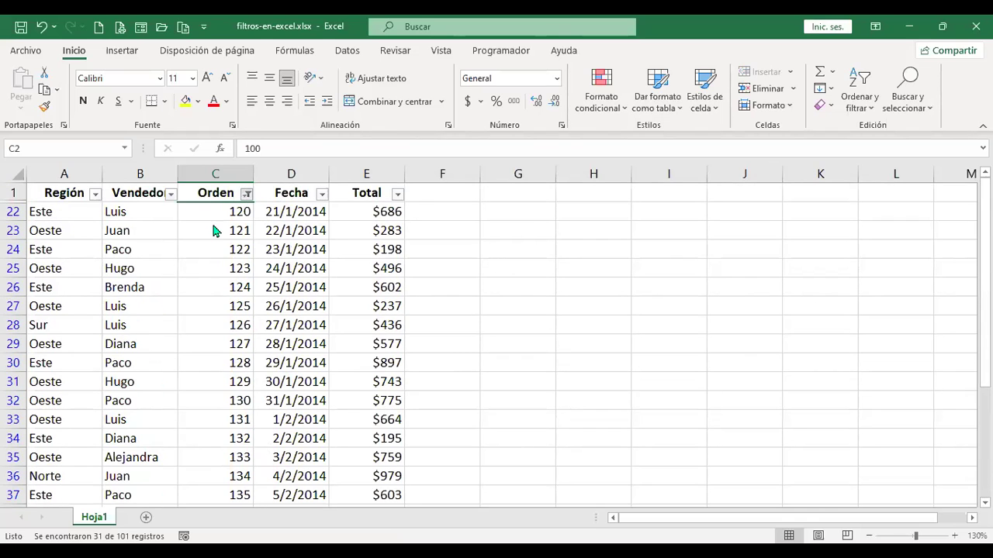
# - Clear the Orden filter and review the number filter conditions offered for the column
pyautogui.click(242, 197)
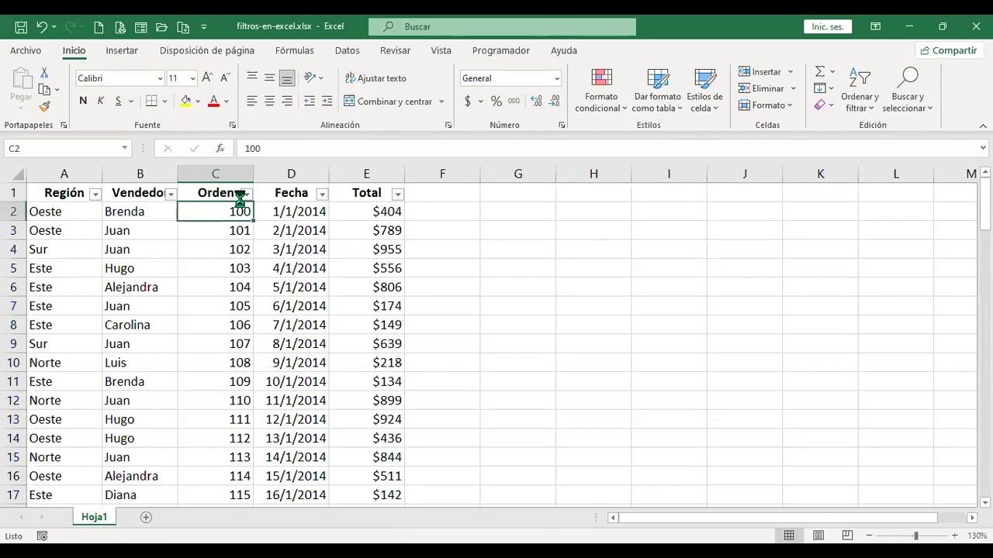
pyautogui.click(243, 195)
pyautogui.moveTo(166, 332)
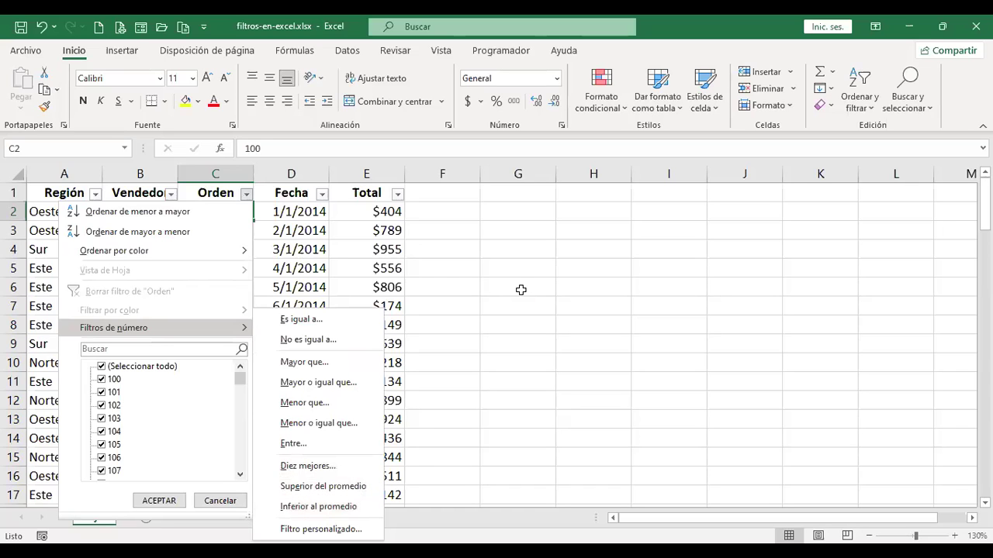
# - Look through the order numbers in the Orden column and inspect its custom number filter dialog without applying a condition
pyautogui.moveTo(220, 206); pyautogui.dragTo(224, 330)
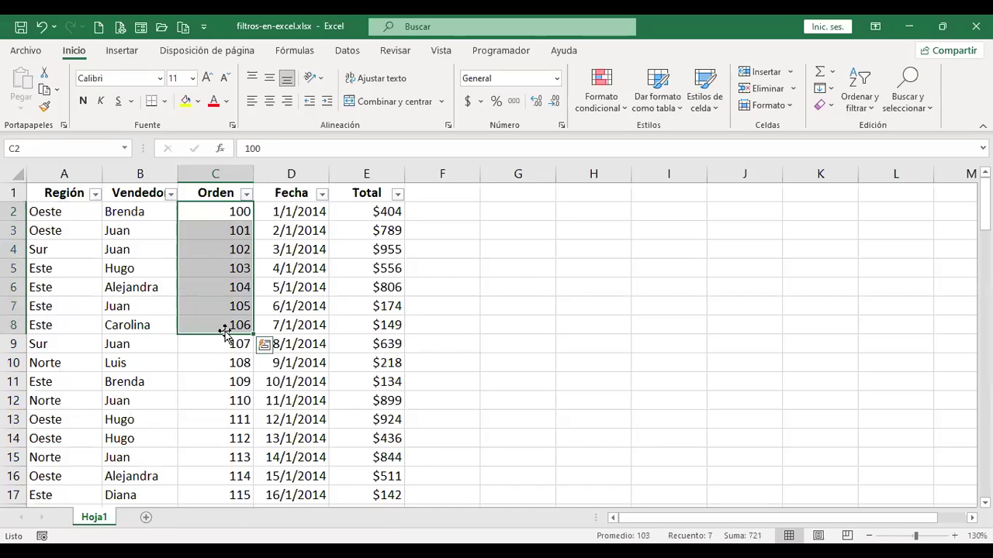
pyautogui.click(226, 217)
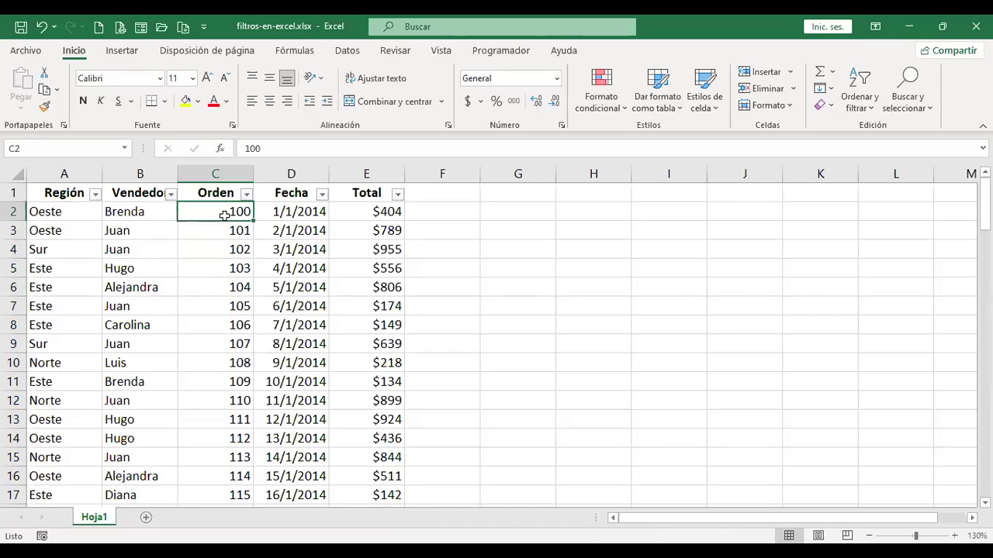
pyautogui.moveTo(224, 215); pyautogui.dragTo(225, 344)
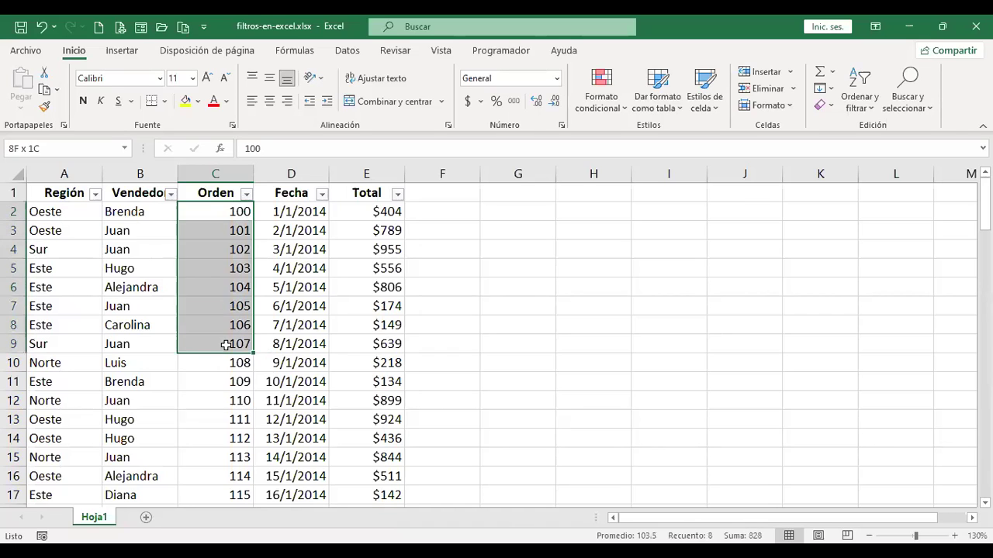
pyautogui.click(223, 229)
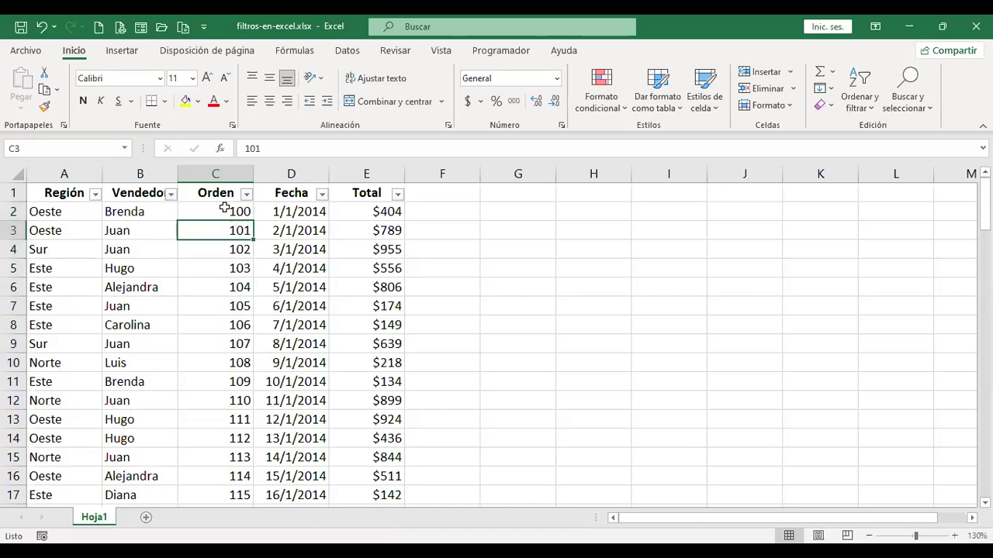
pyautogui.click(220, 211)
pyautogui.scroll(-7, 222, 268)
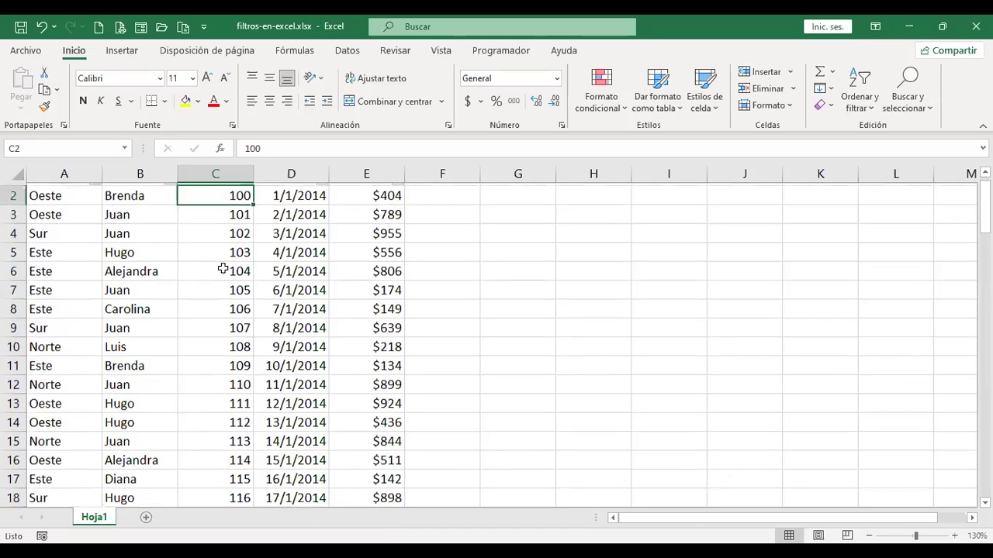
pyautogui.scroll(-10, 222, 401)
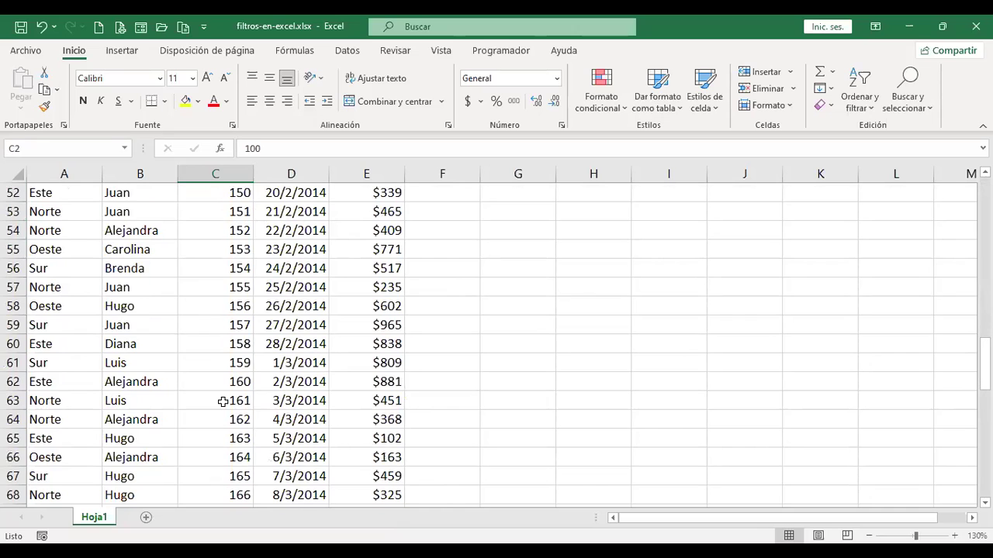
pyautogui.scroll(17, 223, 401)
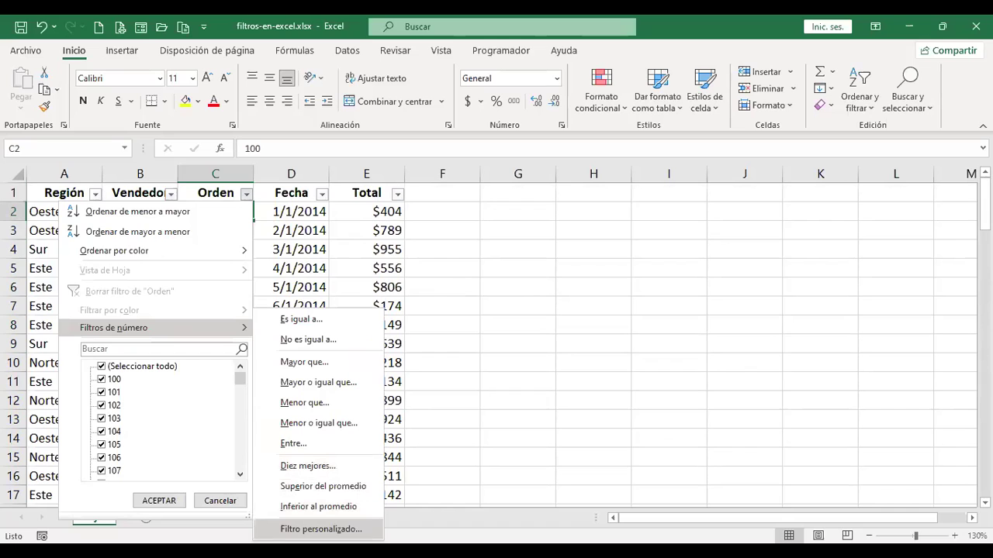
pyautogui.click(320, 529)
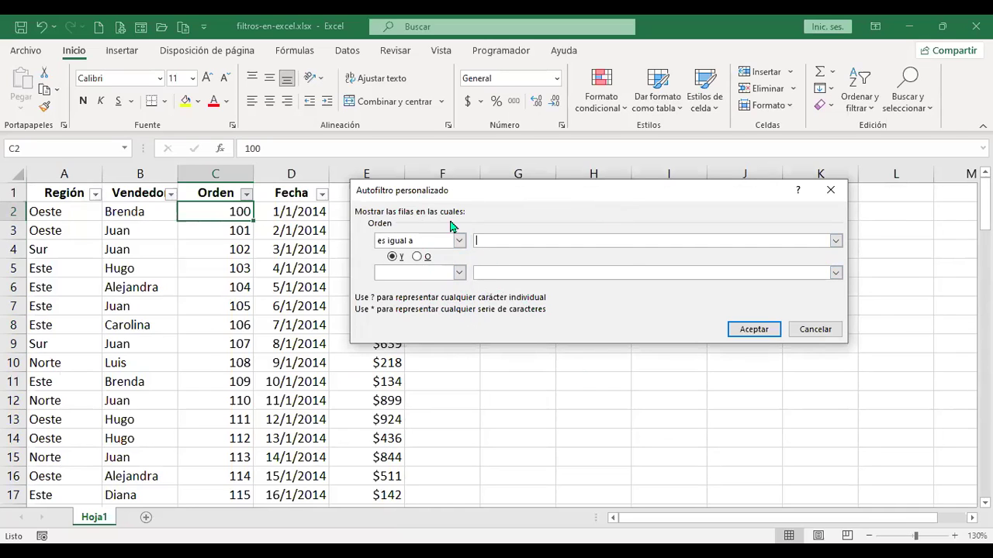
pyautogui.click(815, 332)
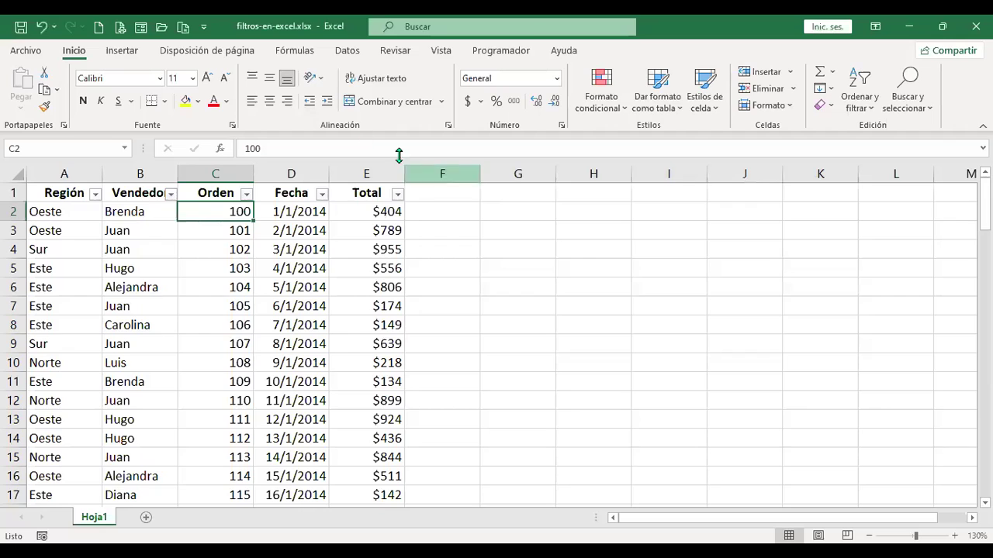
# - Compare the entries in Región, Vendedor, Orden and Fecha, and examine the Fecha filter's year, month and day grouping for enero 2014
pyautogui.click(62, 212)
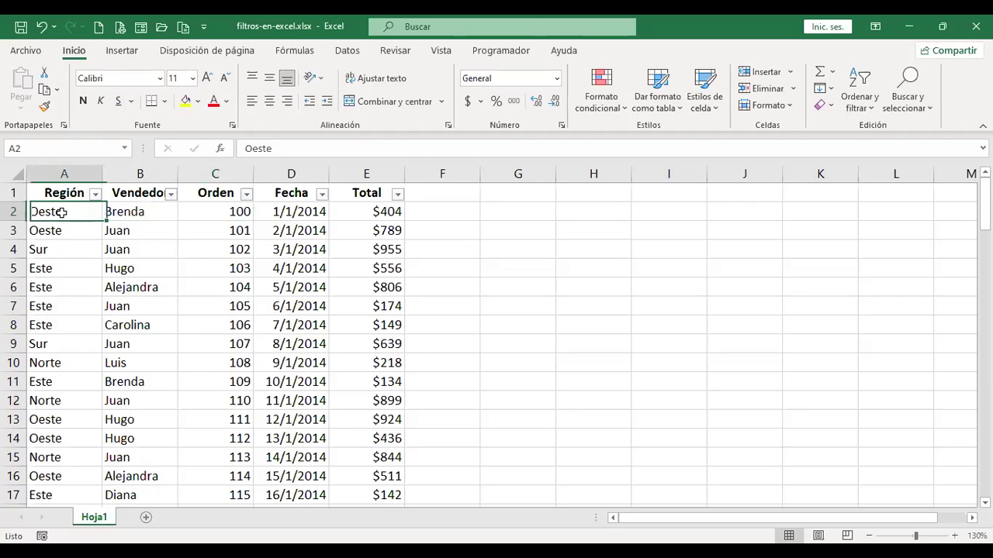
pyautogui.click(122, 213)
pyautogui.click(237, 215)
pyautogui.click(302, 209)
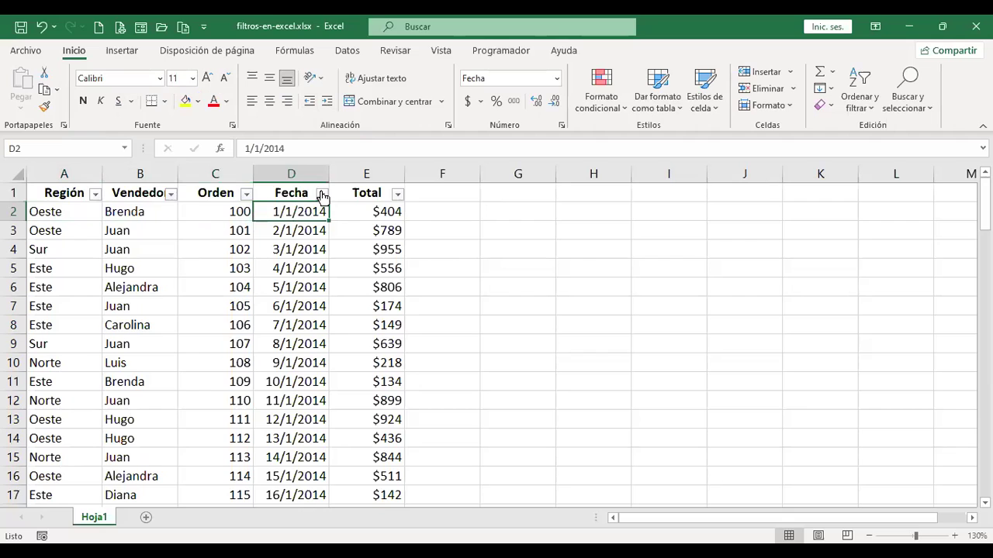
pyautogui.click(322, 193)
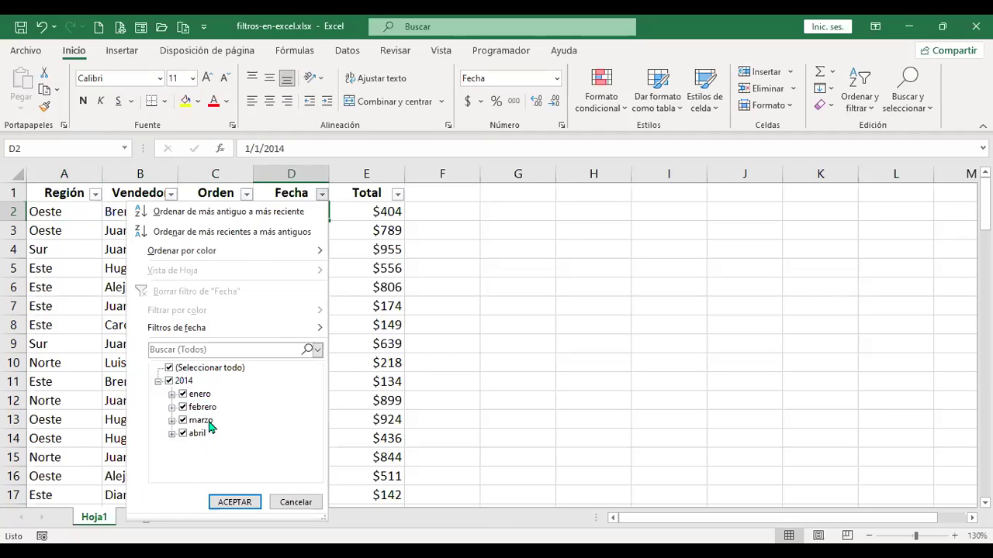
pyautogui.click(171, 393)
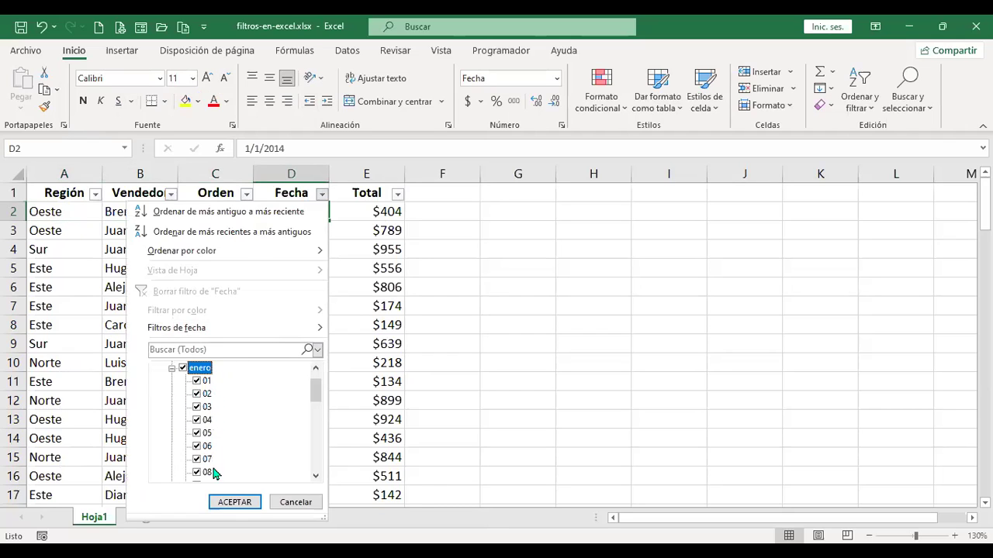
pyautogui.click(171, 368)
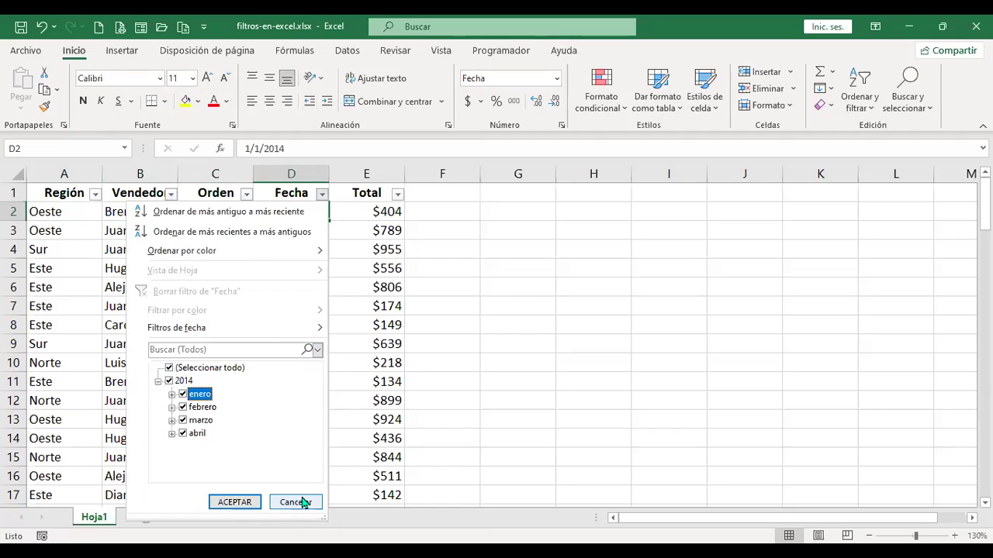
# - Filter the Fecha column with the date condition es igual a 15/2/2014
pyautogui.click(256, 335)
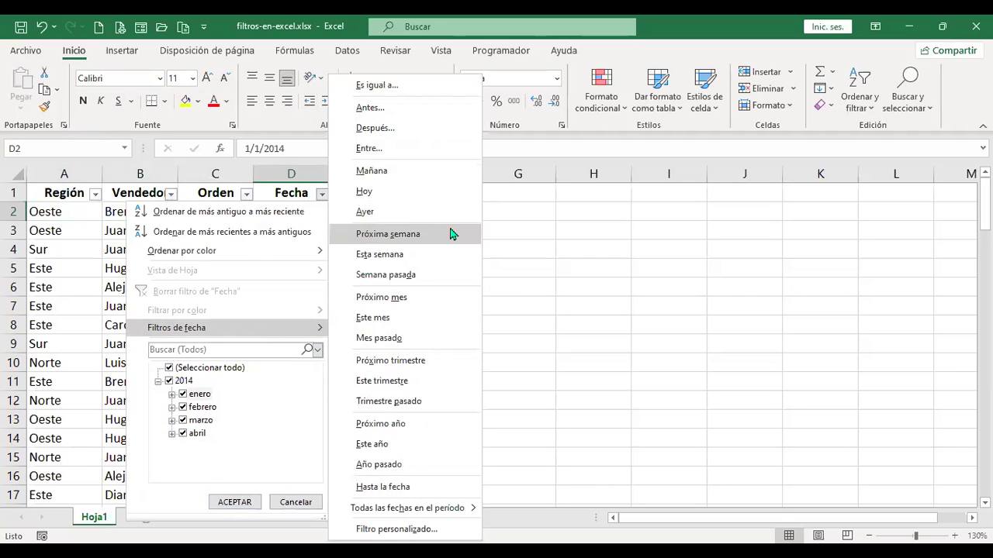
pyautogui.click(417, 86)
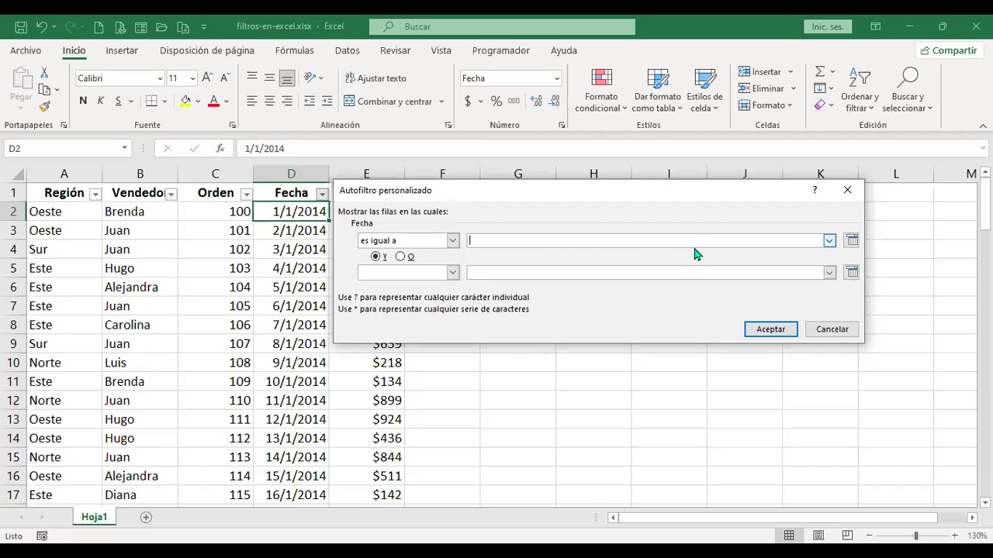
pyautogui.write('15/2/2014')
pyautogui.click(772, 330)
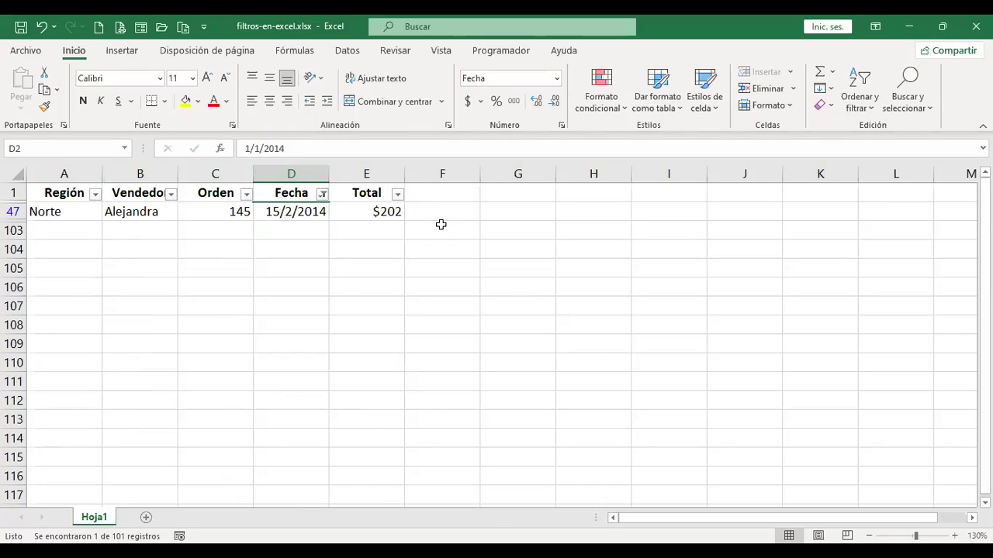
# - Clear the Fecha filter, show only rows where Fecha es anterior a 1/3/2014, and check the filtered dates
pyautogui.click(324, 198)
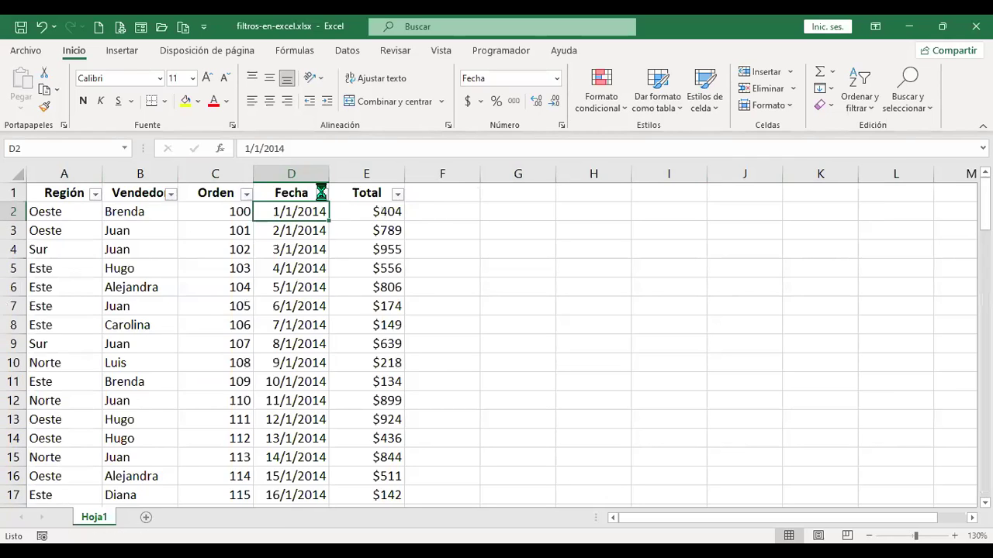
pyautogui.click(323, 194)
pyautogui.moveTo(240, 328)
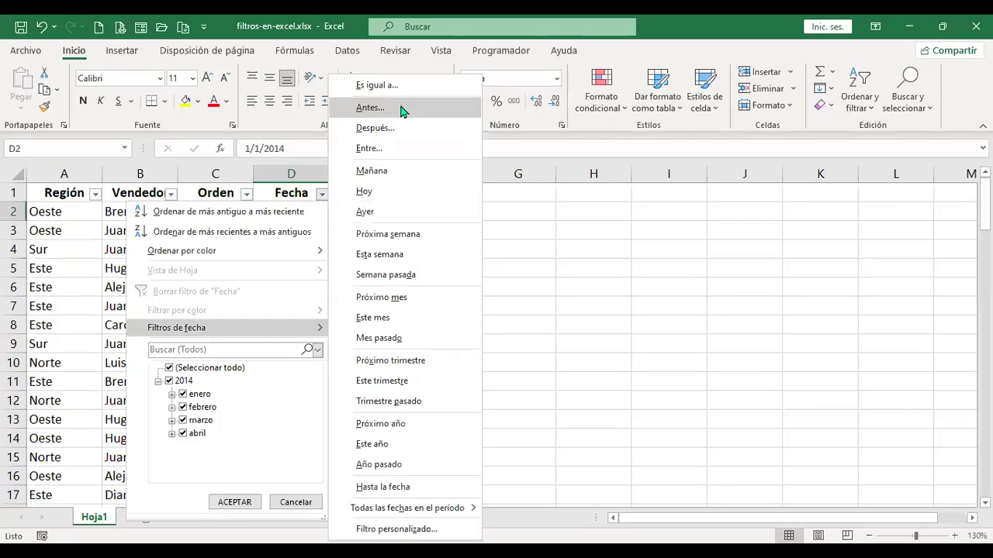
pyautogui.click(416, 111)
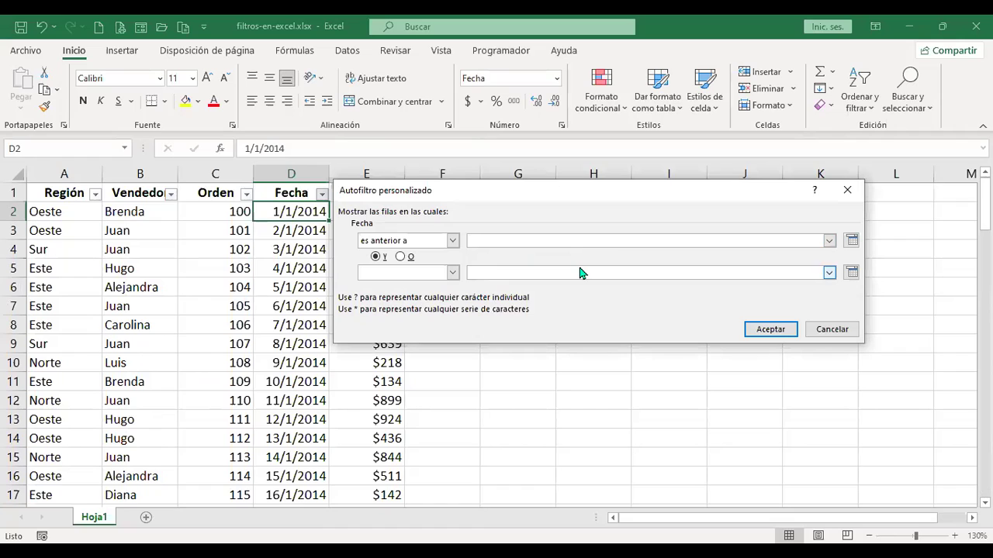
pyautogui.write('1/3/2014')
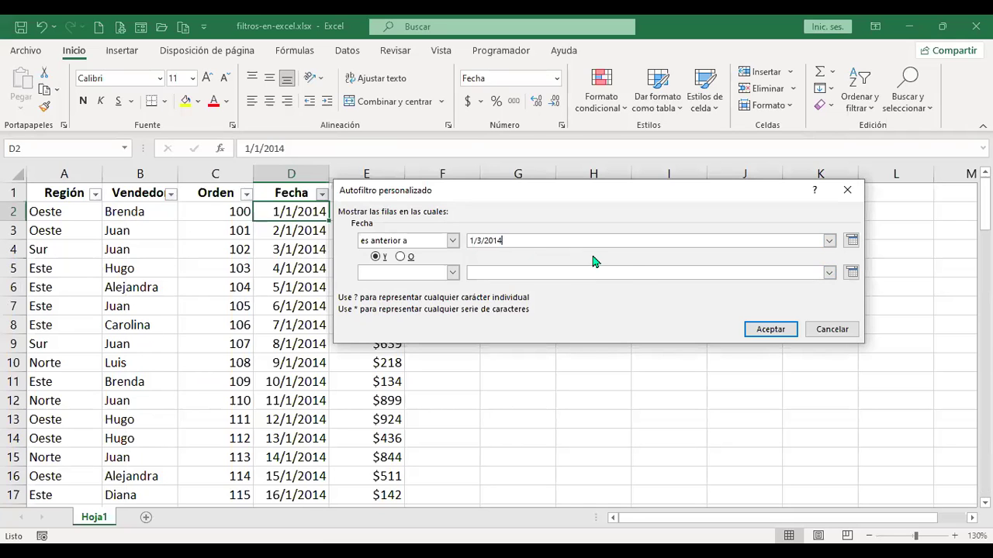
pyautogui.click(765, 329)
pyautogui.scroll(-16, 314, 419)
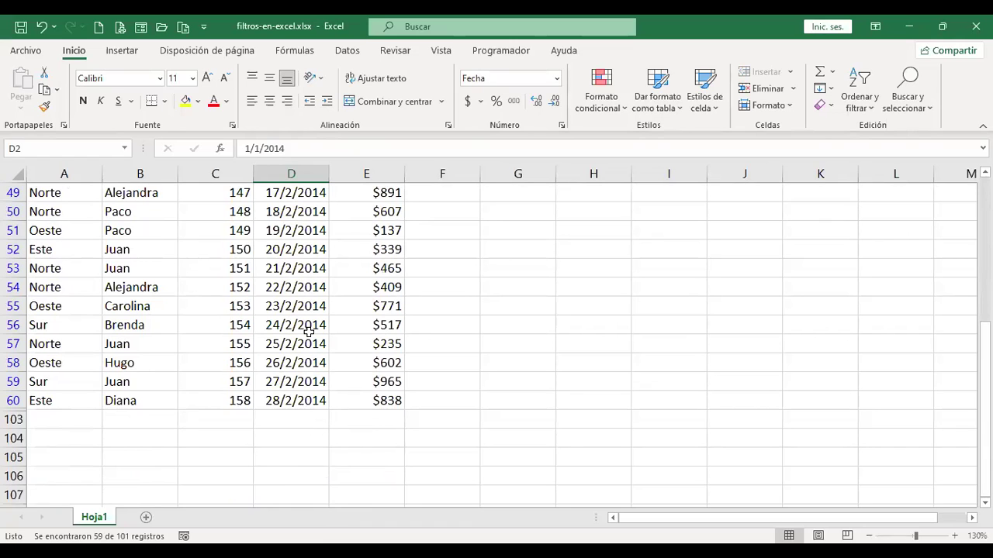
# - Undo the last Fecha filter and check the dates at the end of the sales list
pyautogui.hotkey('ctrl', 'z')
pyautogui.hotkey('ctrl', 'End')
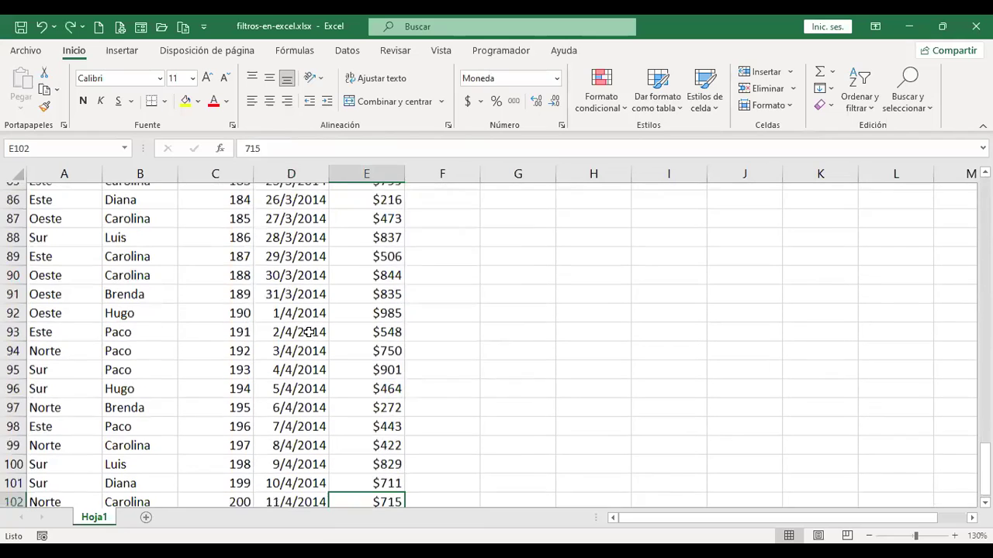
pyautogui.scroll(-3, 310, 411)
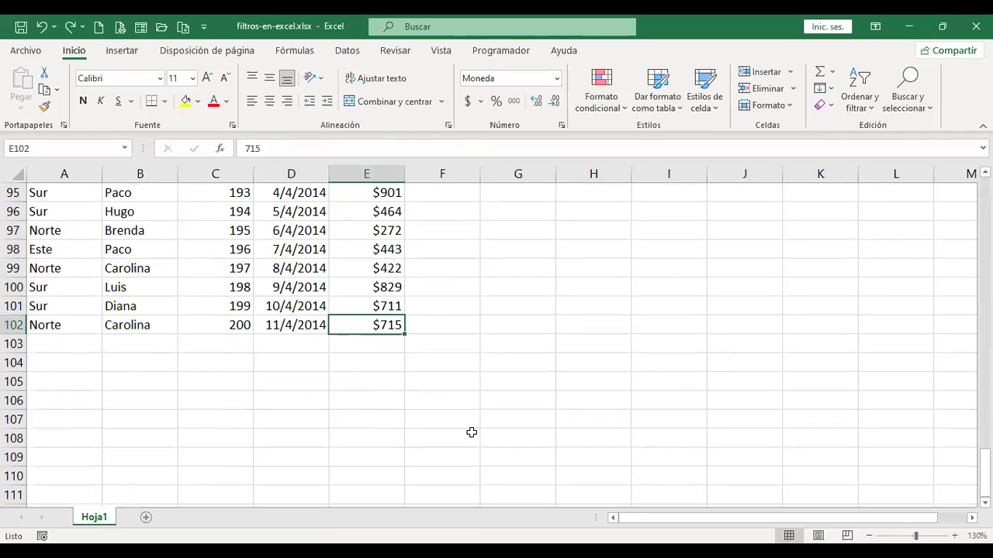
# - Filter the Fecha column to show only rows where the date es posterior a 1/4/2014
pyautogui.hotkey('ctrl', 'Home')
pyautogui.click(311, 208)
pyautogui.click(324, 194)
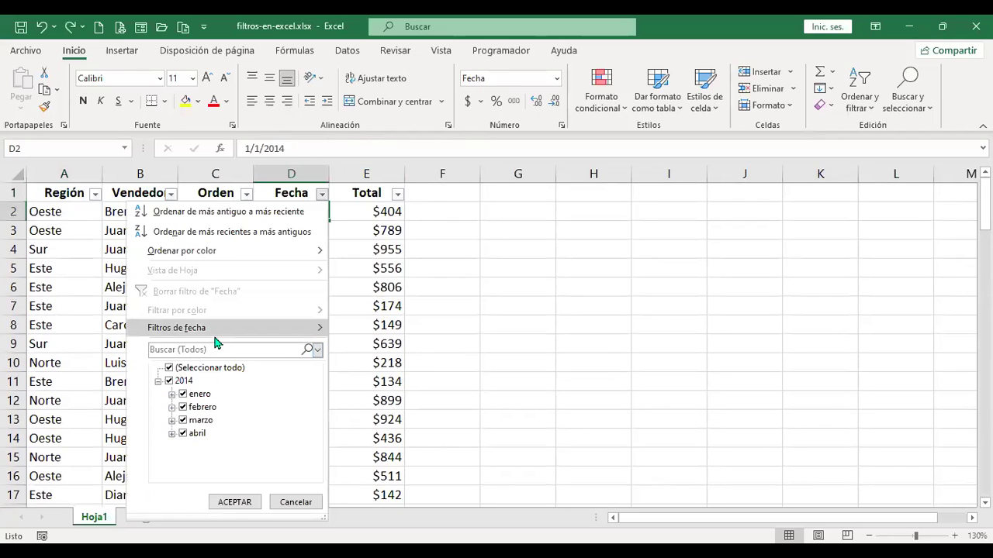
pyautogui.moveTo(221, 328)
pyautogui.click(417, 129)
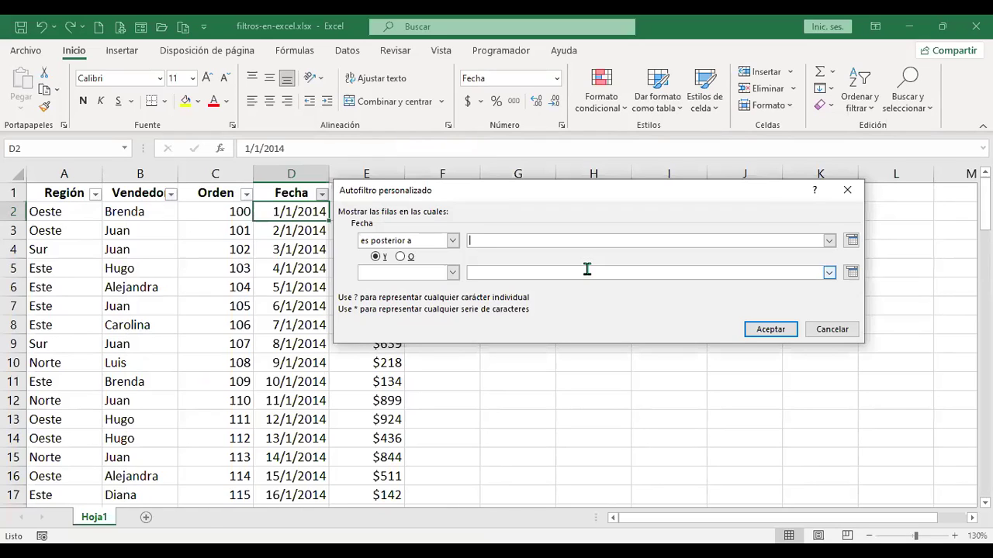
pyautogui.write('1/4/2014')
pyautogui.click(771, 329)
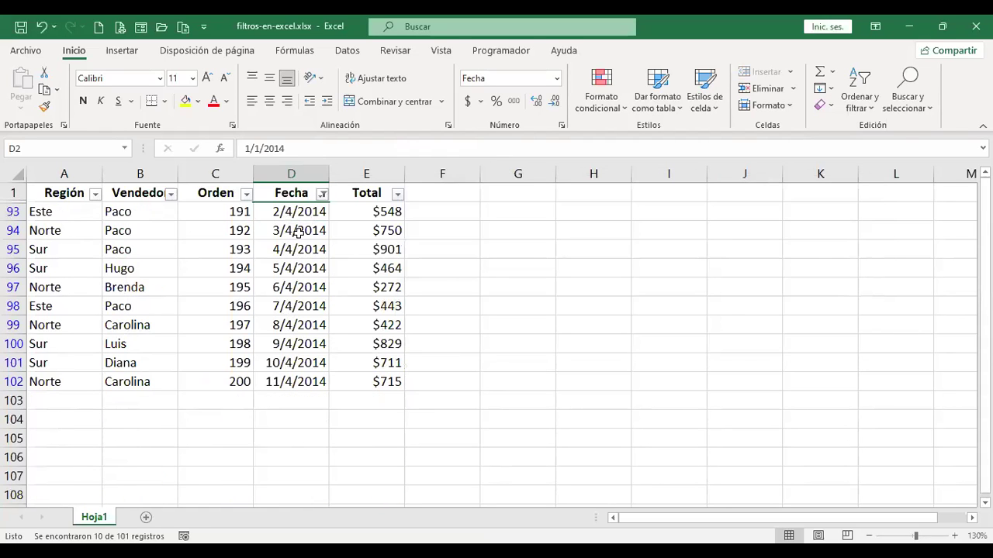
# - Replace the Fecha filter with an Entre date condition from 1/2/2014 to 15/2/2014
pyautogui.click(323, 195)
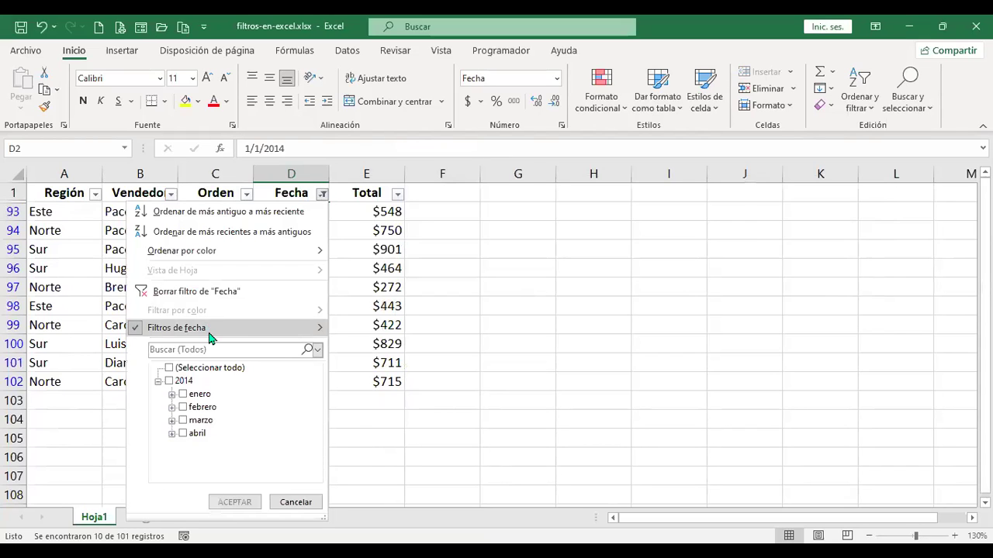
pyautogui.click(208, 332)
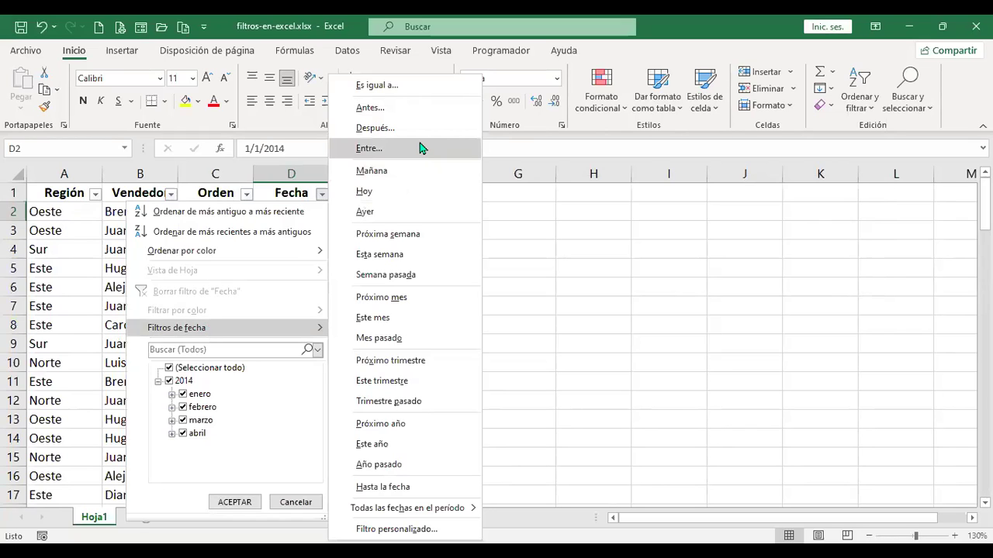
pyautogui.click(404, 149)
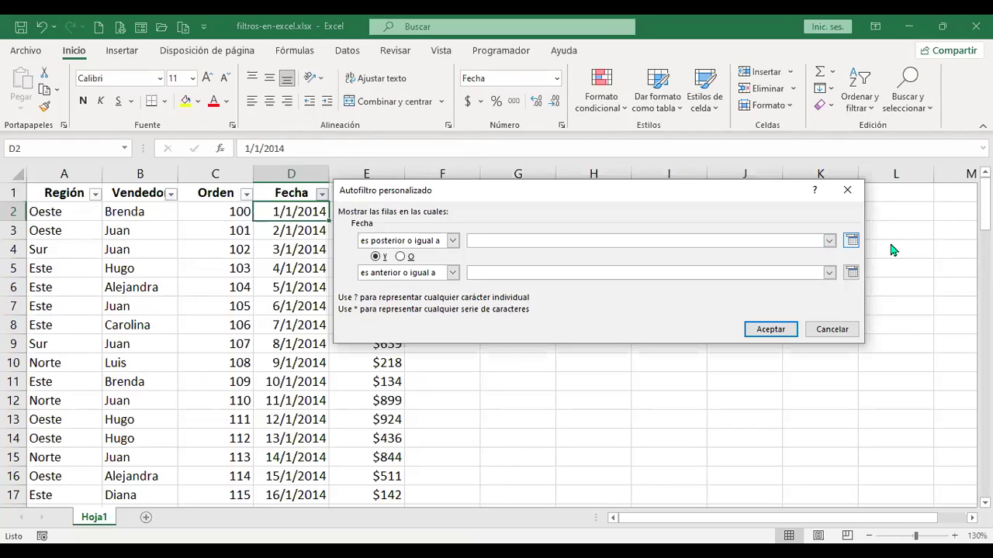
pyautogui.write('1/2/2014')
pyautogui.click(500, 273)
pyautogui.write('15/2/2014')
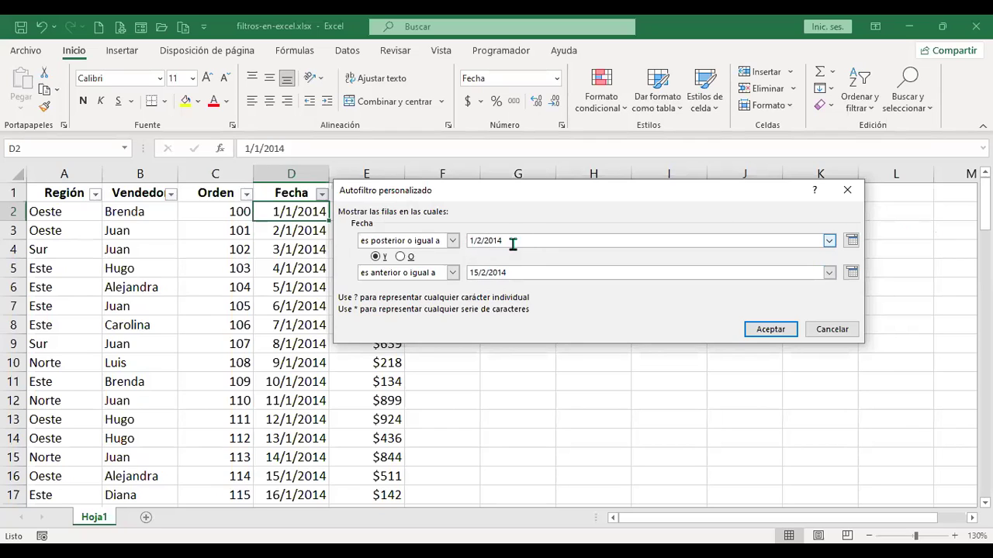
pyautogui.click(779, 332)
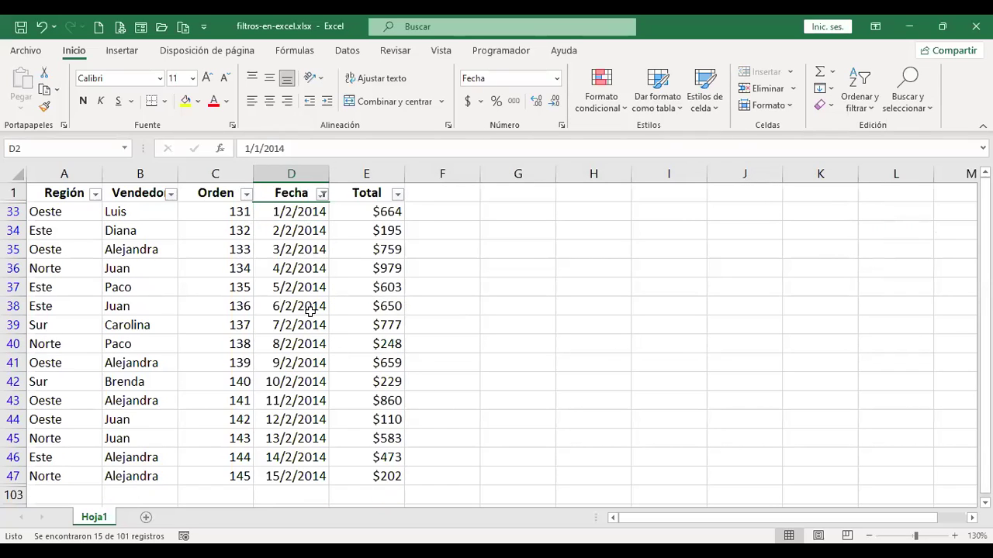
# - Clear the Fecha filter and look through its date filter options, including Todas las fechas en el período and the custom filter, without applying any
pyautogui.click(323, 194)
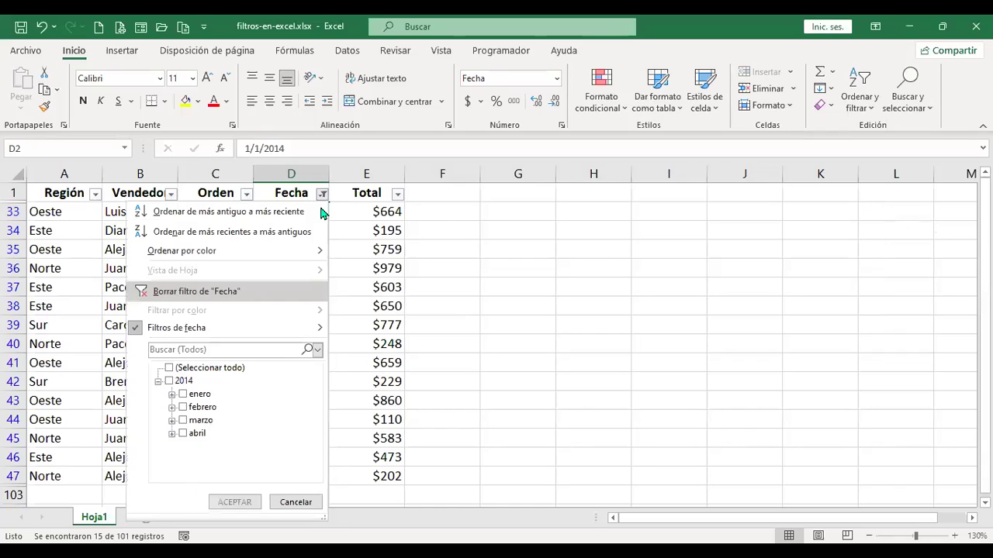
pyautogui.click(264, 291)
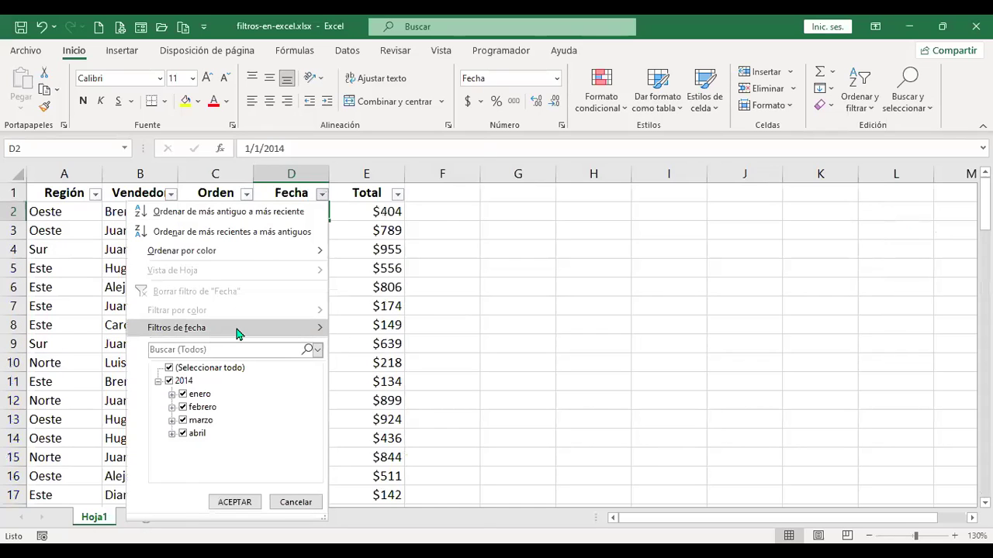
pyautogui.moveTo(239, 334)
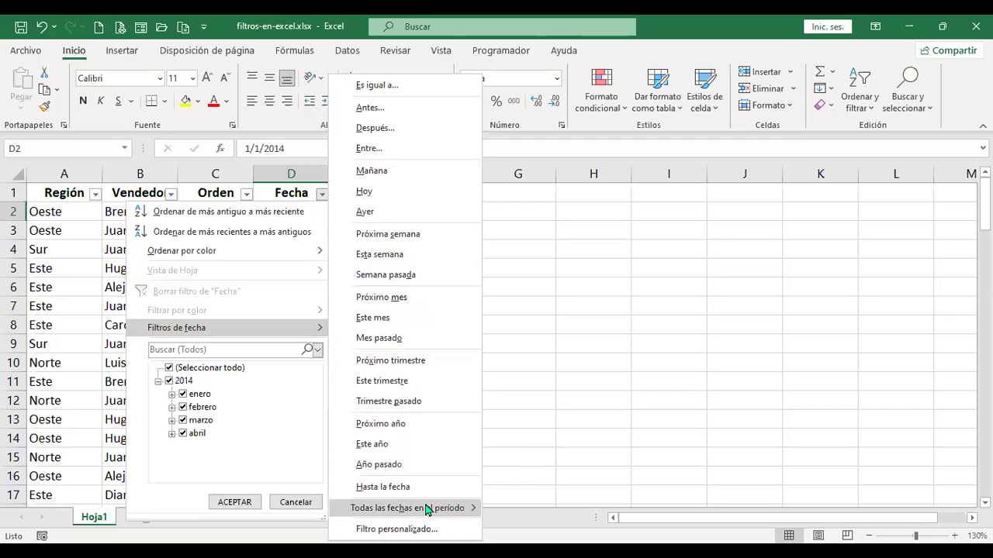
pyautogui.moveTo(426, 508)
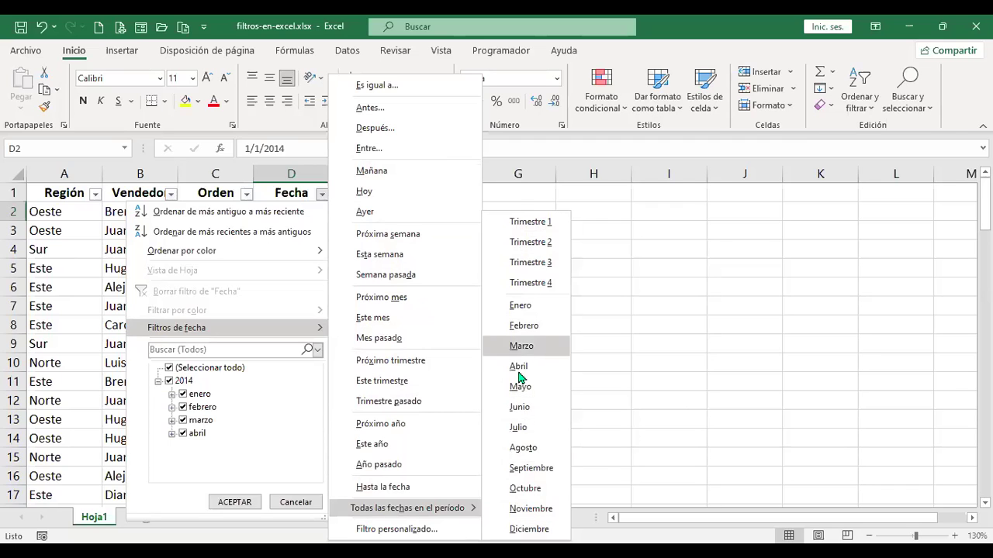
pyautogui.click(418, 529)
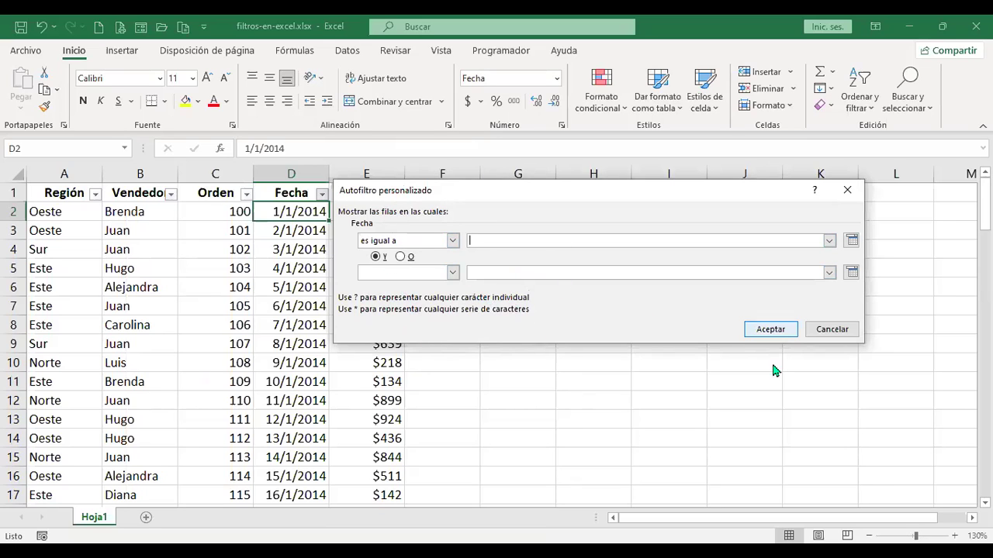
pyautogui.click(843, 333)
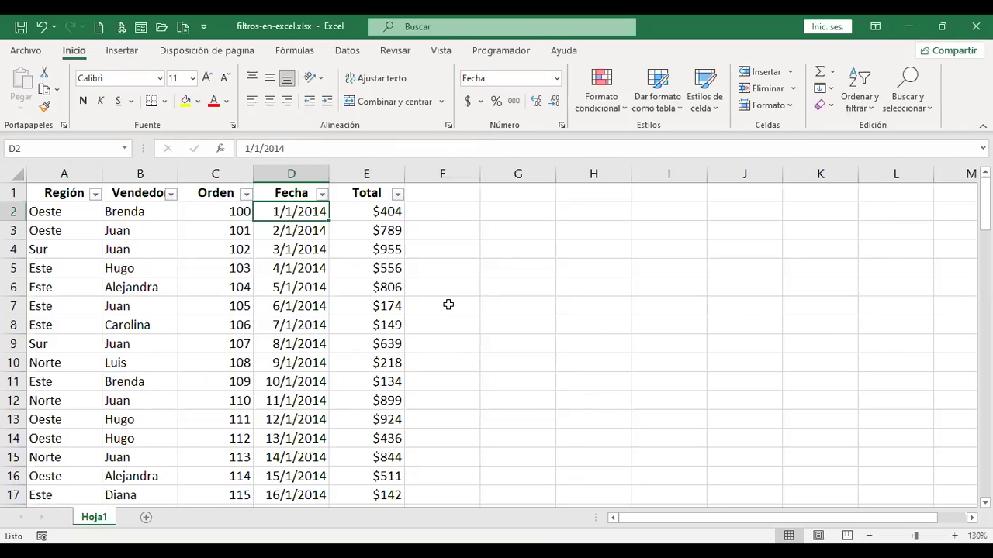
# - Examine the amounts in the Total column and compare them with the order numbers in Orden
pyautogui.click(371, 212)
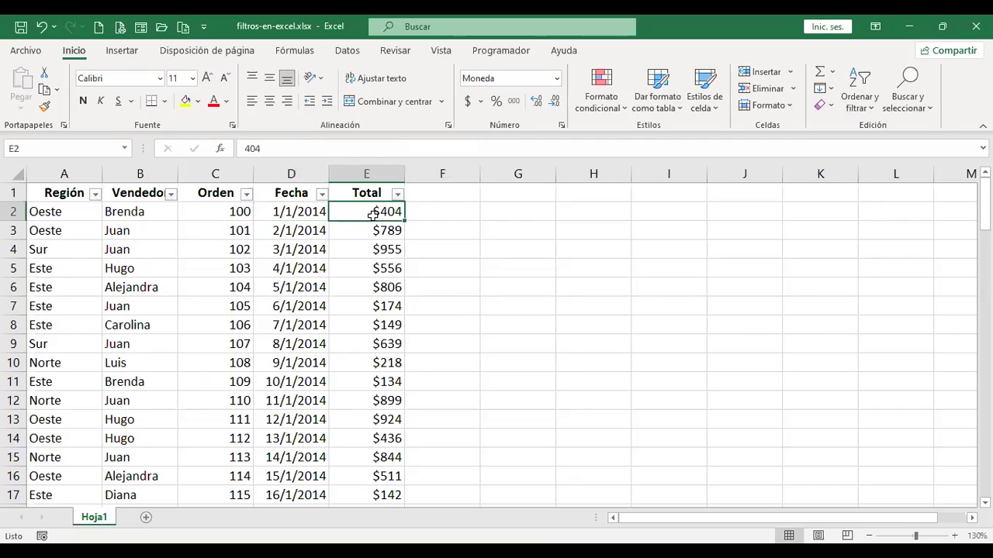
pyautogui.click(373, 173)
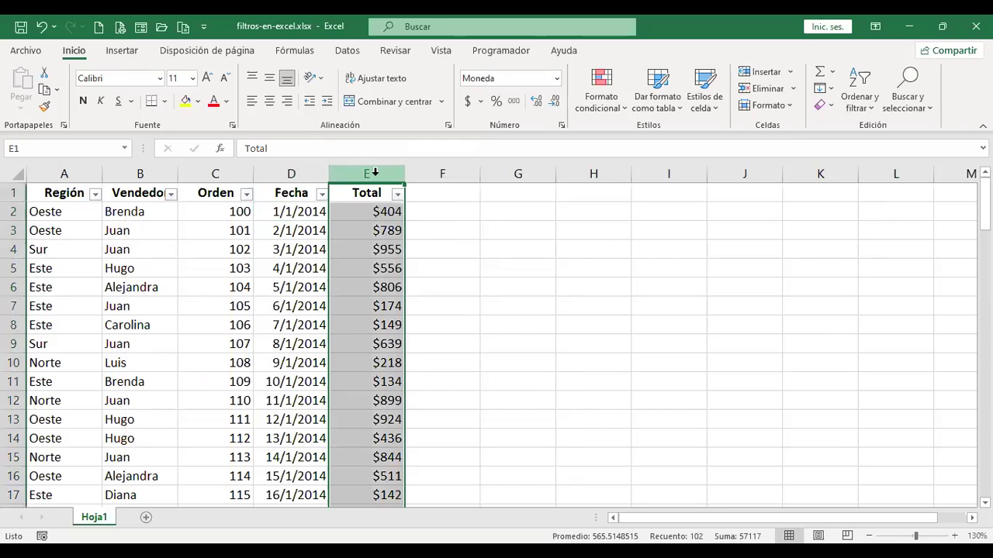
pyautogui.click(381, 236)
pyautogui.moveTo(219, 211); pyautogui.dragTo(222, 248)
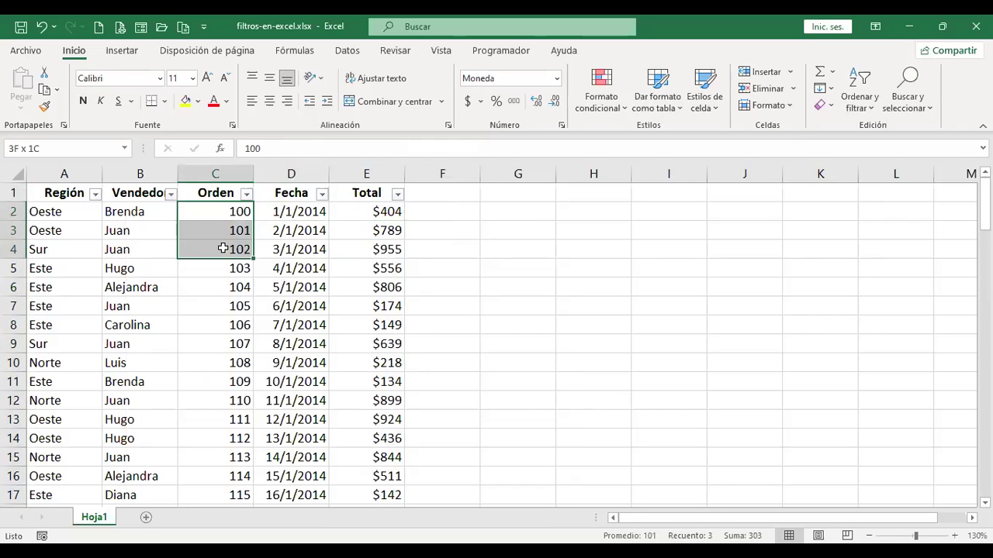
pyautogui.click(378, 213)
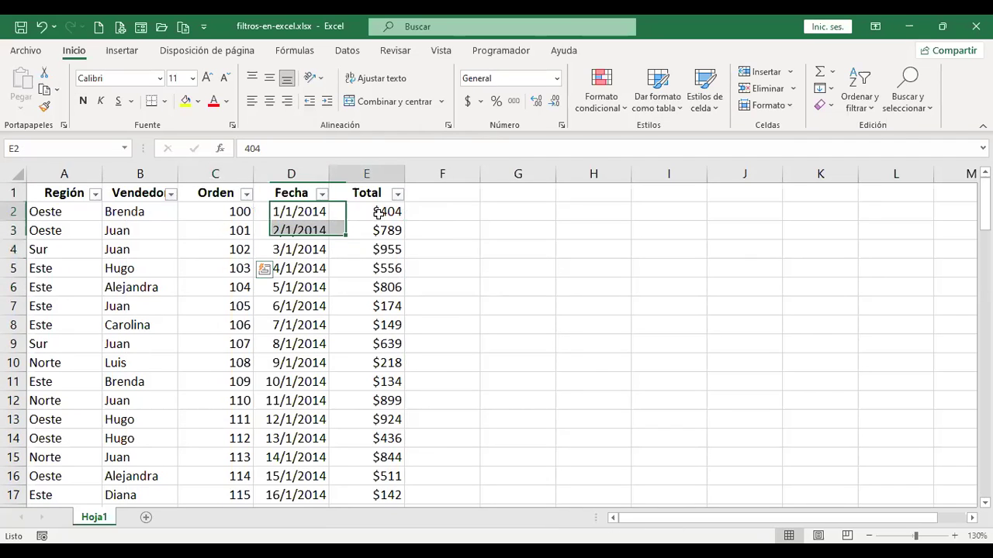
pyautogui.scroll(-2, 391, 411)
pyautogui.scroll(2, 394, 403)
pyautogui.scroll(-8, 394, 403)
pyautogui.scroll(8, 394, 404)
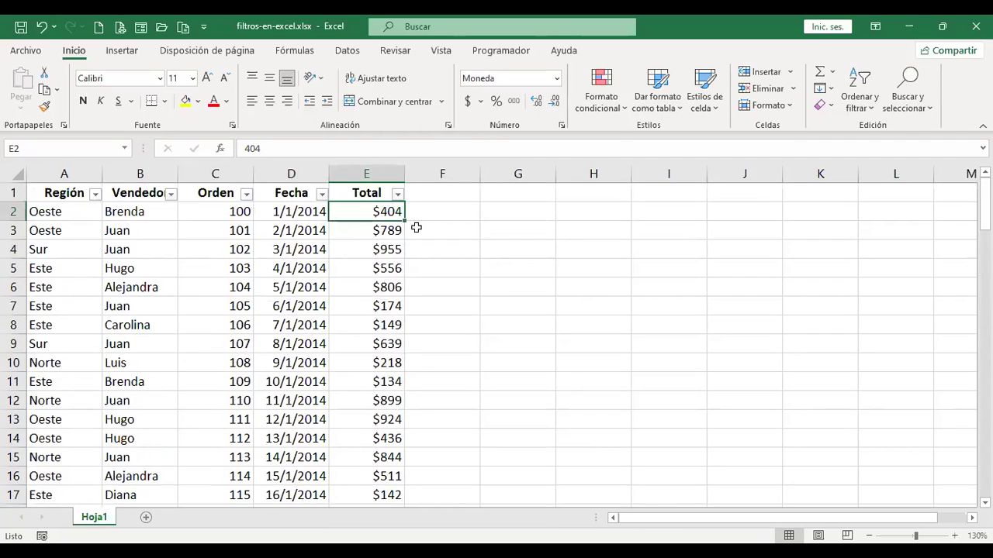
# - Filter the Total column to show only rows where the amount es mayor que 500, and check the filtered list
pyautogui.click(397, 193)
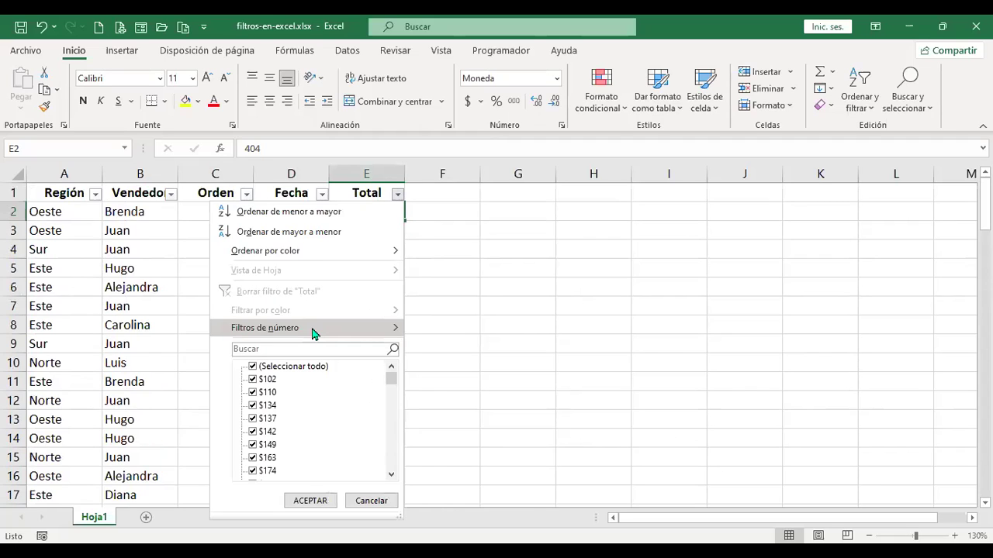
pyautogui.moveTo(314, 333)
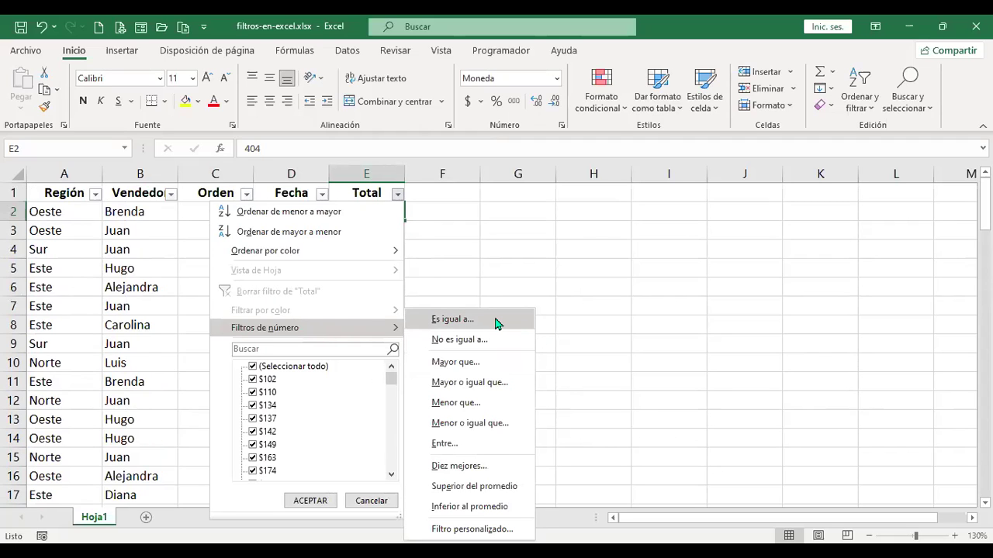
pyautogui.click(504, 363)
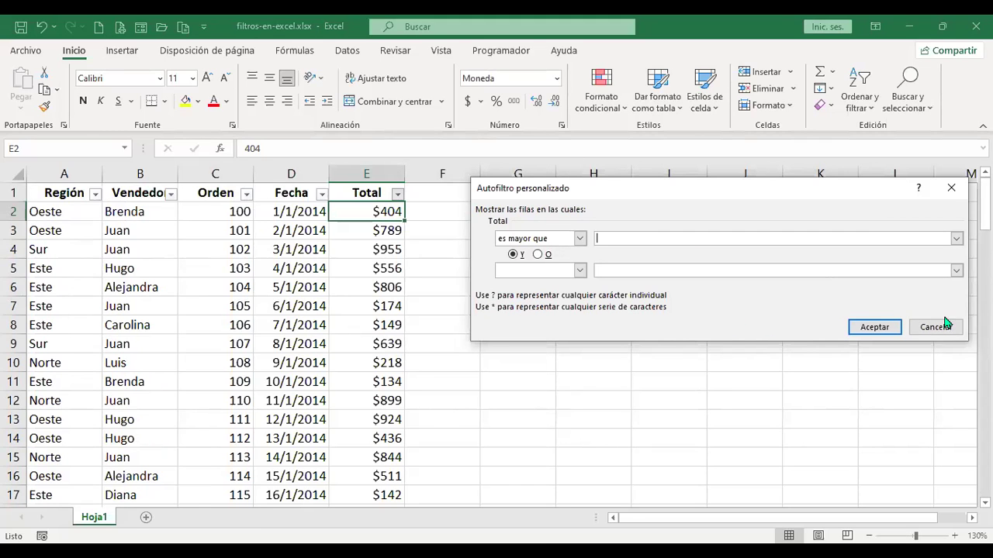
pyautogui.write('500')
pyautogui.click(872, 327)
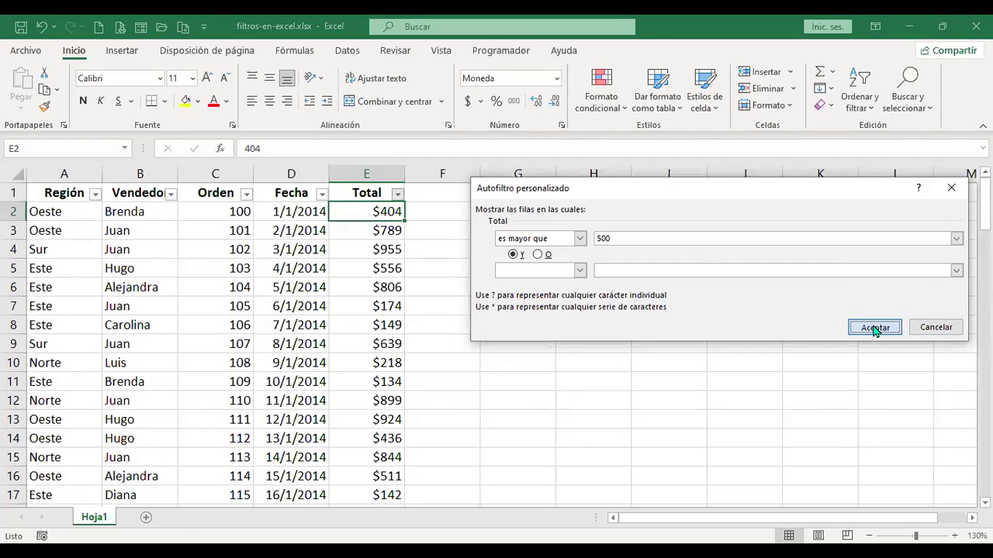
pyautogui.scroll(-5, 397, 287)
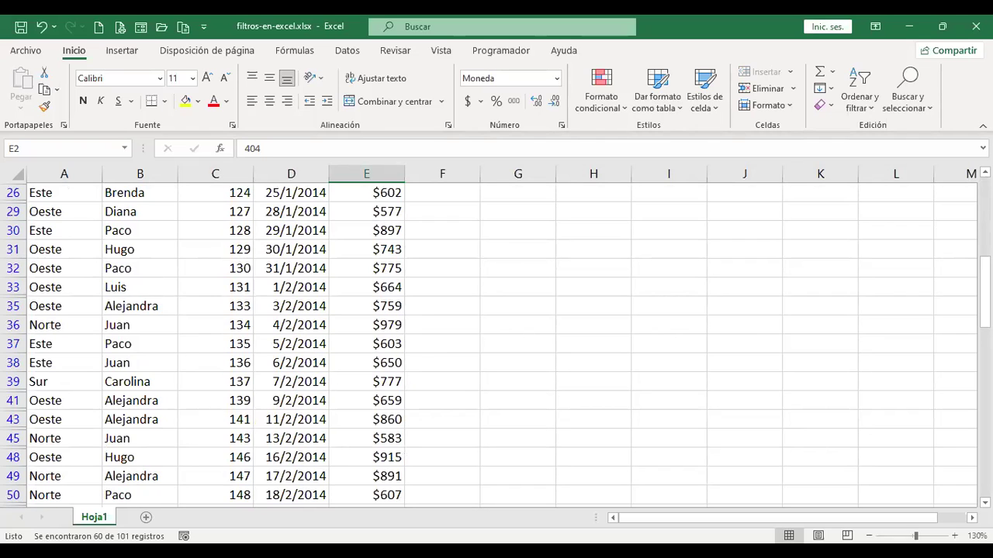
pyautogui.scroll(5, 457, 430)
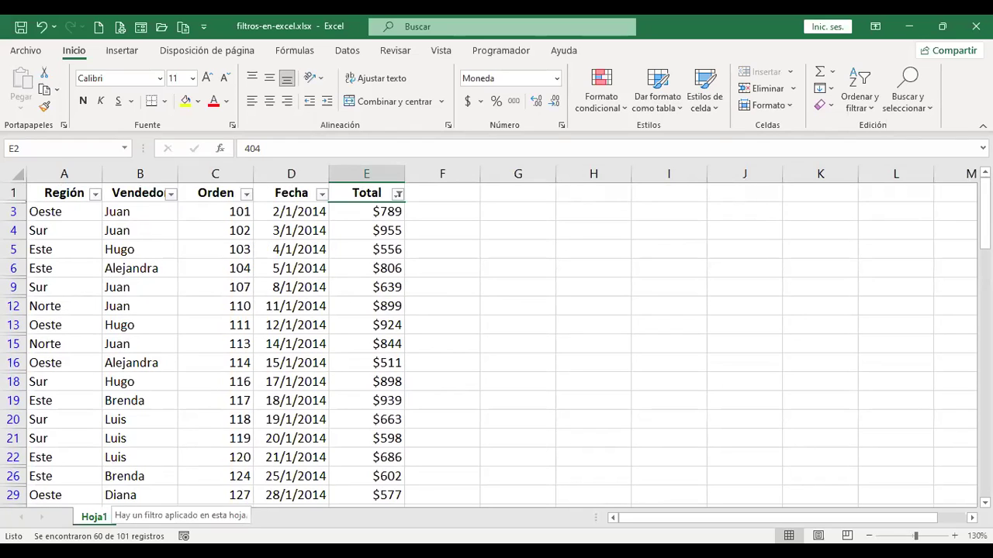
# - Change the Total number filter to es menor o igual a 200
pyautogui.click(397, 193)
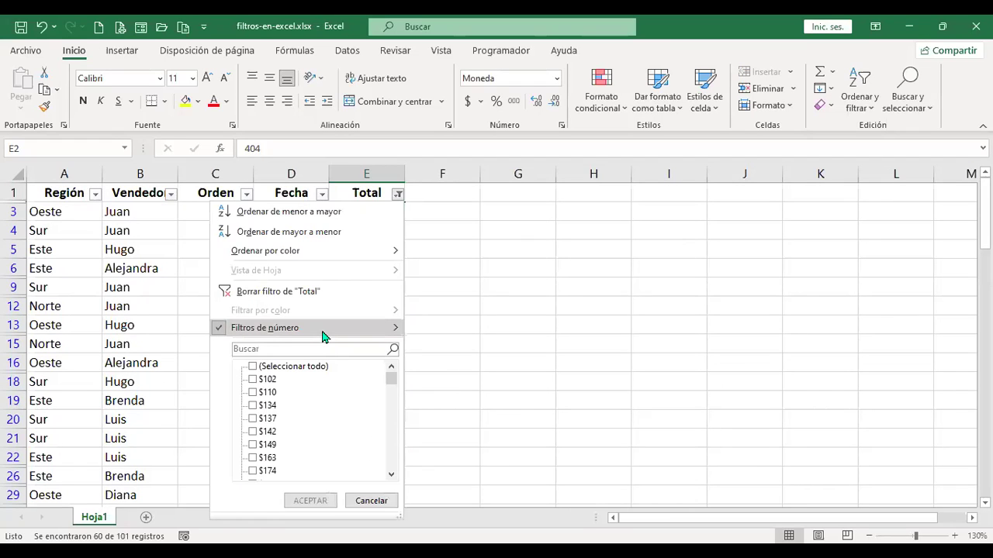
pyautogui.moveTo(311, 327)
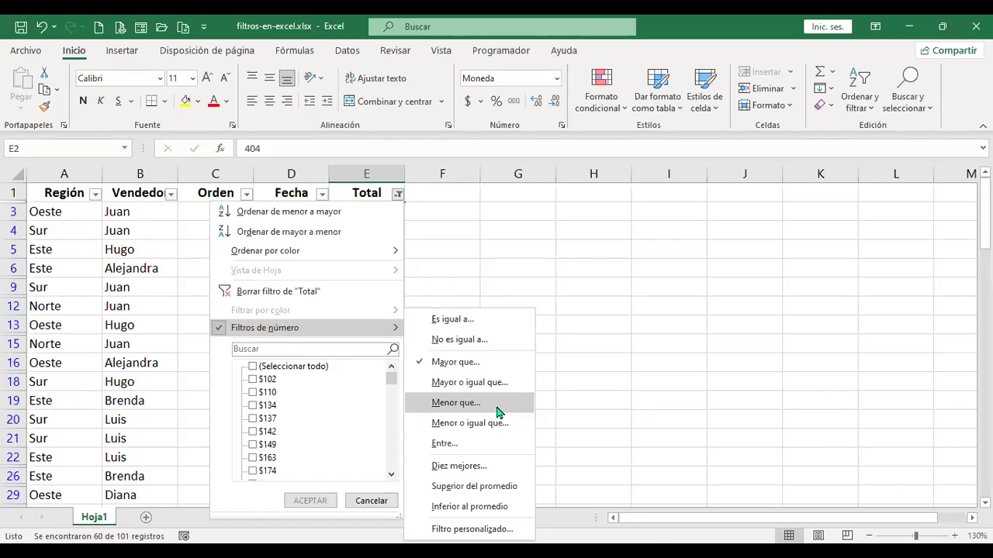
pyautogui.click(470, 423)
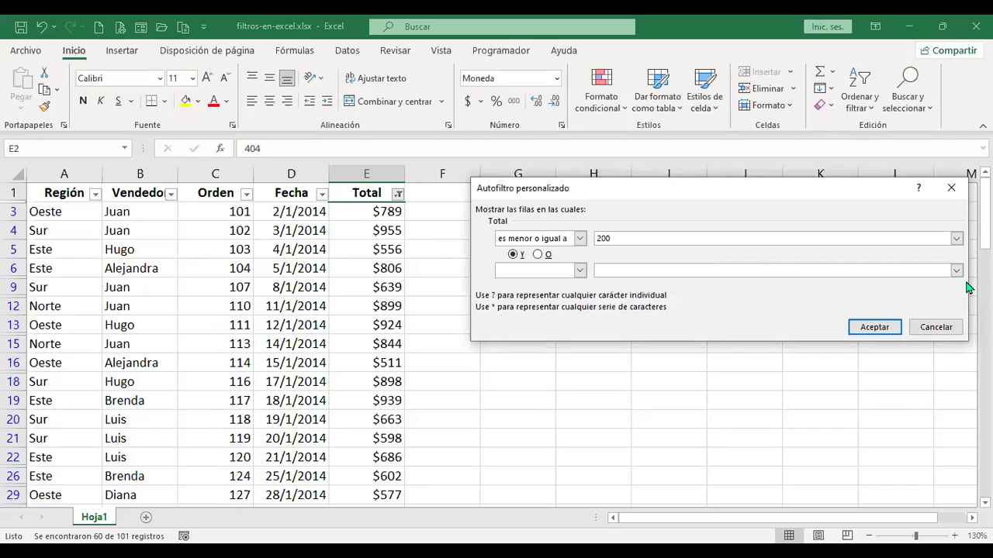
pyautogui.click(872, 329)
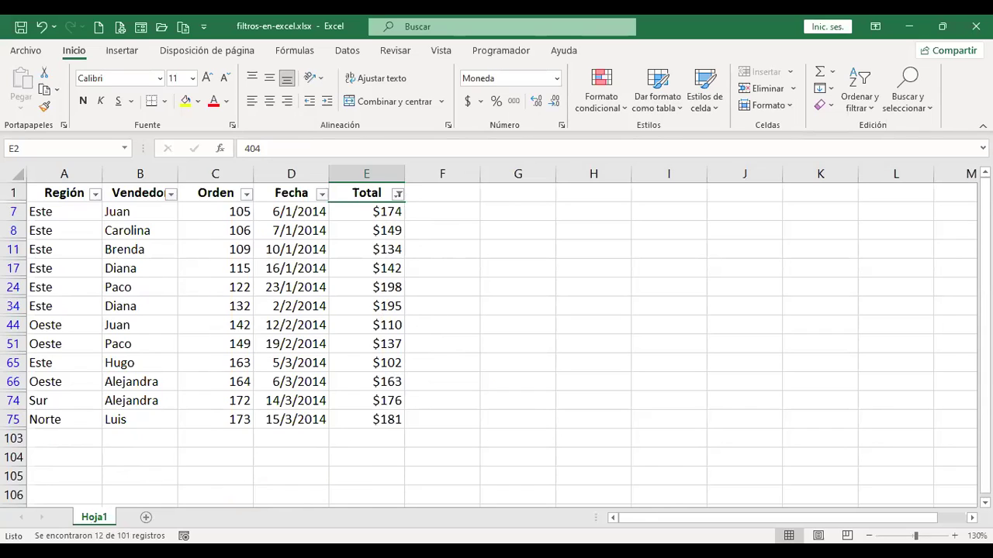
# - Change the Total number filter to an Entre condition with 300 as the lower limit and an upper limit
pyautogui.click(397, 194)
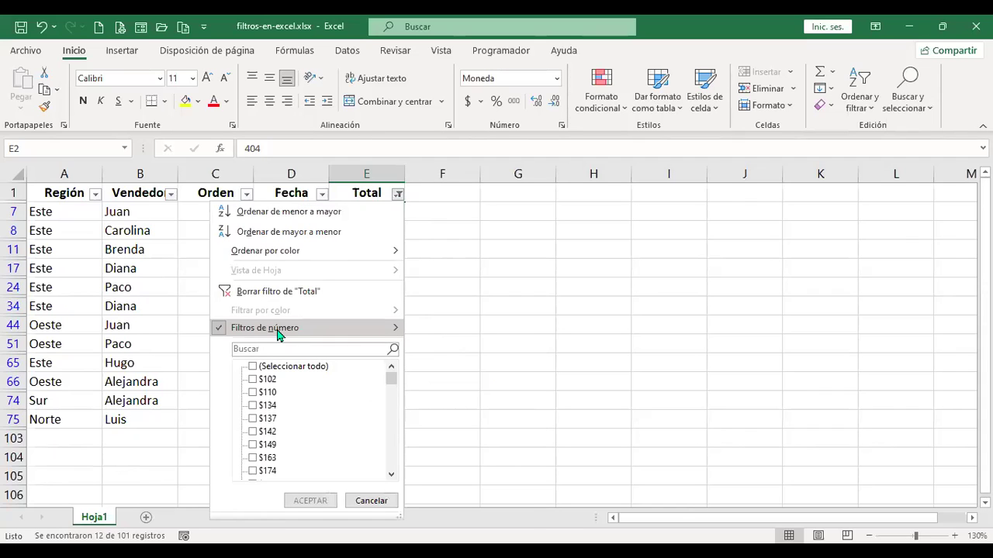
pyautogui.moveTo(279, 332)
pyautogui.click(488, 447)
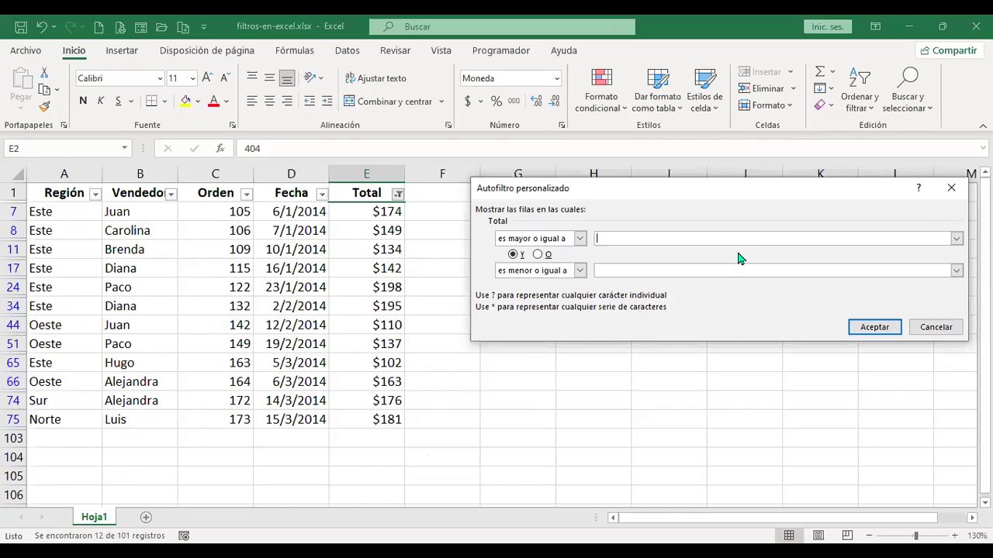
pyautogui.write('300')
pyautogui.click(639, 271)
pyautogui.click(870, 326)
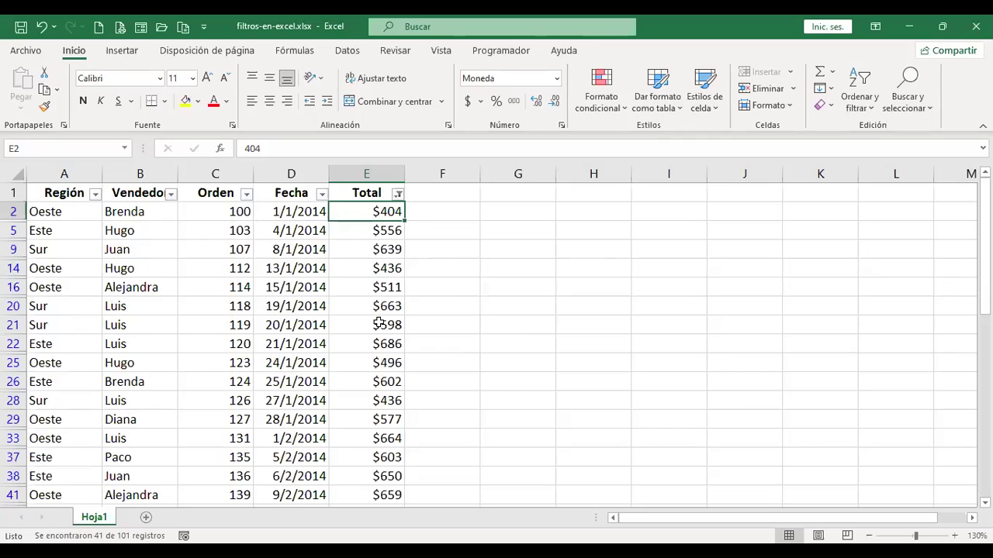
# - Filter the Total column with the Top 10 filter, showing the 10 superiores by Elementos
pyautogui.scroll(-3, 376, 395)
pyautogui.scroll(-7, 375, 398)
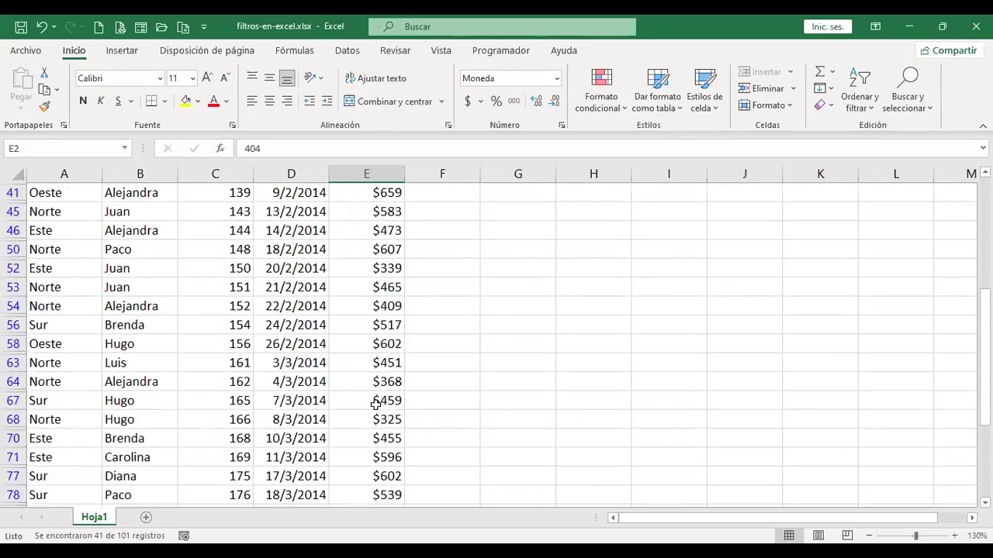
pyautogui.scroll(3, 388, 432)
pyautogui.scroll(8, 388, 435)
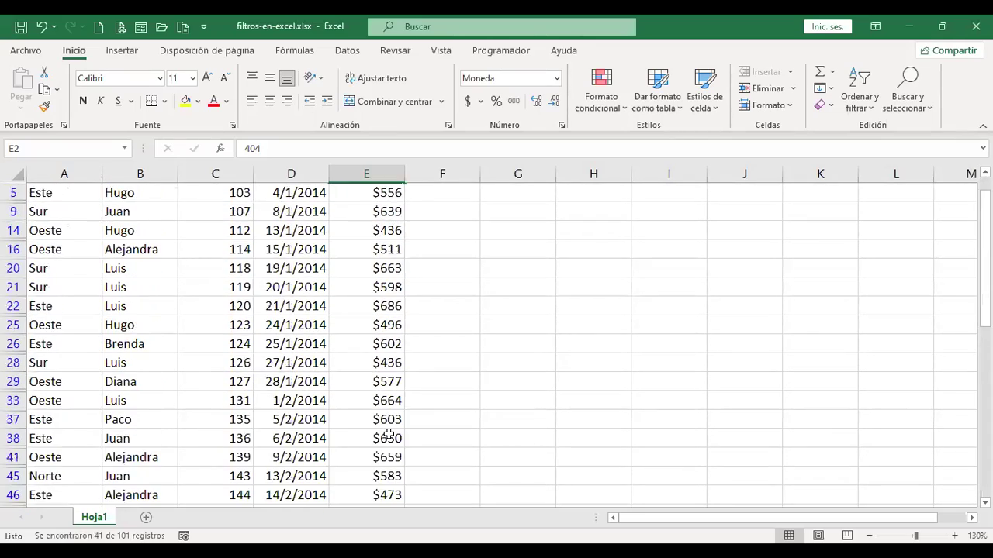
pyautogui.click(398, 193)
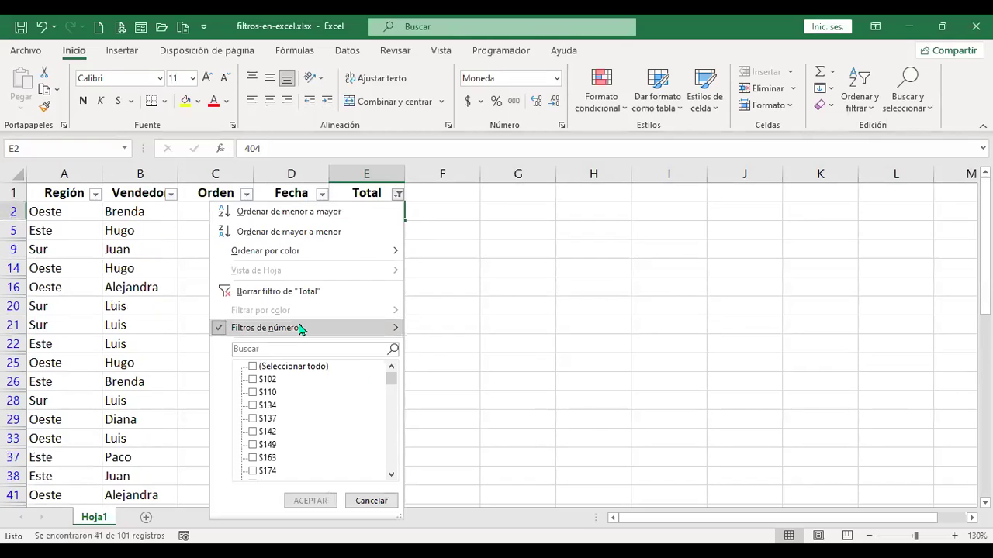
pyautogui.moveTo(301, 329)
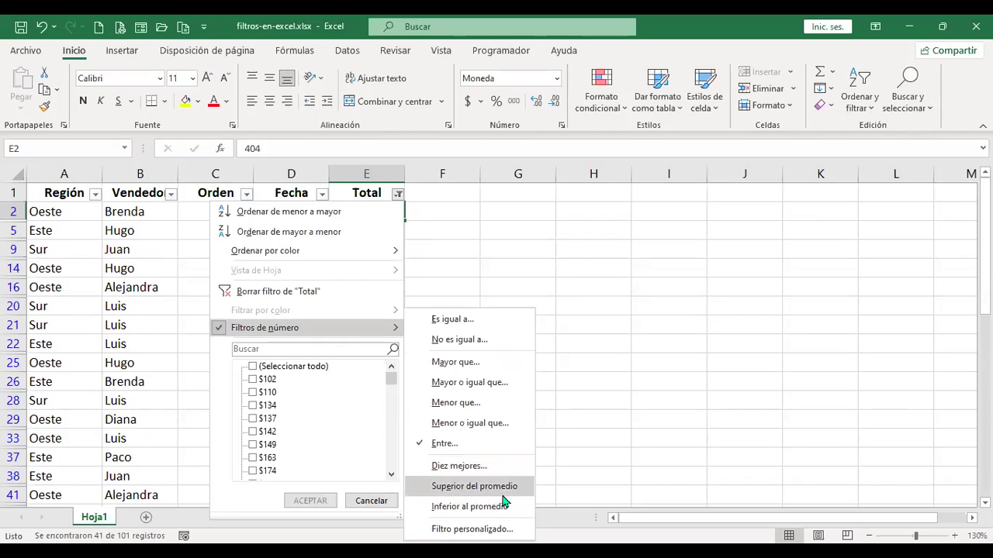
pyautogui.click(487, 467)
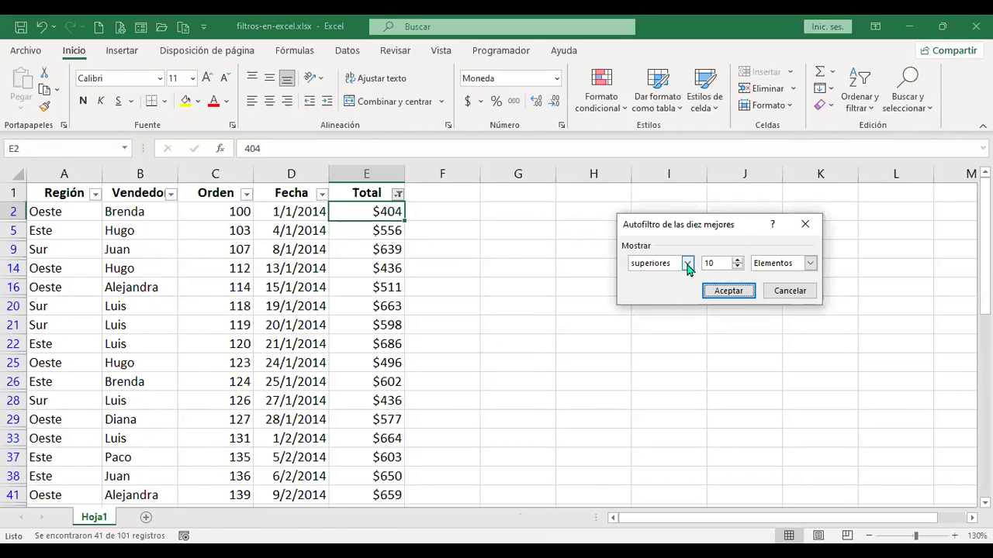
pyautogui.click(687, 264)
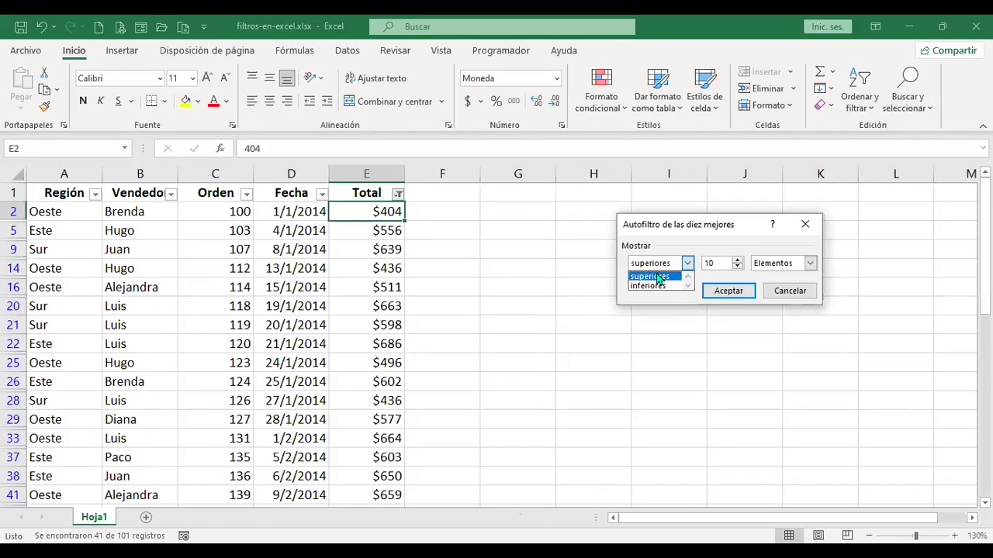
pyautogui.click(721, 256)
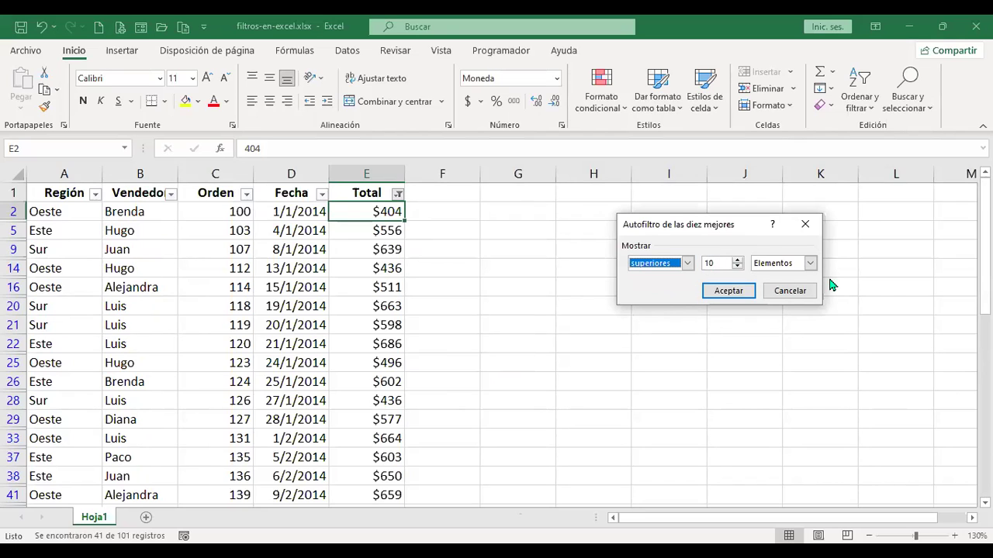
pyautogui.click(811, 265)
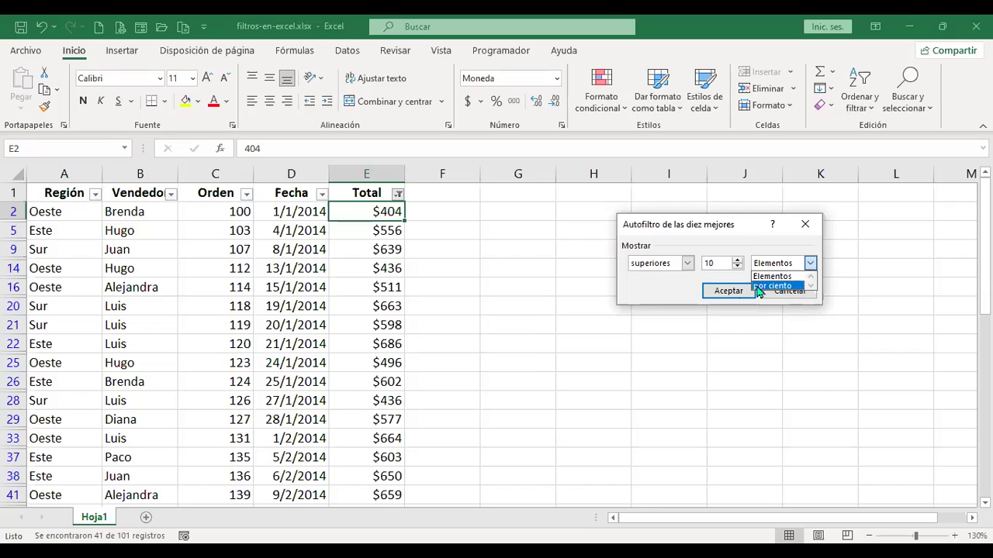
pyautogui.click(663, 292)
pyautogui.click(749, 291)
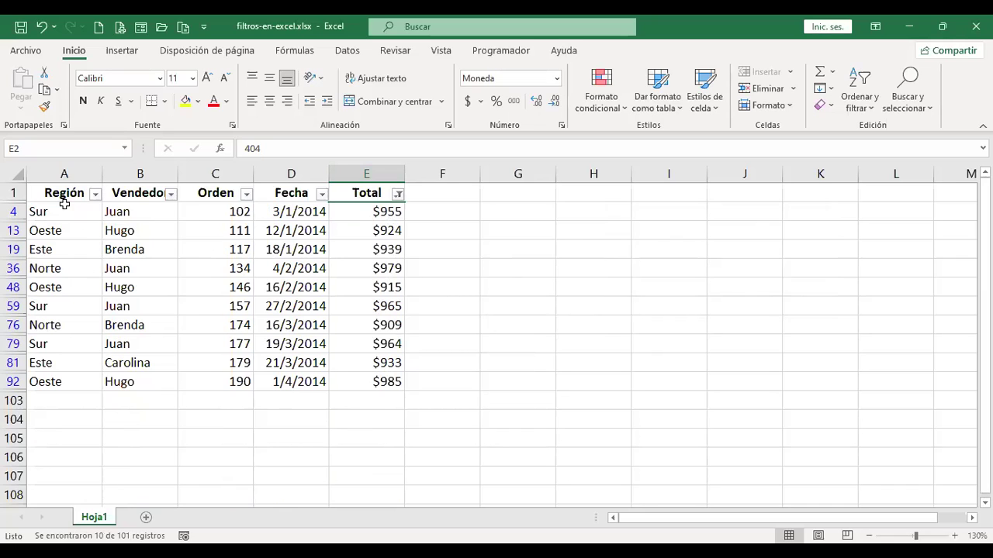
# - Filter the Total column to values above the average, and replace that with the below-average filter
pyautogui.click(398, 194)
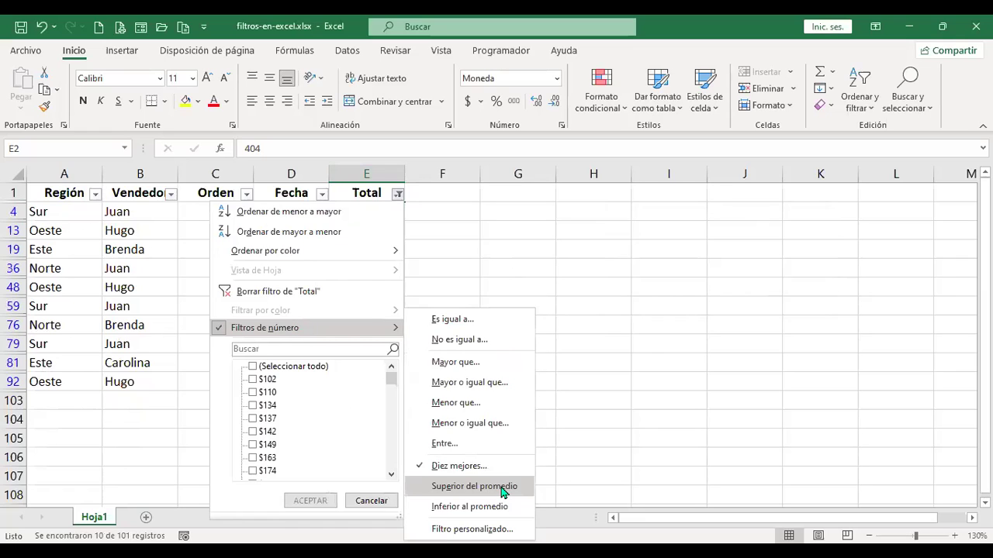
pyautogui.click(474, 487)
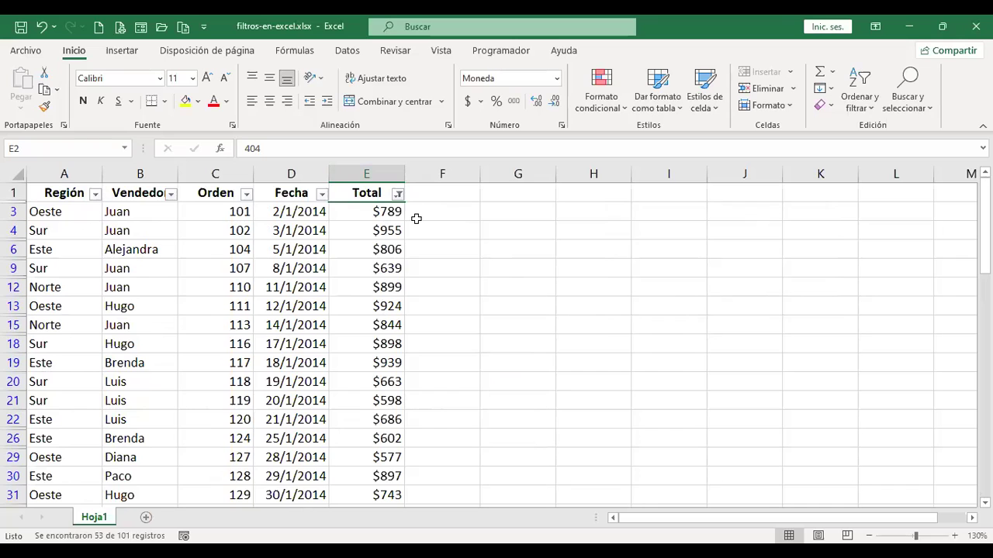
pyautogui.click(397, 193)
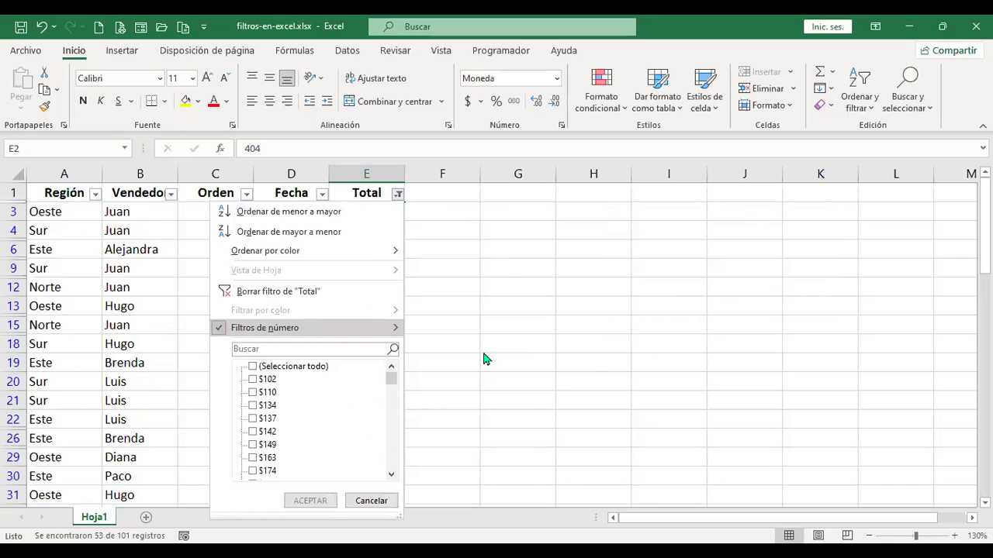
pyautogui.moveTo(311, 327)
pyautogui.click(494, 506)
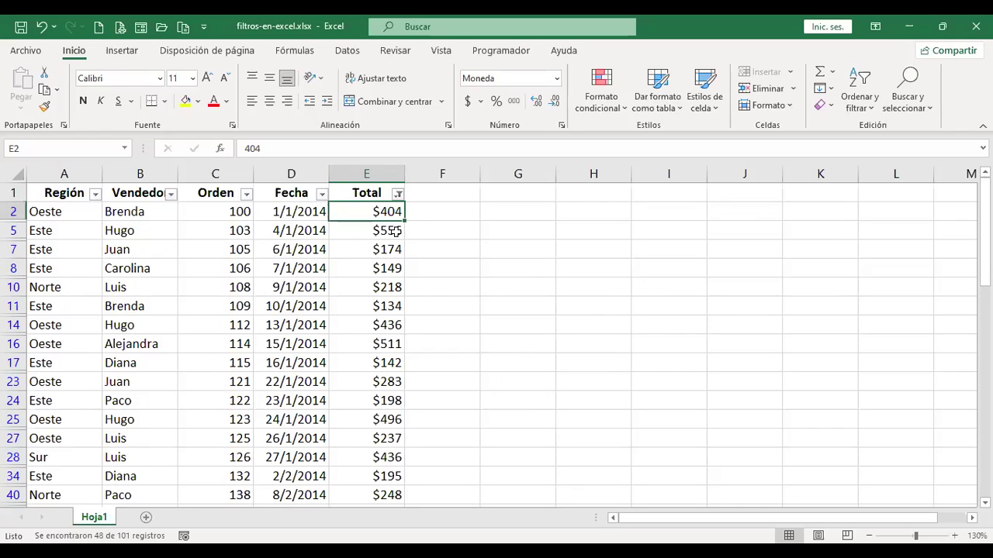
# - Examine the comparison operators offered for both conditions of the Total column's custom filter, and leave without applying one
pyautogui.click(397, 194)
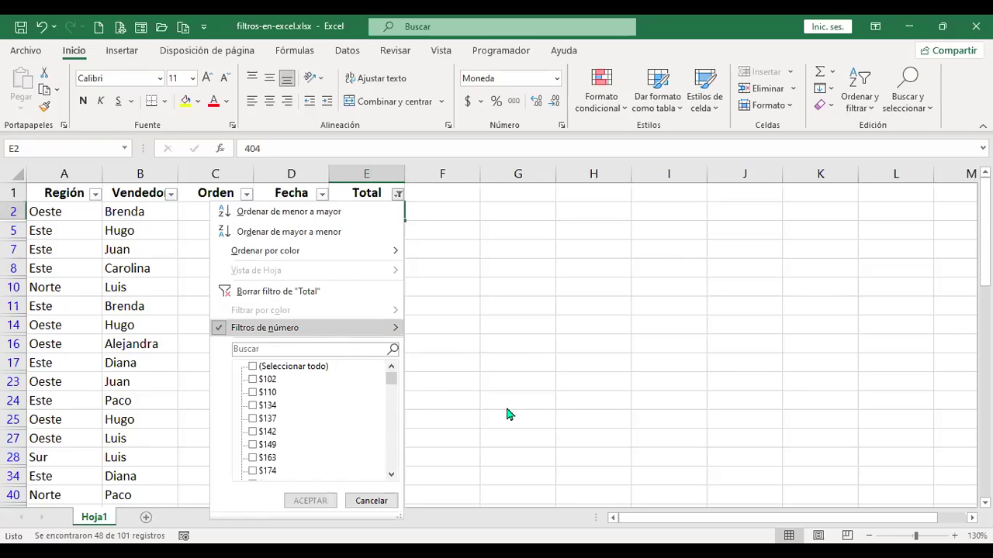
pyautogui.moveTo(472, 529)
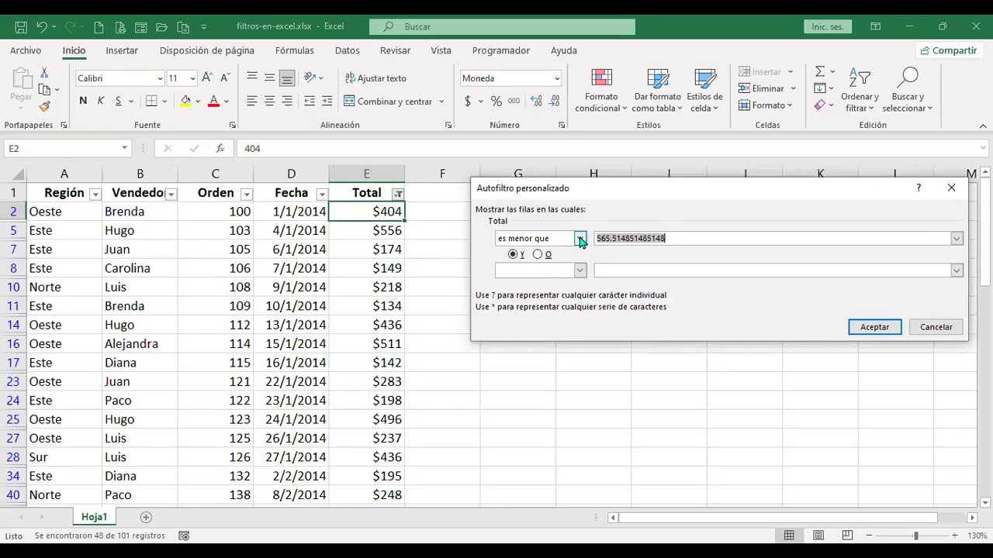
pyautogui.click(580, 241)
pyautogui.click(581, 285)
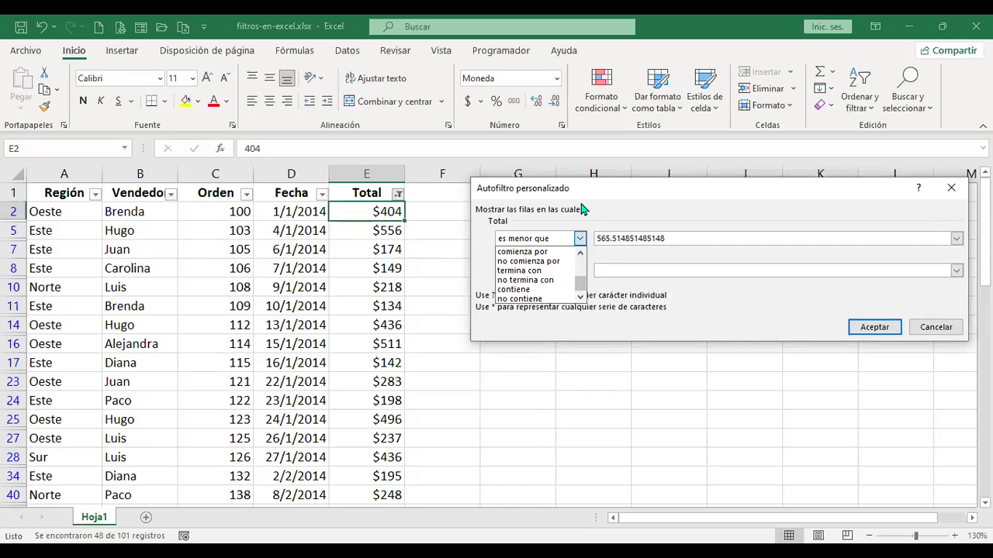
pyautogui.click(580, 238)
pyautogui.click(580, 269)
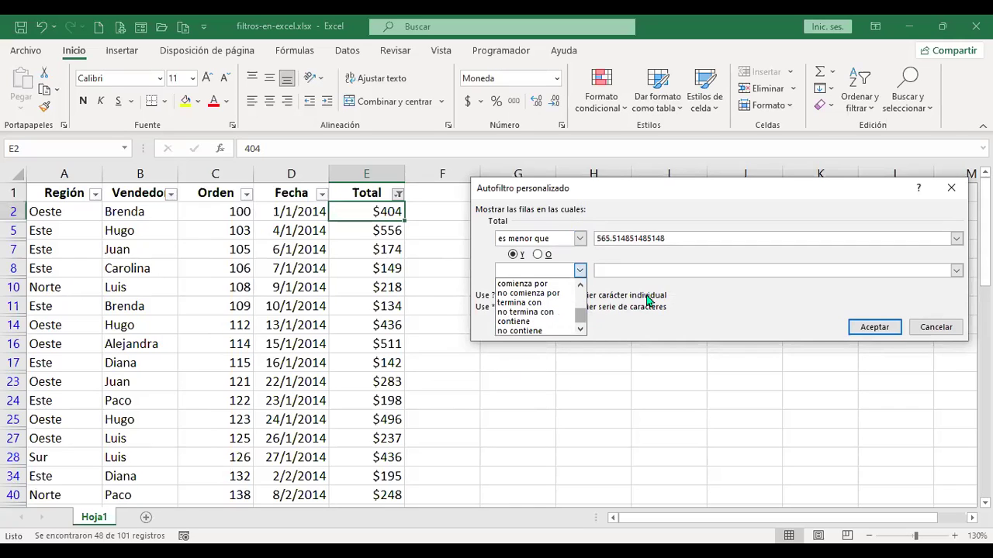
pyautogui.click(940, 327)
# - Clear the filter on the Total column and return to cell A1
pyautogui.click(398, 194)
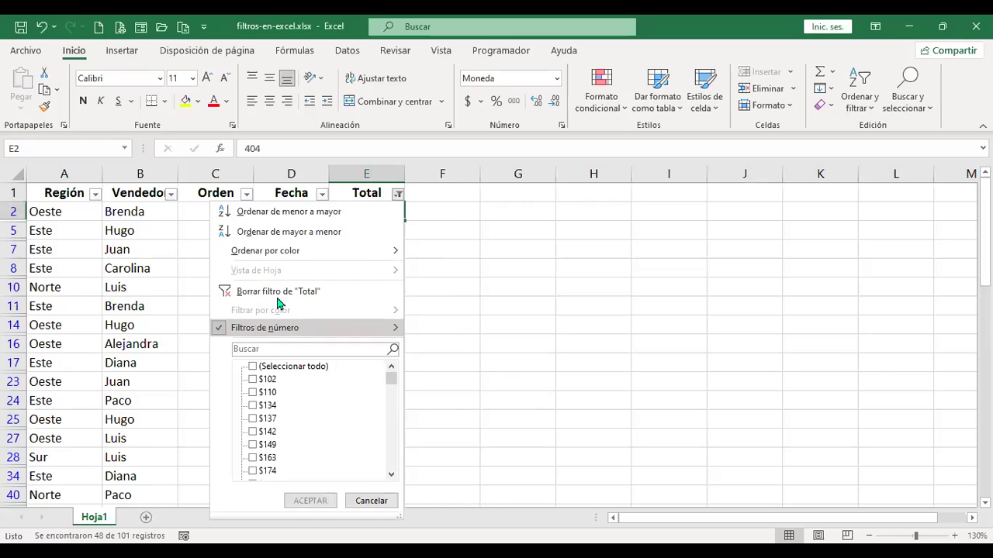
pyautogui.click(240, 293)
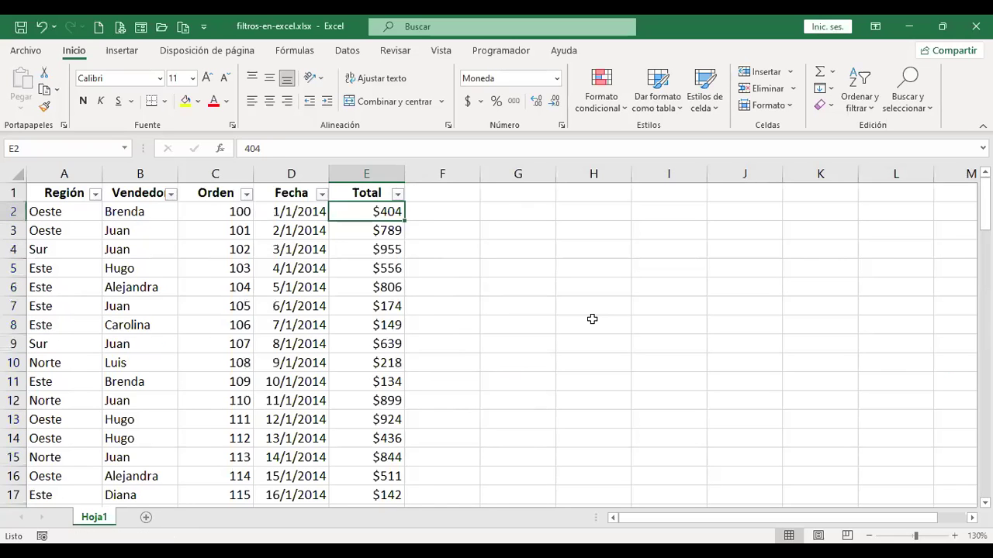
pyautogui.hotkey('ctrl', 'Home')
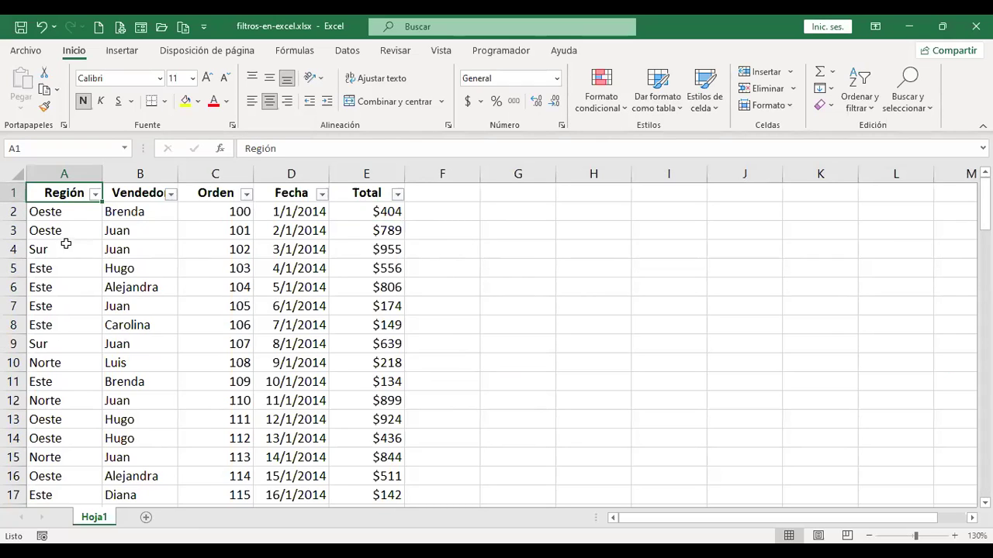
pyautogui.moveTo(78, 208); pyautogui.dragTo(62, 307)
pyautogui.moveTo(145, 215); pyautogui.dragTo(156, 380)
pyautogui.moveTo(224, 211); pyautogui.dragTo(225, 382)
pyautogui.moveTo(295, 248); pyautogui.dragTo(299, 375)
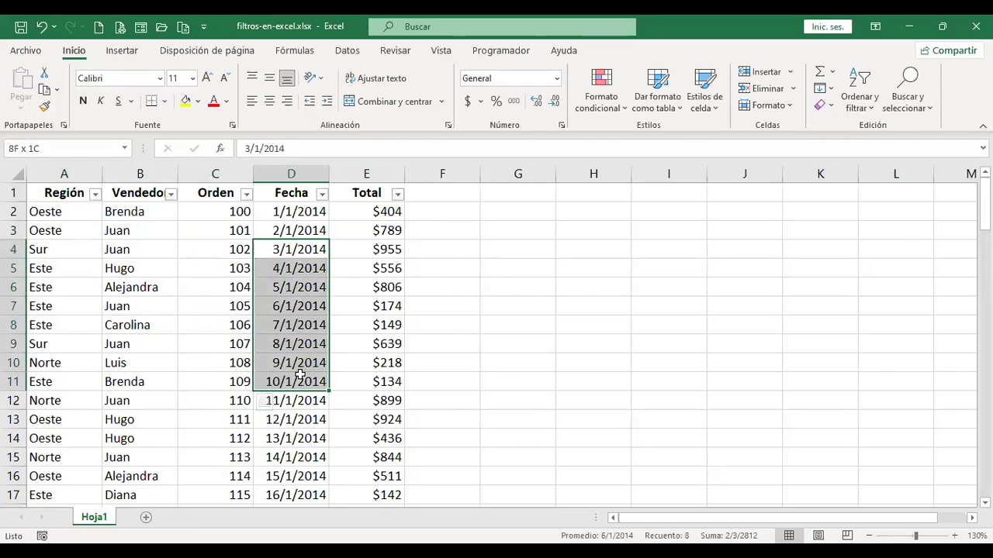
pyautogui.moveTo(381, 217); pyautogui.dragTo(392, 361)
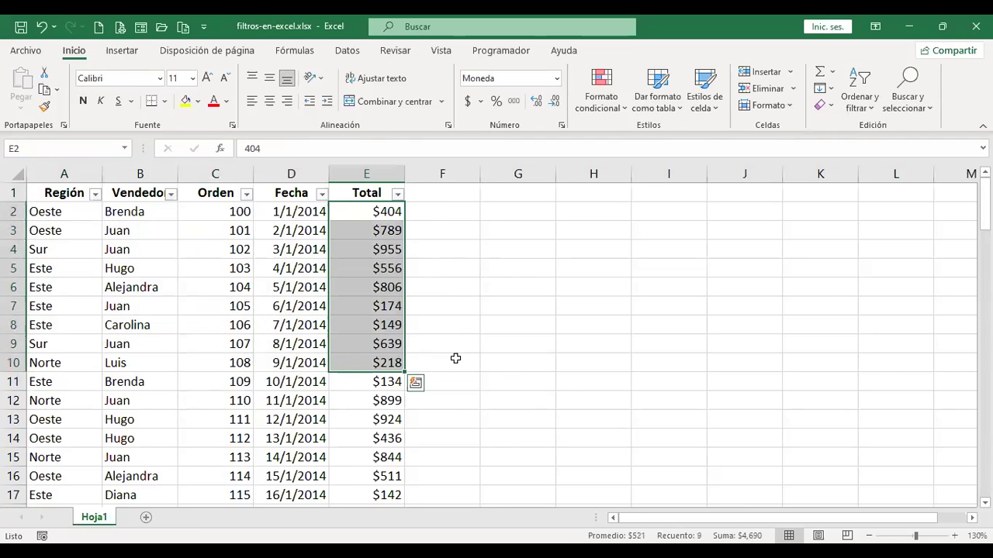
pyautogui.click(455, 359)
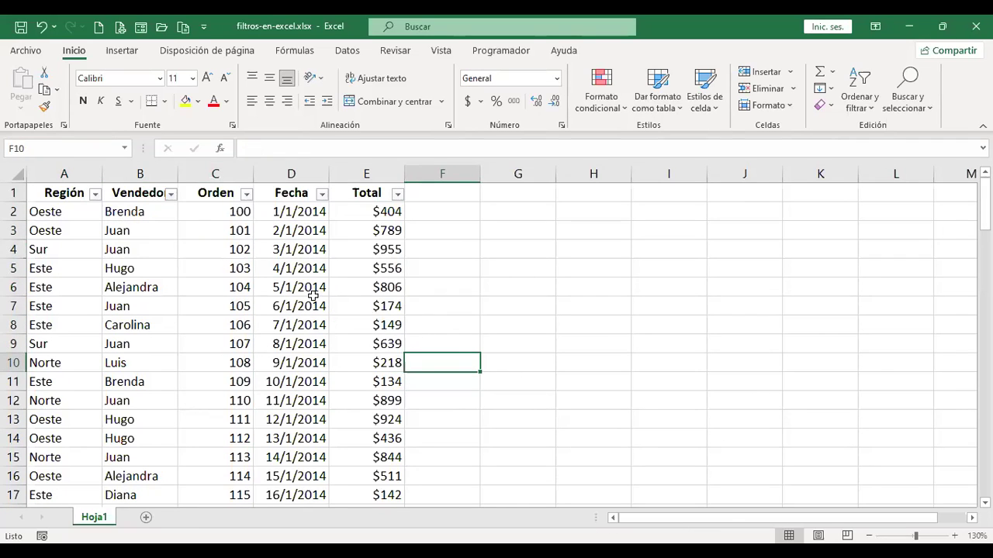
# - Insert four blank rows above the table's header row and return to cell A1
pyautogui.click(13, 194)
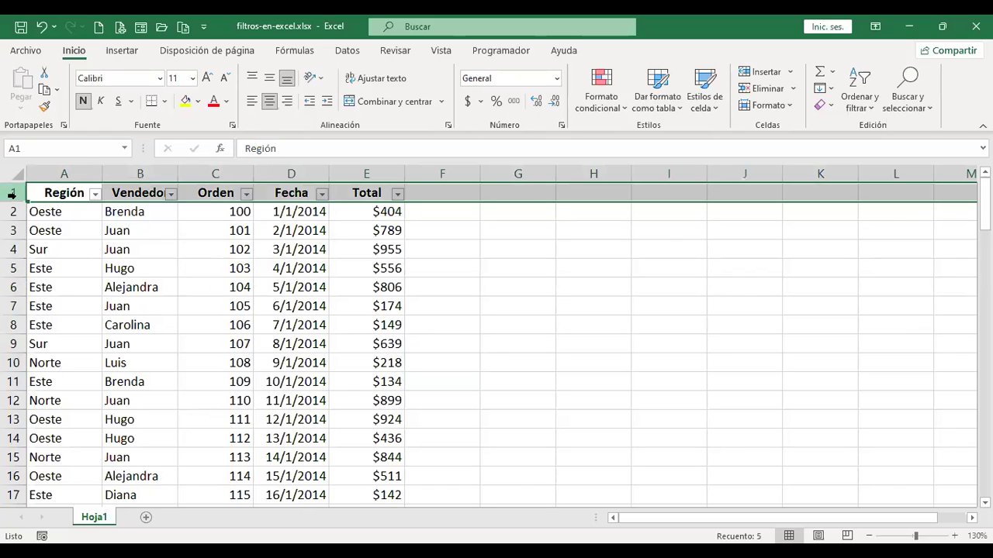
pyautogui.rightClick(12, 194)
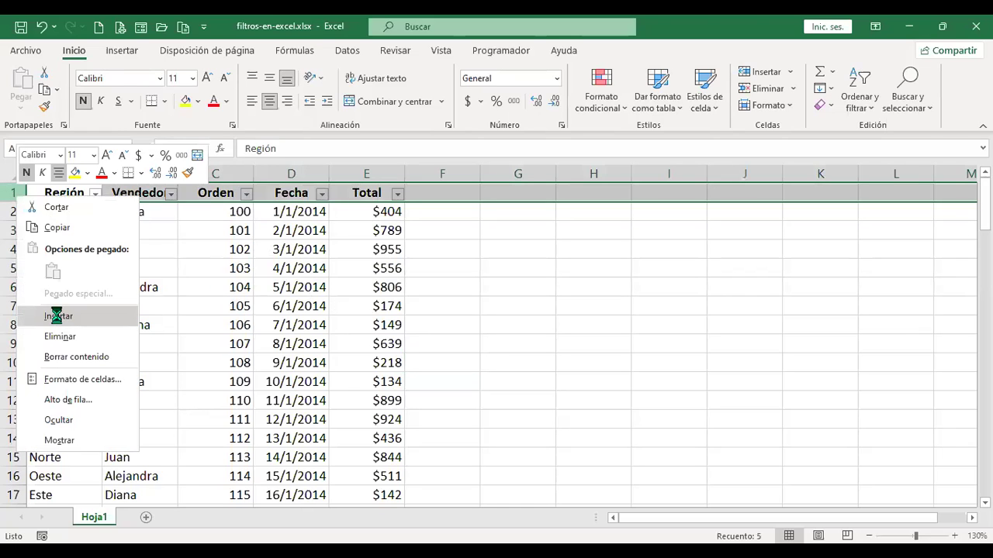
pyautogui.click(54, 315)
pyautogui.press('F4')
pyautogui.press('F4')
pyautogui.press('F4')
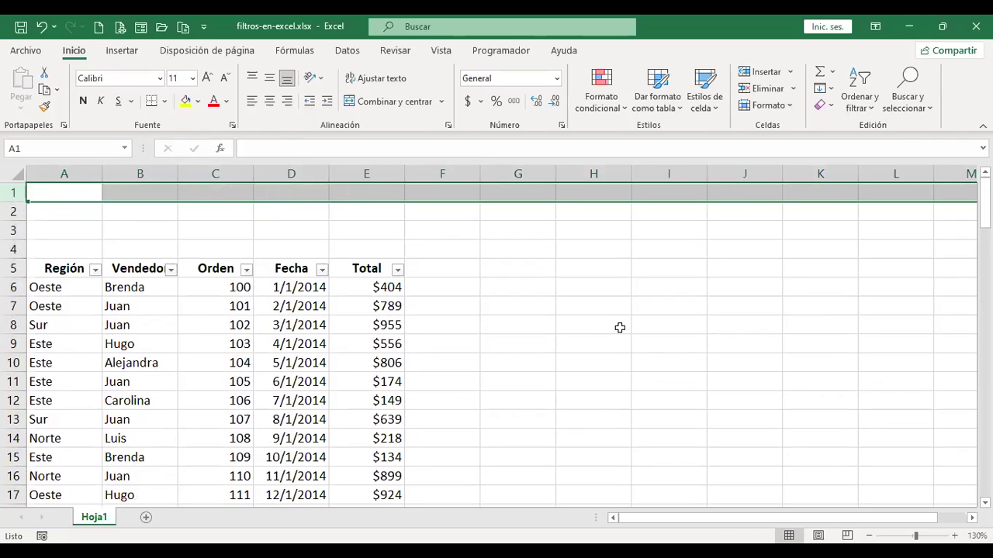
pyautogui.hotkey('ctrl', 'Home')
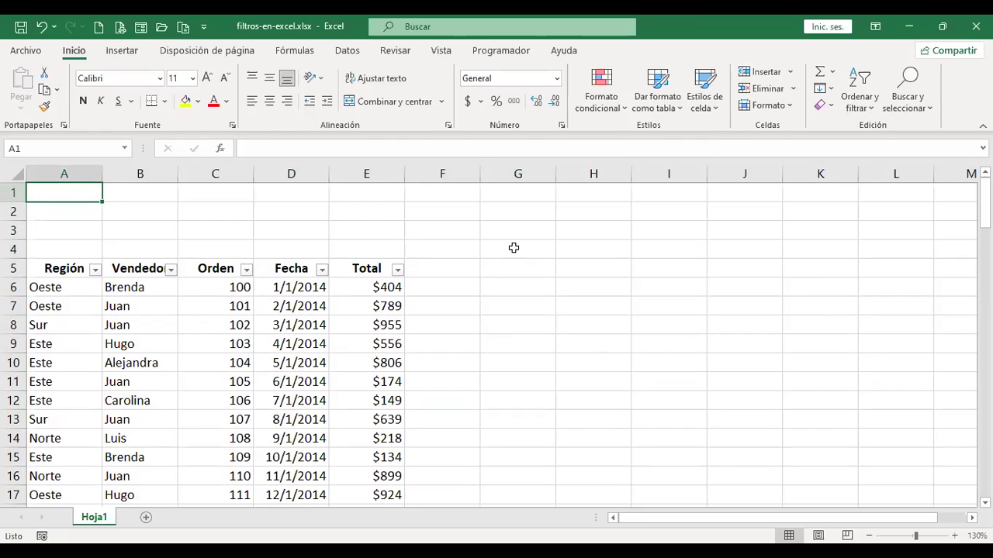
# - Examine the Advanced Filter's in-place and copy-elsewhere actions and its range settings, and leave without applying it
pyautogui.click(346, 52)
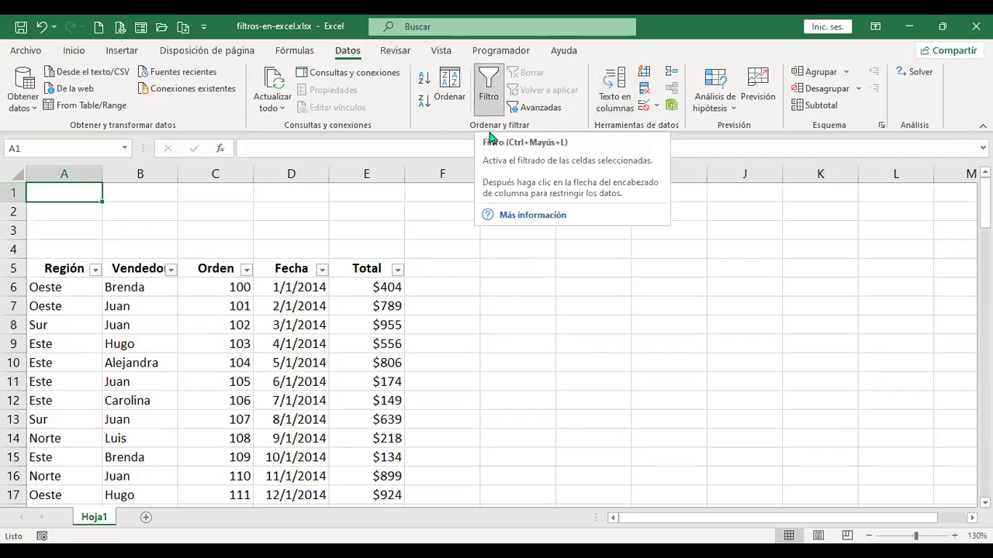
pyautogui.click(545, 113)
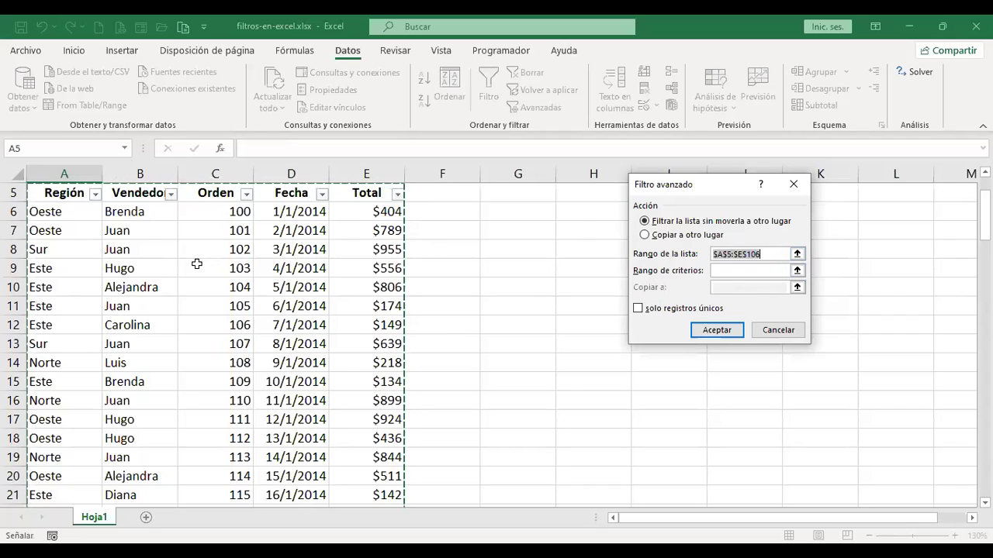
pyautogui.click(755, 270)
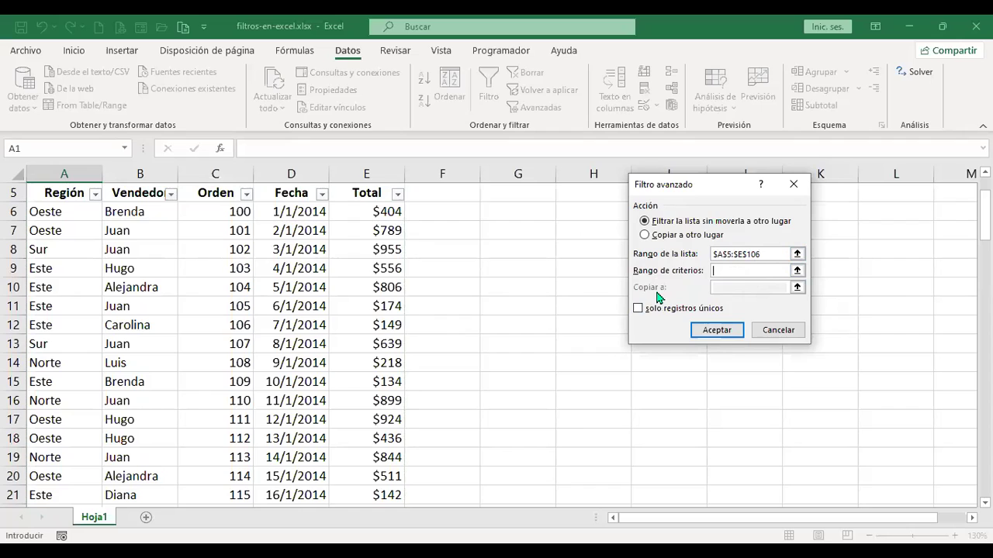
pyautogui.click(648, 236)
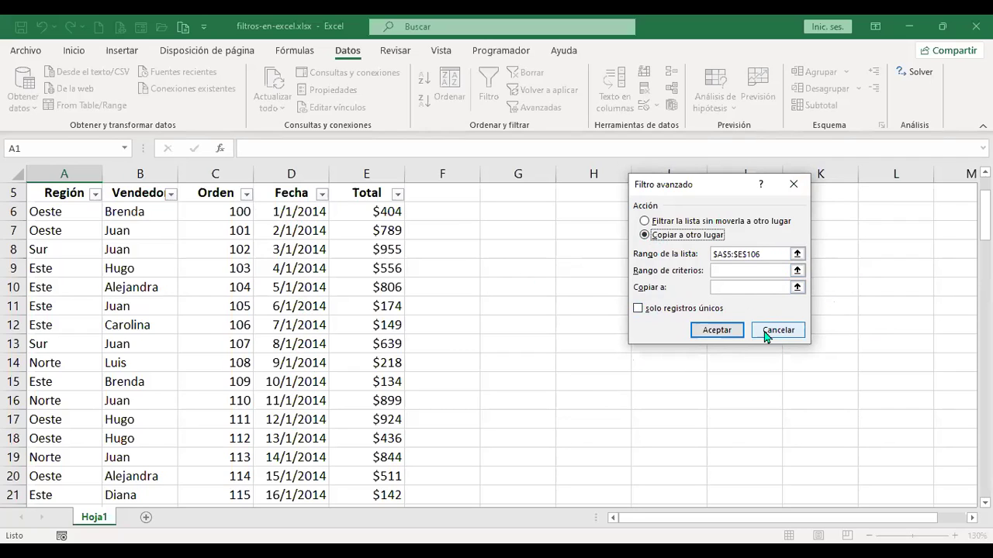
pyautogui.click(697, 224)
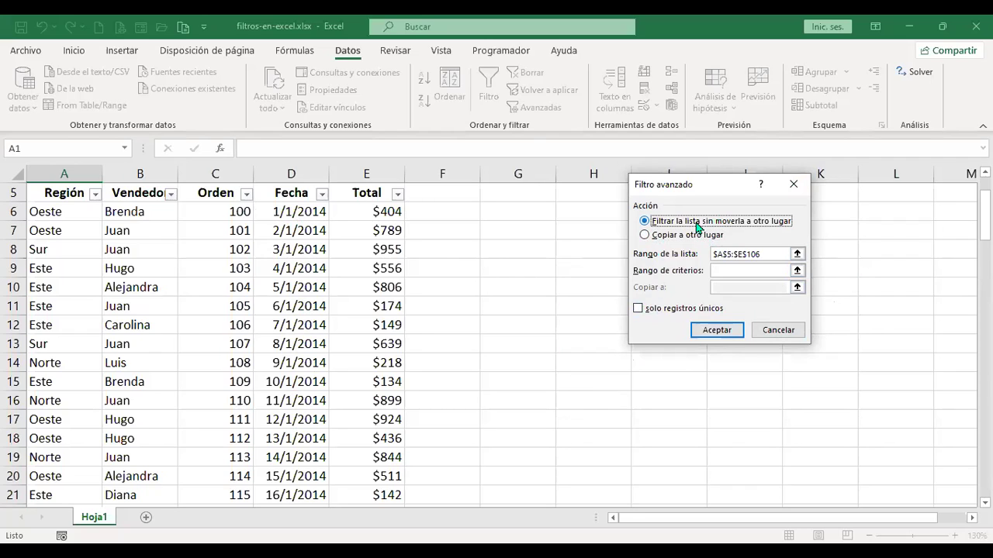
pyautogui.click(720, 270)
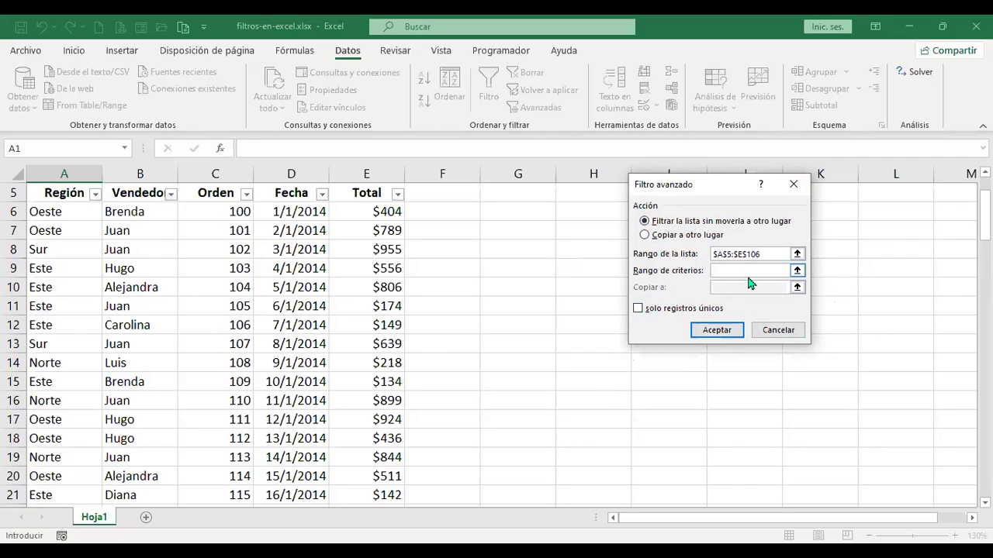
pyautogui.click(779, 330)
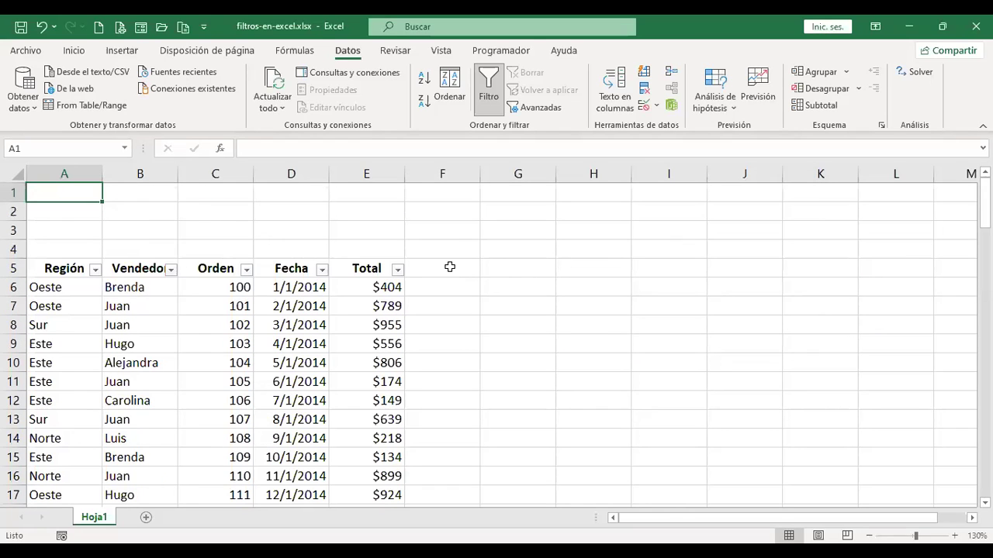
pyautogui.click(504, 191)
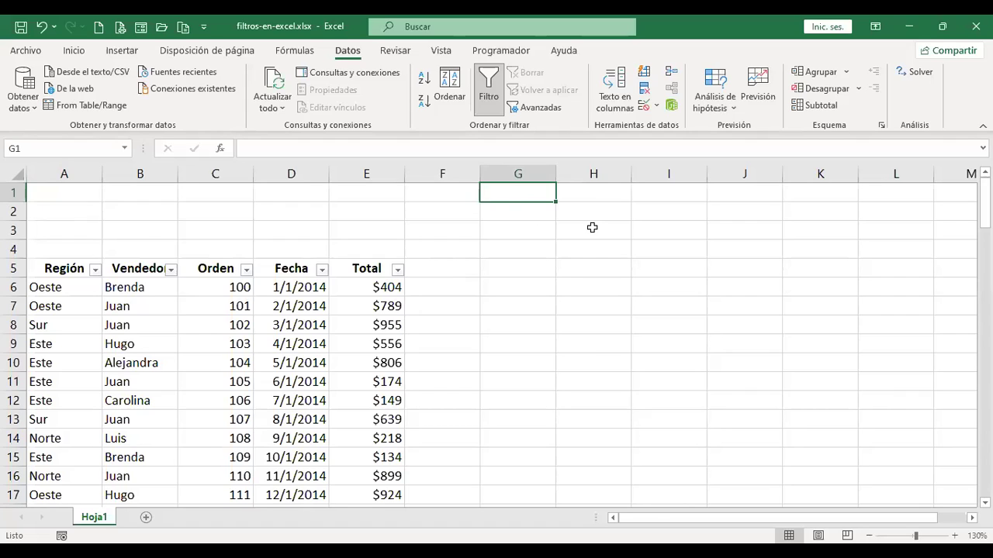
pyautogui.moveTo(49, 268); pyautogui.dragTo(379, 268)
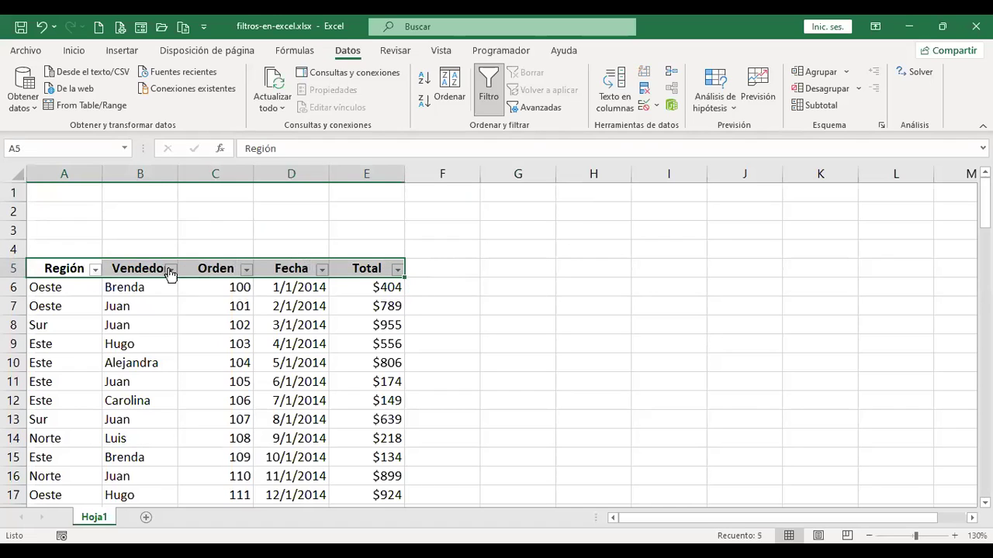
pyautogui.click(145, 286)
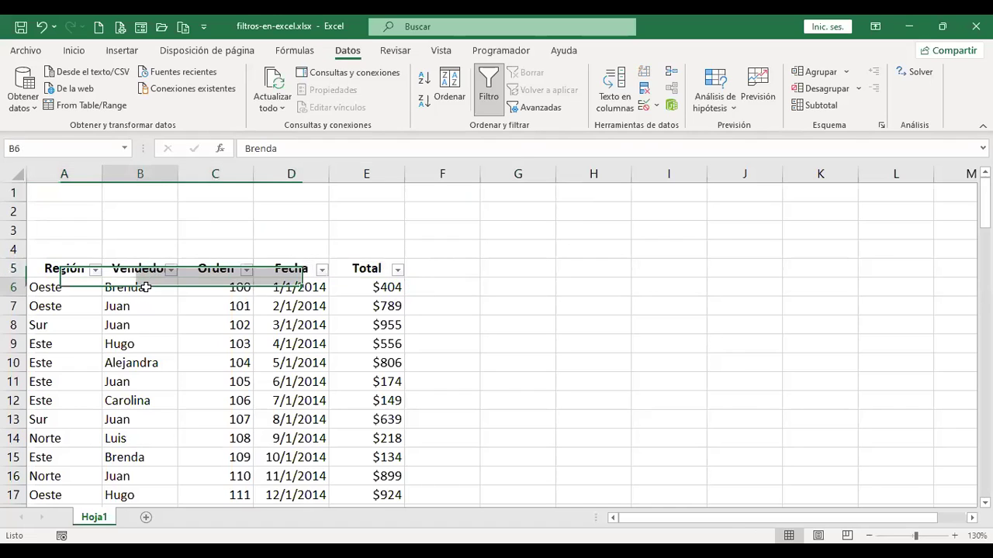
pyautogui.click(527, 190)
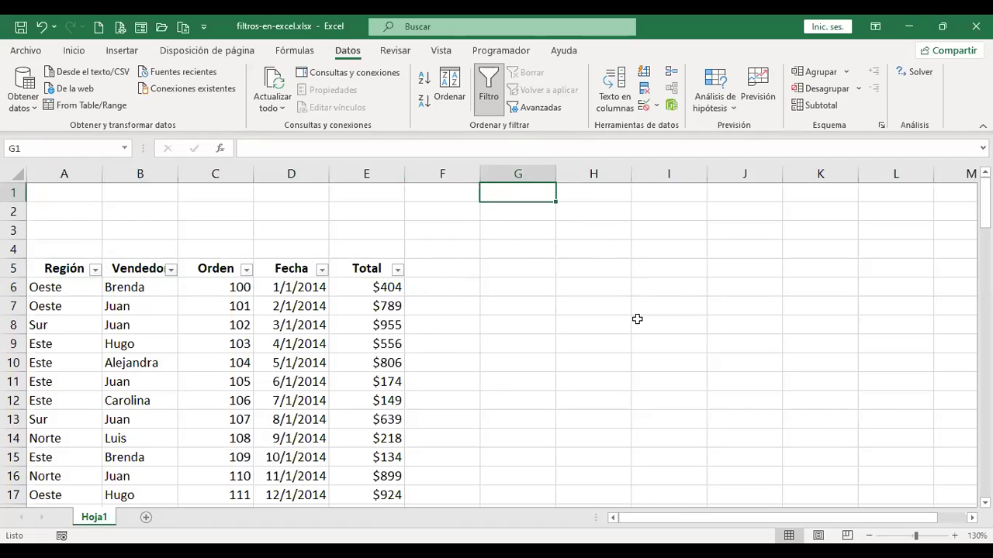
pyautogui.write('Vende')
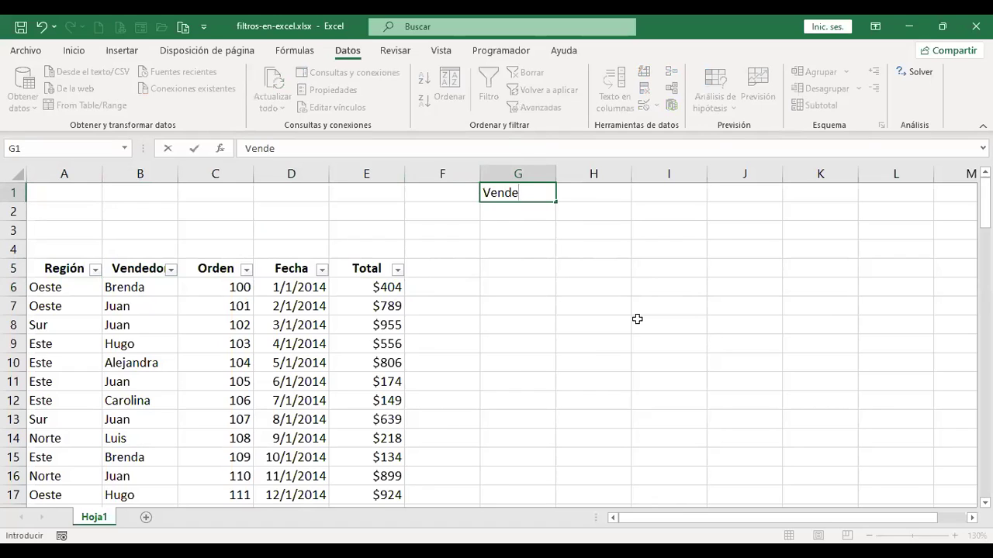
pyautogui.press('Escape')
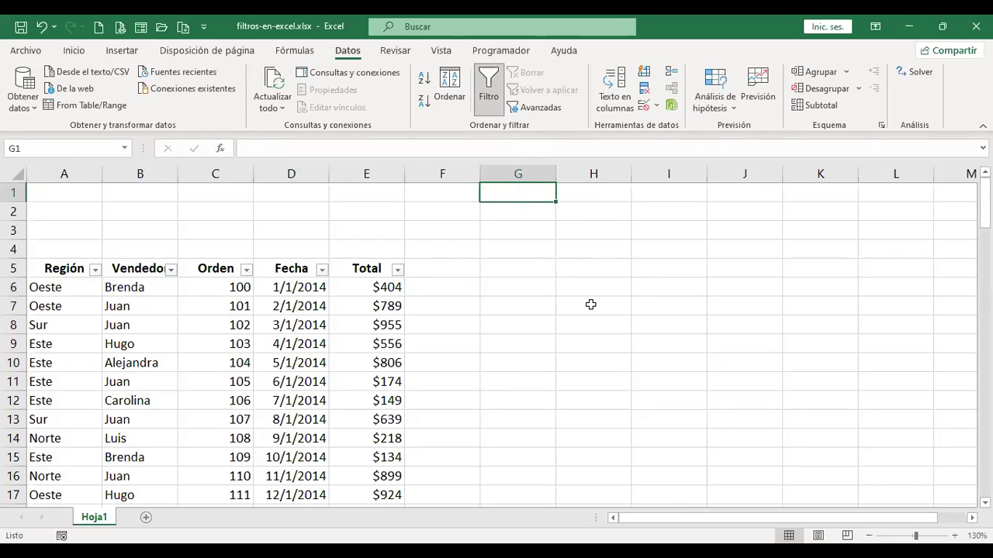
pyautogui.click(137, 268)
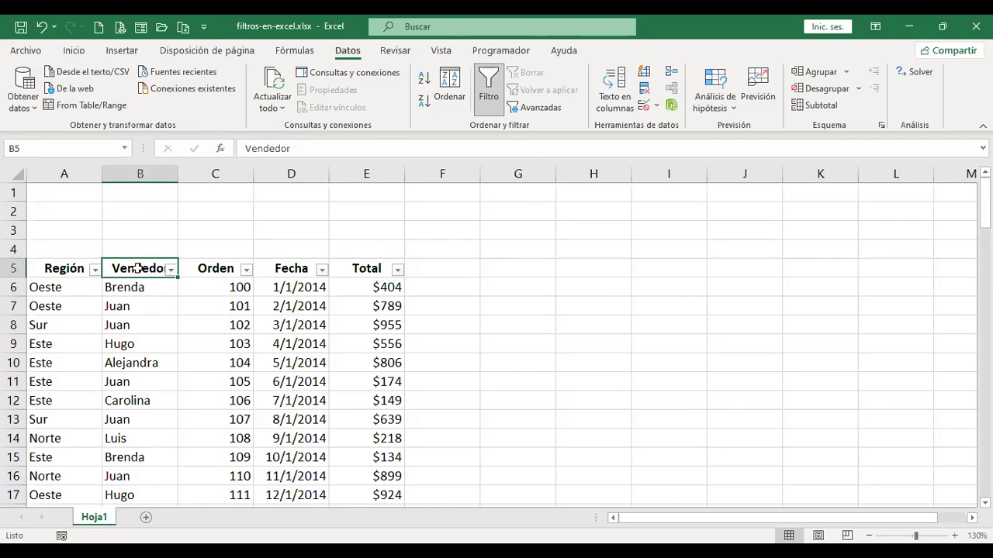
pyautogui.click(501, 189)
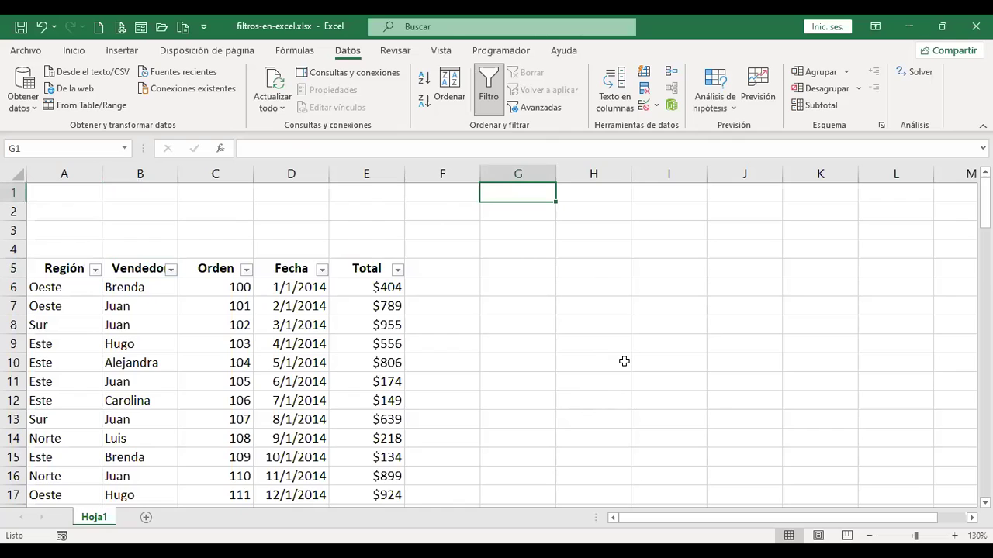
# - Copy the table's Vendedor header into G1 and its Total header into H1 as criteria headings
pyautogui.click(147, 267)
pyautogui.hotkey('ctrl', 'c')
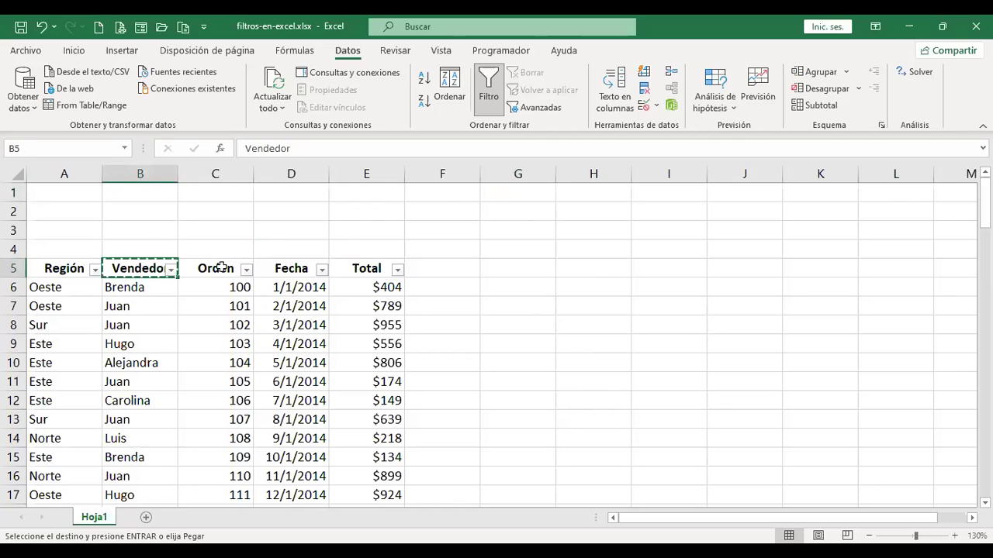
pyautogui.click(525, 190)
pyautogui.hotkey('ctrl', 'v')
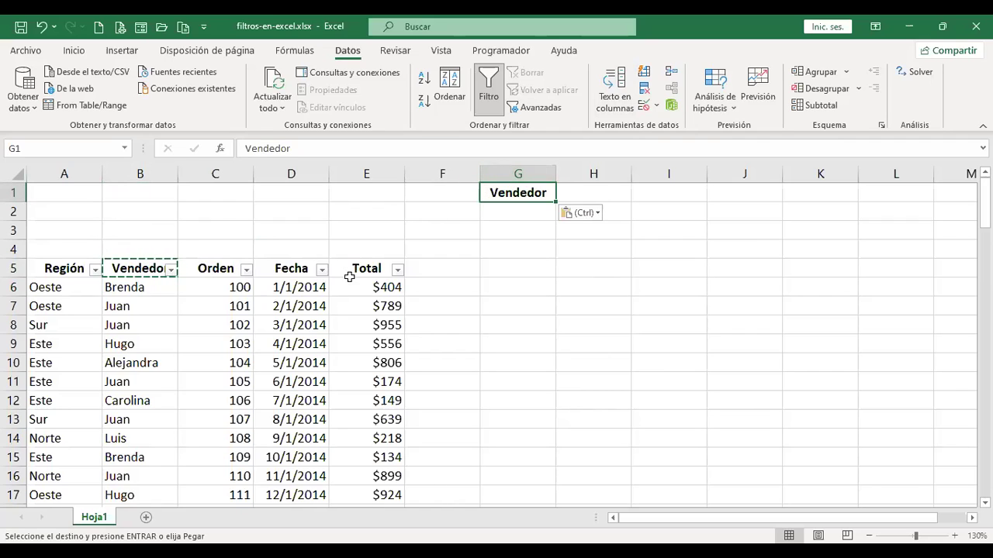
pyautogui.click(376, 269)
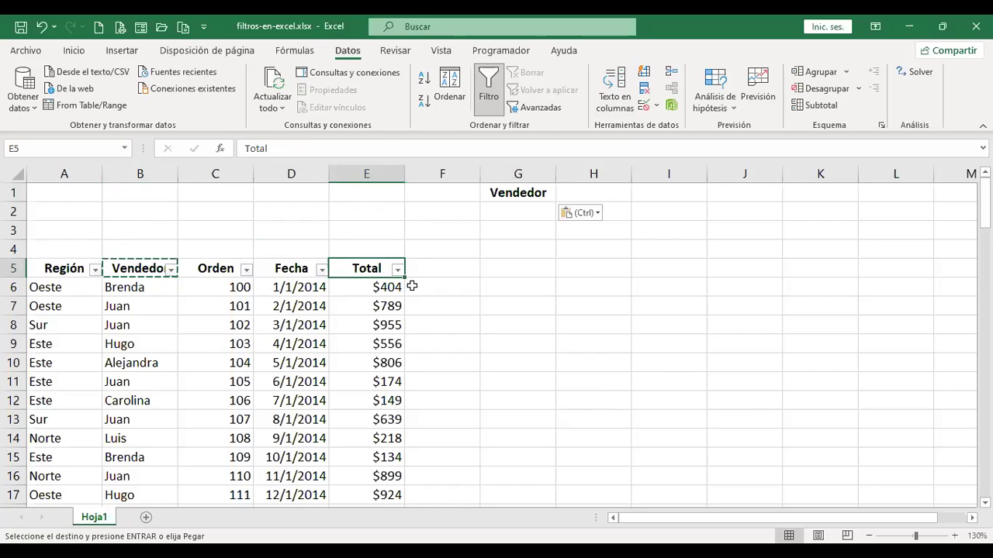
pyautogui.hotkey('ctrl', 'c')
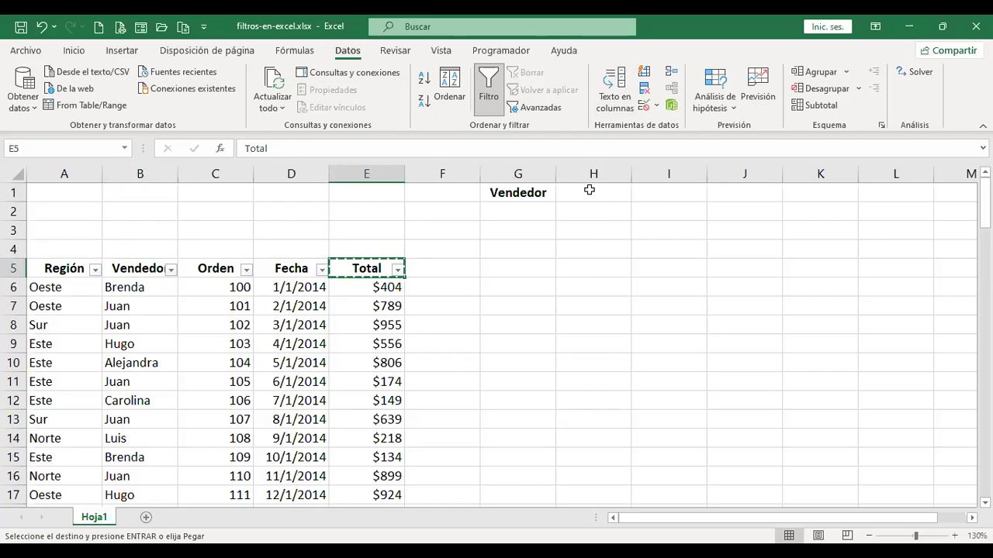
pyautogui.click(595, 192)
pyautogui.hotkey('ctrl', 'v')
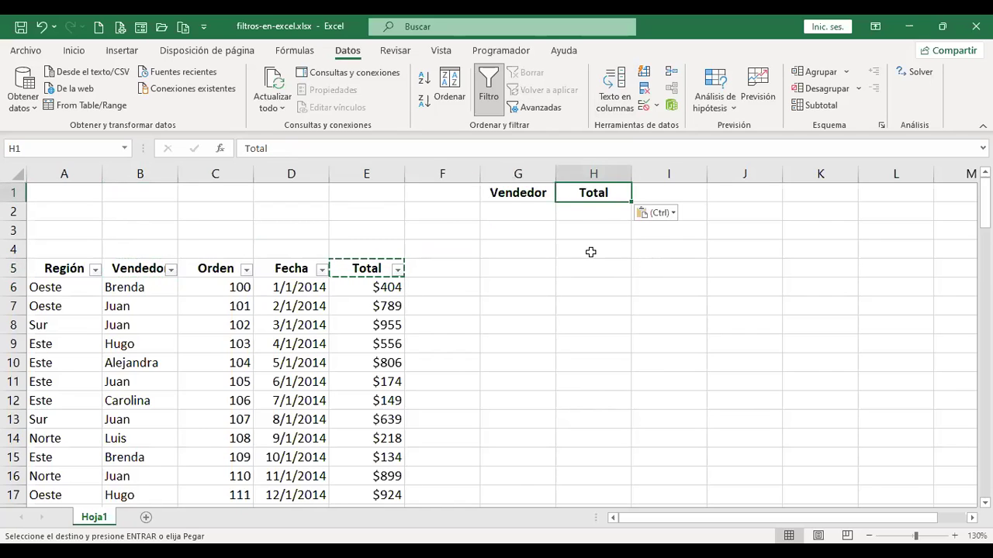
# - Enter the first name of the salesperson in B14 as the Vendedor criterion in G2, and >200 as the Total criterion in H2
pyautogui.click(528, 211)
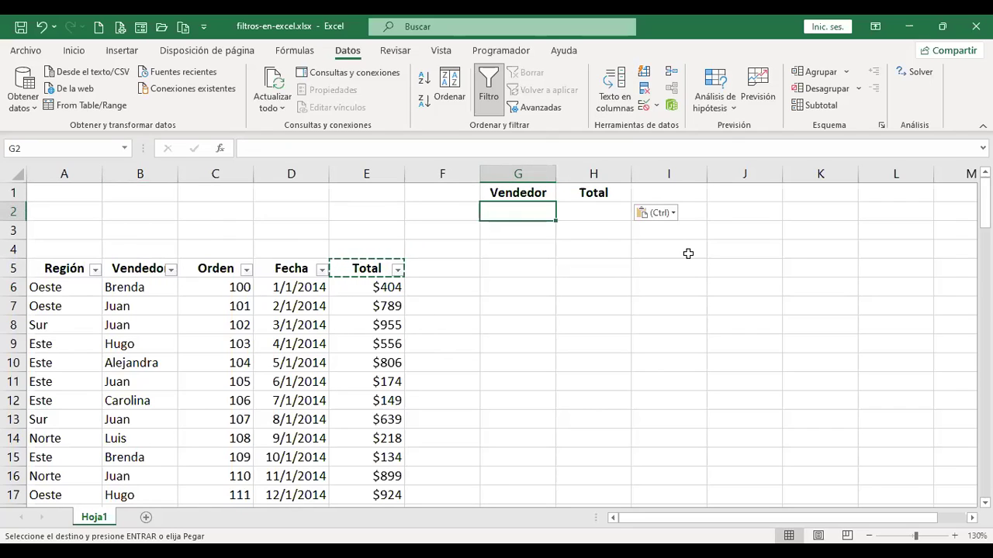
pyautogui.write('Luis')
pyautogui.press('Return')
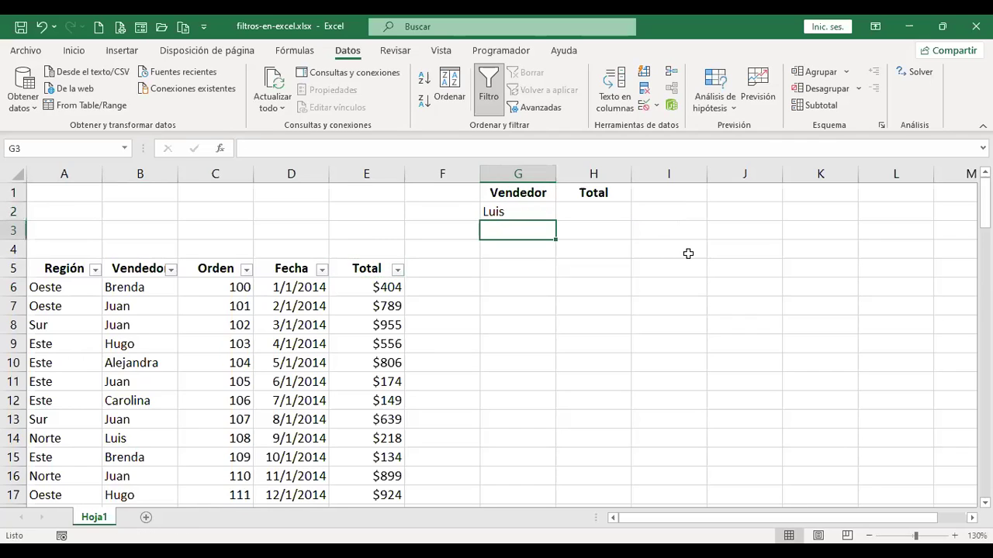
pyautogui.click(588, 208)
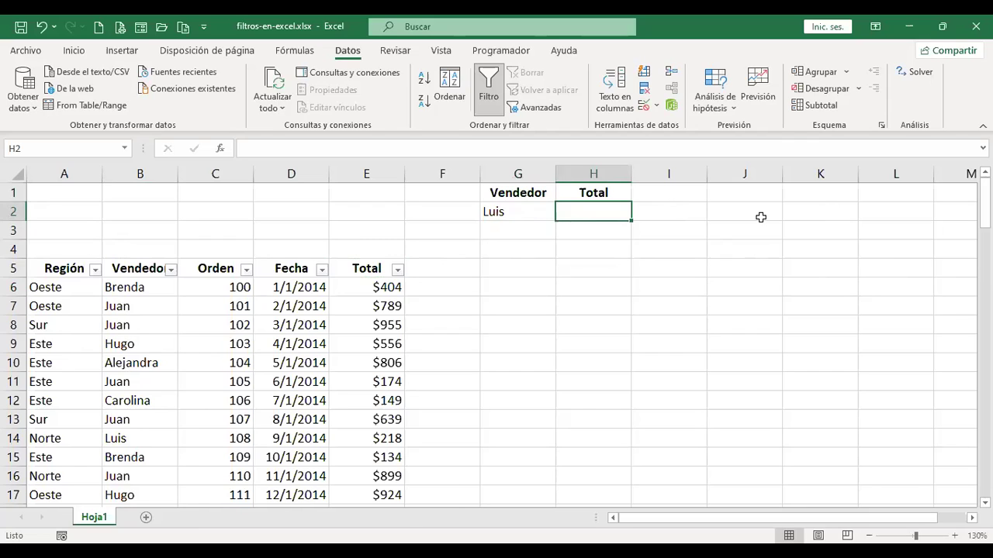
pyautogui.write('>200')
pyautogui.press('Return')
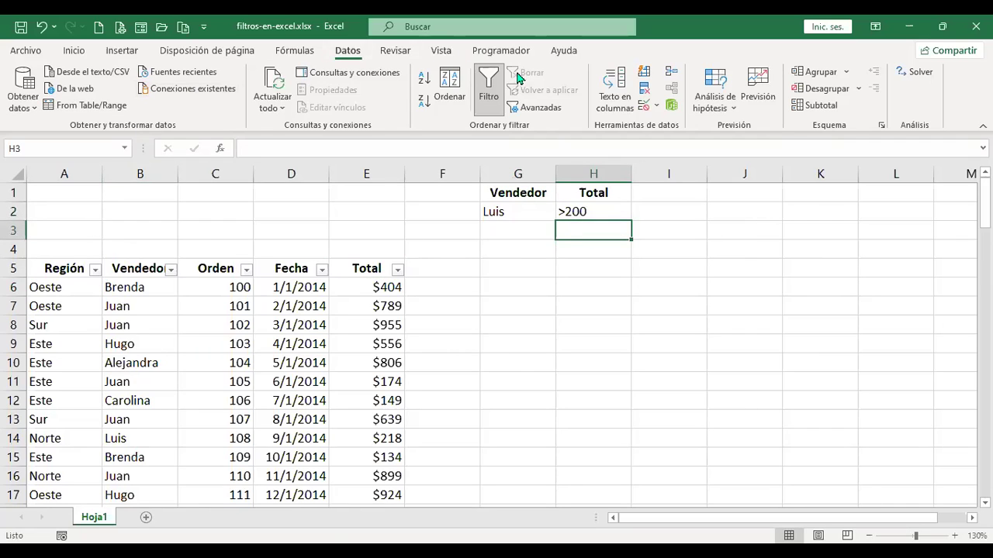
# - Apply an Advanced Filter in place on list range A5:E106 using criteria range G1:H2
pyautogui.click(540, 110)
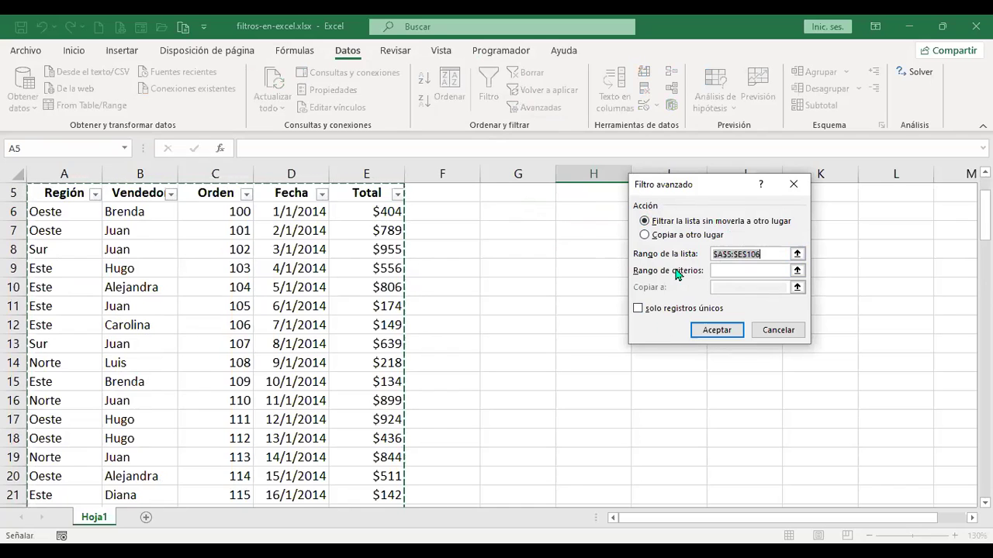
pyautogui.click(762, 270)
pyautogui.scroll(2, 612, 287)
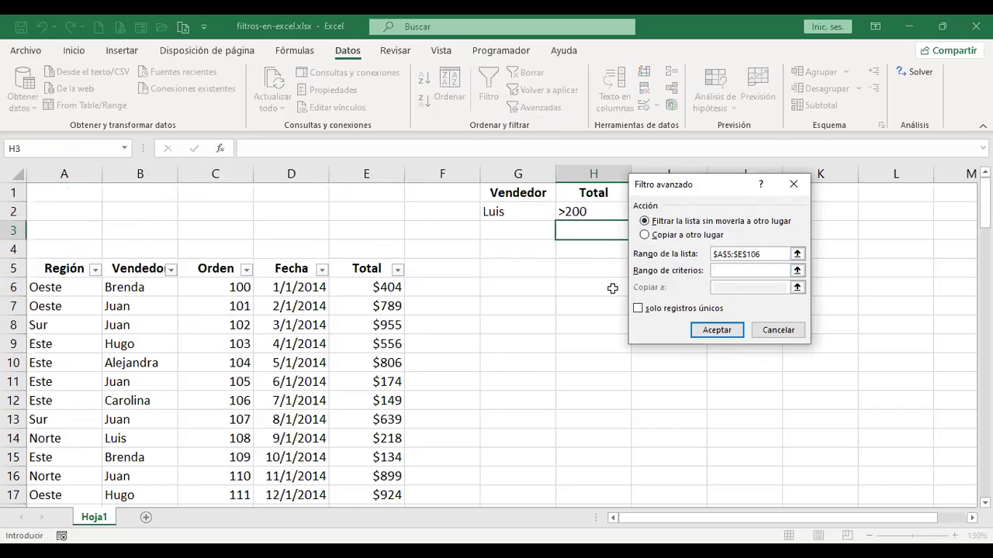
pyautogui.click(519, 190)
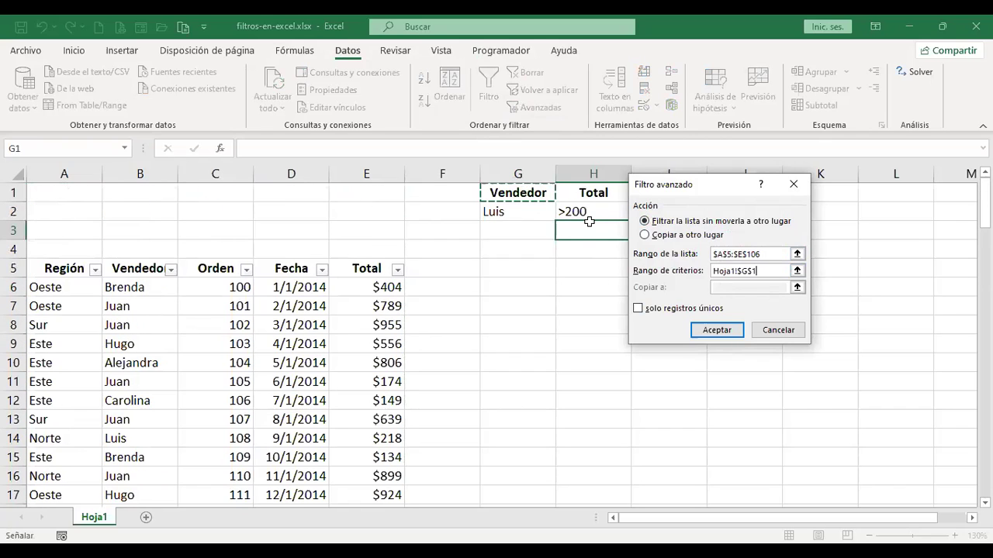
pyautogui.moveTo(518, 194); pyautogui.dragTo(590, 210)
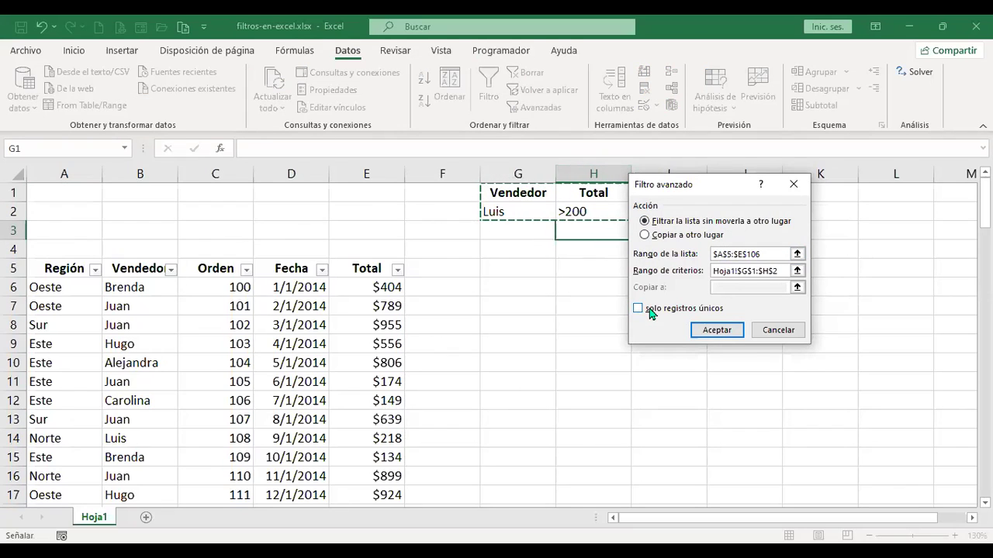
pyautogui.click(718, 337)
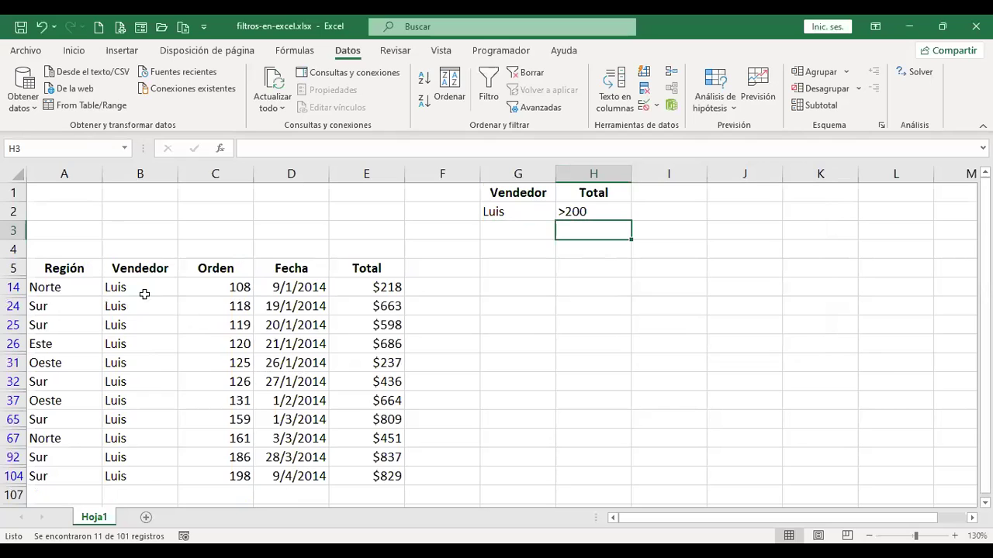
# - Review the filtered sales rows and undo the in-place advanced filter
pyautogui.scroll(-2, 142, 290)
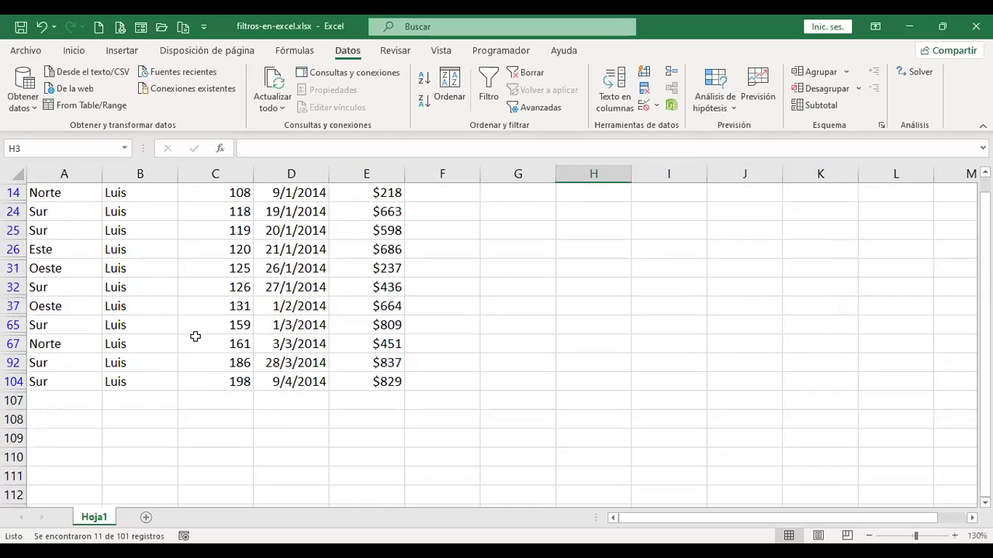
pyautogui.scroll(2, 195, 338)
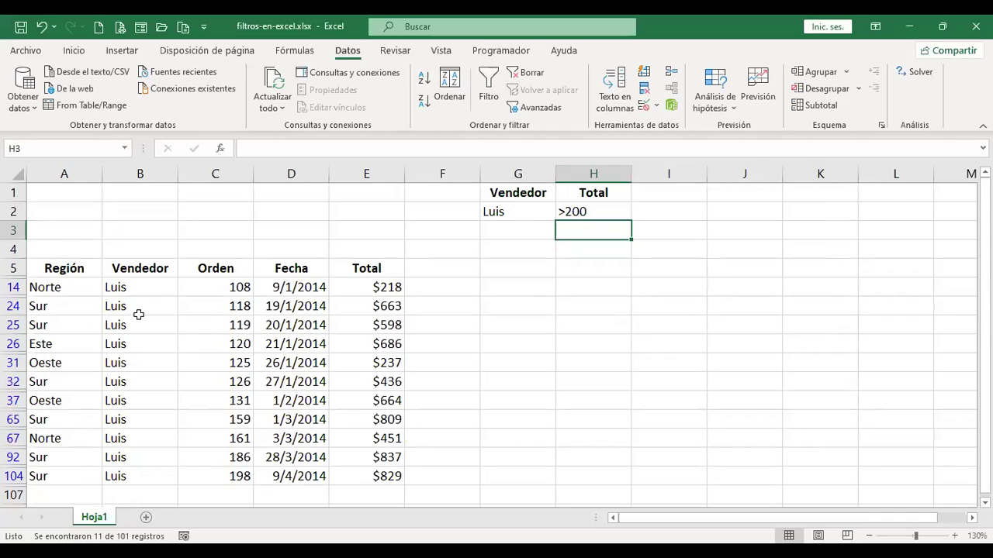
pyautogui.scroll(-1, 138, 314)
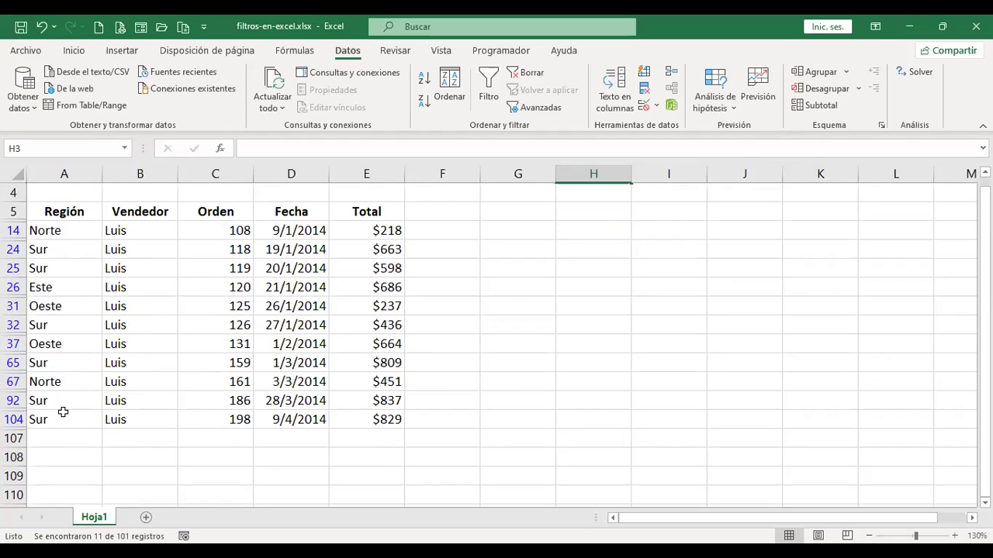
pyautogui.scroll(1, 409, 385)
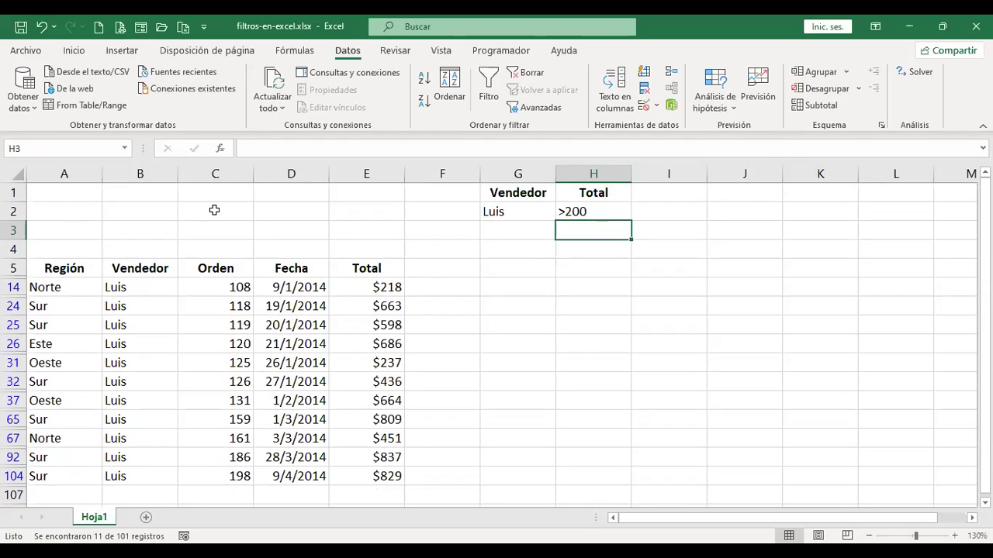
pyautogui.click(43, 26)
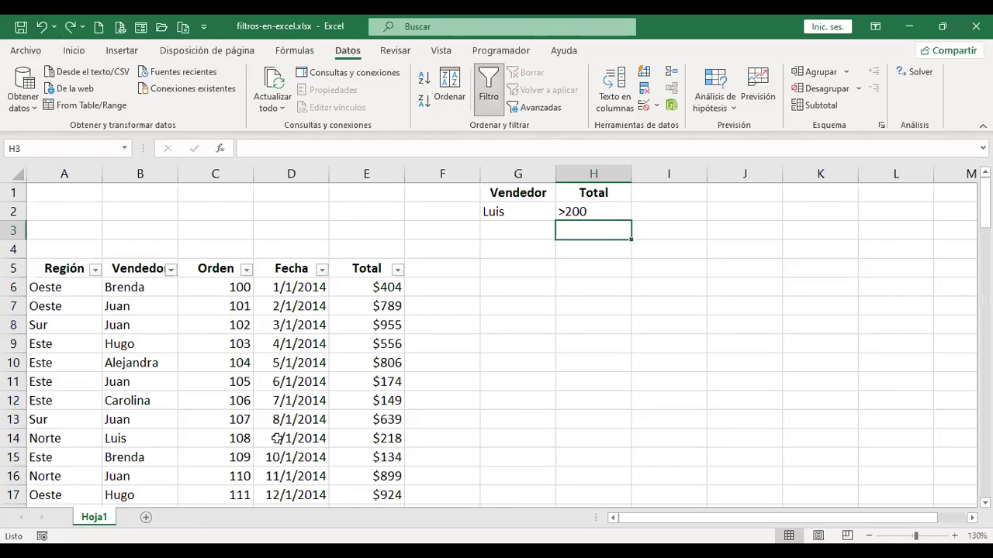
# - Set up an Advanced Filter on A5:E106 that copies to another location, with criteria range G1:H2
pyautogui.click(237, 346)
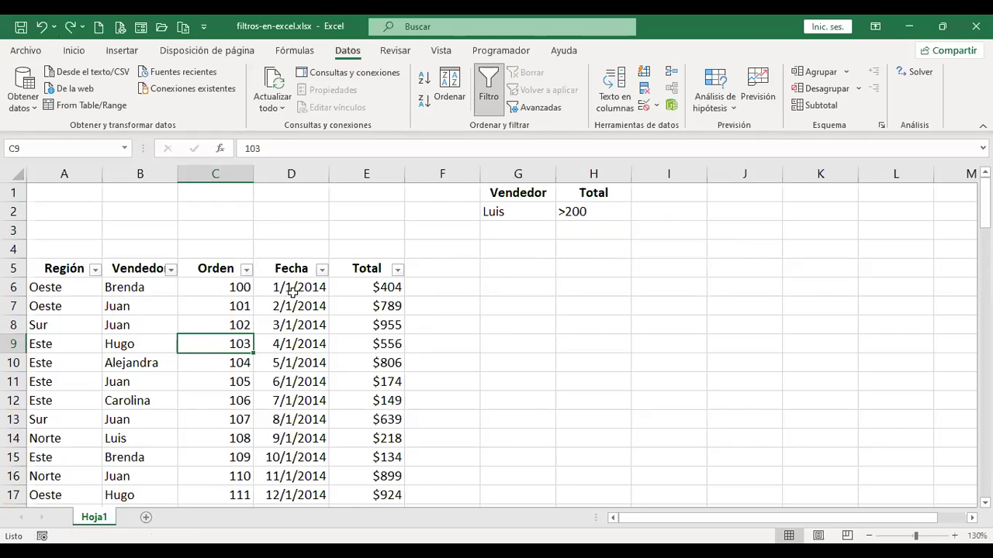
pyautogui.click(549, 108)
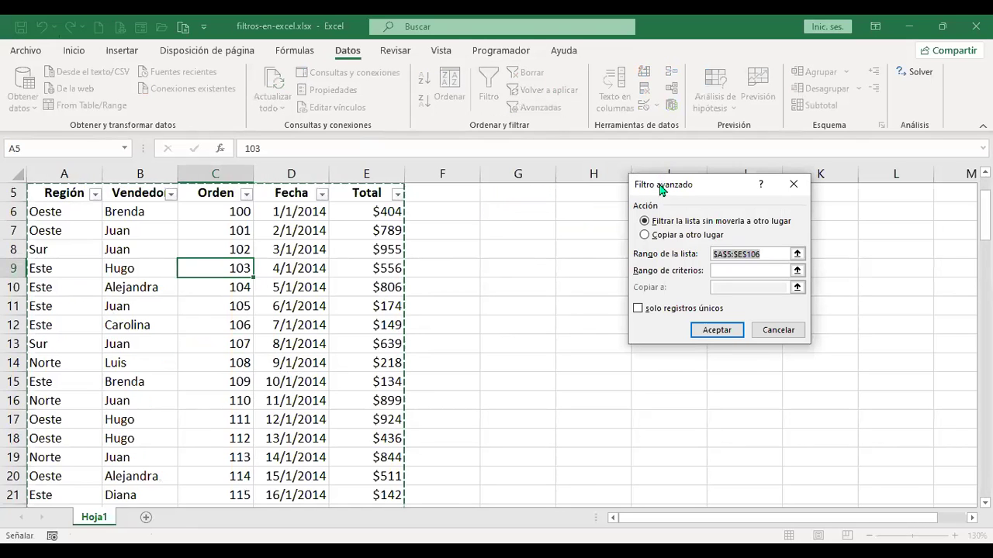
pyautogui.click(644, 236)
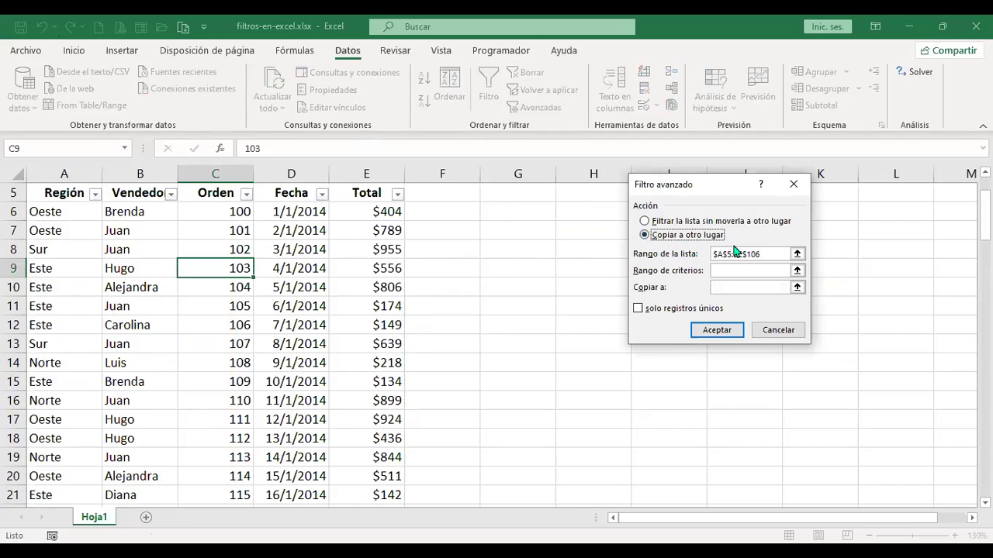
pyautogui.click(769, 254)
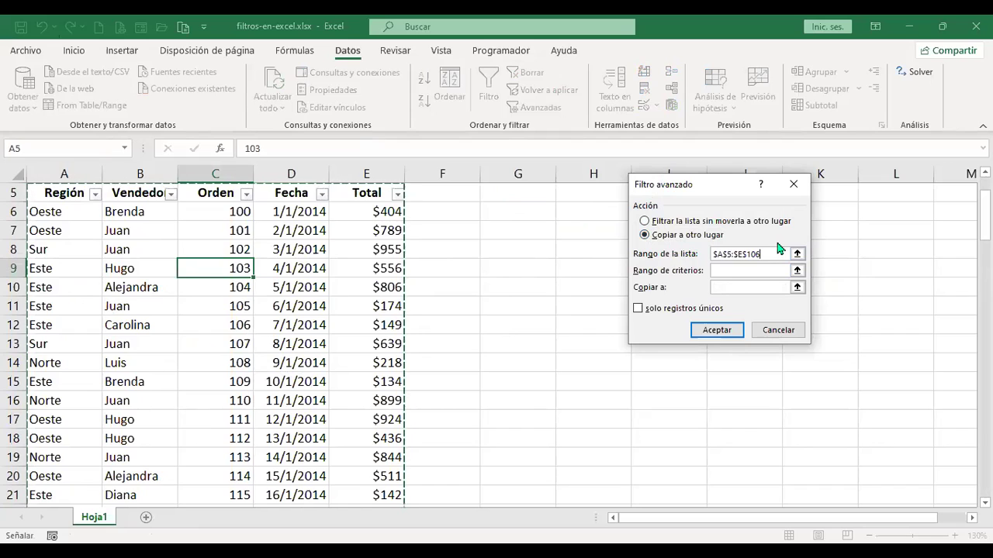
pyautogui.click(762, 271)
pyautogui.scroll(2, 586, 277)
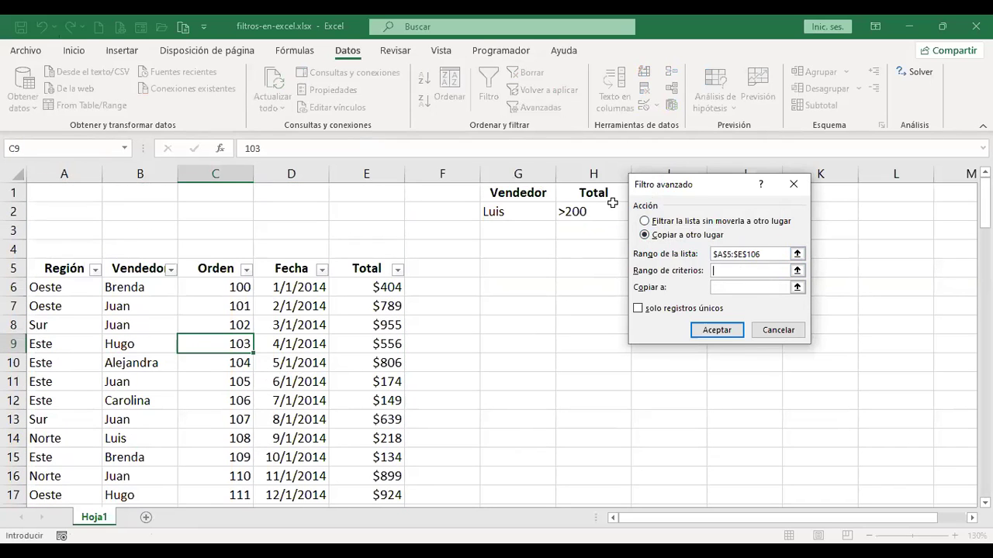
pyautogui.moveTo(496, 192); pyautogui.dragTo(590, 212)
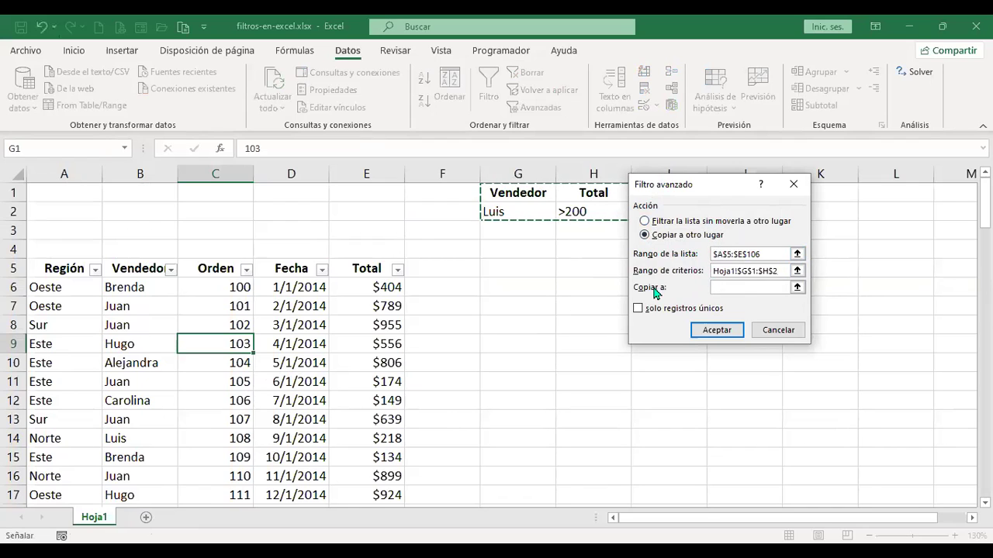
# - Set the Advanced Filter's copy destination to cell I5 and run the filter
pyautogui.click(750, 289)
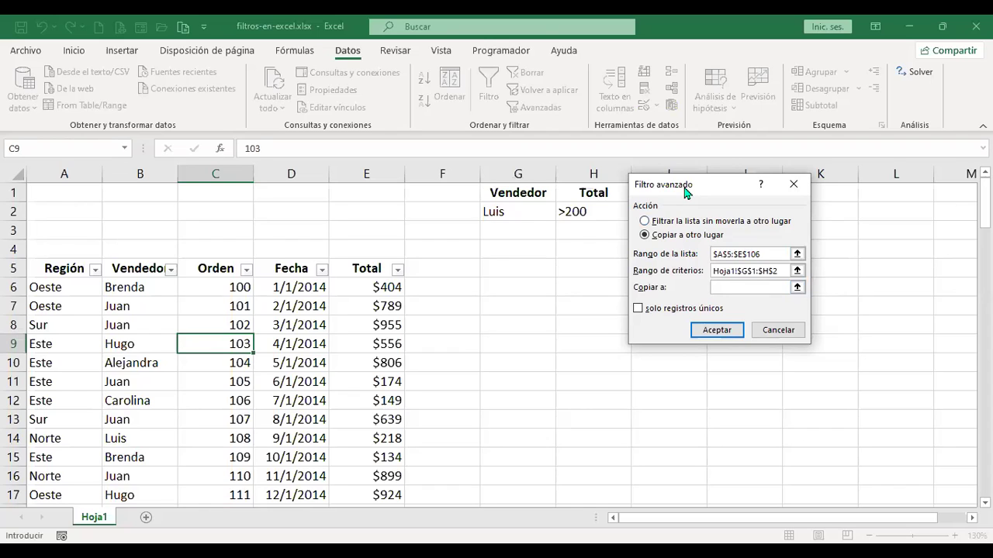
pyautogui.moveTo(686, 192); pyautogui.dragTo(497, 267)
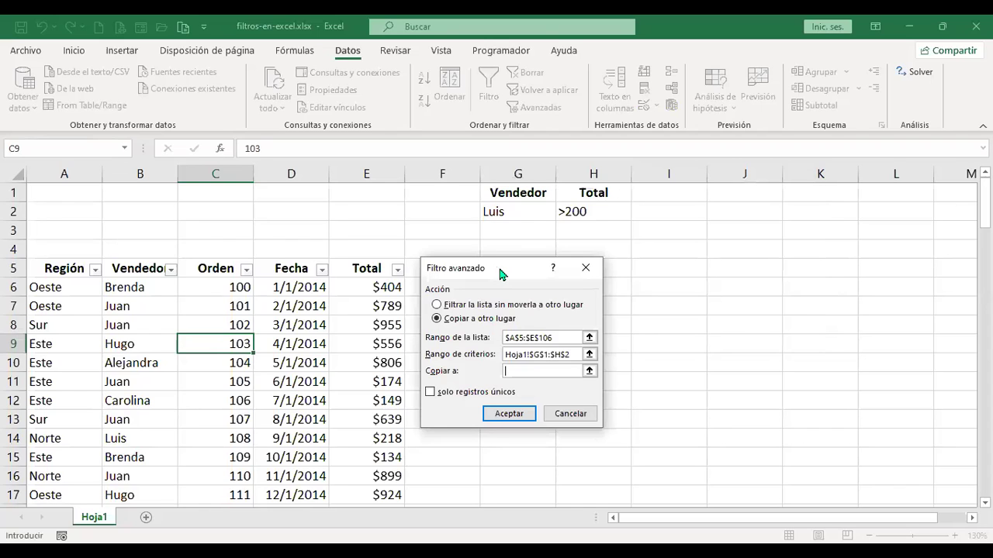
pyautogui.click(675, 271)
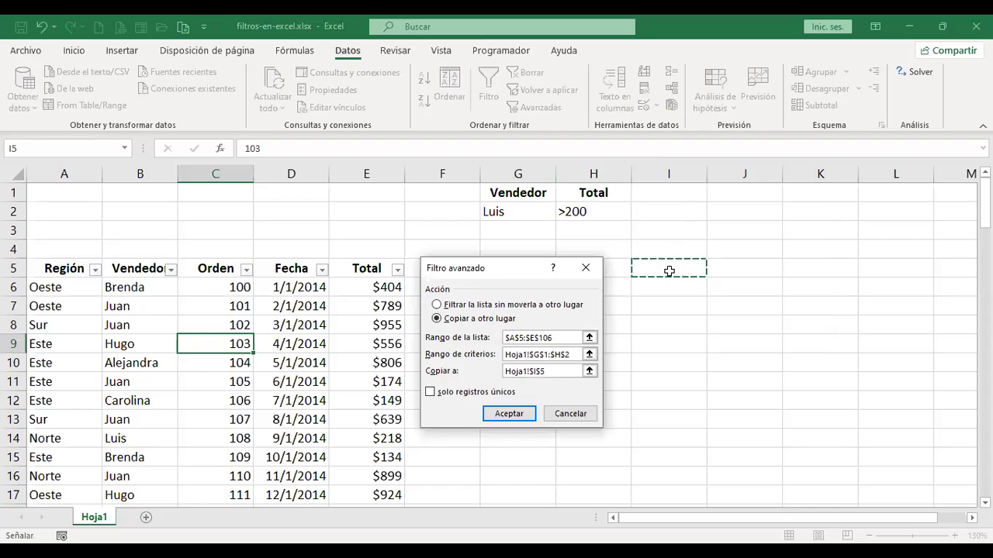
pyautogui.click(509, 414)
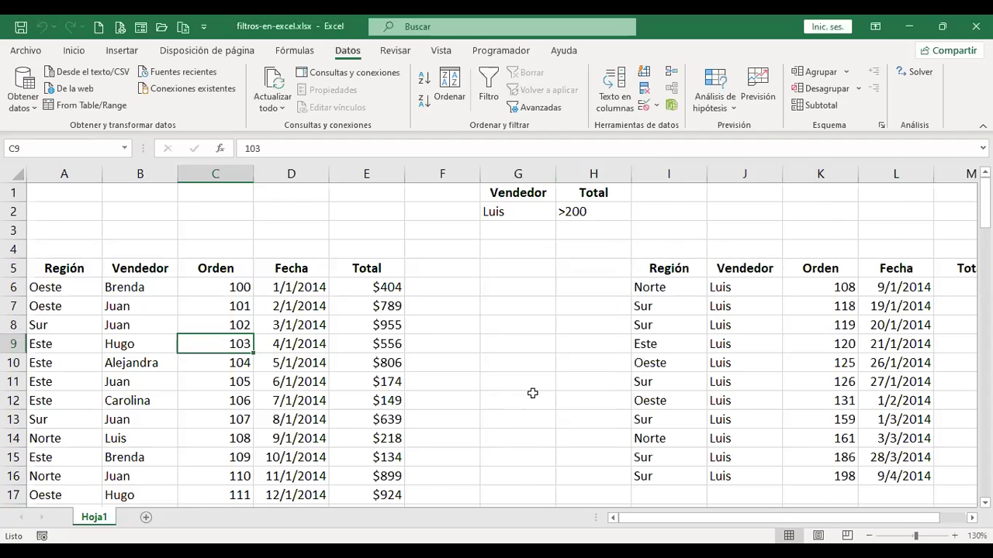
# - Compare the extracted records starting at I5 with the original sales table
pyautogui.moveTo(678, 521); pyautogui.dragTo(731, 522)
pyautogui.click(727, 283)
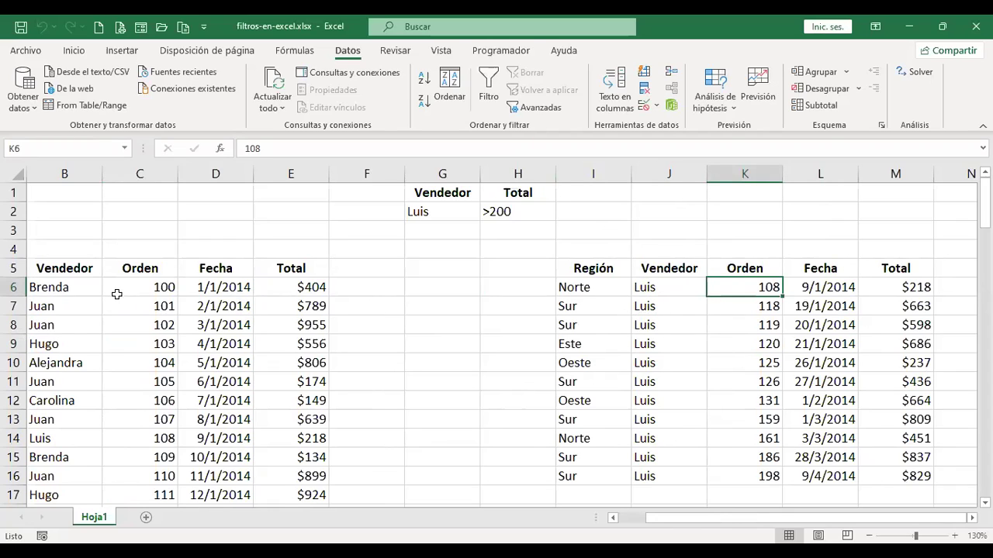
pyautogui.click(150, 283)
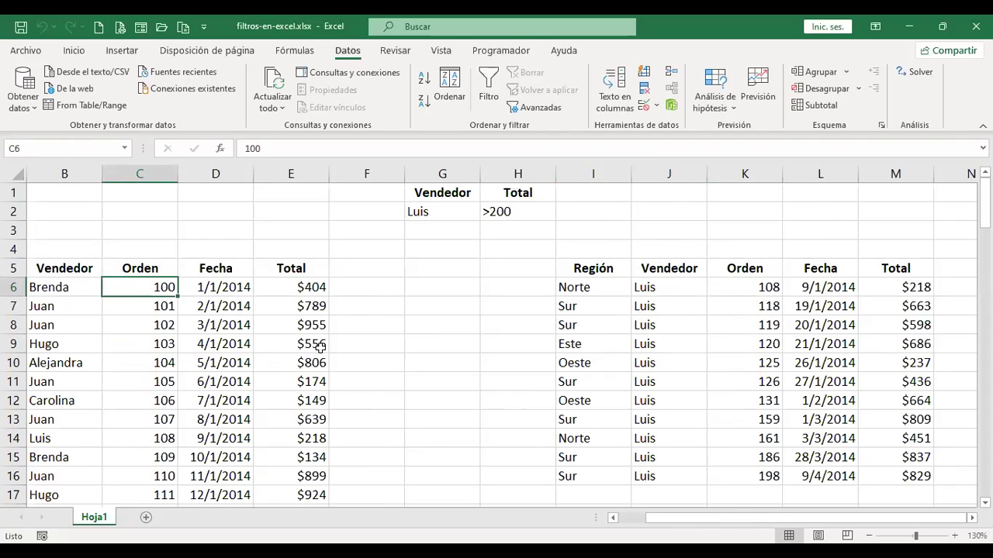
pyautogui.click(665, 287)
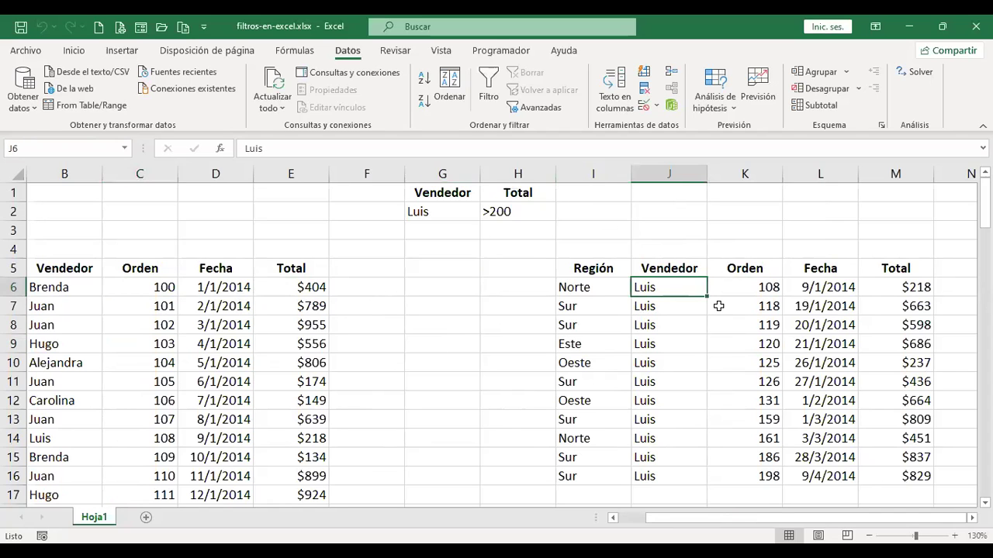
pyautogui.scroll(-2, 719, 306)
pyautogui.scroll(2, 719, 307)
pyautogui.click(595, 172)
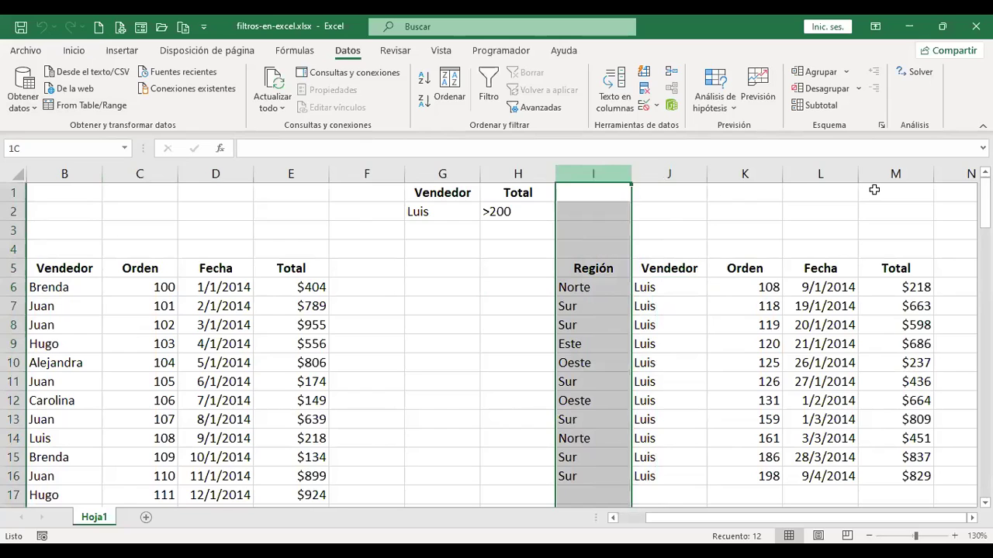
pyautogui.keyDown('shift'); pyautogui.click(902, 173); pyautogui.keyUp('shift')
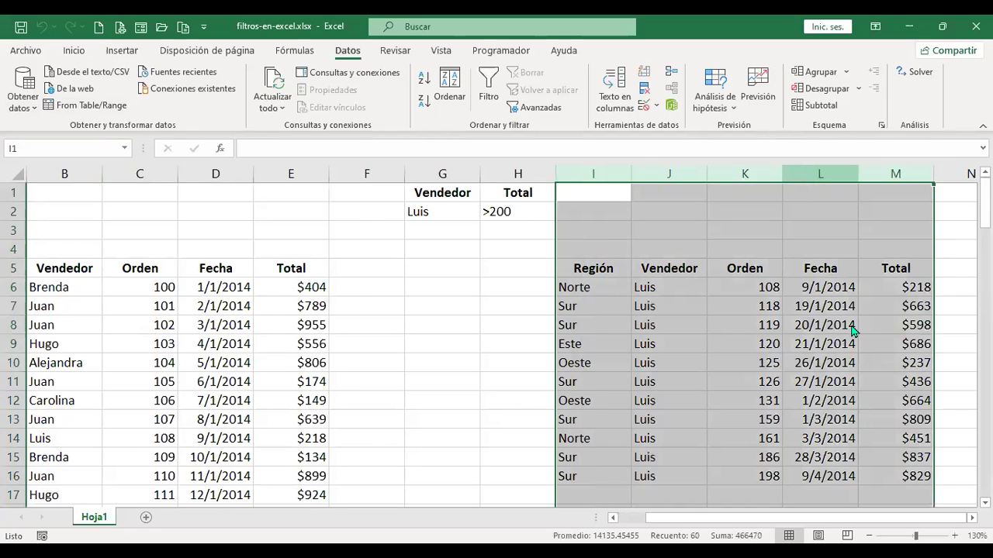
pyautogui.hotkey('shift', 'F10')
pyautogui.press('Escape')
# - Clear the extracted records in I5:M16 and return to the start of the sheet
pyautogui.click(589, 282)
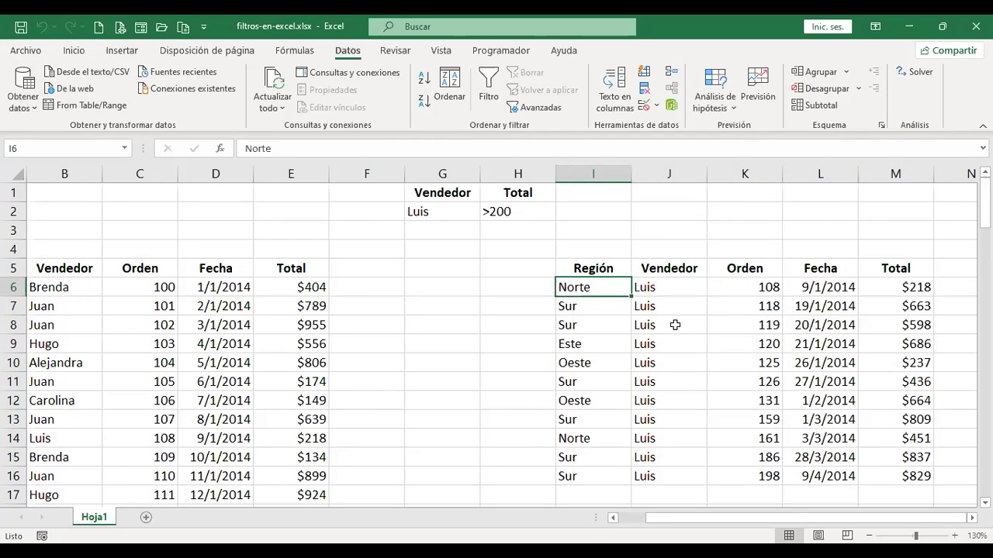
pyautogui.press('Up')
pyautogui.hotkey('ctrl', 'a')
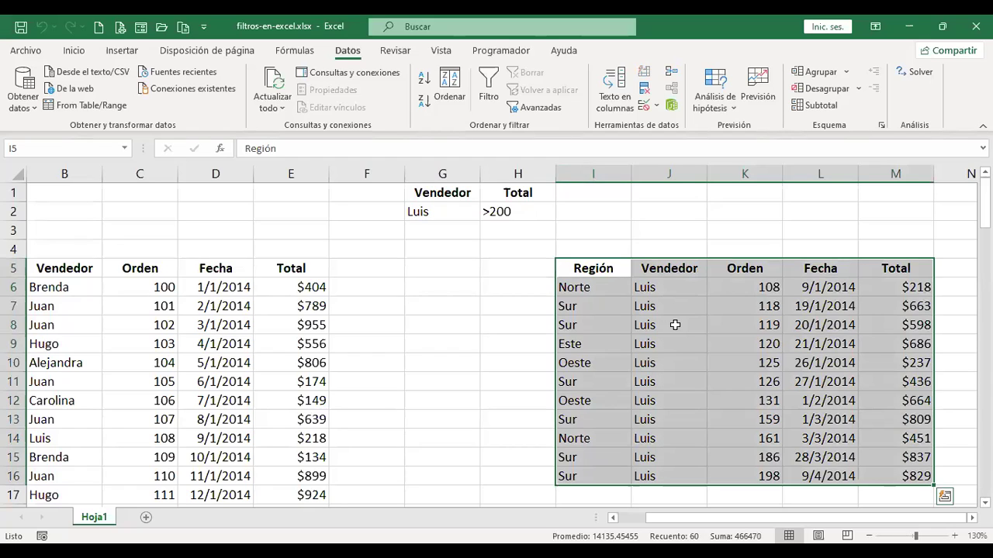
pyautogui.press('Delete')
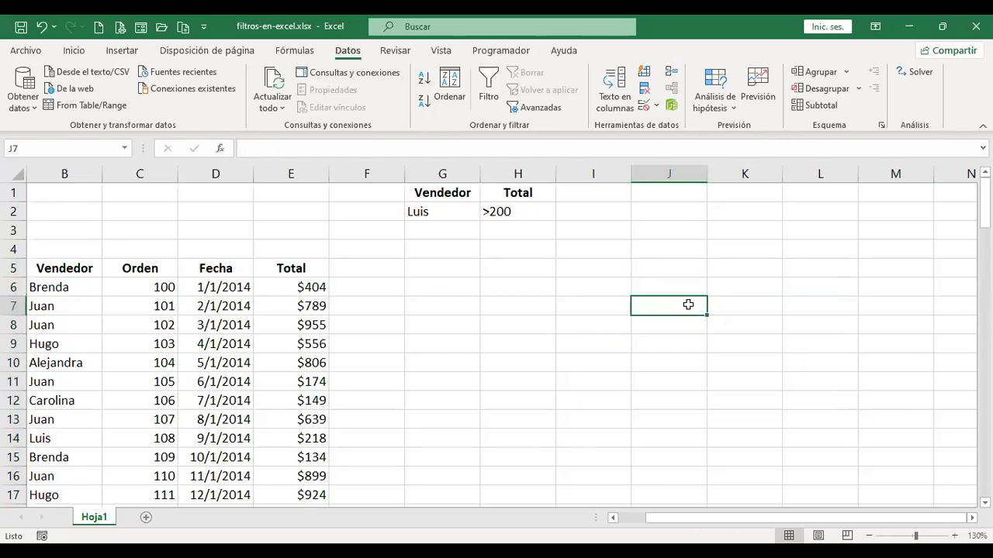
pyautogui.hotkey('ctrl', 'Home')
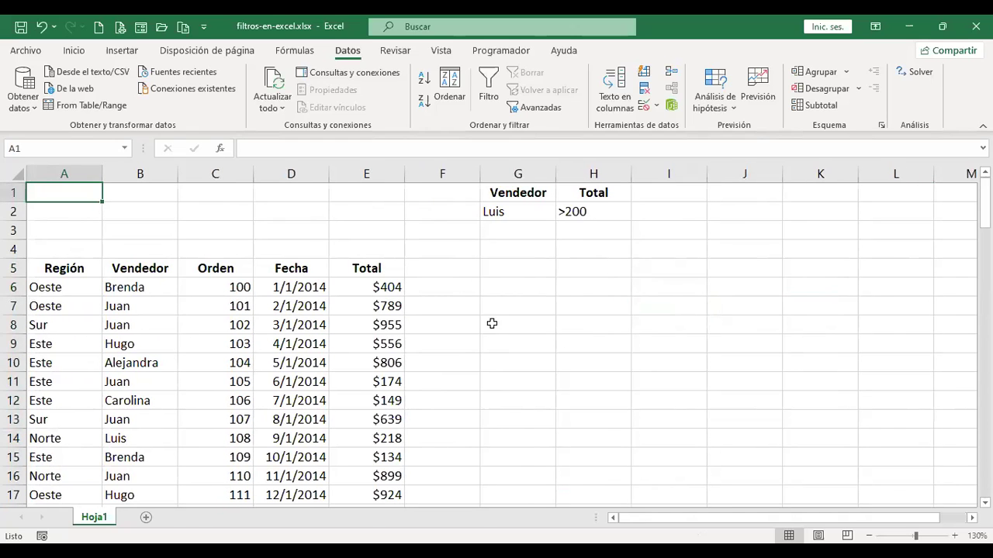
# - Replace the Vendedor criteria header in G1 with the Región header copied from A5
pyautogui.click(516, 229)
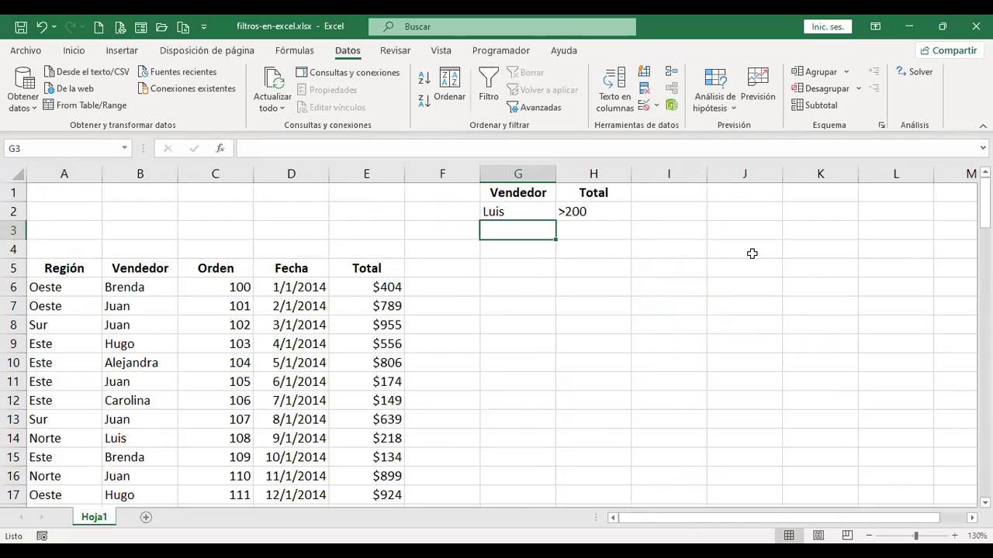
pyautogui.press('Up')
pyautogui.press('Up')
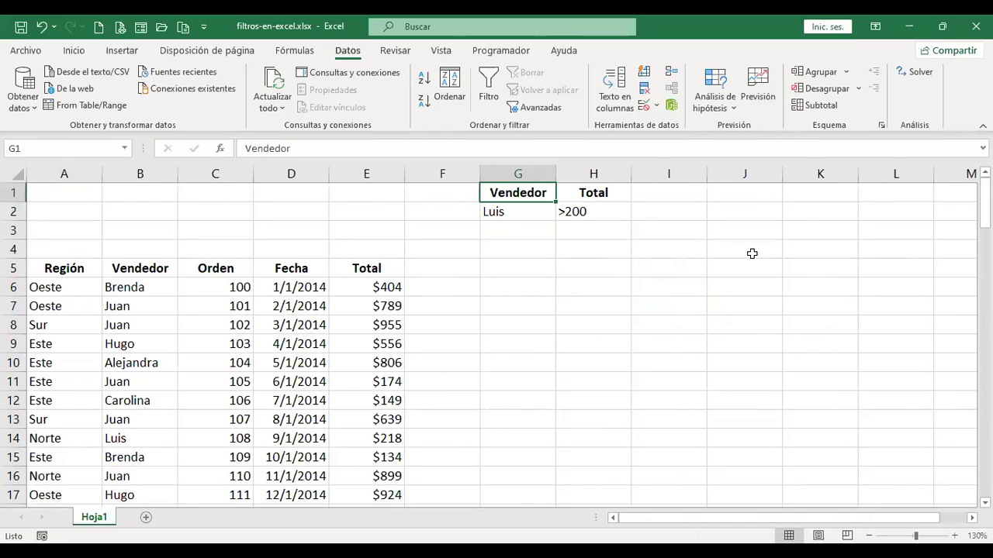
pyautogui.press('Delete')
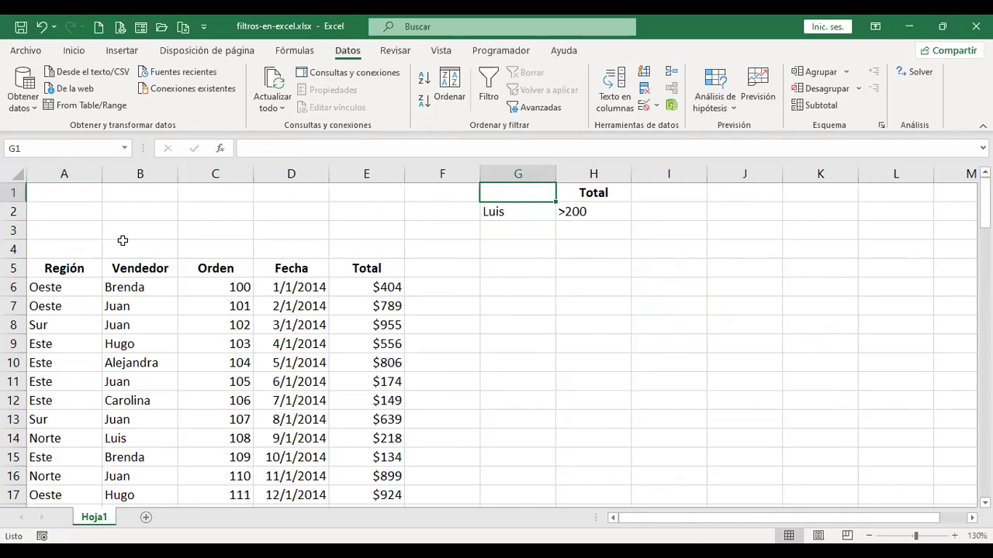
pyautogui.click(74, 268)
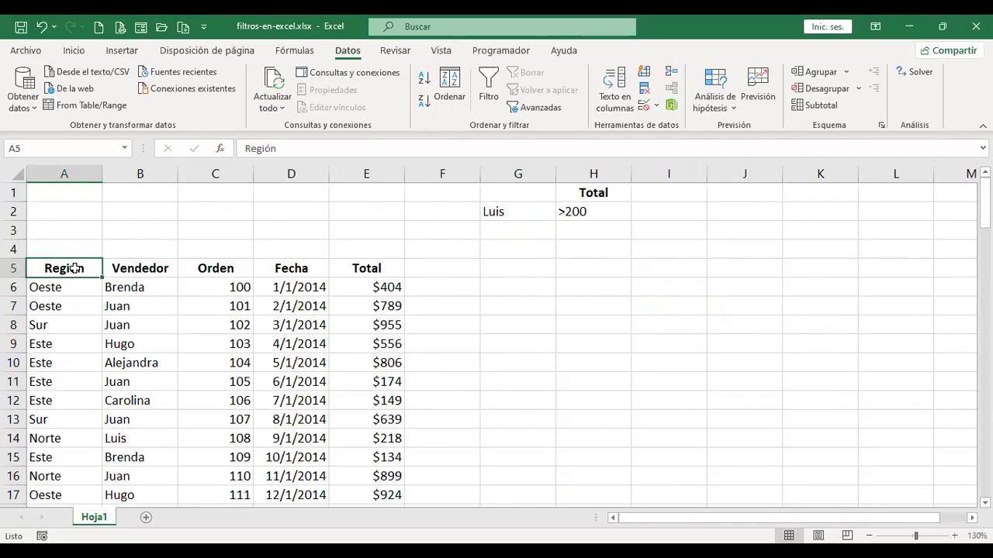
pyautogui.click(516, 194)
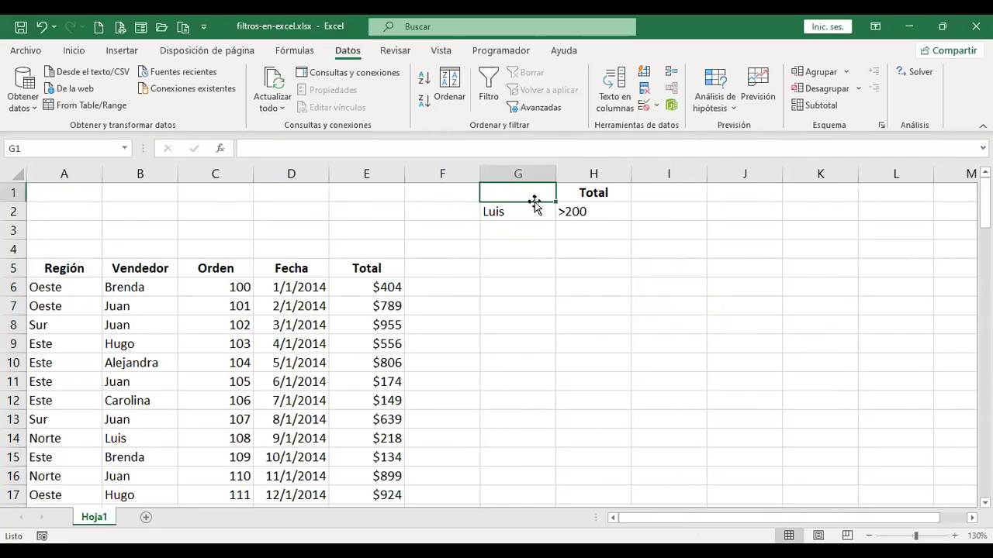
pyautogui.click(68, 267)
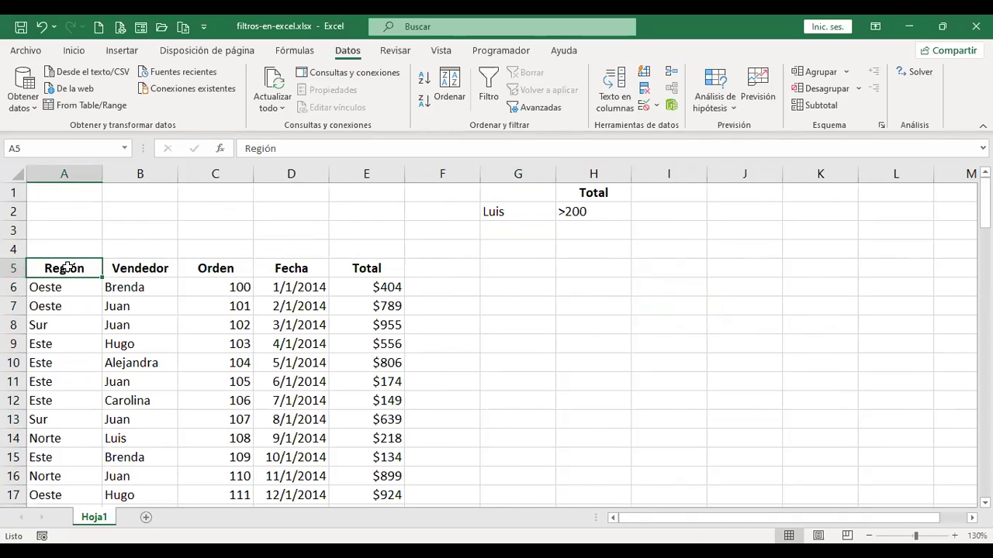
pyautogui.hotkey('ctrl', 'c')
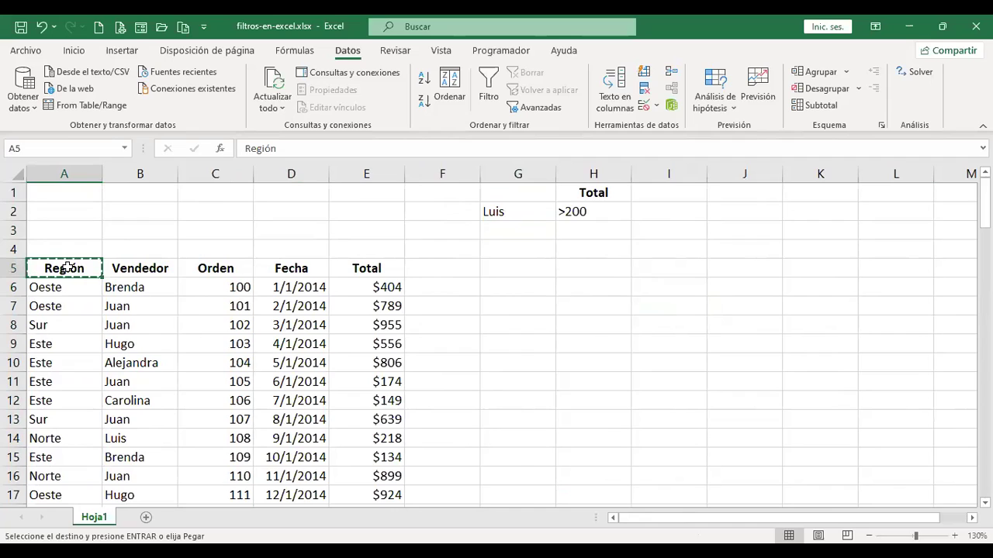
pyautogui.click(515, 191)
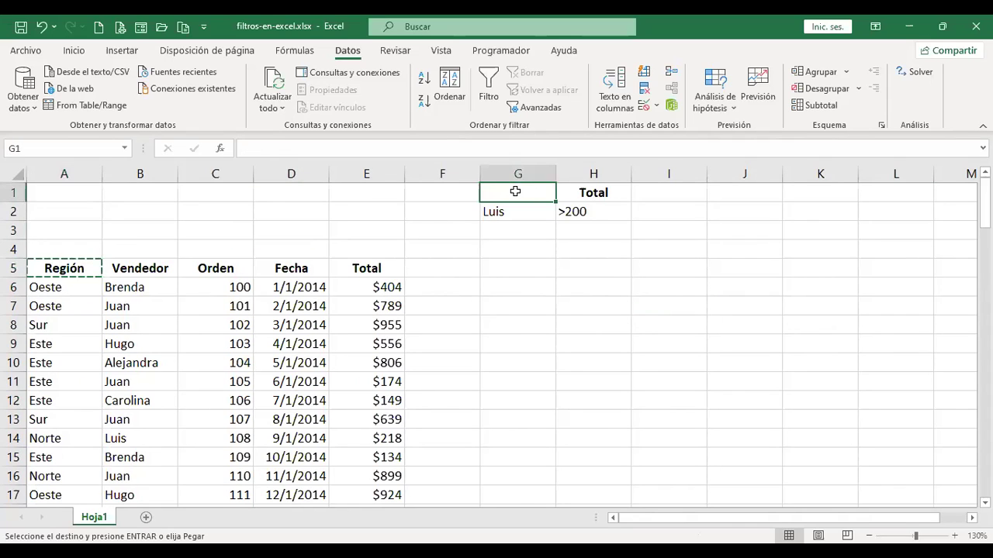
pyautogui.hotkey('ctrl', 'v')
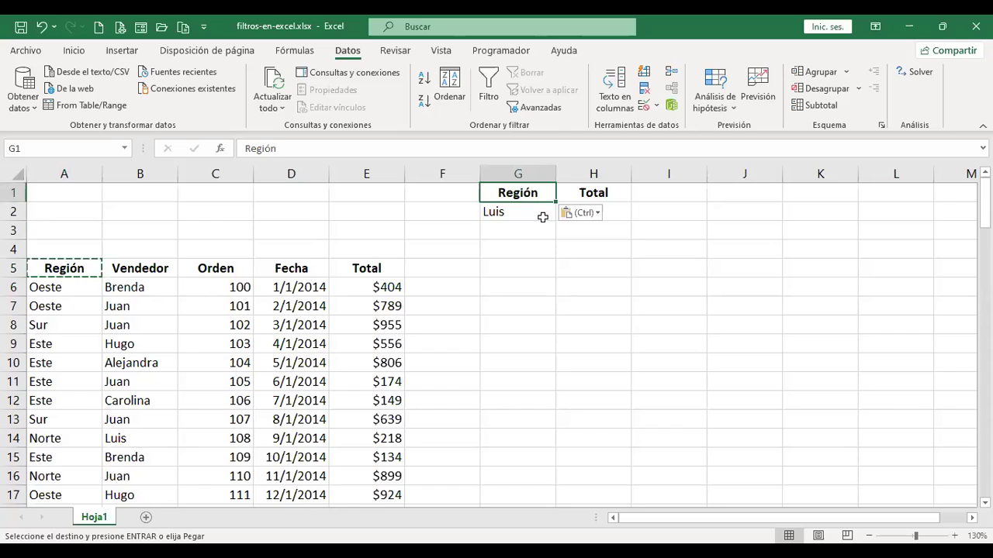
# - Set the Región criterion in G2 to Sur and select the Total criterion in H2
pyautogui.click(530, 212)
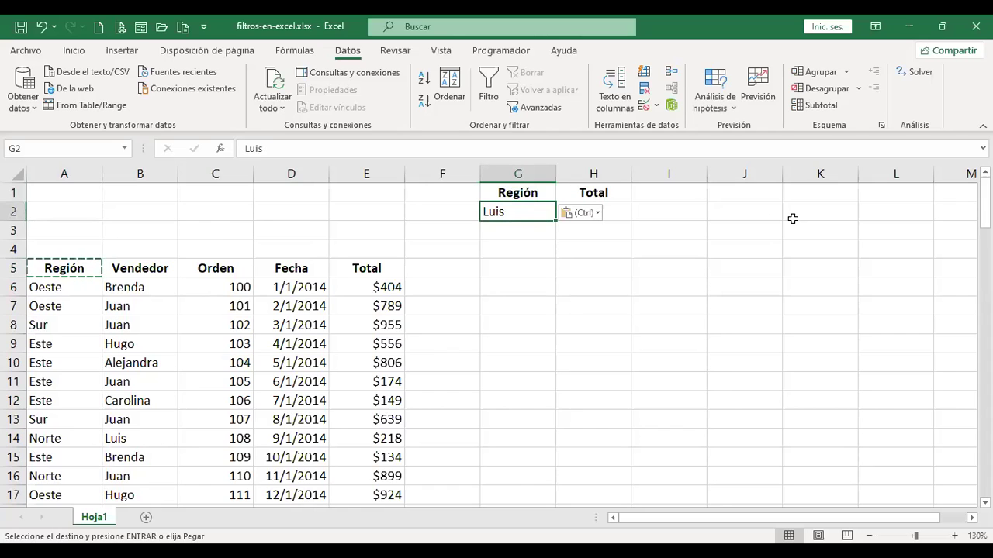
pyautogui.write('Sur')
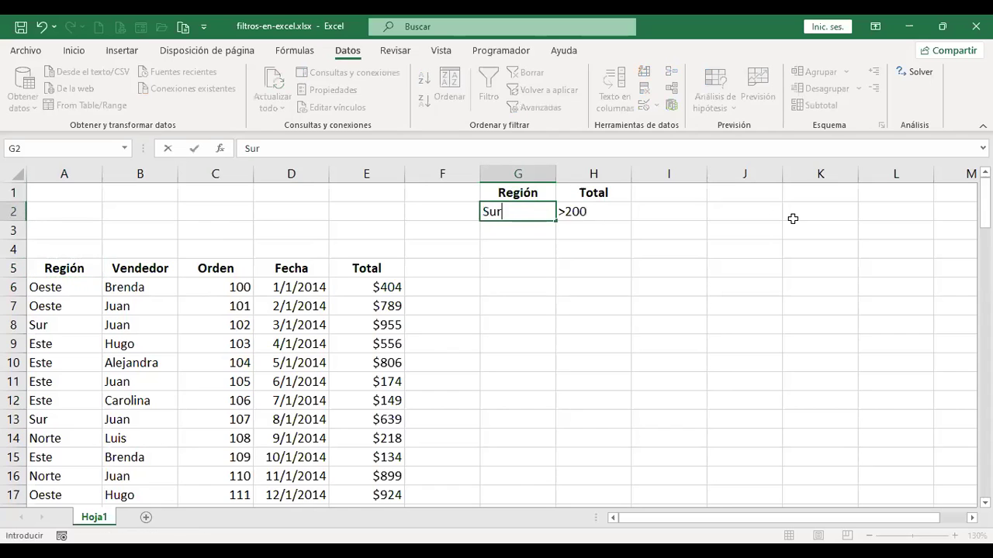
pyautogui.press('Return')
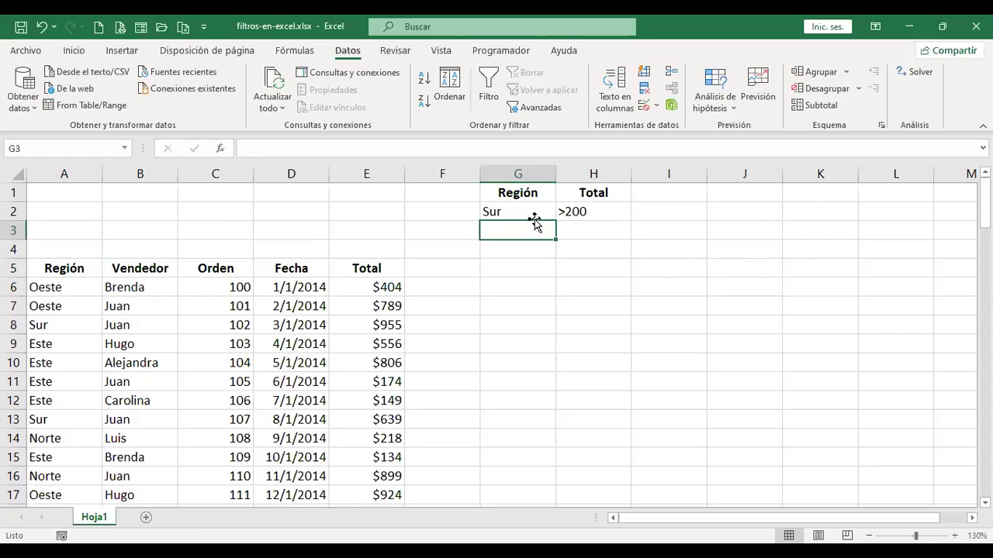
pyautogui.click(600, 211)
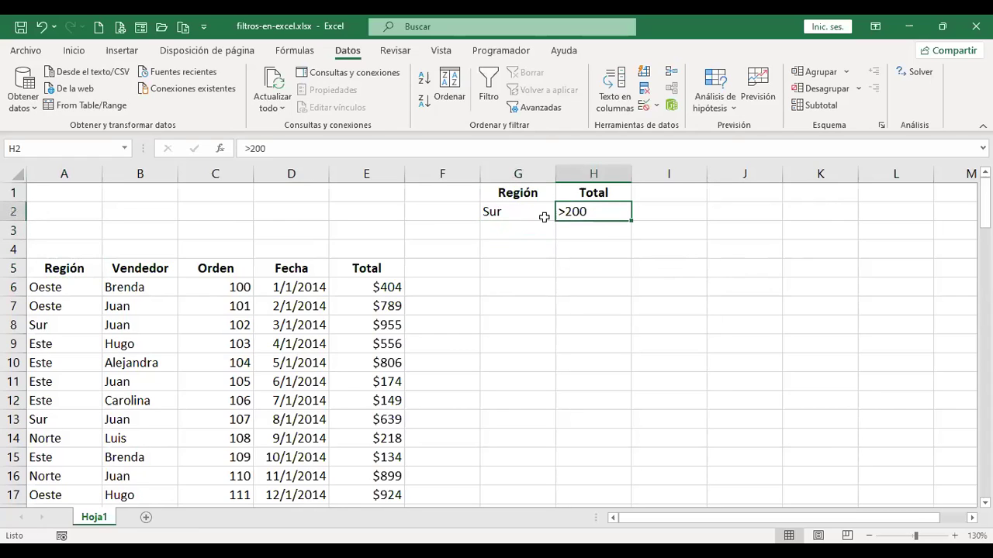
# - Set up an Advanced Filter on A5:E106 that copies to another location, reselecting G1:H2 as the criteria range
pyautogui.click(547, 108)
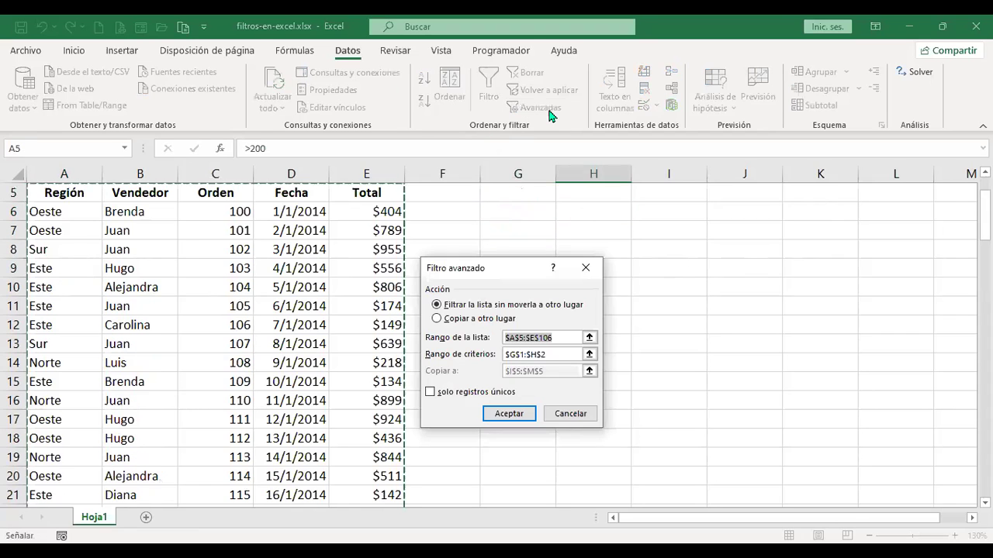
pyautogui.click(437, 318)
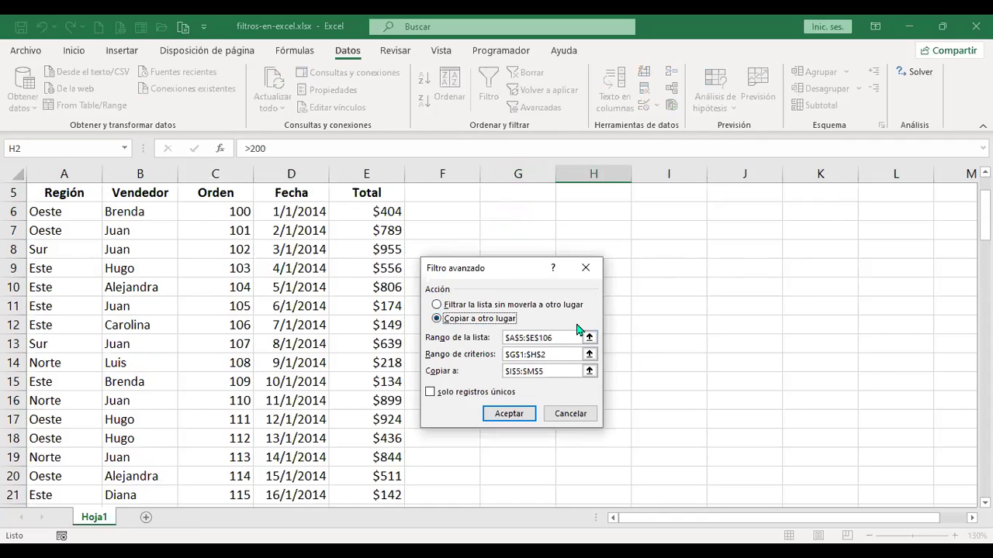
pyautogui.click(566, 338)
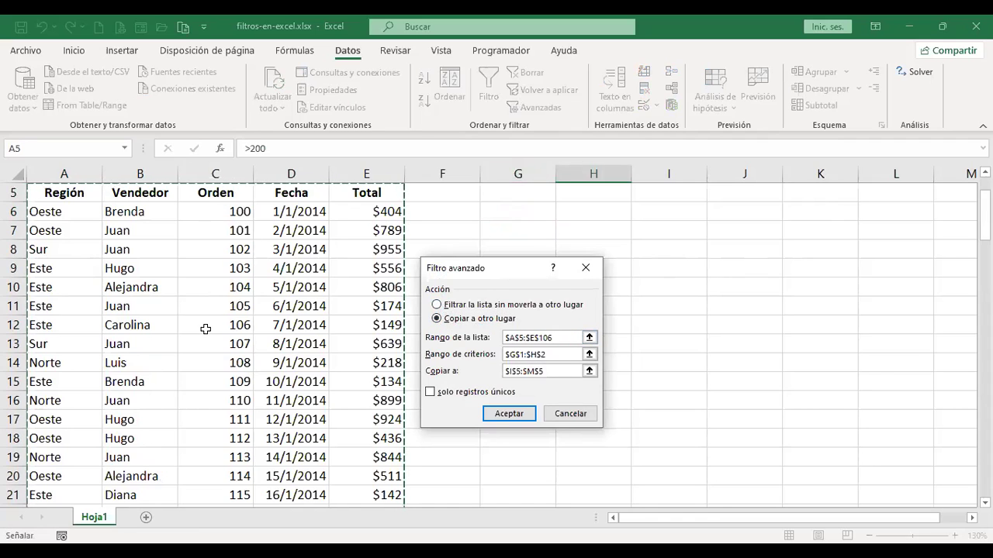
pyautogui.click(563, 354)
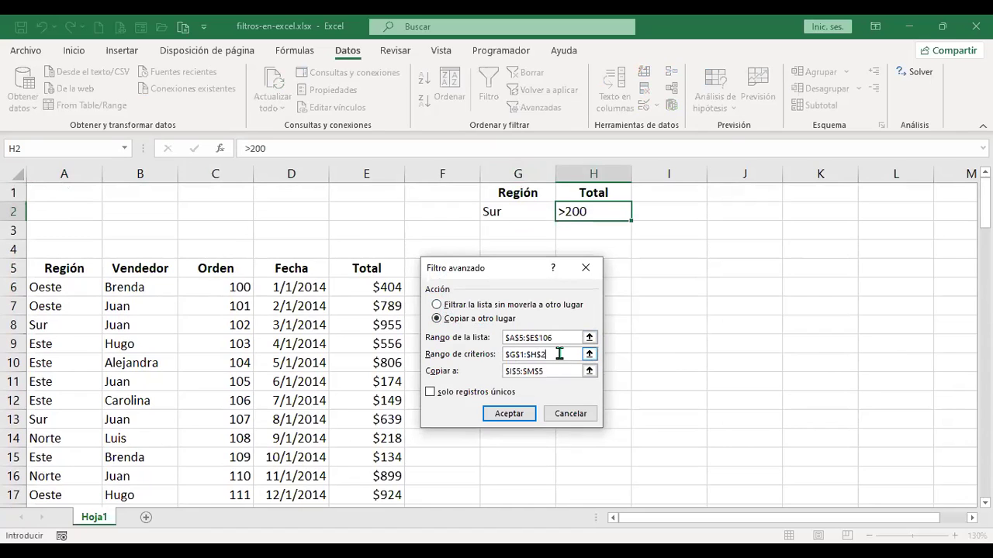
pyautogui.moveTo(552, 354); pyautogui.dragTo(479, 355)
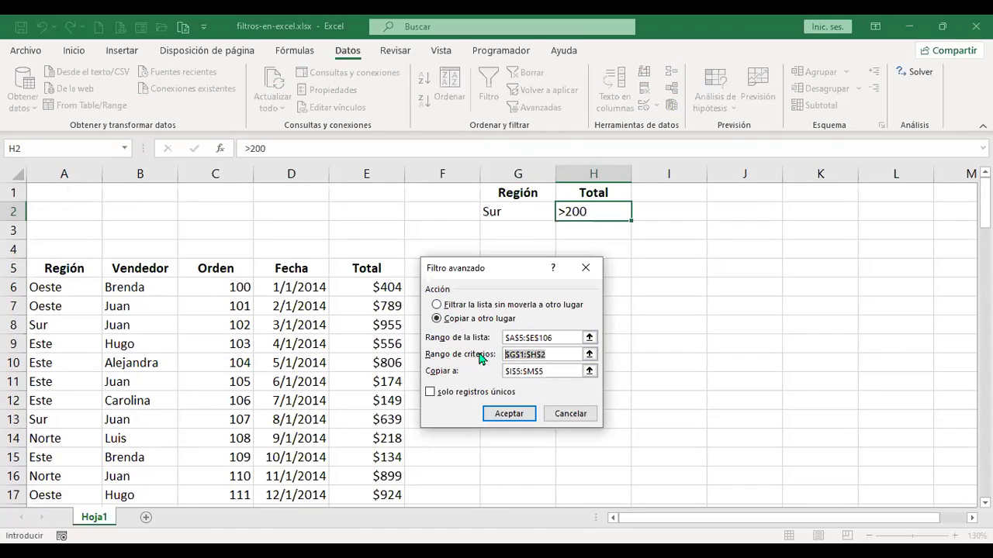
pyautogui.press('BackSpace')
pyautogui.moveTo(531, 191); pyautogui.dragTo(580, 215)
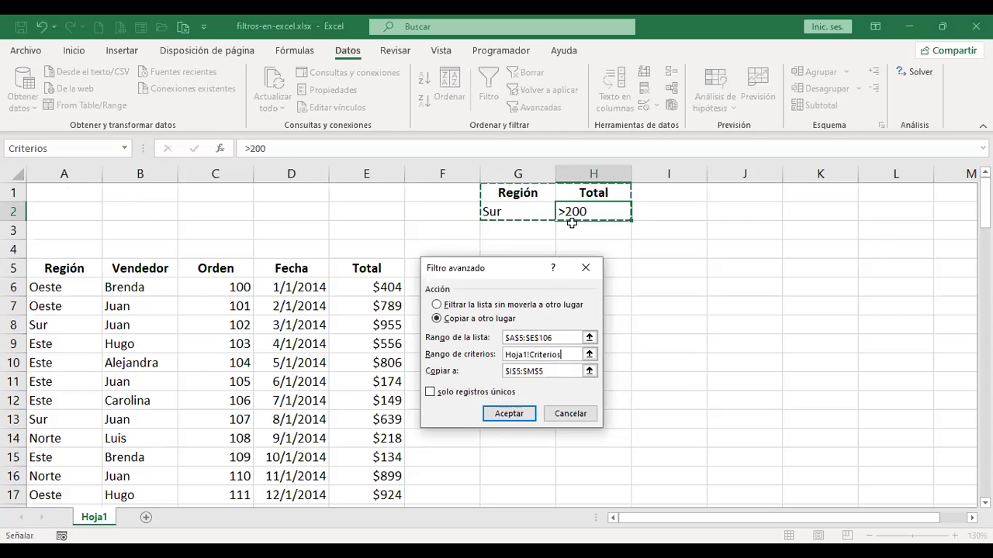
# - Replace the Advanced Filter's copy-to range with cell I5 of Hoja1
pyautogui.moveTo(558, 373); pyautogui.dragTo(471, 373)
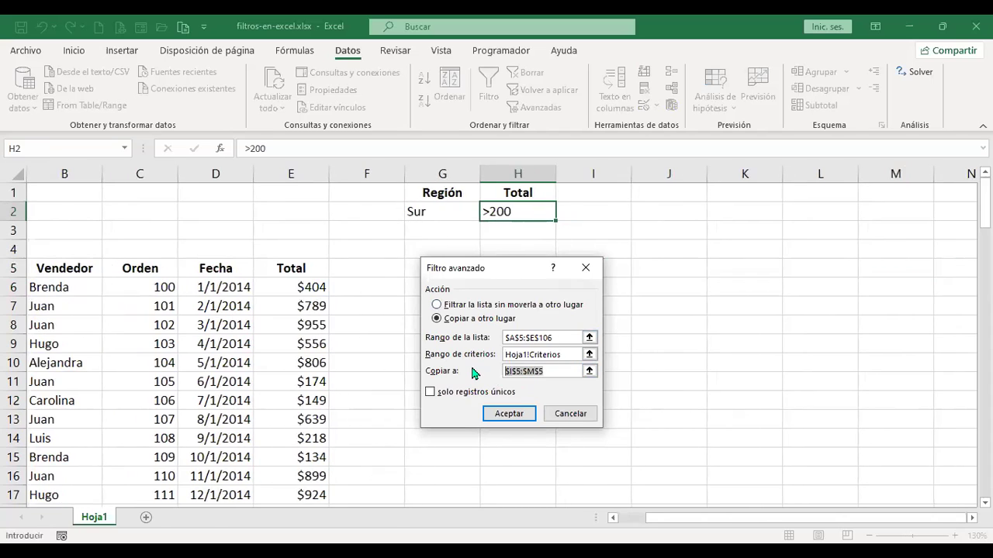
pyautogui.press('Delete')
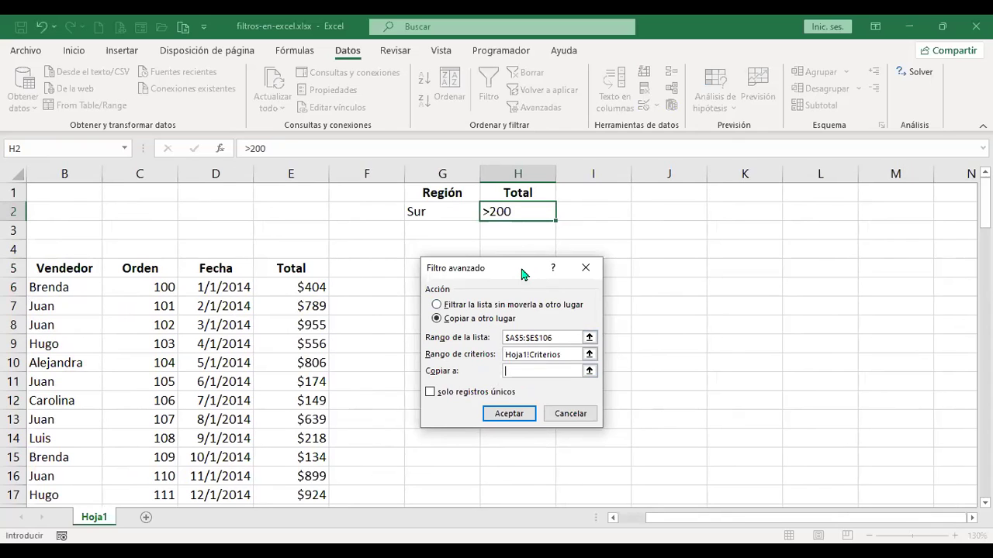
pyautogui.moveTo(522, 273); pyautogui.dragTo(290, 220)
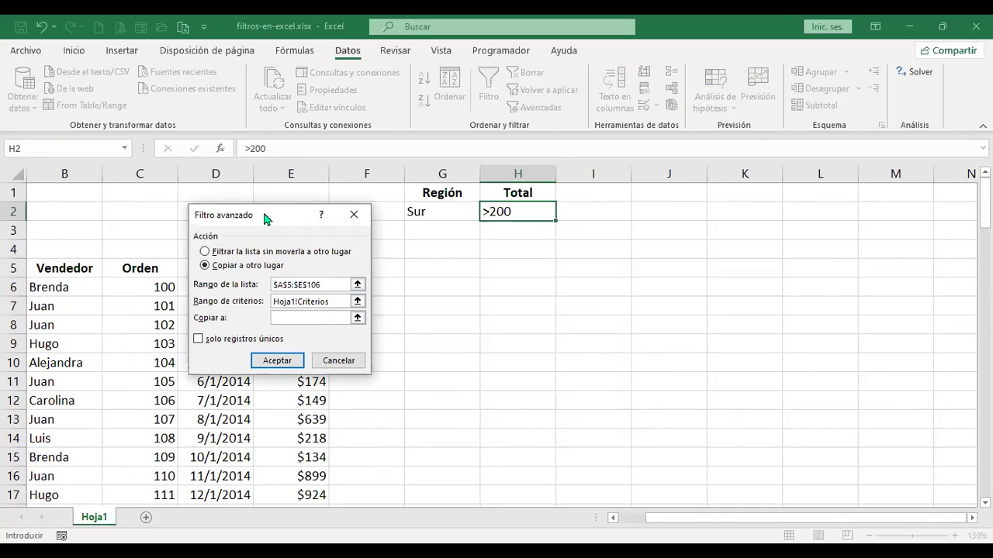
pyautogui.moveTo(263, 219); pyautogui.dragTo(388, 398)
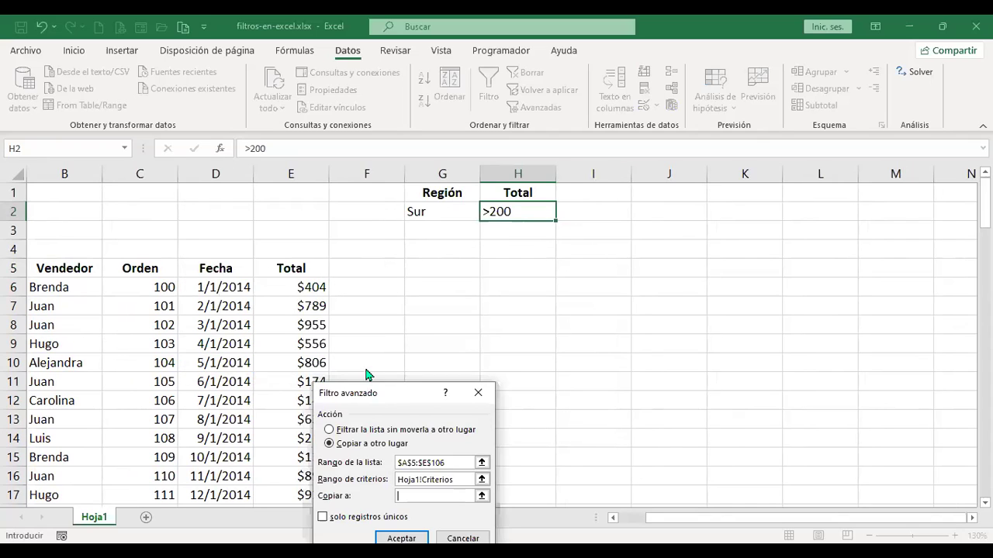
pyautogui.moveTo(357, 314); pyautogui.dragTo(358, 316)
pyautogui.click(603, 267)
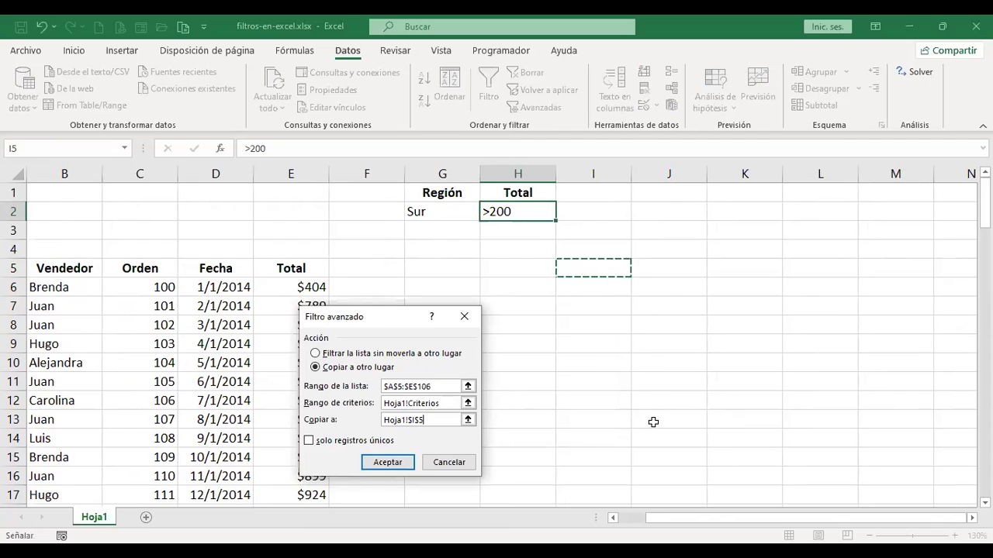
# - Restrict the Advanced Filter to unique records only and run it
pyautogui.click(309, 441)
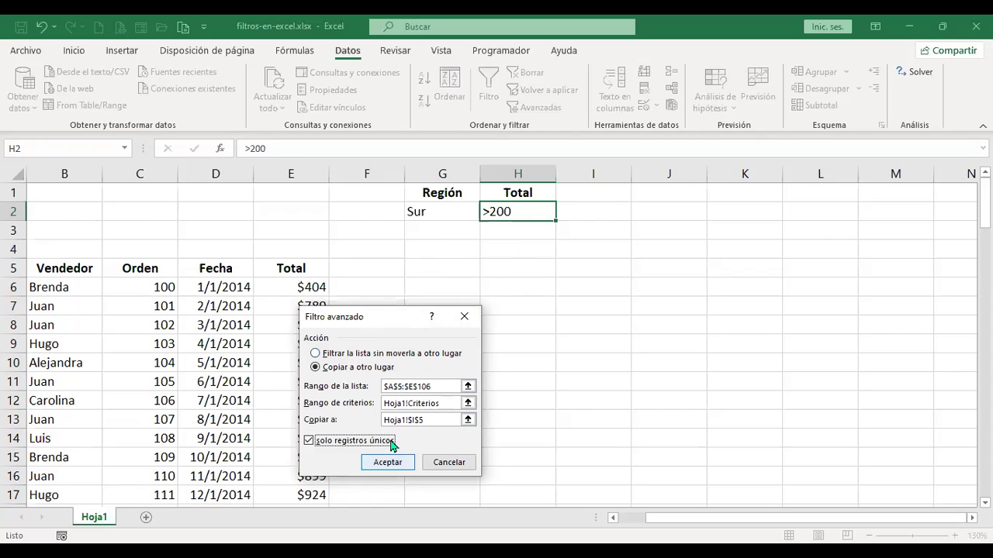
pyautogui.press('Tab')
pyautogui.press('Return')
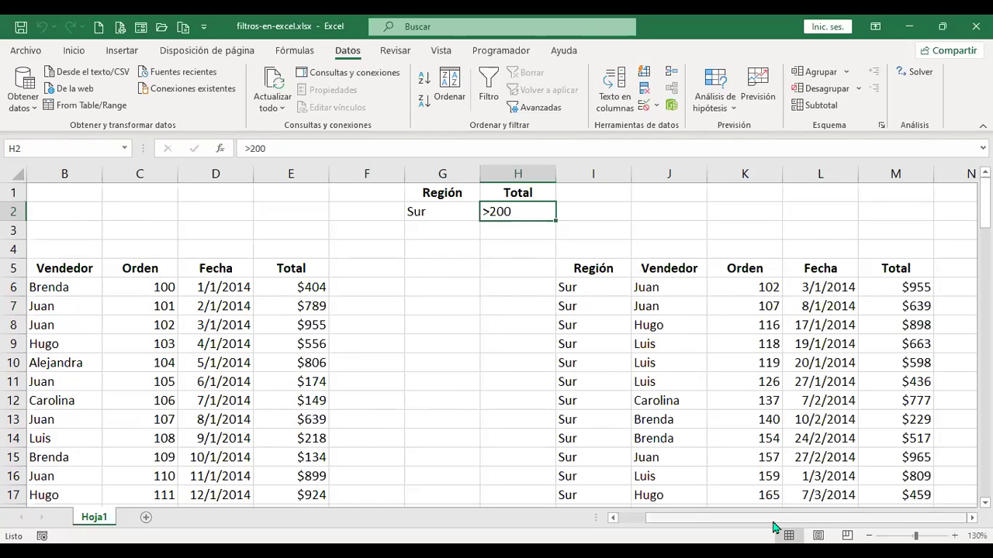
# - Examine the extracted Sur records beside the sales table, checking the rows and columns beyond them, and return to cell A1
pyautogui.hscroll(-1, 765, 521)
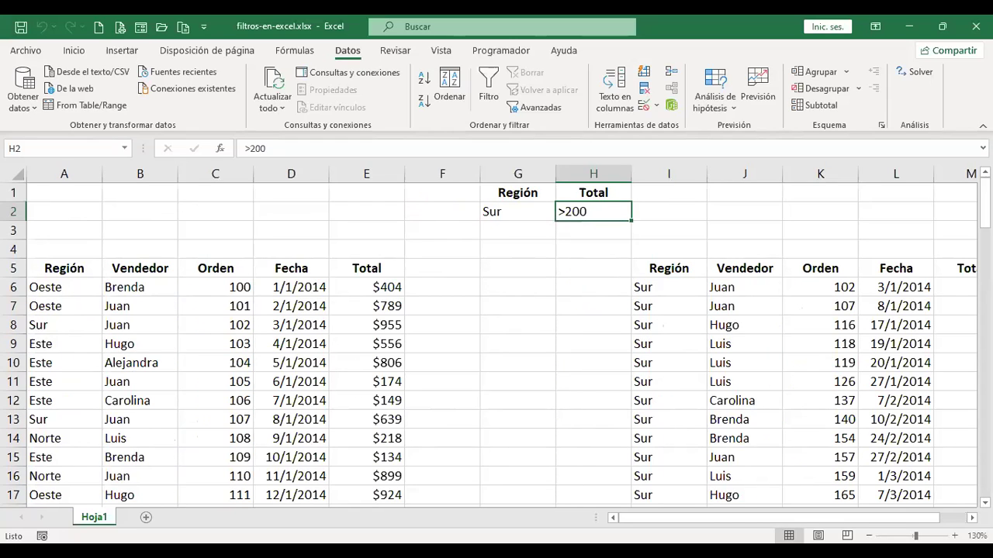
pyautogui.moveTo(844, 525); pyautogui.dragTo(872, 525)
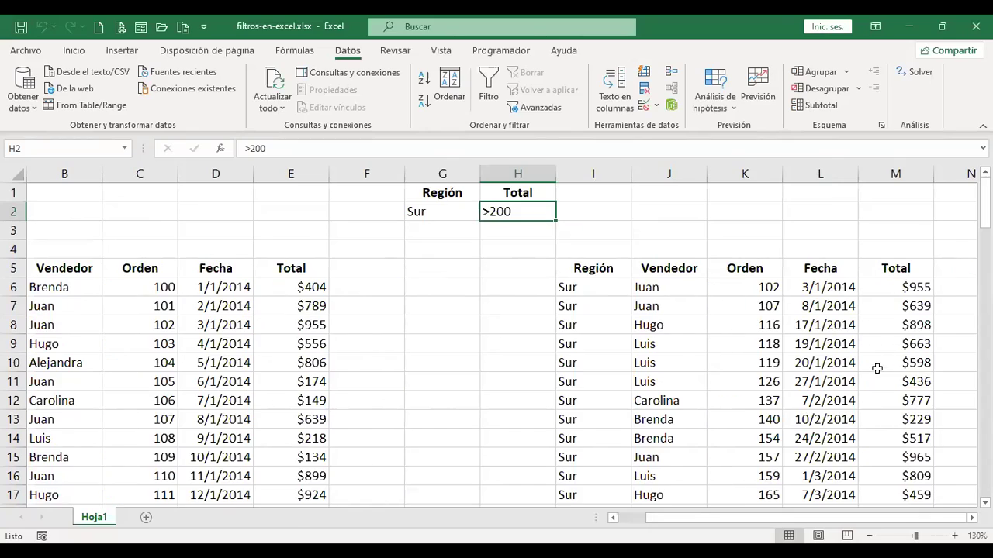
pyautogui.scroll(-2, 864, 411)
pyautogui.scroll(-1, 867, 414)
pyautogui.scroll(3, 866, 414)
pyautogui.scroll(-6, 913, 438)
pyautogui.scroll(6, 913, 438)
pyautogui.click(592, 268)
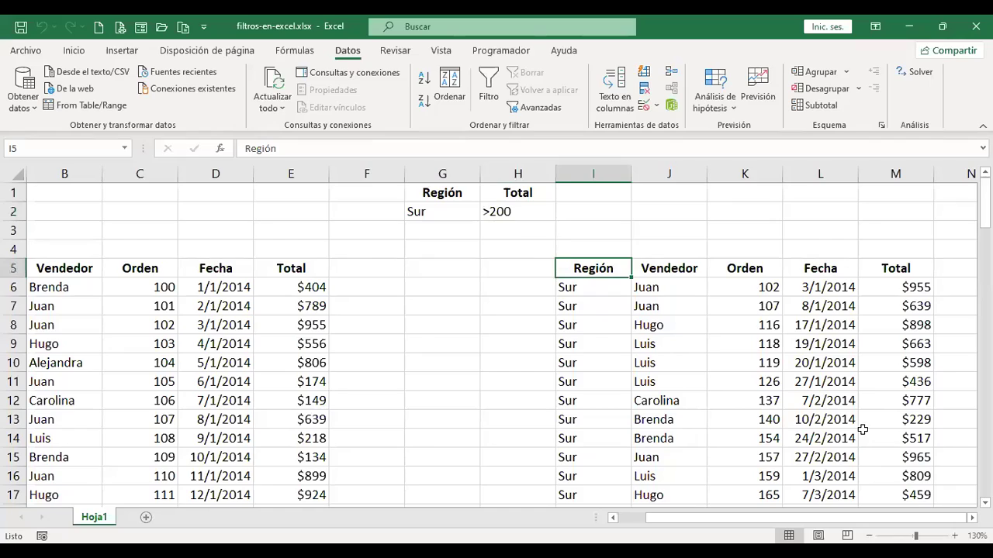
pyautogui.scroll(-7, 720, 279)
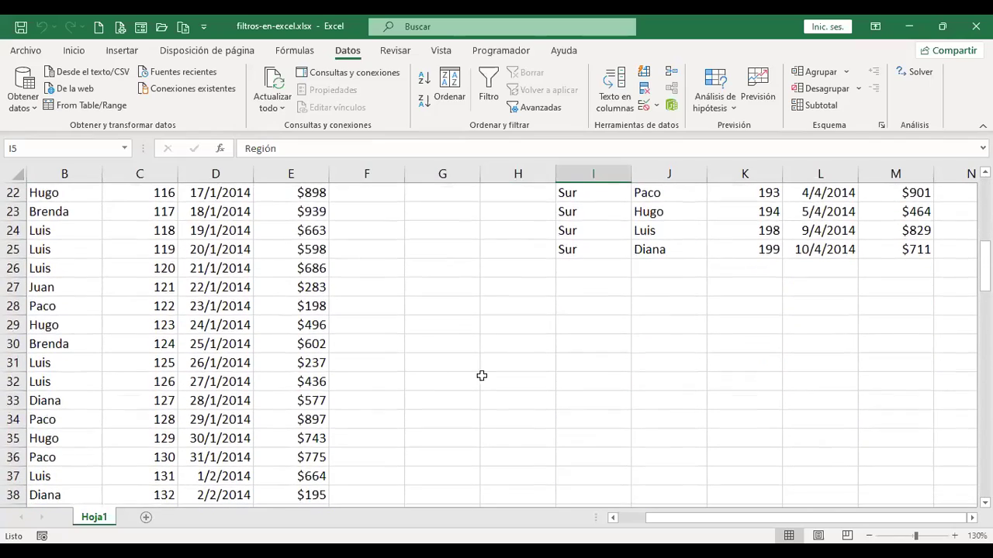
pyautogui.click(598, 330)
pyautogui.scroll(-7, 631, 356)
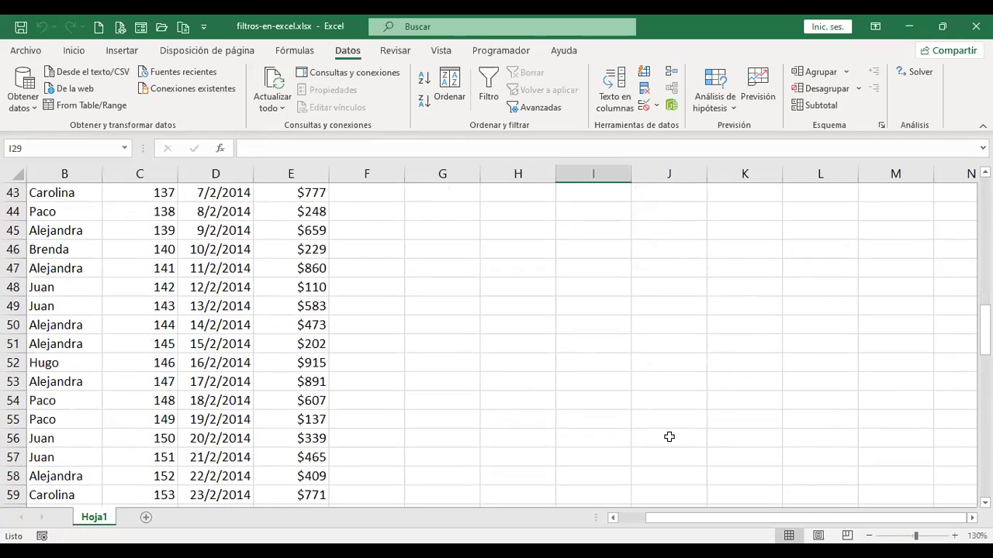
pyautogui.scroll(14, 693, 288)
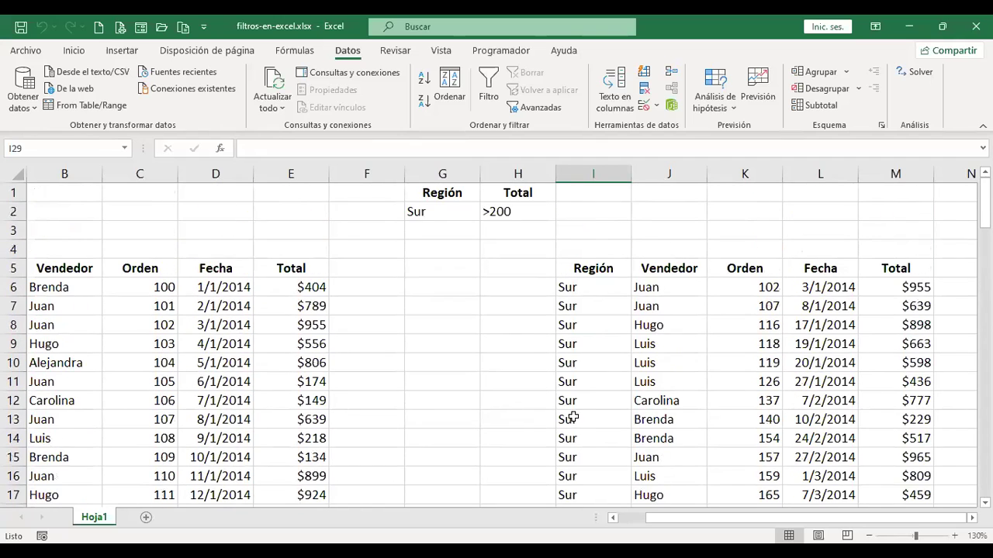
pyautogui.click(970, 517)
pyautogui.hscroll(4, 734, 339)
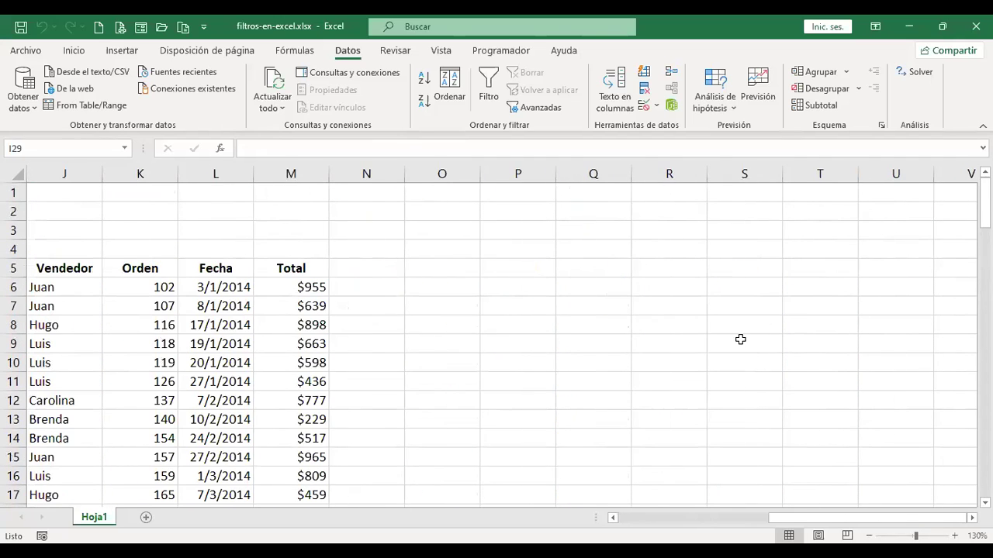
pyautogui.hotkey('ctrl', 'Home')
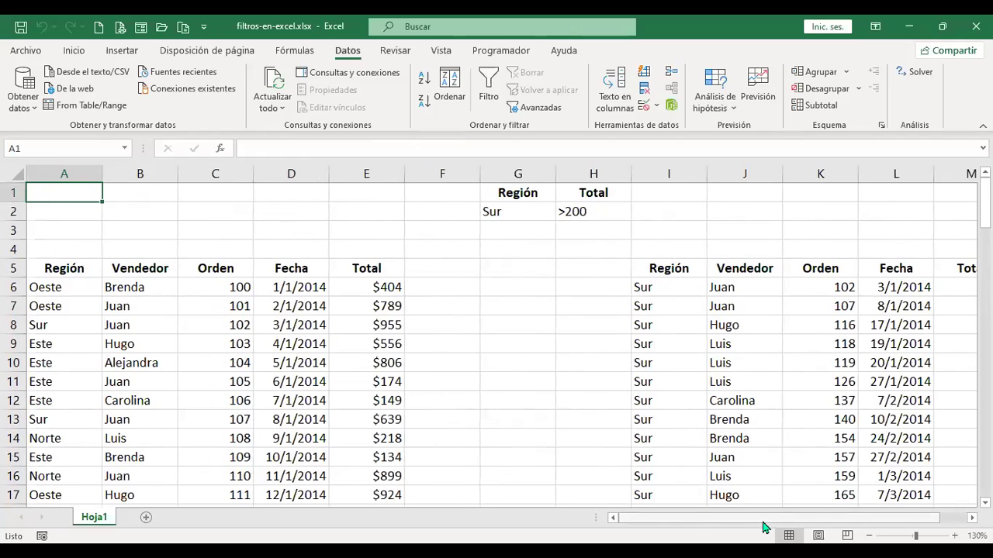
# - Clear the whole extracted table in I5:M25, including its headers, and return to cell A1
pyautogui.hscroll(1, 837, 529)
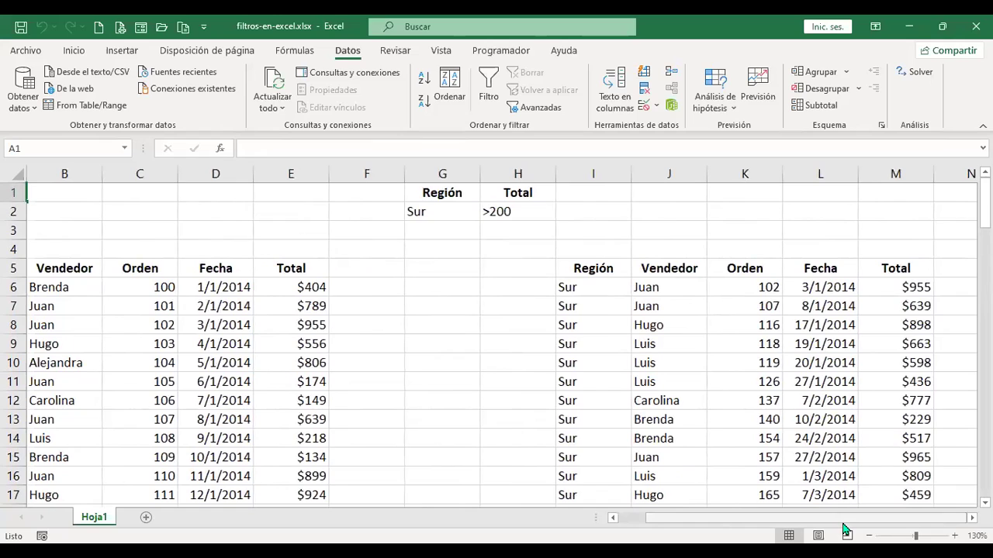
pyautogui.click(605, 285)
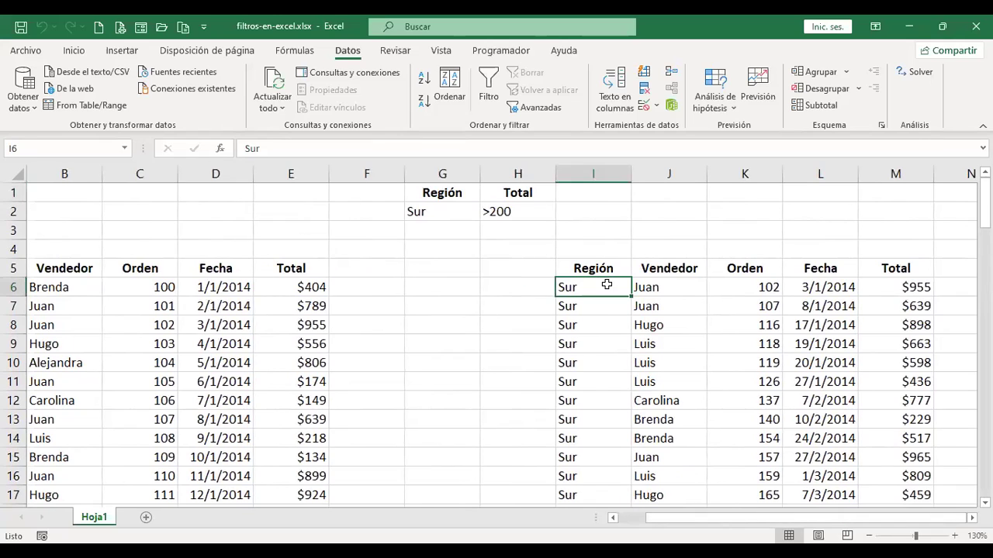
pyautogui.hotkey('ctrl', 'a')
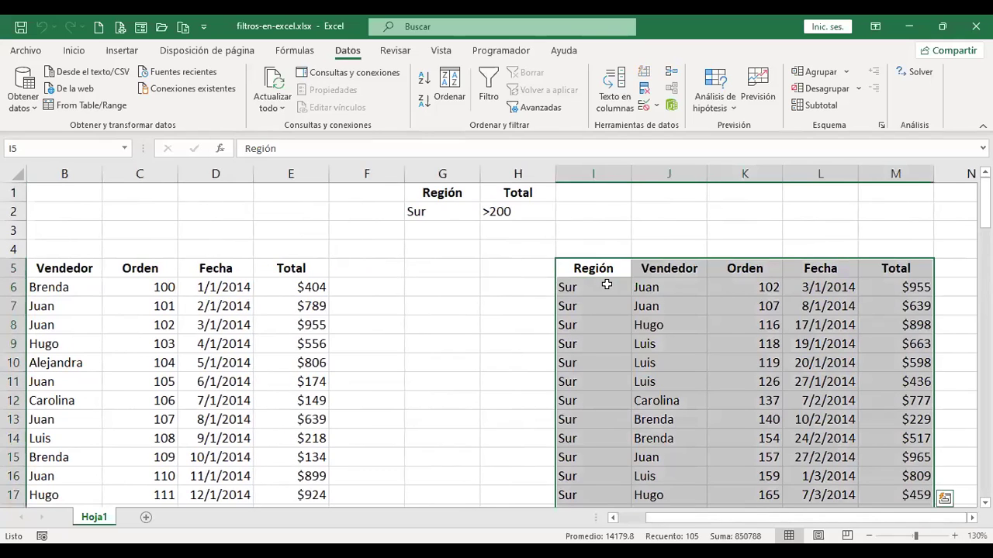
pyautogui.press('Delete')
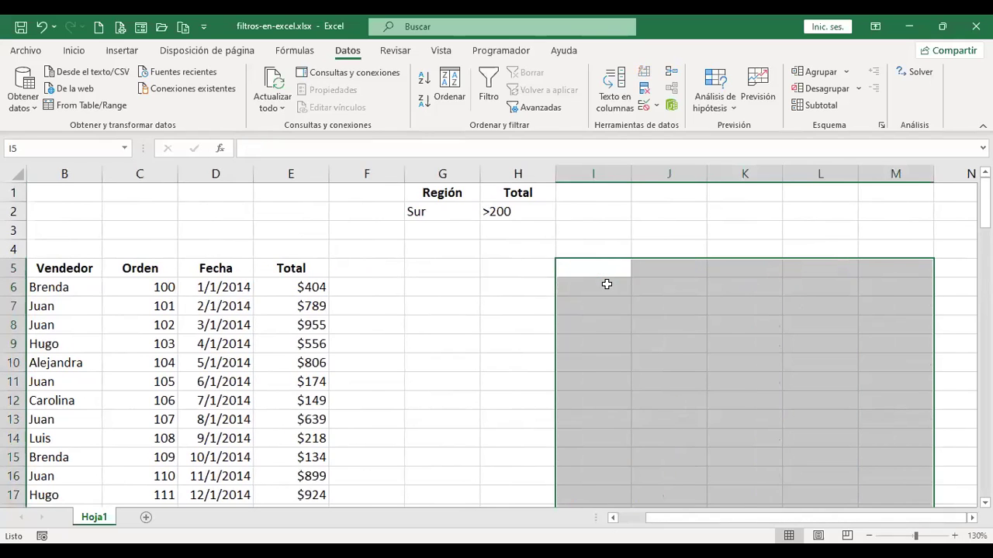
pyautogui.hotkey('ctrl', 'Home')
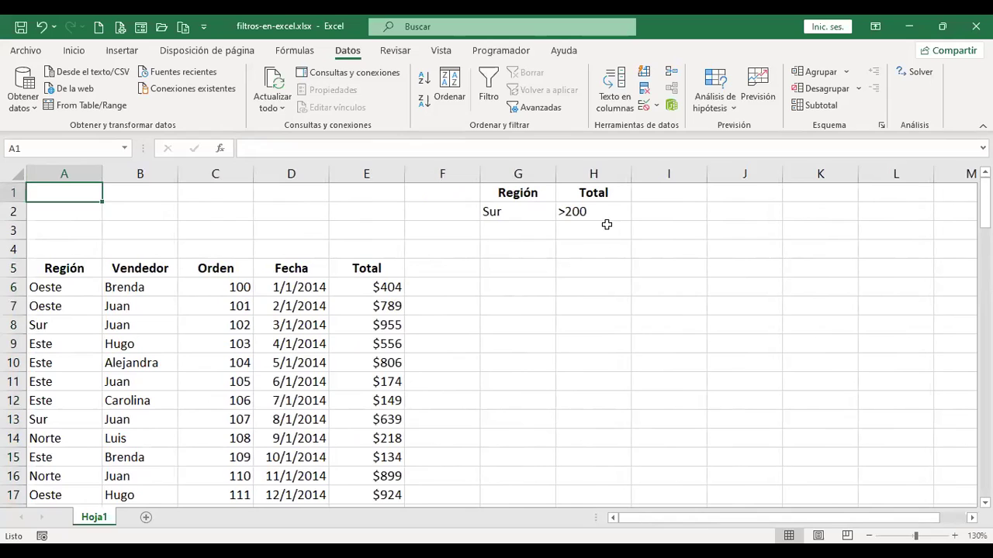
# - Copy the Sur region criterion from G2 into G3
pyautogui.click(525, 213)
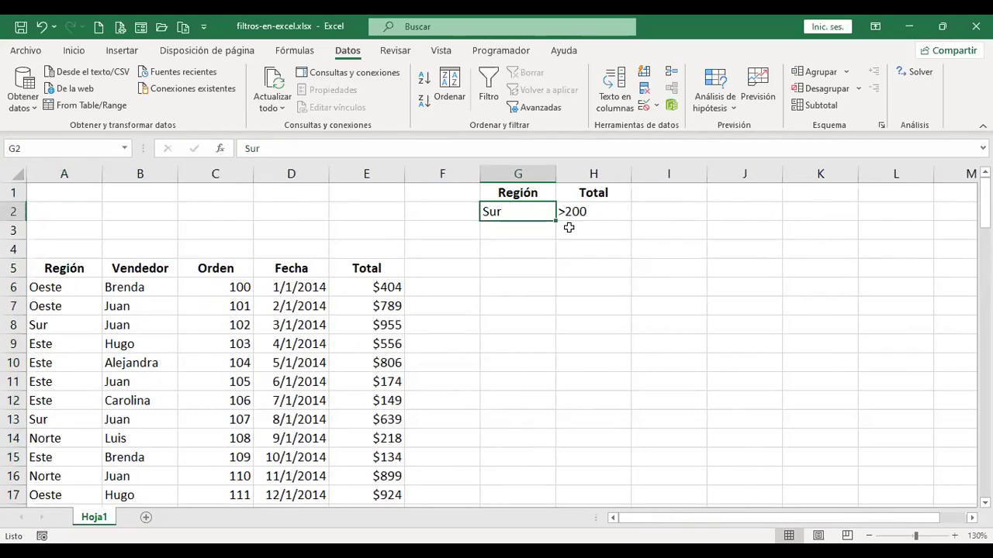
pyautogui.hotkey('ctrl', 'c')
pyautogui.press('Down')
pyautogui.press('Return')
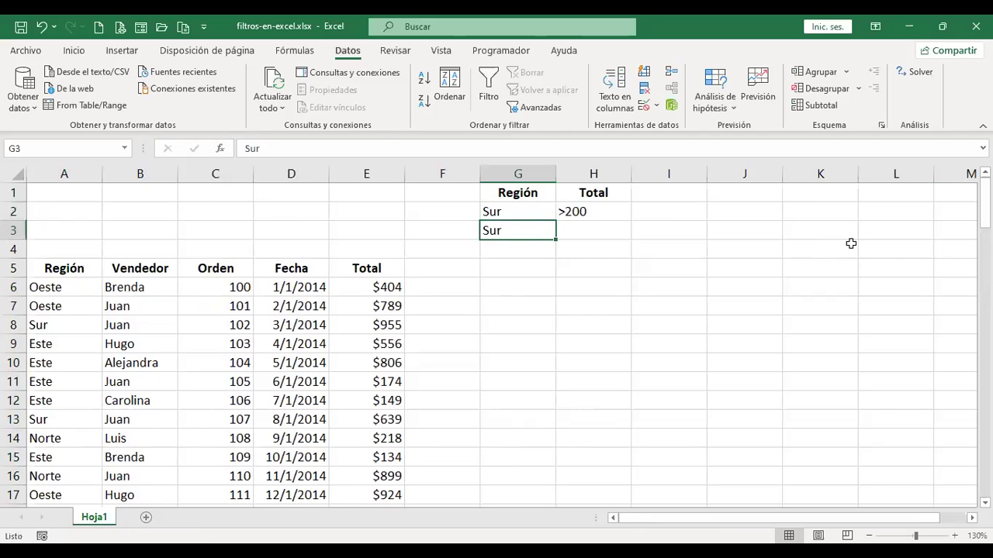
# - Change the Total criterion in H2 to >=700
pyautogui.press('Right')
pyautogui.press('Up')
pyautogui.press('Down')
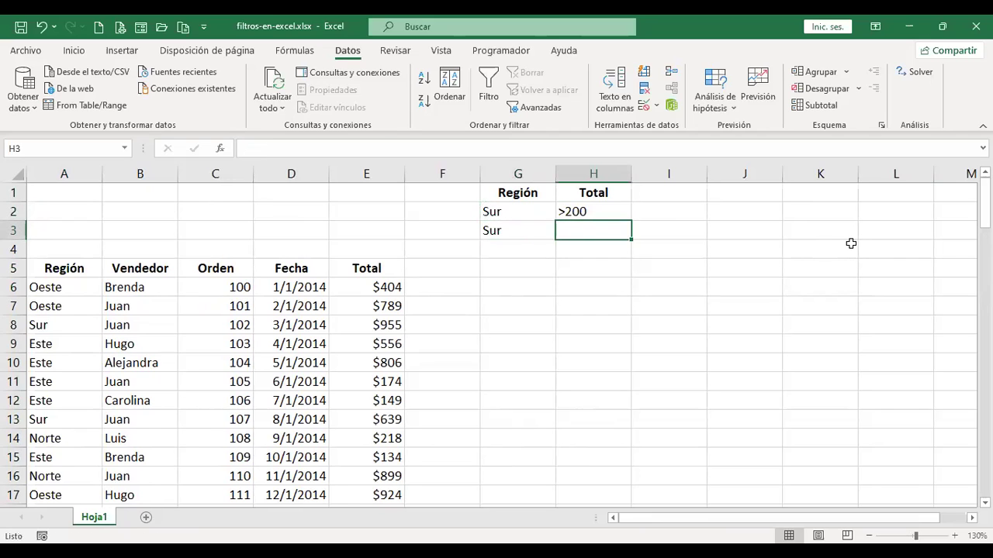
pyautogui.press('Up')
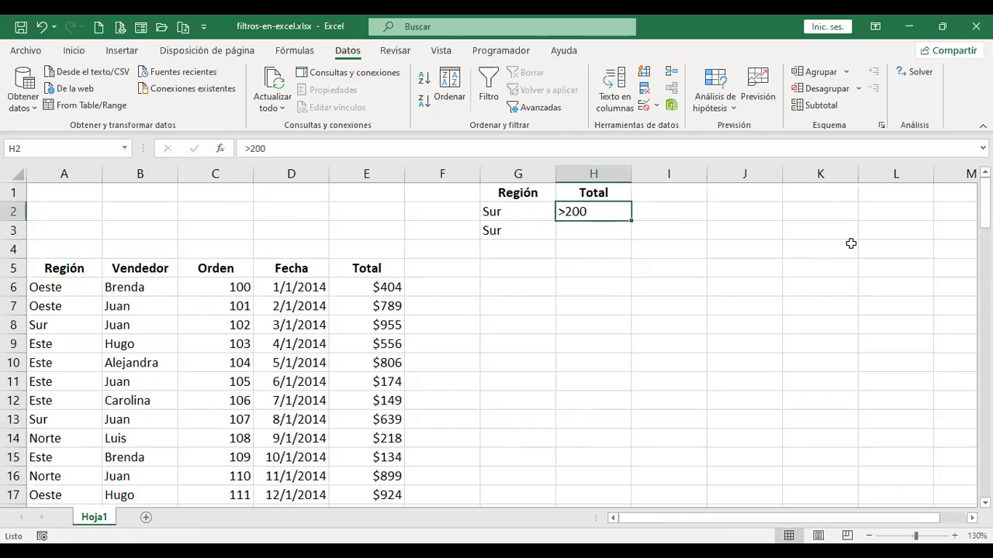
pyautogui.press('F2')
pyautogui.press('BackSpace')
pyautogui.press('BackSpace')
pyautogui.press('BackSpace')
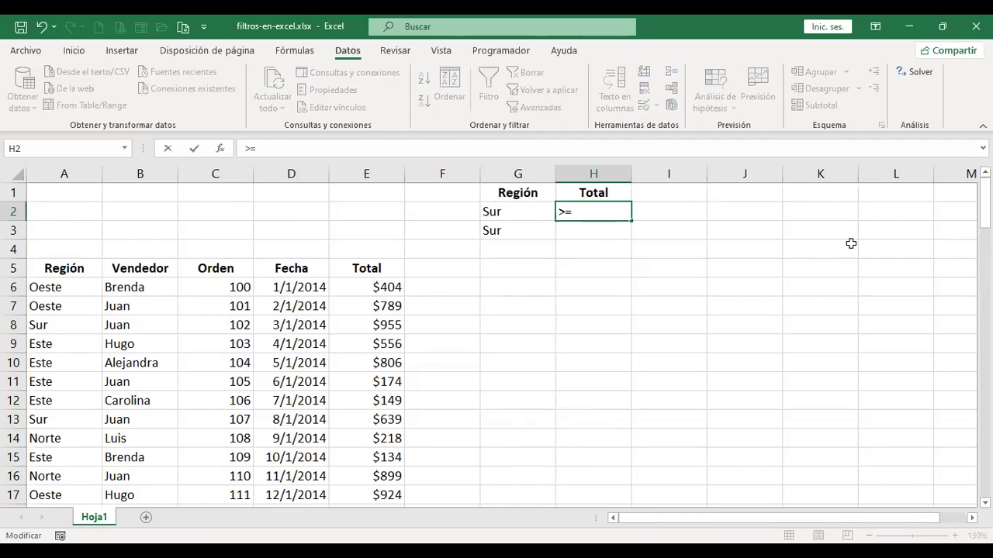
pyautogui.write('=700')
pyautogui.press('Return')
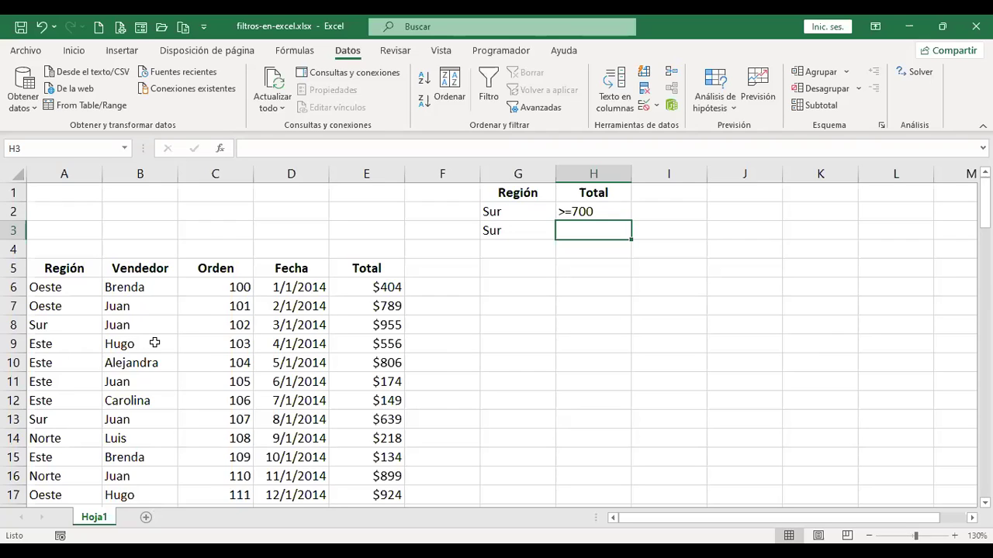
# - Create a copy of the Hoja1 sheet placed at the end of the workbook
pyautogui.rightClick(107, 523)
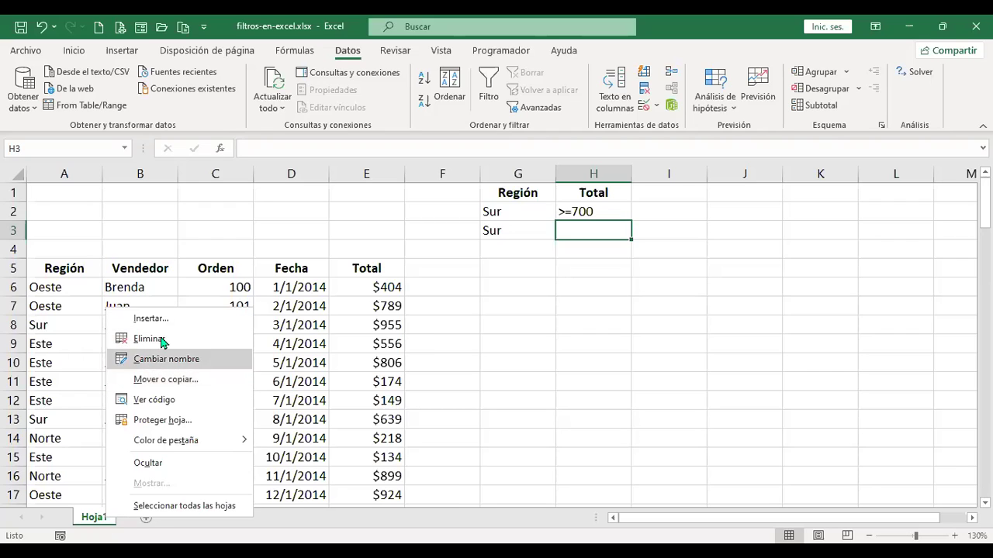
pyautogui.click(93, 523)
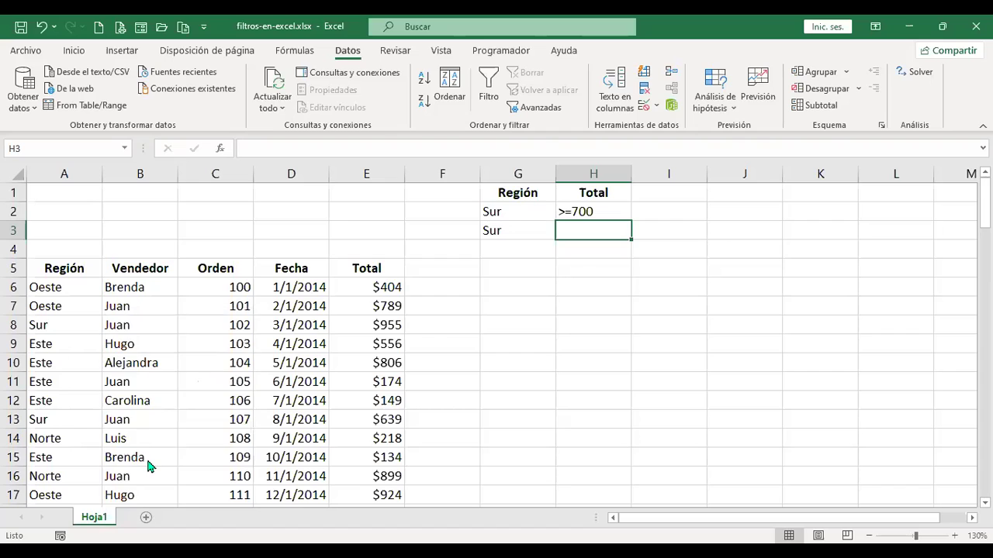
pyautogui.rightClick(89, 521)
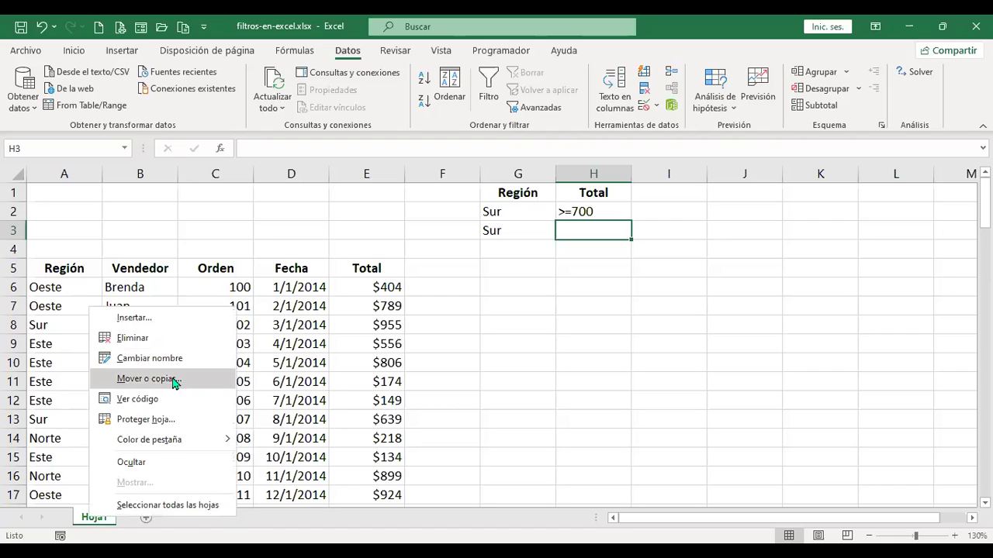
pyautogui.click(177, 380)
pyautogui.click(108, 361)
pyautogui.click(83, 433)
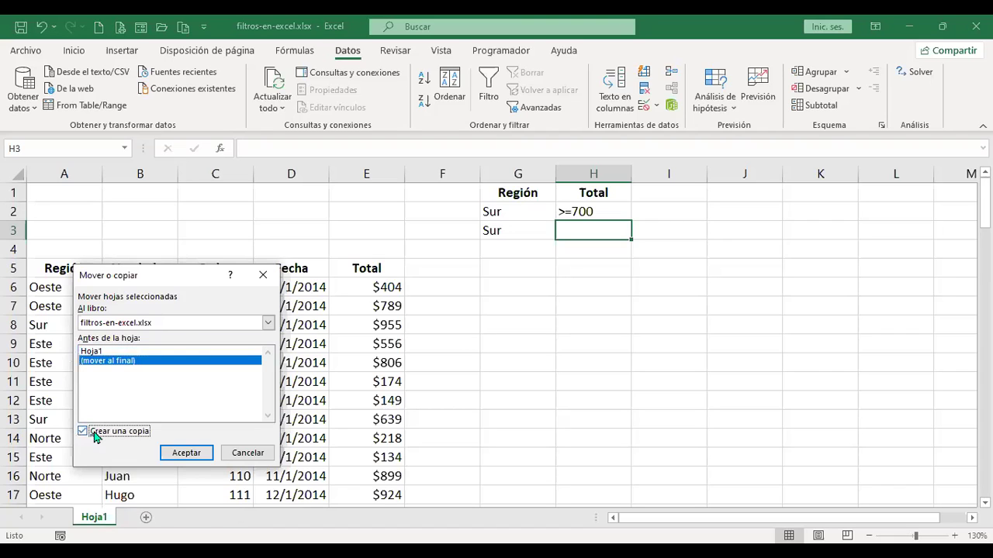
pyautogui.click(189, 454)
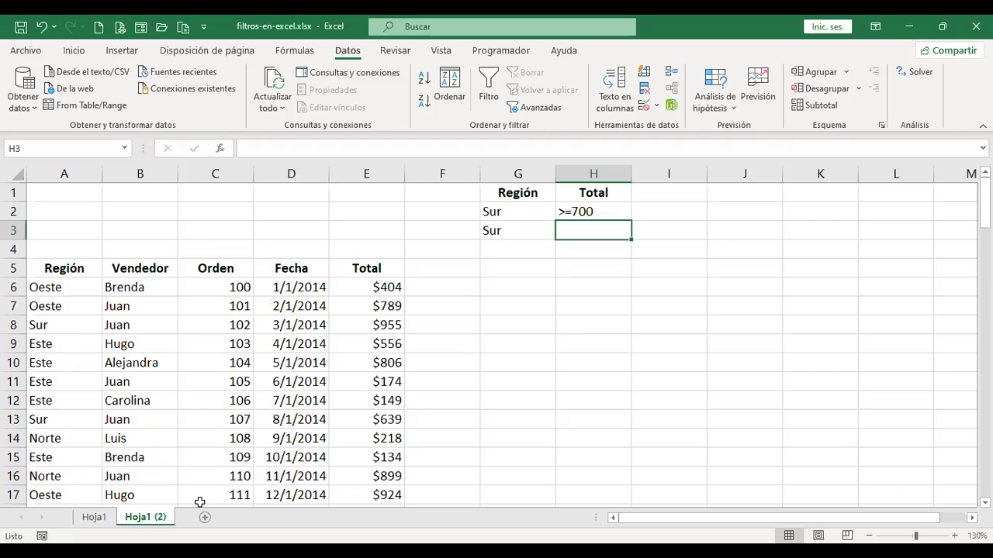
# - Copy the first sales record in A6:E6 over the record in row 39 of the Hoja1 (2) sheet
pyautogui.moveTo(66, 284); pyautogui.dragTo(375, 289)
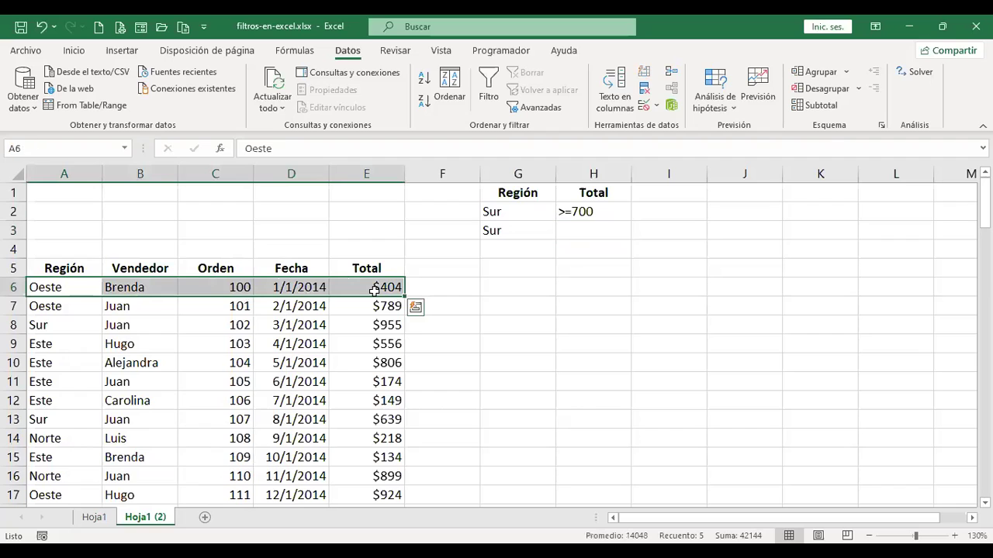
pyautogui.hotkey('ctrl', 'c')
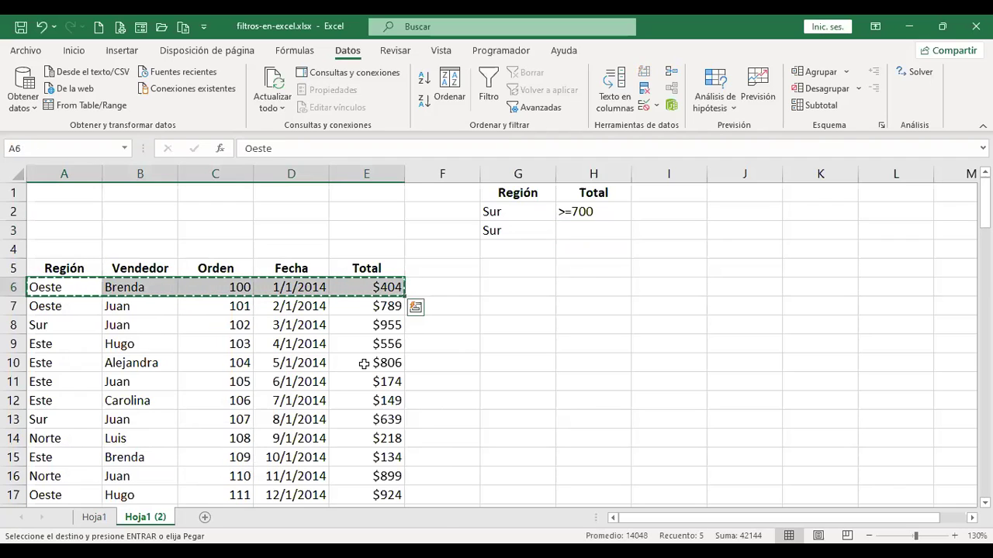
pyautogui.scroll(-9, 364, 363)
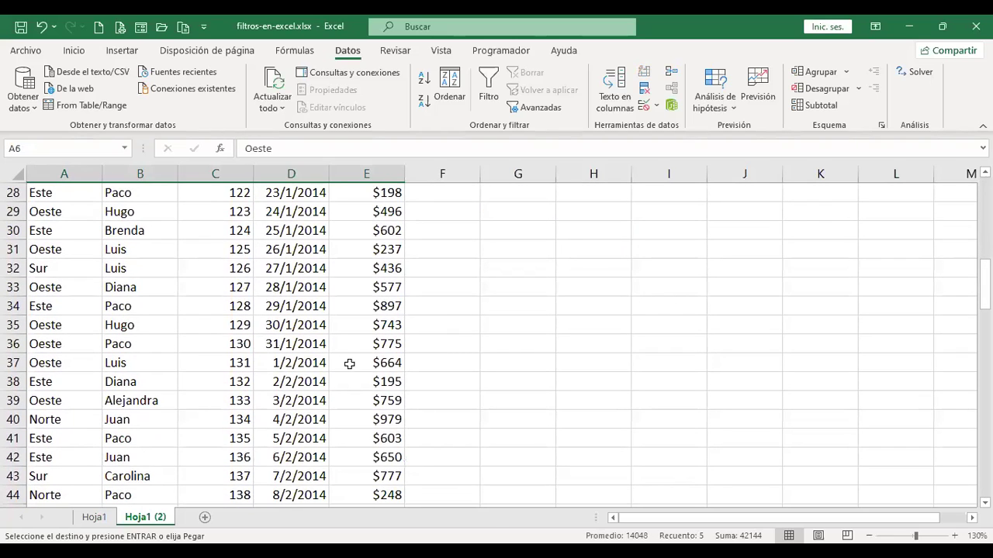
pyautogui.click(46, 400)
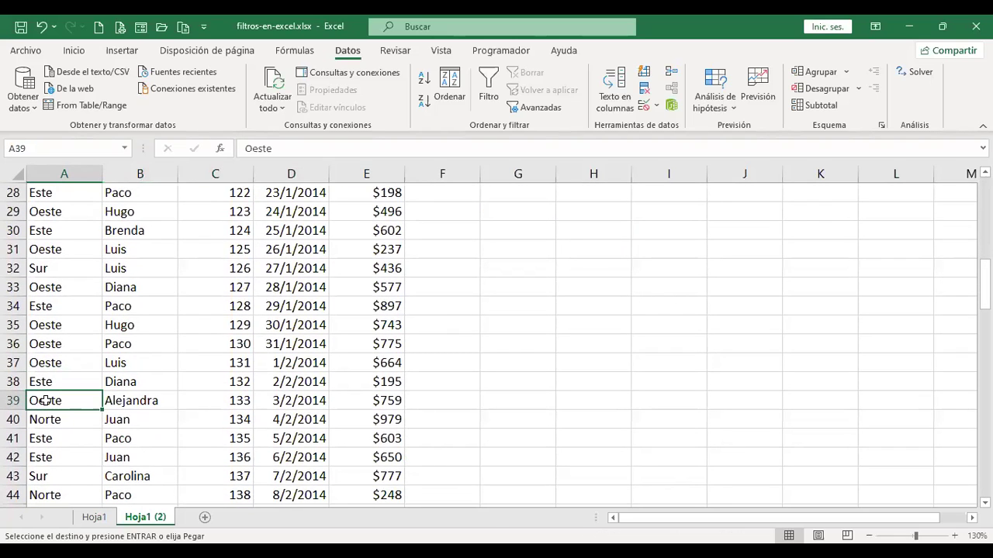
pyautogui.hotkey('ctrl', 'v')
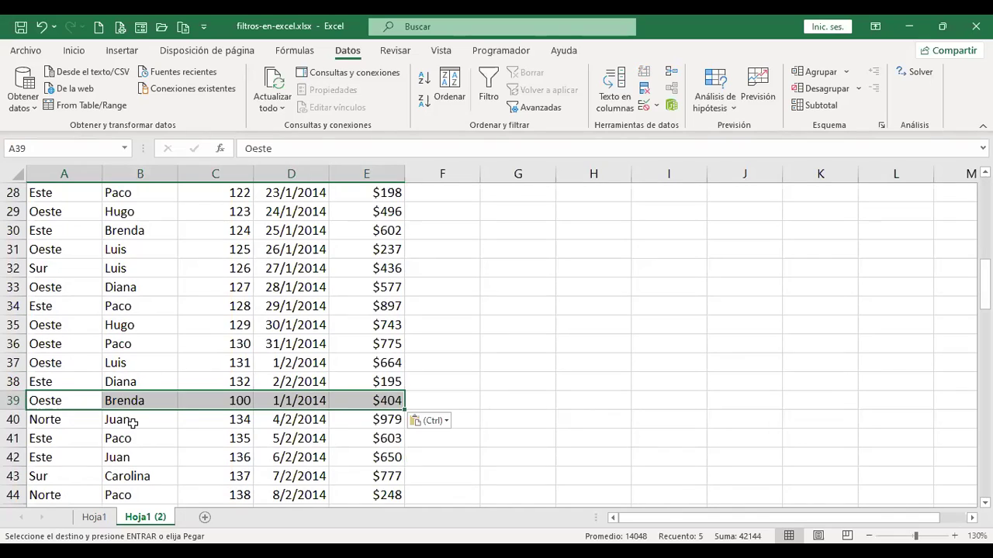
# - Append a space and the letter A to the seller's name in B39
pyautogui.click(78, 398)
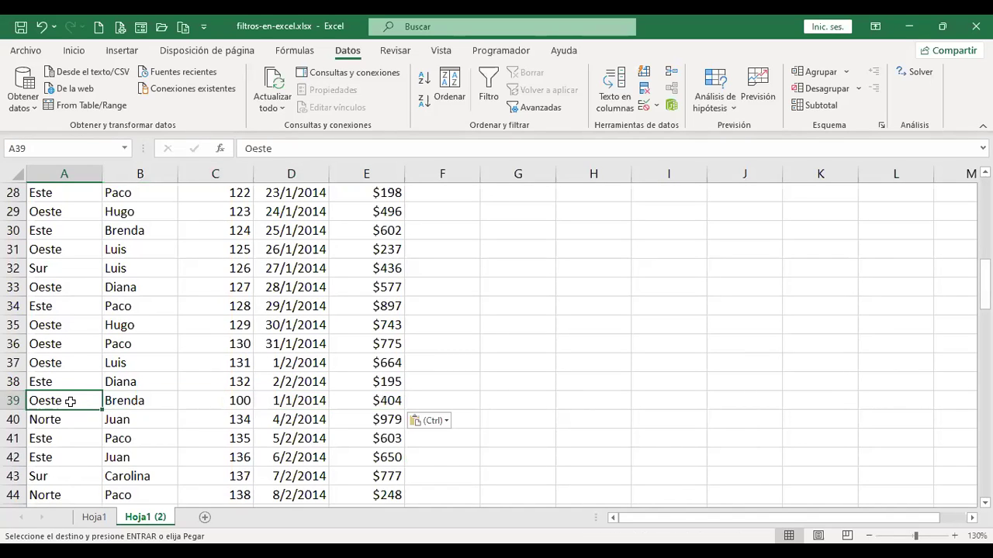
pyautogui.click(142, 401)
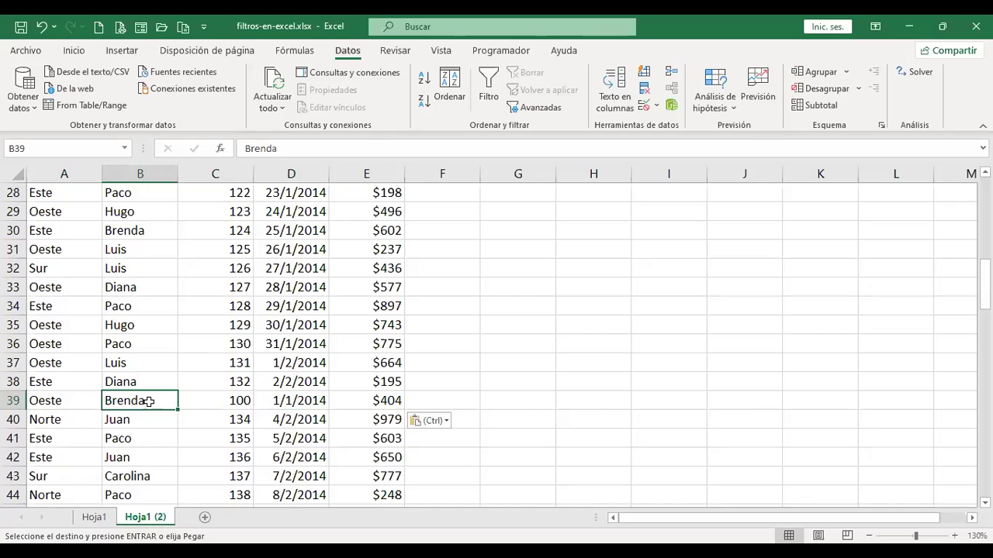
pyautogui.click(82, 401)
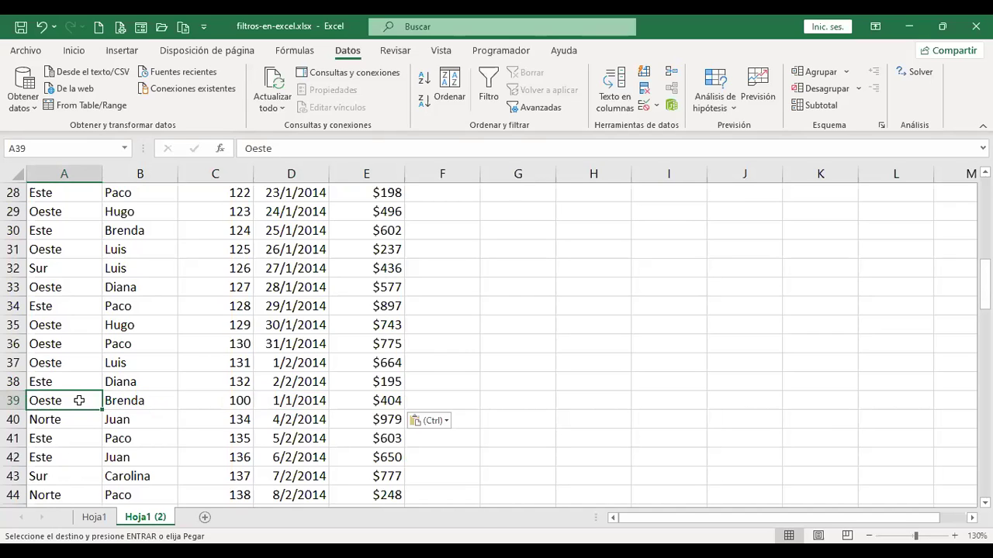
pyautogui.doubleClick(126, 400)
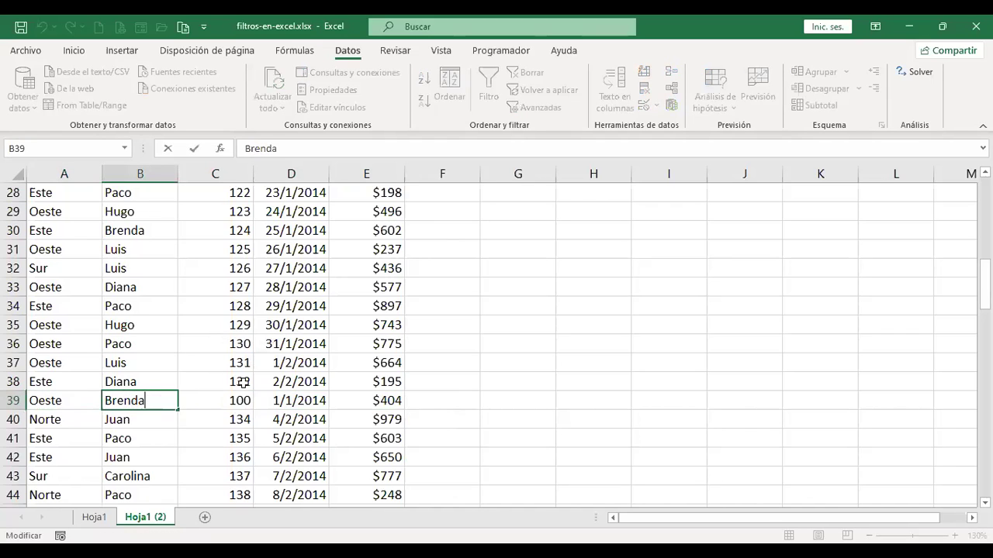
pyautogui.write('A')
pyautogui.press('Return')
pyautogui.press('Up')
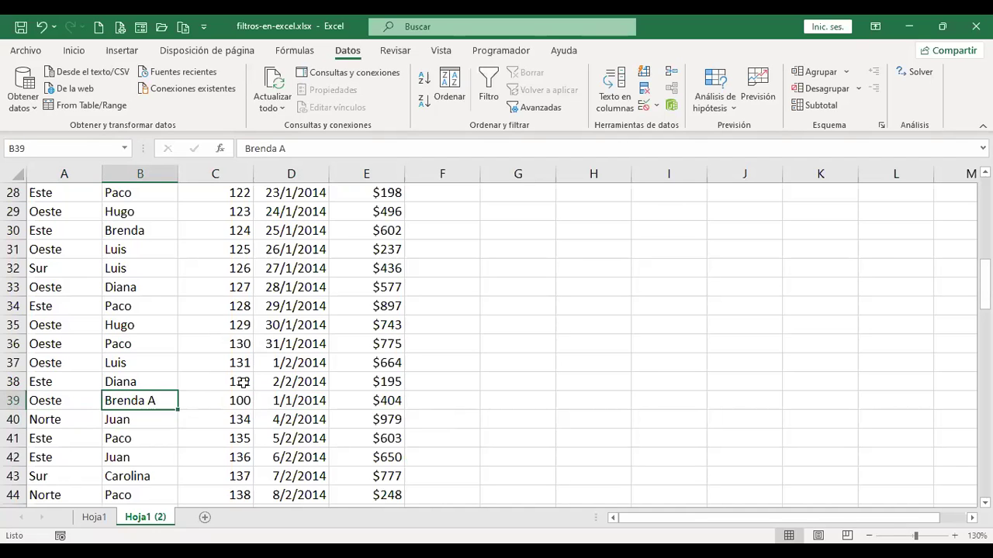
# - Replace the criteria header in G1 with a copy of the Vendedor header from B5
pyautogui.hotkey('ctrl', 'Home')
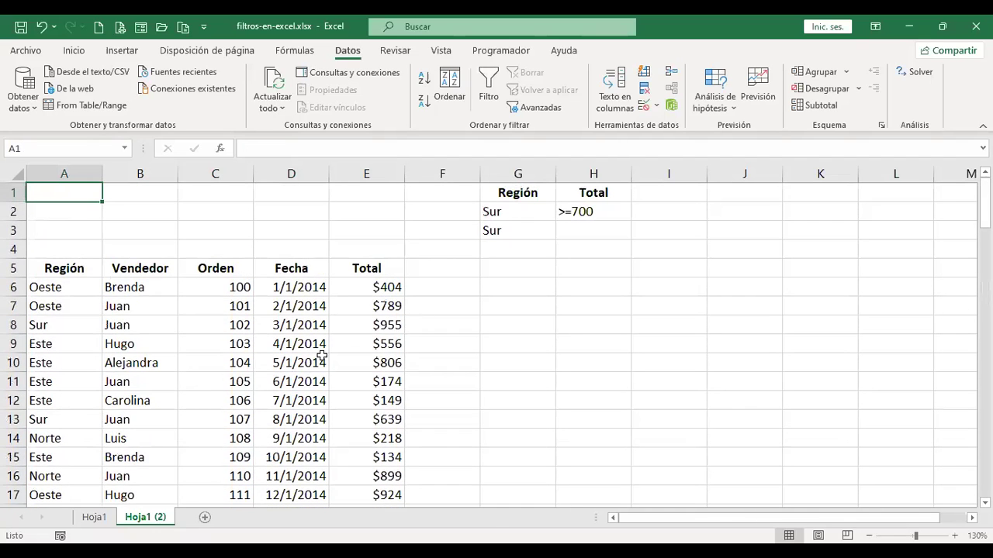
pyautogui.click(539, 192)
pyautogui.click(162, 262)
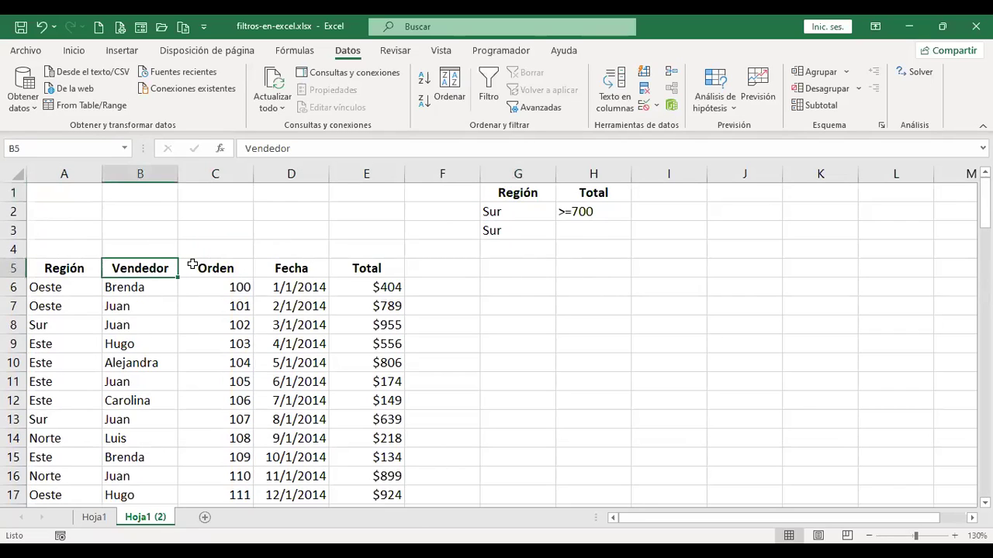
pyautogui.hotkey('ctrl', 'c')
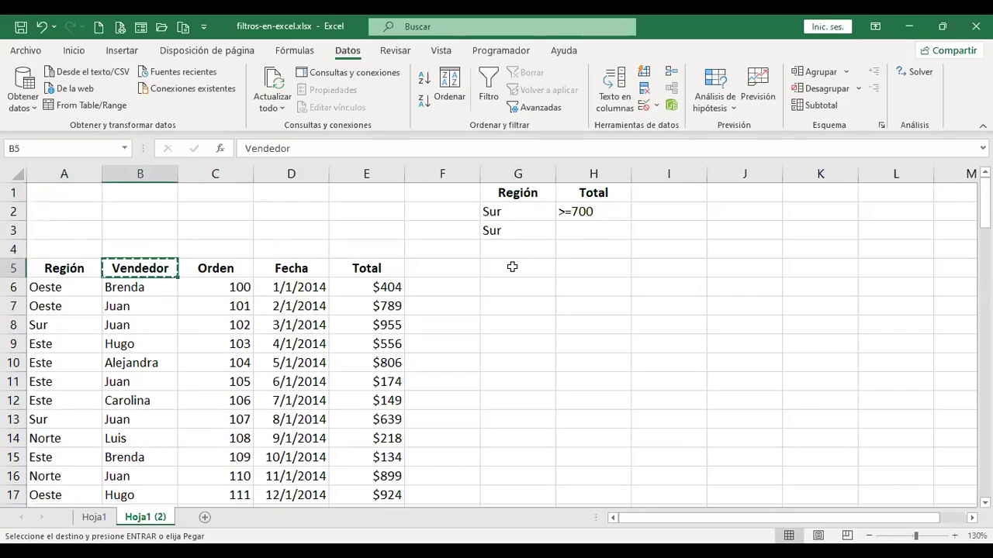
pyautogui.click(527, 193)
pyautogui.hotkey('ctrl', 'v')
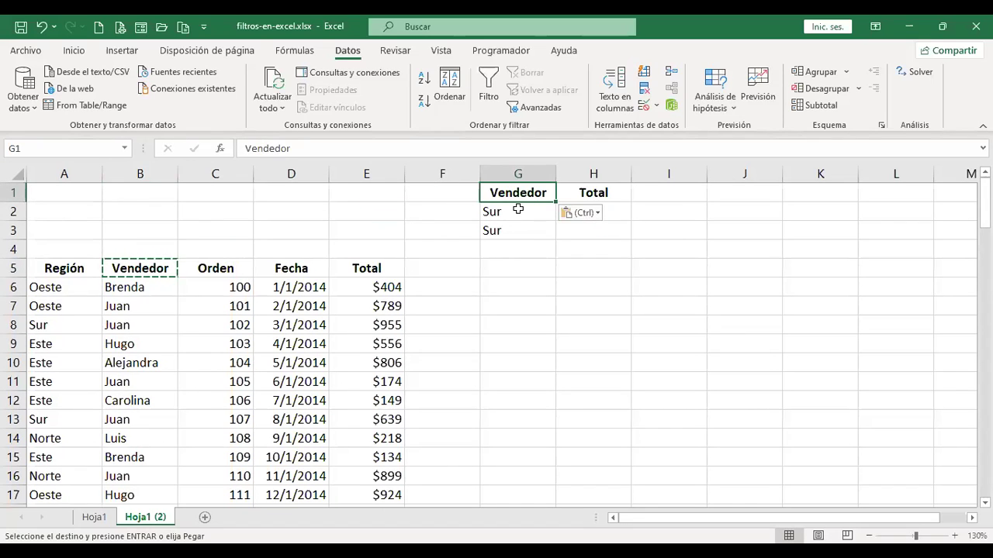
# - Set the Vendedor criterion in G2 to the first four letters of the seller name in B6, and clear the criterion in G3
pyautogui.click(510, 212)
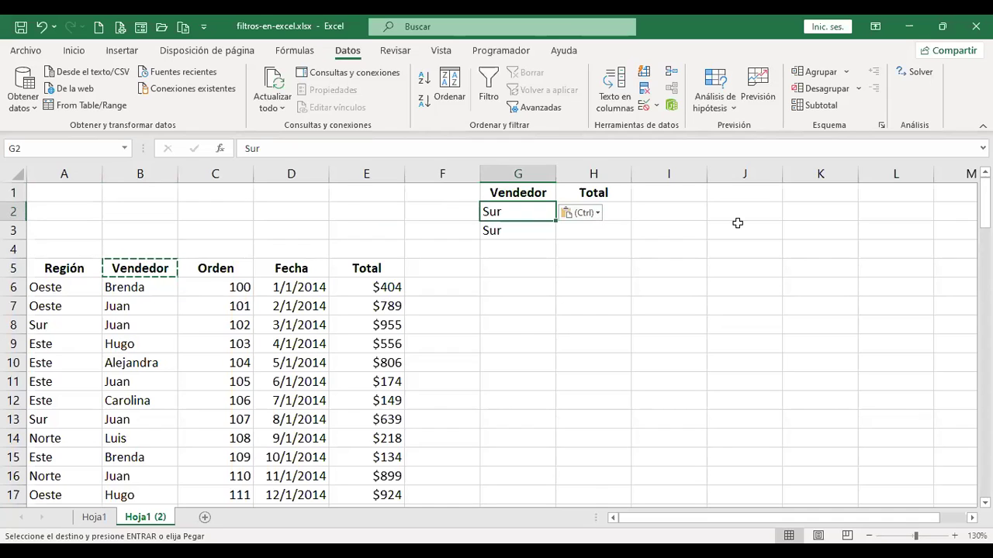
pyautogui.write('Bren')
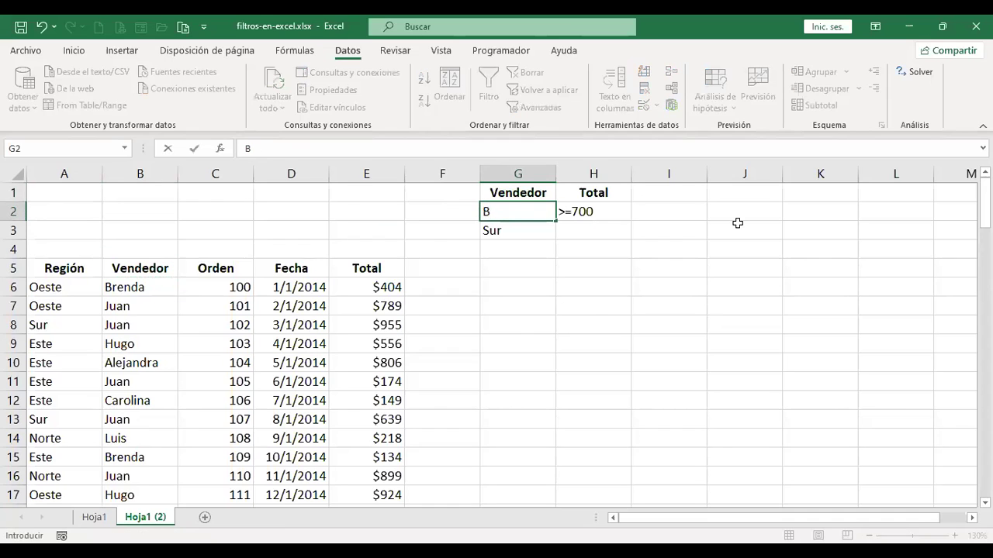
pyautogui.press('Delete')
pyautogui.press('Up')
pyautogui.press('Right')
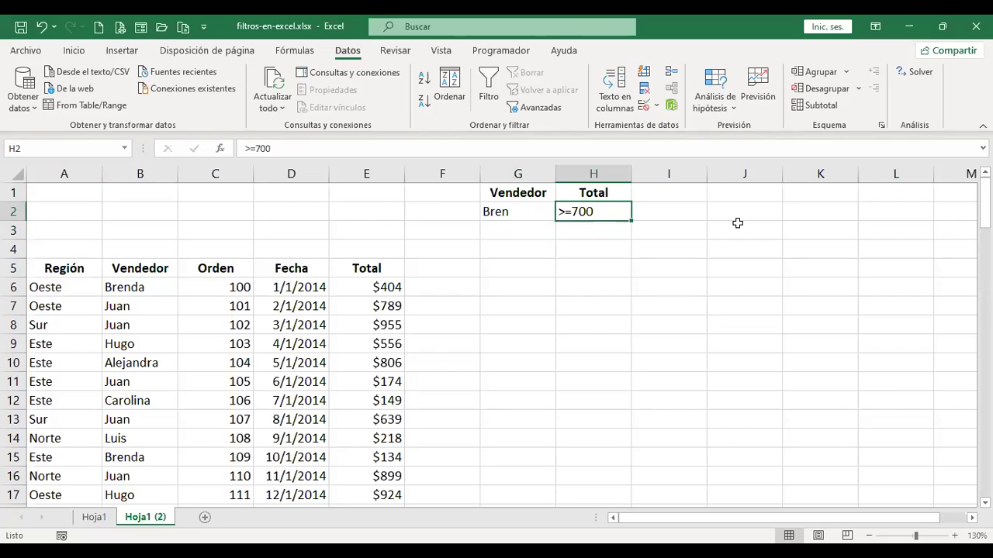
# - Try clearing the Total header and criterion in H1:H2, and undo the deletion
pyautogui.hotkey('shift', 'Up')
pyautogui.press('Delete')
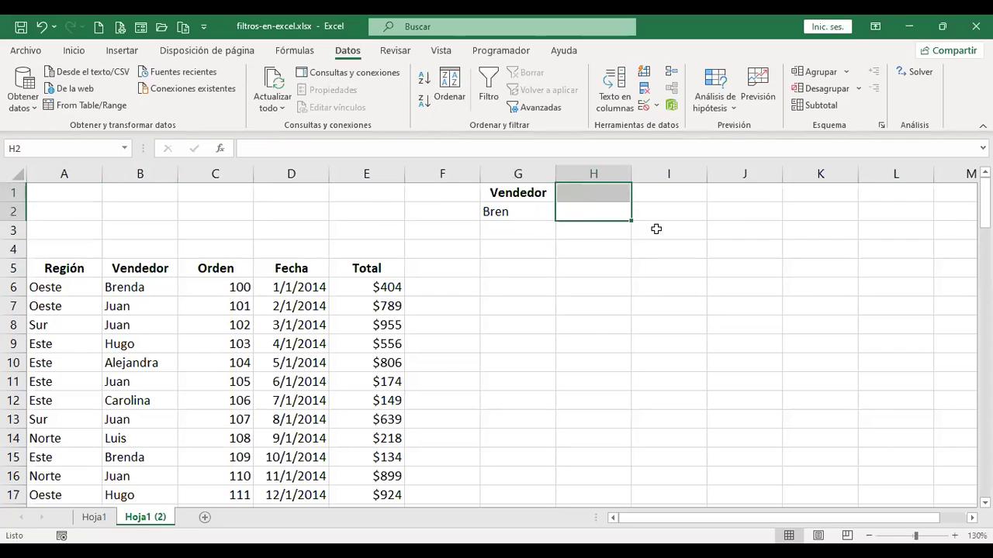
pyautogui.hotkey('ctrl', 'z')
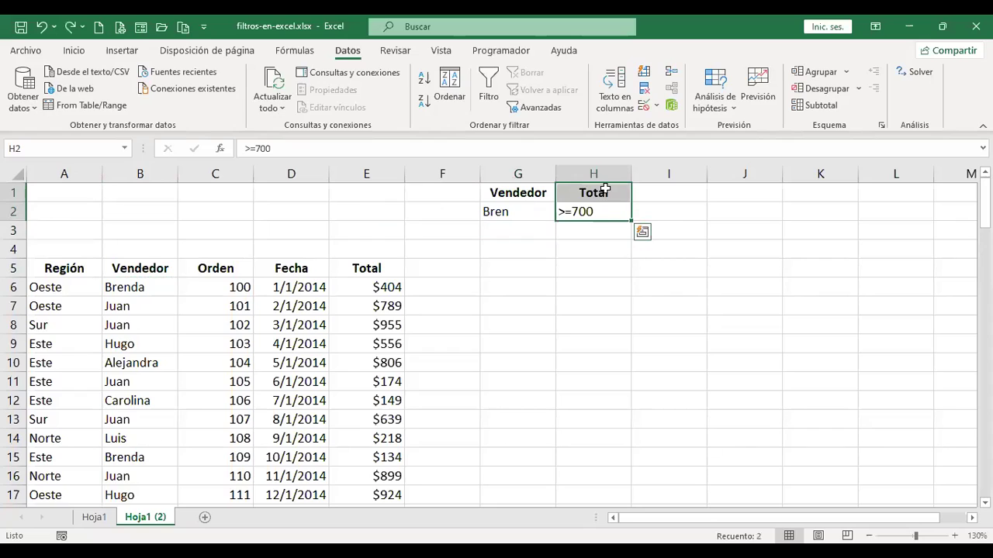
pyautogui.click(599, 252)
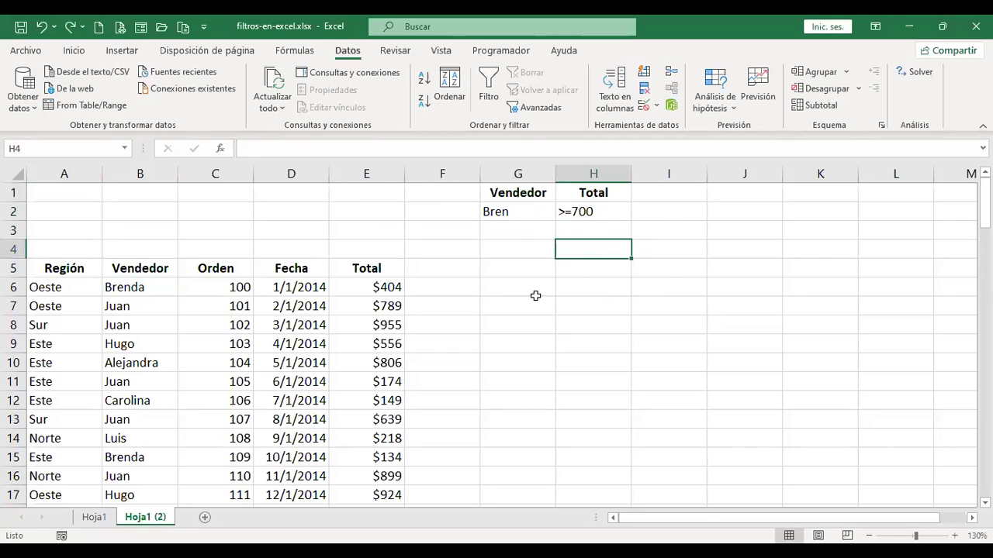
# - Set up an advanced filter on A5:E106 that copies to another location, with G1:G2 as the criteria range
pyautogui.click(548, 109)
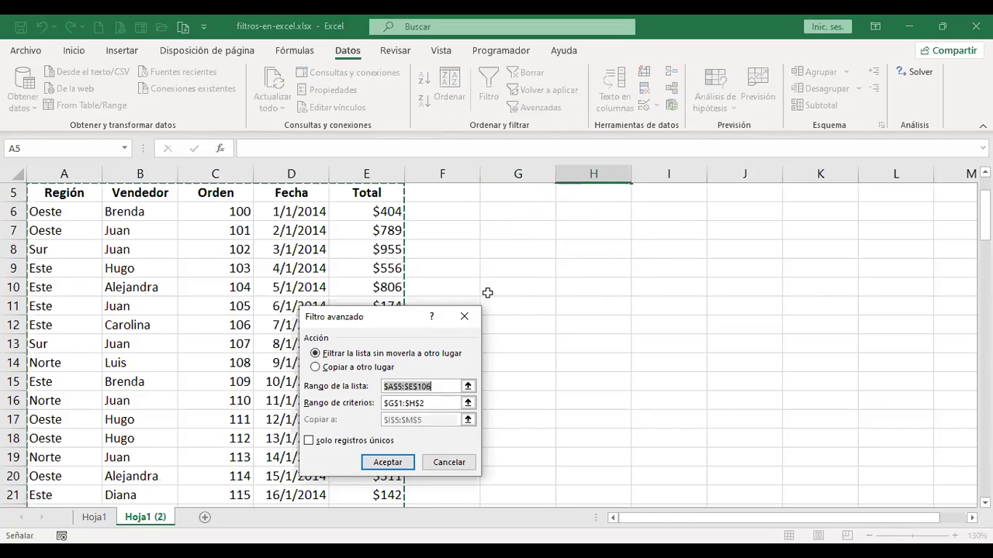
pyautogui.click(315, 367)
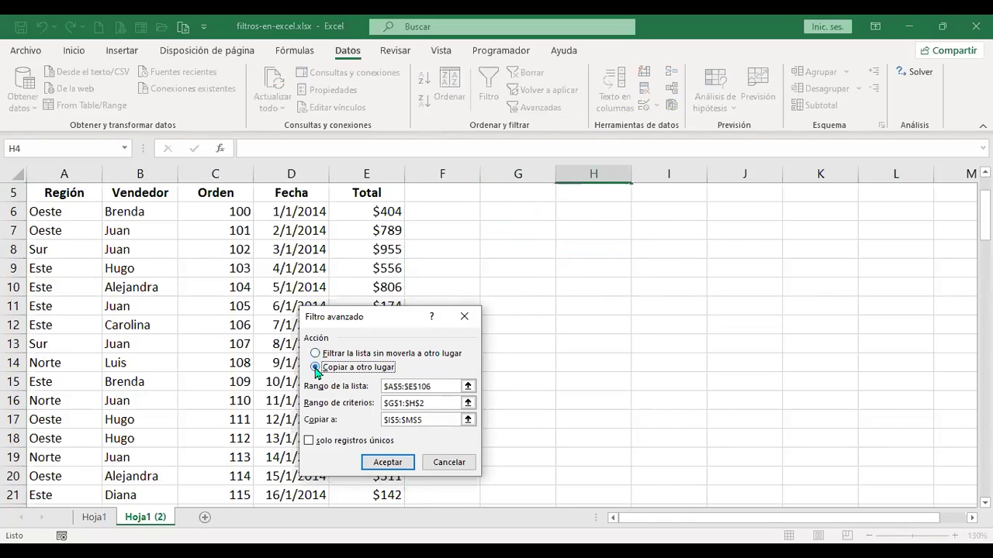
pyautogui.click(435, 386)
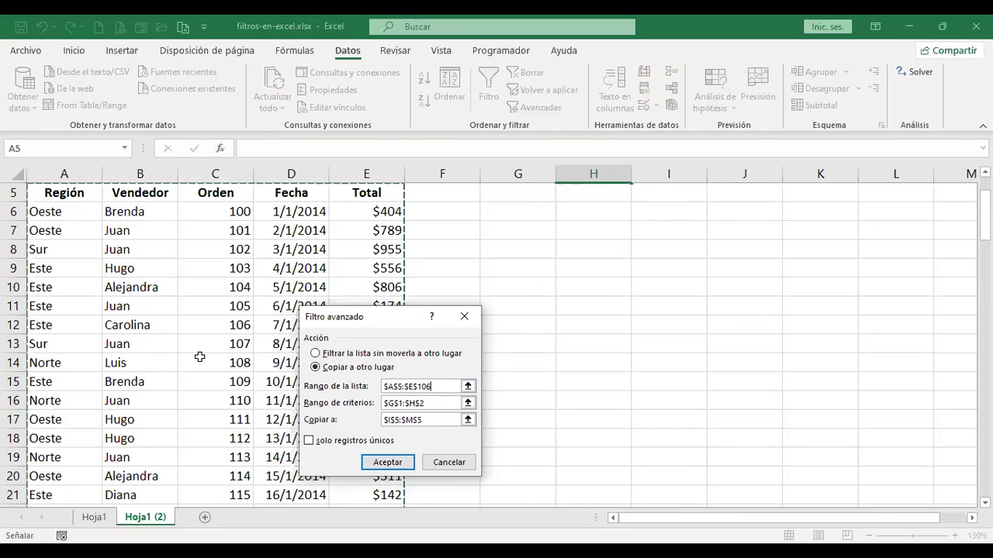
pyautogui.moveTo(447, 403); pyautogui.dragTo(379, 407)
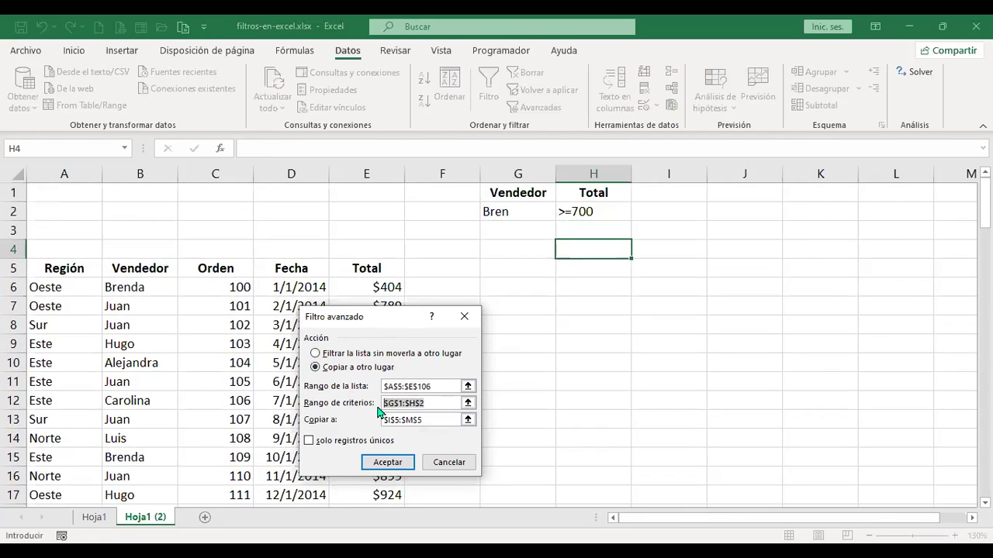
pyautogui.press('BackSpace')
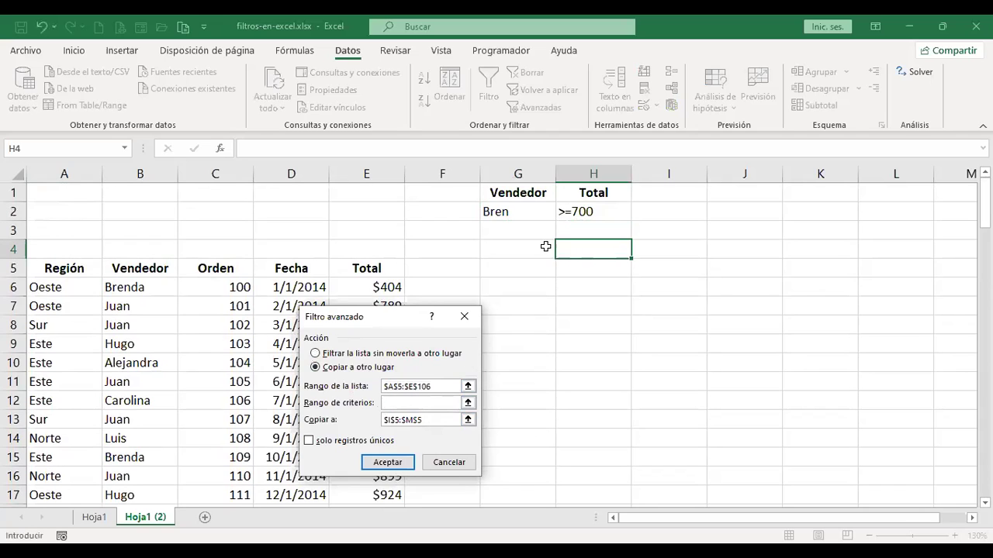
pyautogui.click(530, 193)
pyautogui.moveTo(525, 208); pyautogui.dragTo(523, 215)
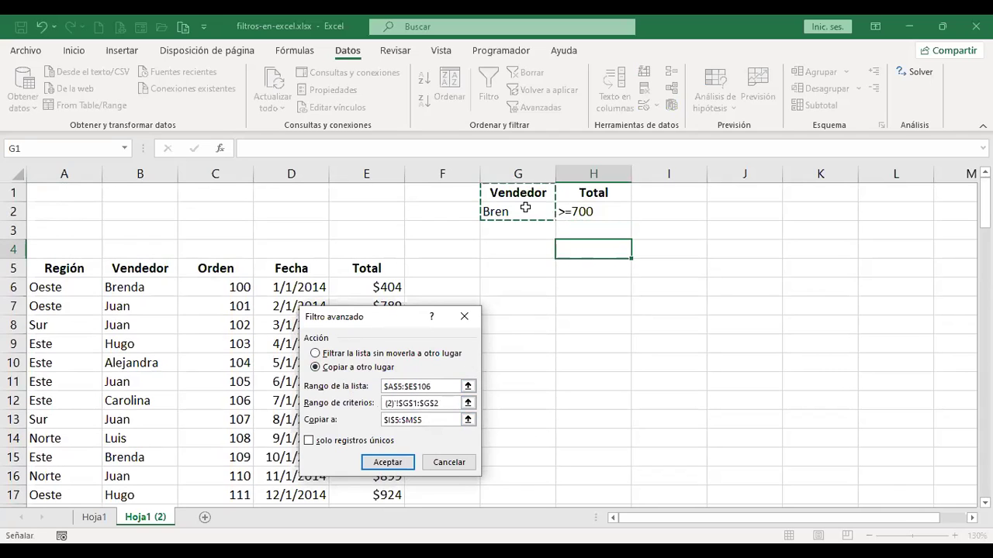
# - Set the copy destination to I5, restrict the output to unique records only, and run the advanced filter
pyautogui.click(429, 421)
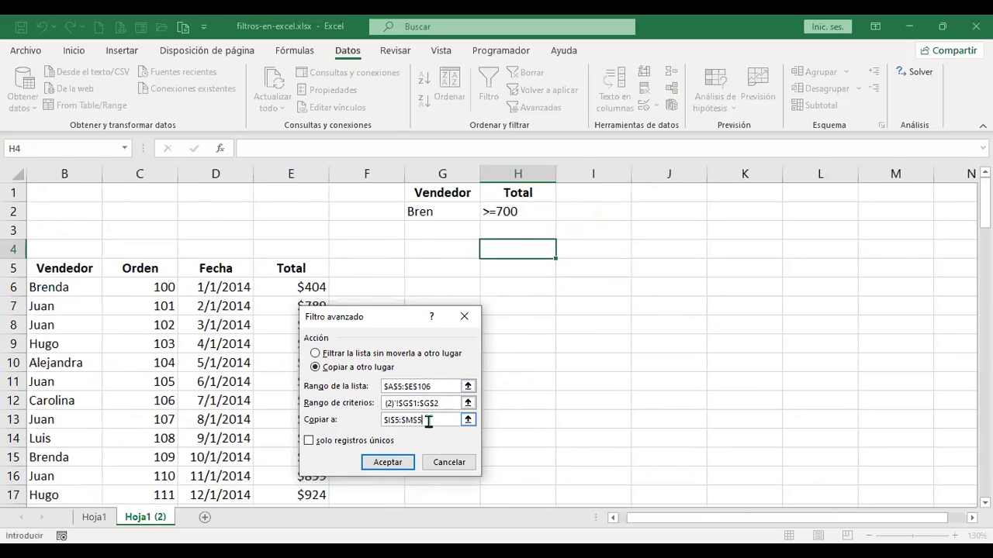
pyautogui.moveTo(426, 421); pyautogui.dragTo(367, 422)
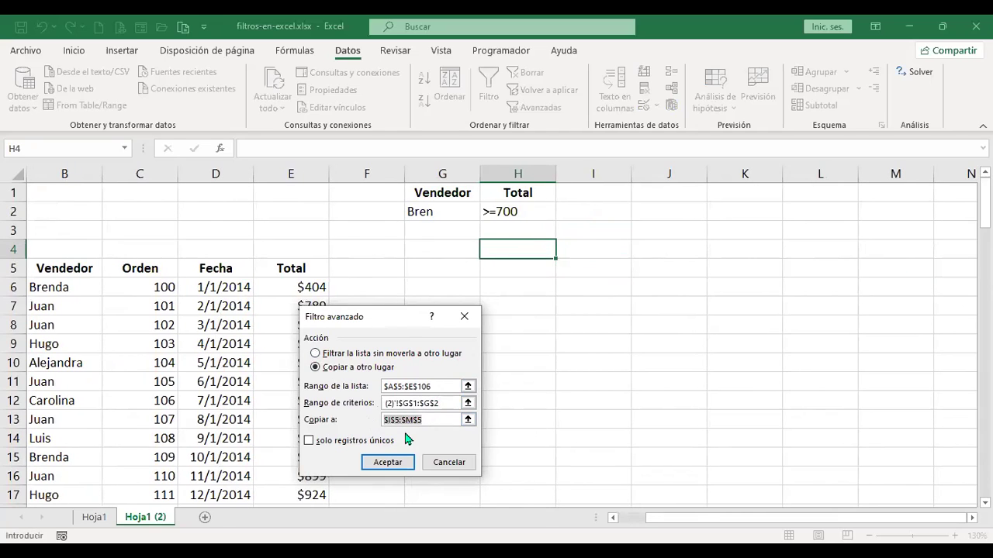
pyautogui.press('Delete')
pyautogui.click(594, 268)
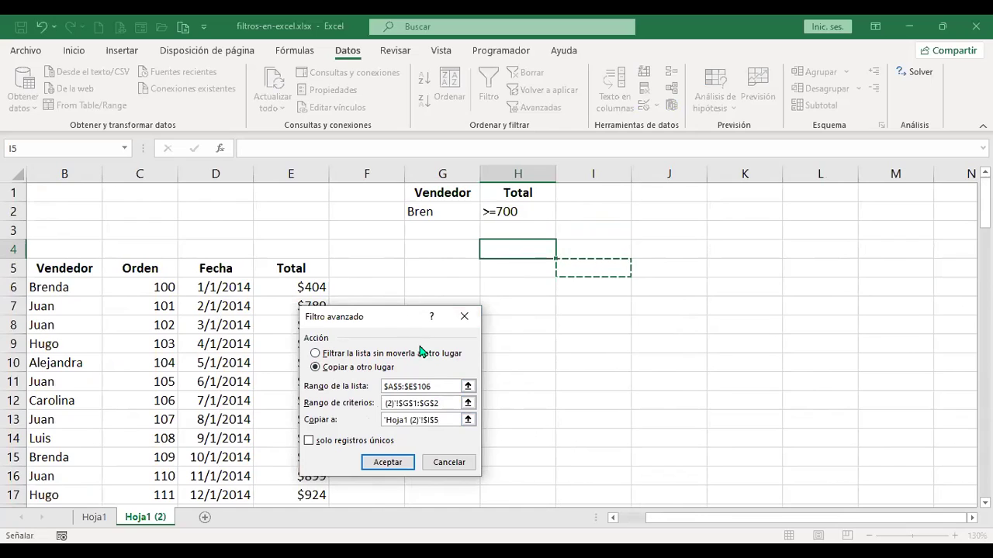
pyautogui.click(310, 440)
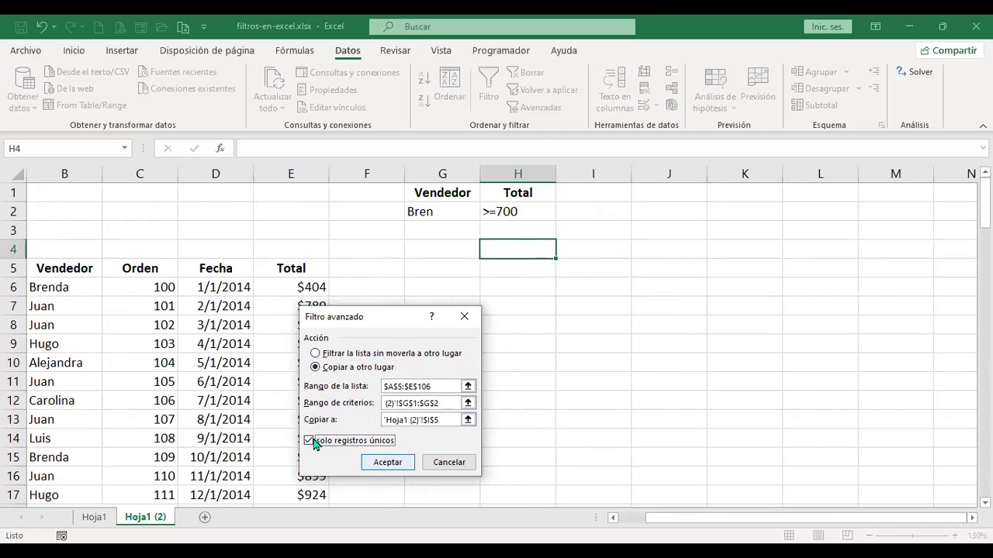
pyautogui.press('Return')
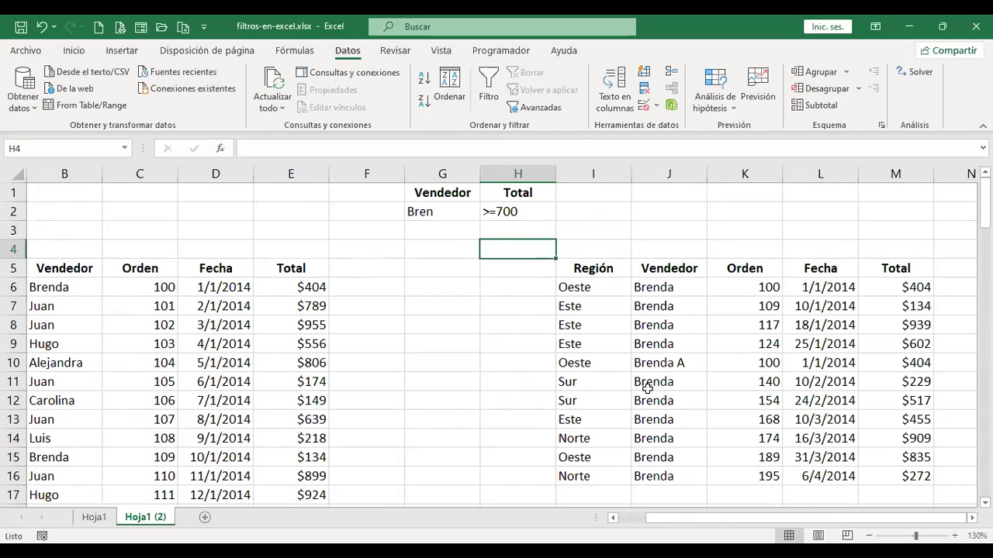
# - Compare the extracted records with the Vendedor criterion in G2, checking the seller name in J10
pyautogui.scroll(-1, 672, 386)
pyautogui.scroll(-1, 672, 387)
pyautogui.scroll(2, 680, 357)
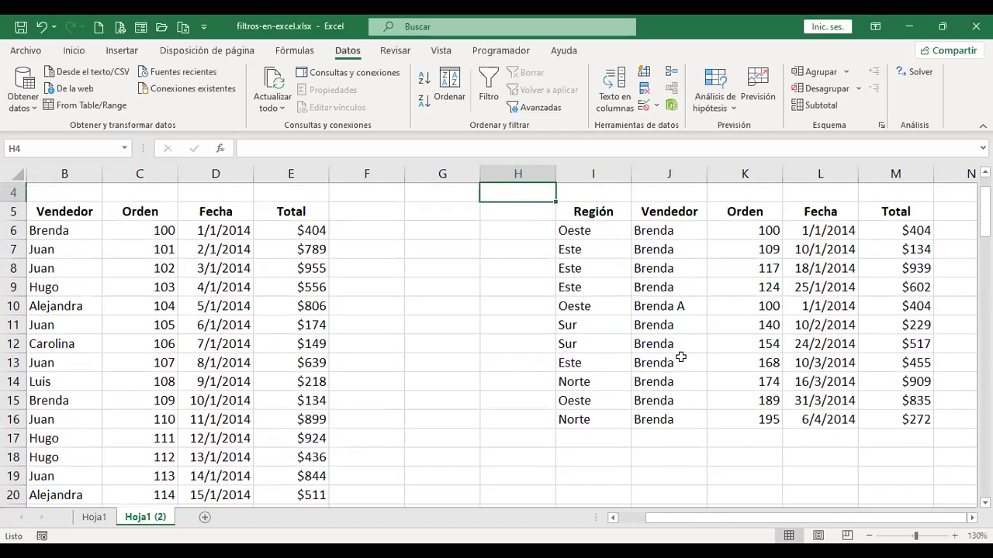
pyautogui.click(442, 212)
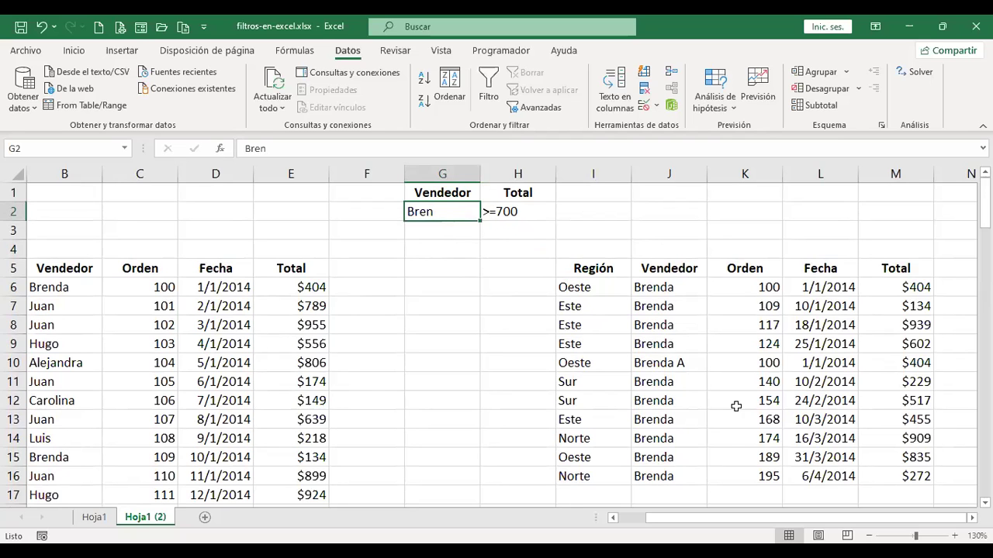
pyautogui.scroll(-1, 734, 403)
pyautogui.scroll(1, 728, 401)
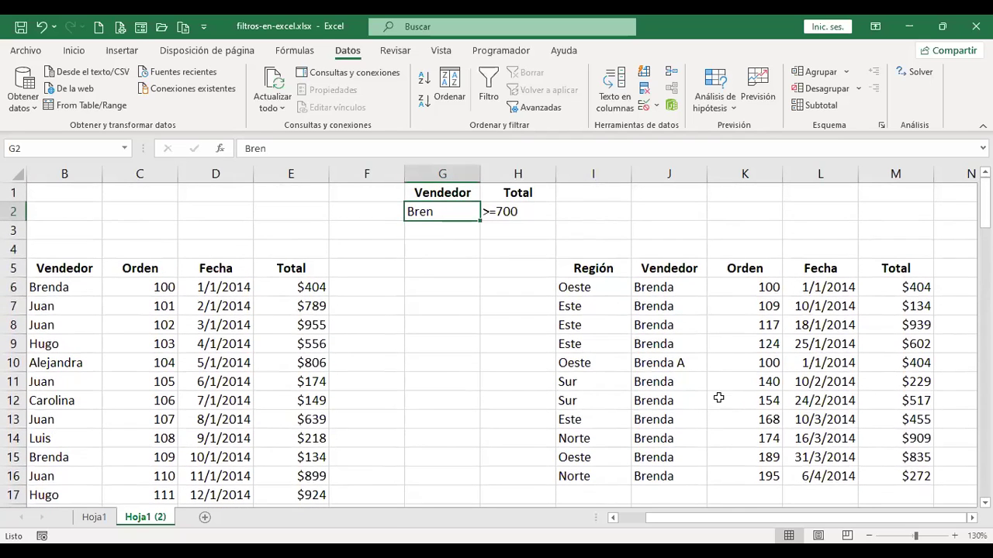
pyautogui.click(694, 366)
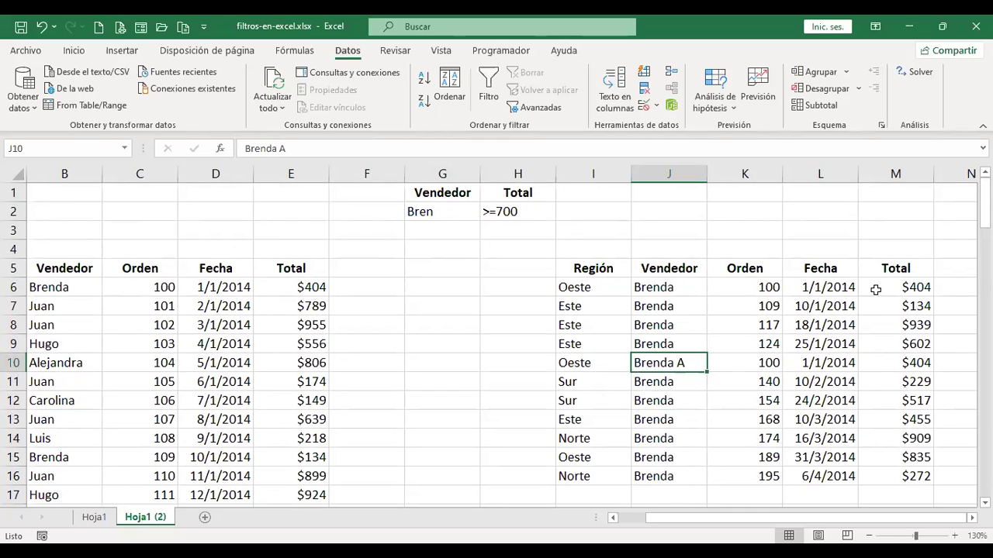
pyautogui.scroll(-1, 779, 368)
pyautogui.scroll(1, 707, 380)
pyautogui.click(687, 287)
pyautogui.click(754, 224)
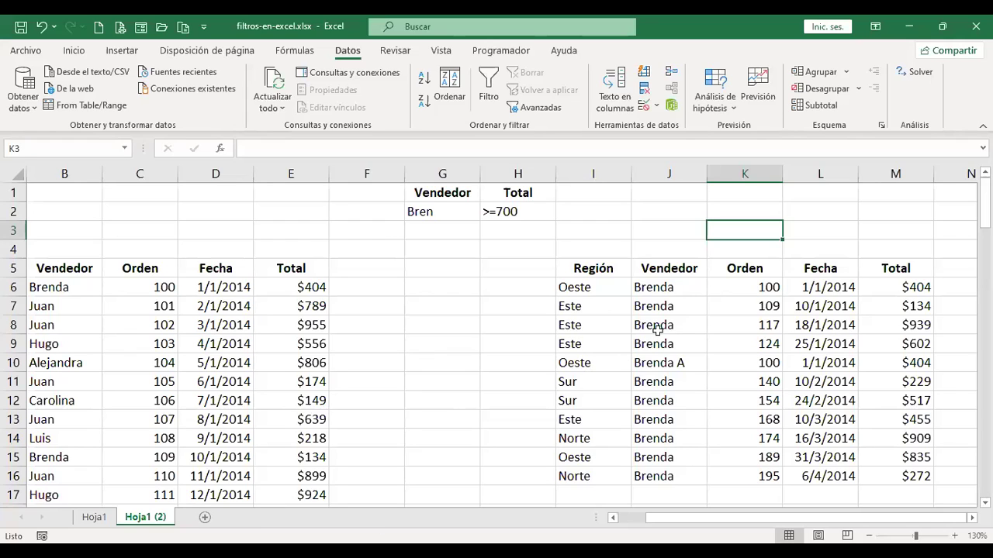
pyautogui.click(680, 234)
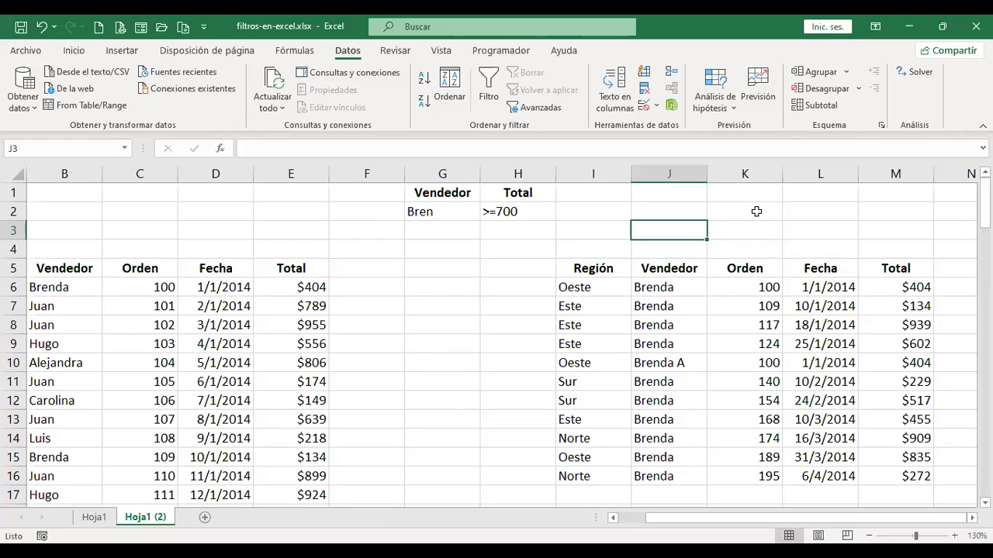
pyautogui.press('Down')
pyautogui.press('Down')
pyautogui.press('Down')
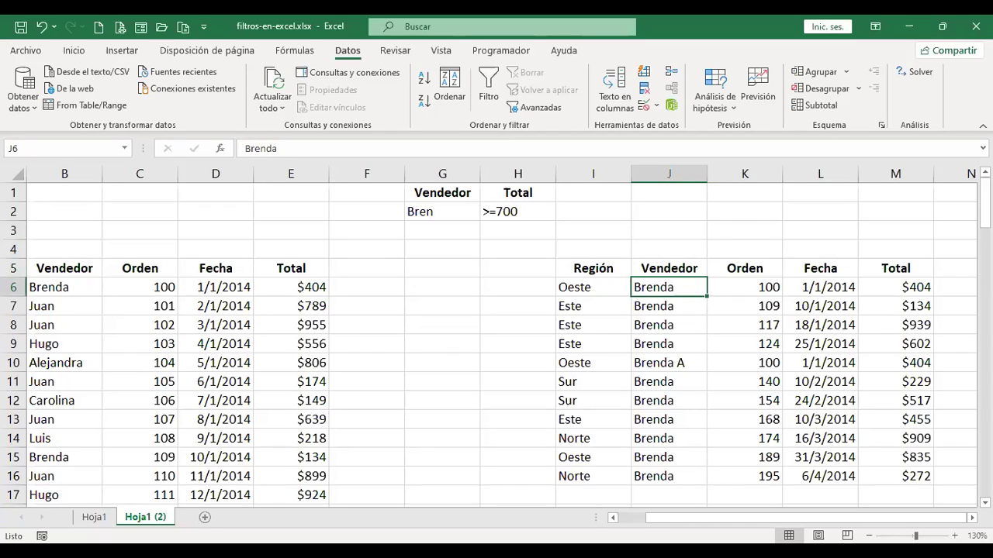
# - Add a new blank worksheet after Hoja1 (2)
pyautogui.click(205, 517)
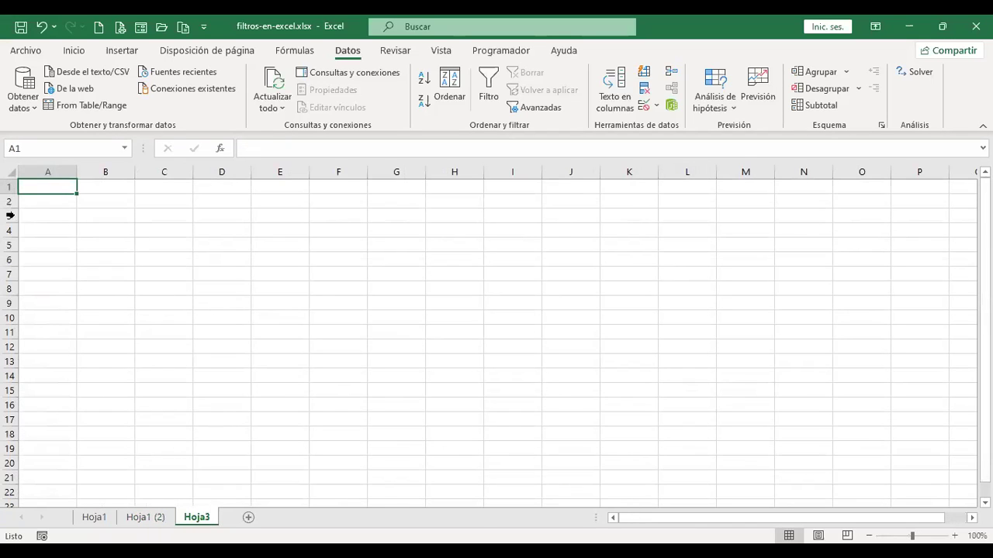
pyautogui.click(11, 171)
pyautogui.scroll(7, 261, 313)
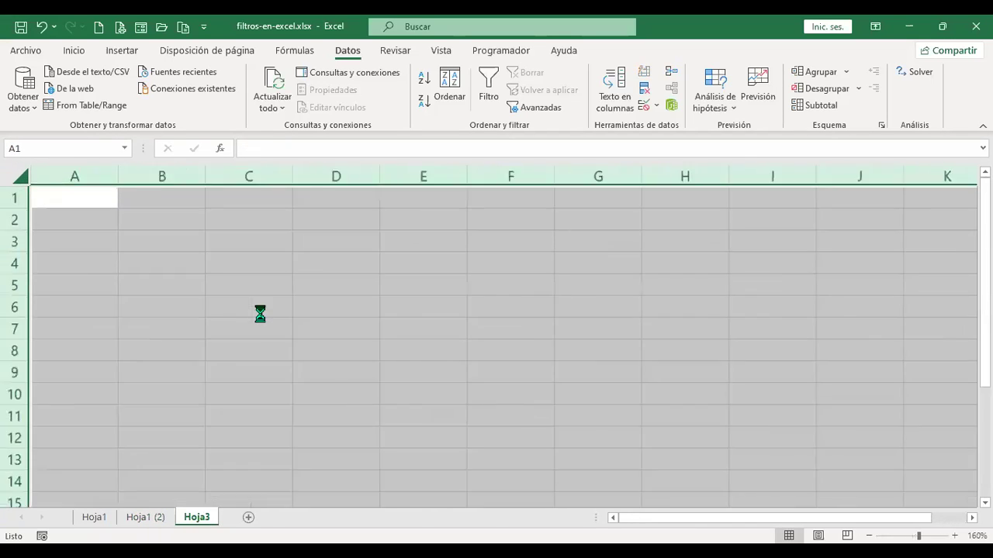
pyautogui.click(104, 210)
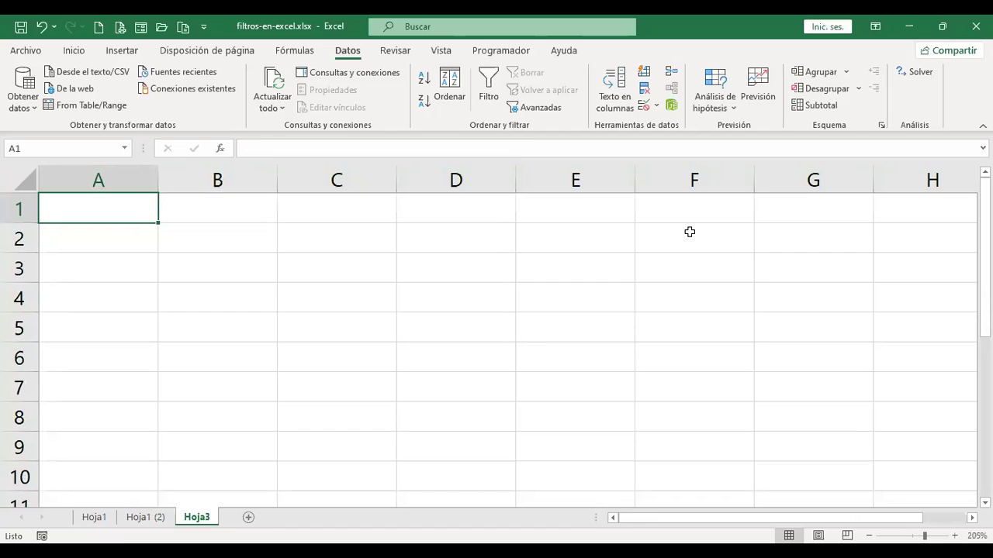
# - Enter the header "Nombre de prod" in A1 and autofit column A's width to it
pyautogui.write('P')
pyautogui.press('BackSpace')
pyautogui.write('N')
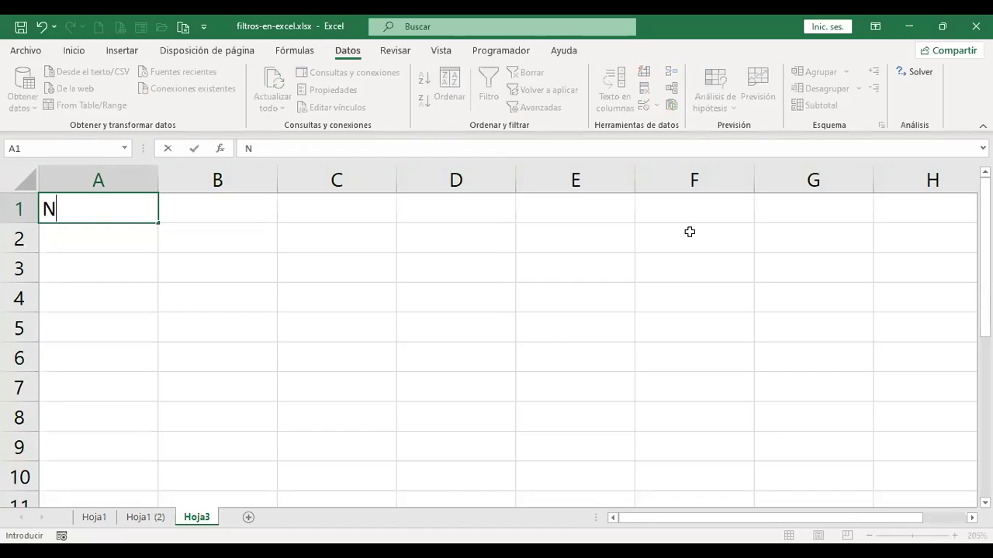
pyautogui.write('ombre de prod')
pyautogui.press('Return')
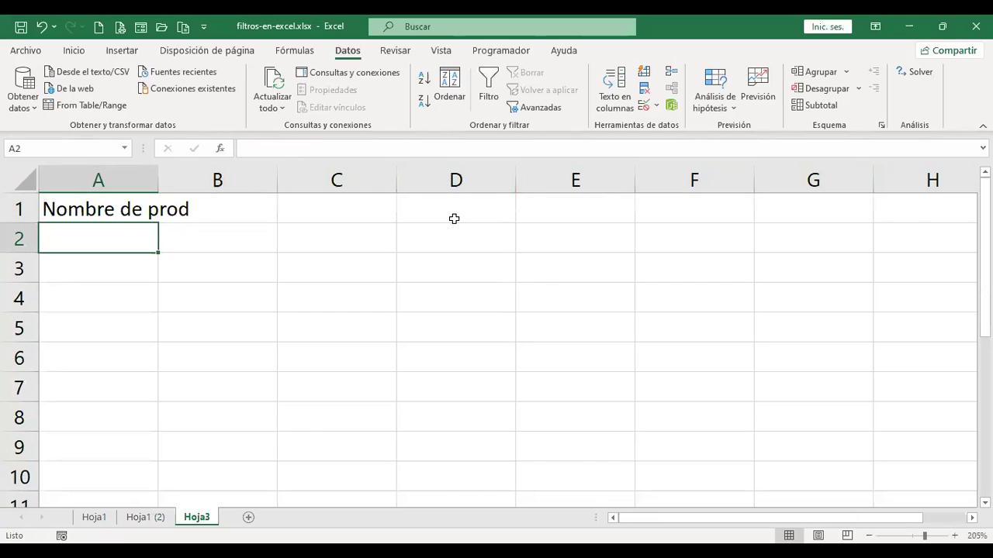
pyautogui.hotkey('alt', 'h')
pyautogui.press('o')
pyautogui.press('i')
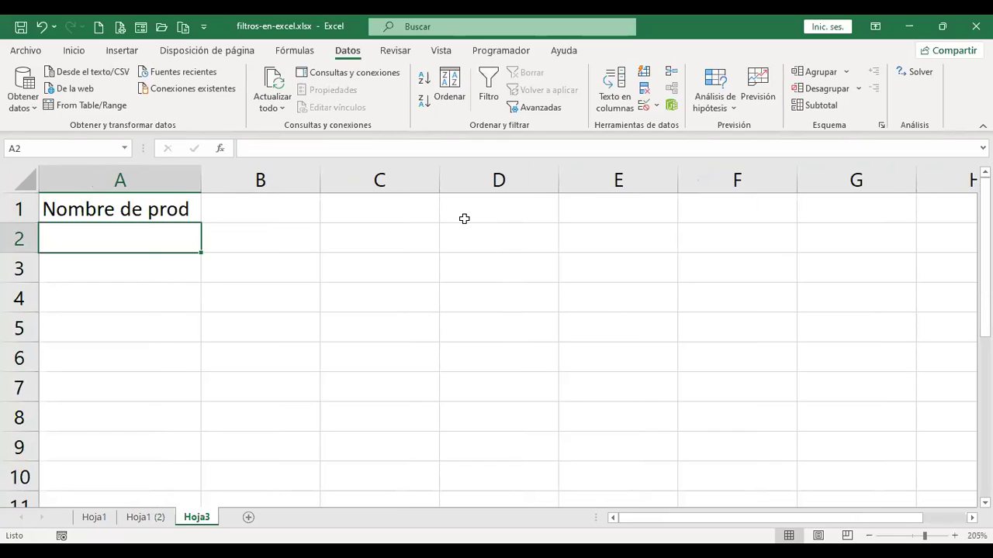
# - Enter the product "Lápices" in A2 and the header "Costo" in B1
pyautogui.write('Lápices')
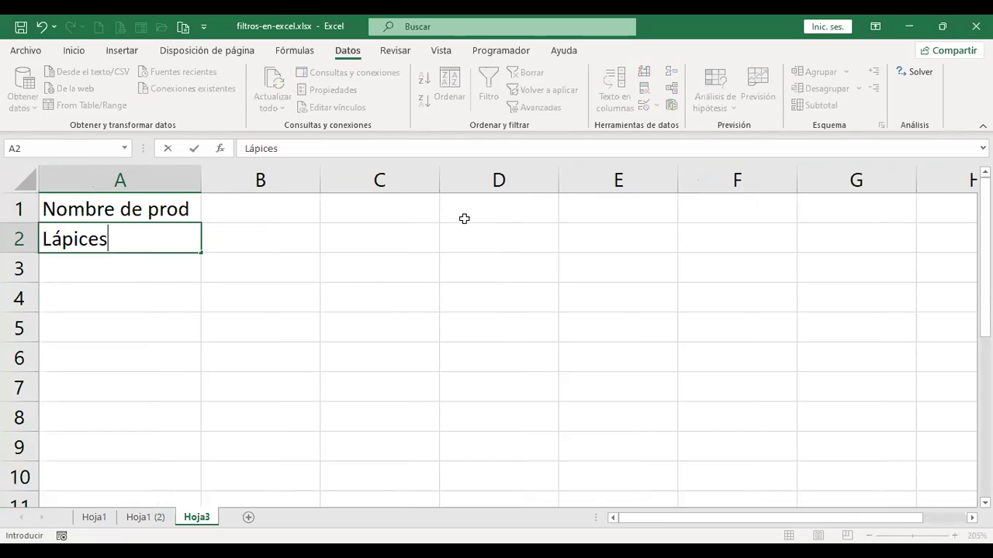
pyautogui.press('Return')
pyautogui.press('Up')
pyautogui.press('Up')
pyautogui.press('Right')
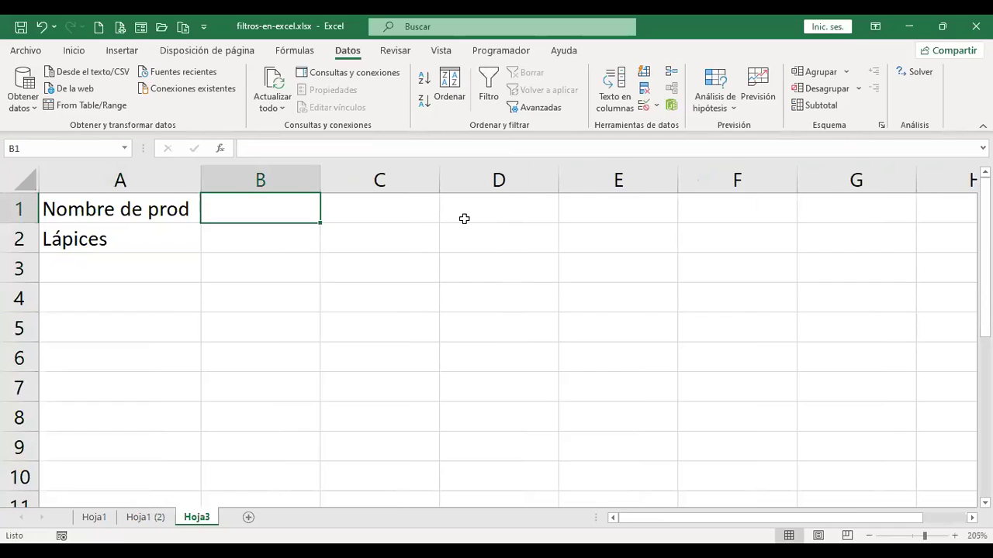
pyautogui.write('Costo')
pyautogui.press('Return')
# - Repeat the product name "Lápices" in A3 and A4
pyautogui.press('Left')
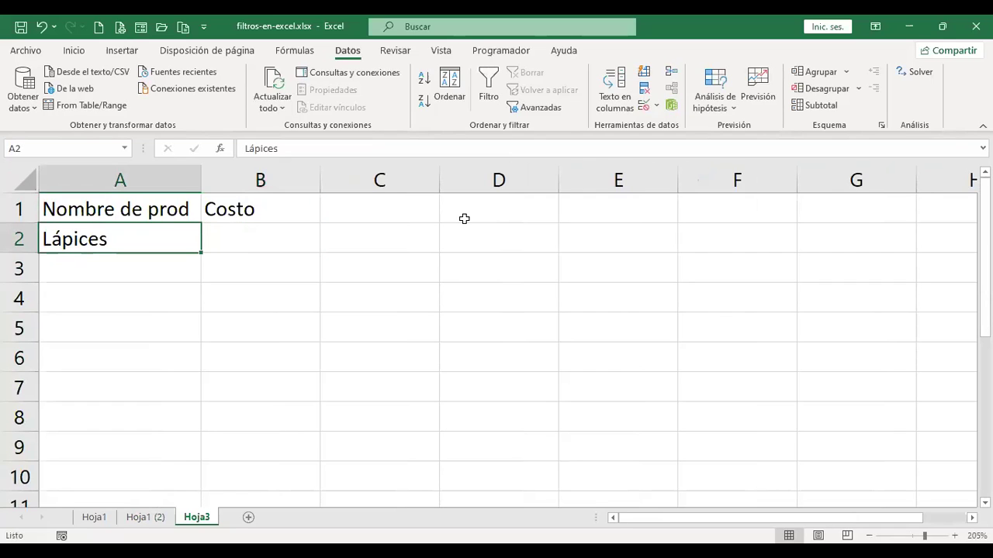
pyautogui.press('Down')
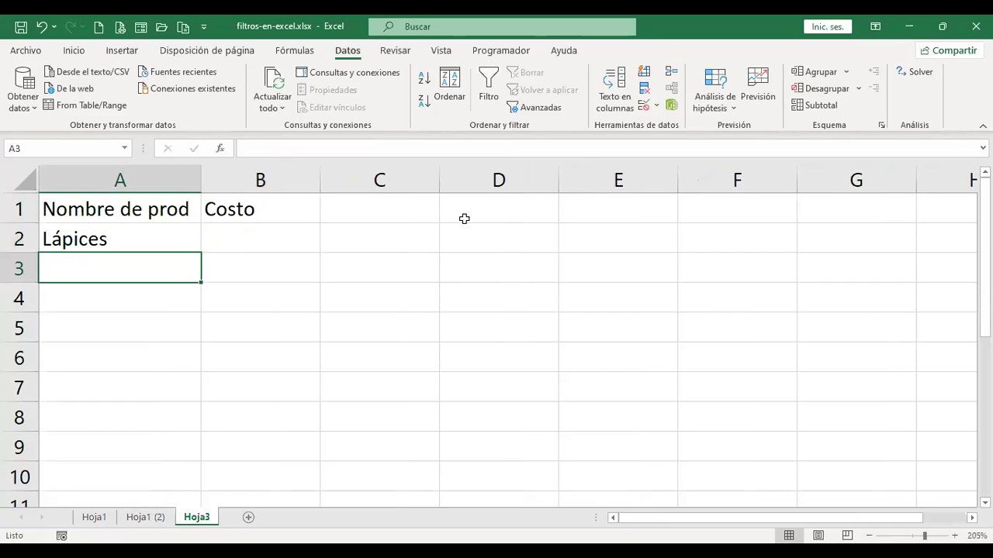
pyautogui.write('Lápices')
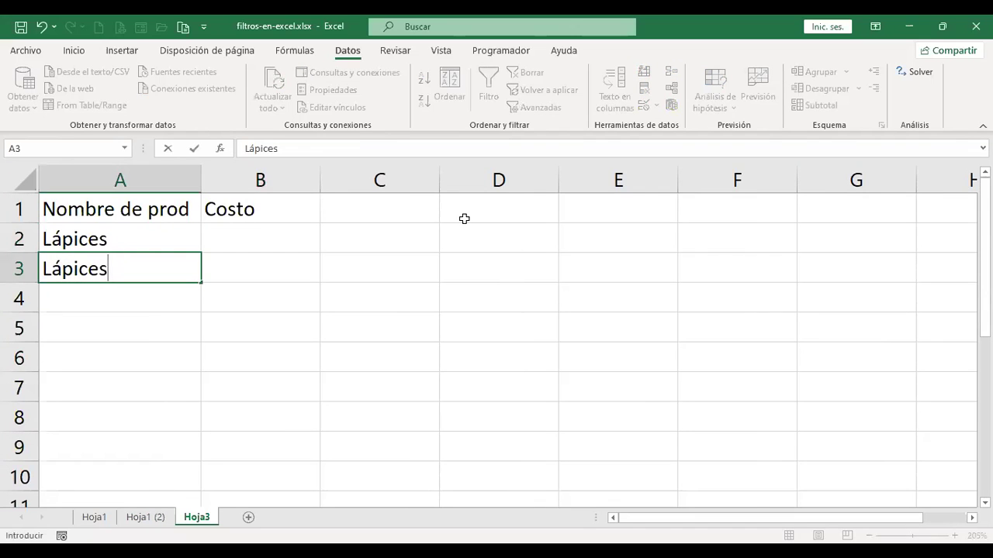
pyautogui.press('Return')
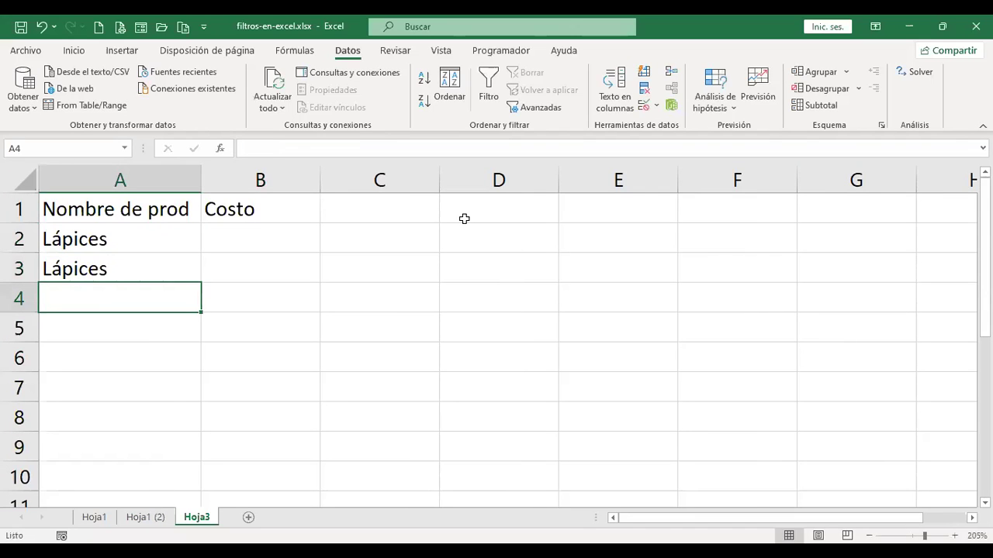
pyautogui.write('Lápices')
pyautogui.press('Return')
# - Enter a cost of 0.2 in B2 and copy it to B3:B4
pyautogui.press('Up')
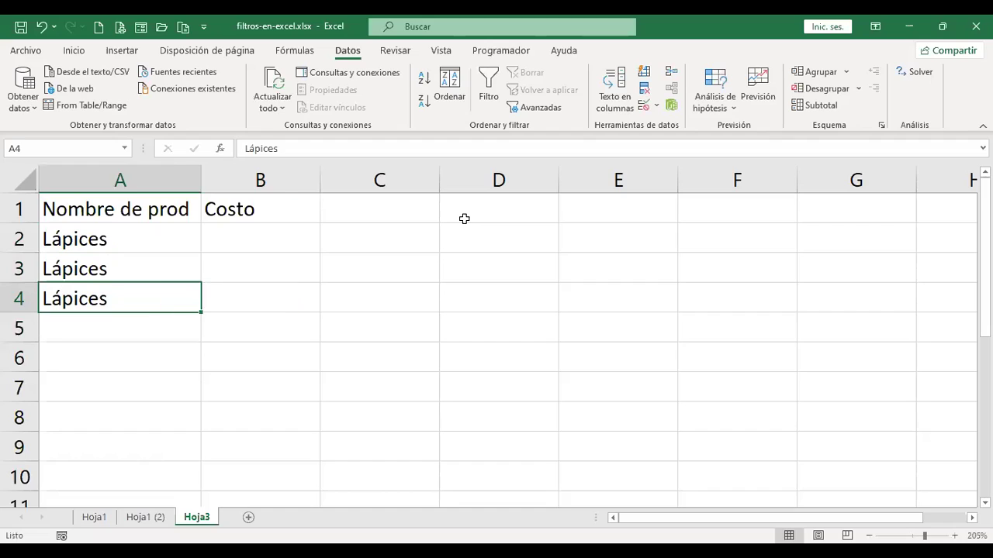
pyautogui.press('Right')
pyautogui.press('Up')
pyautogui.press('Up')
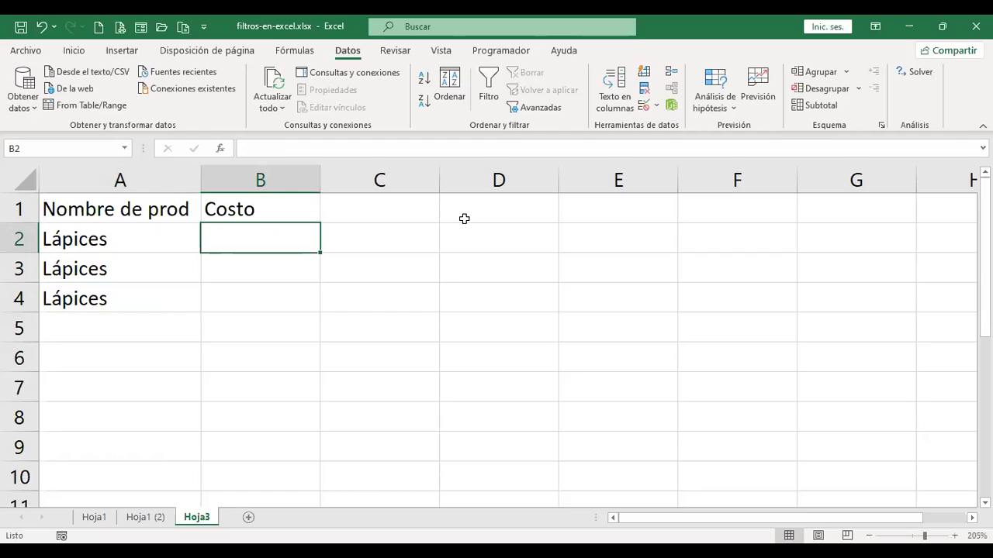
pyautogui.write('0.2')
pyautogui.press('Return')
pyautogui.press('Up')
pyautogui.hotkey('ctrl', 'c')
pyautogui.press('Down')
pyautogui.hotkey('shift', 'Down')
pyautogui.hotkey('ctrl', 'v')
pyautogui.press('Escape')
pyautogui.press('Up')
pyautogui.press('Left')
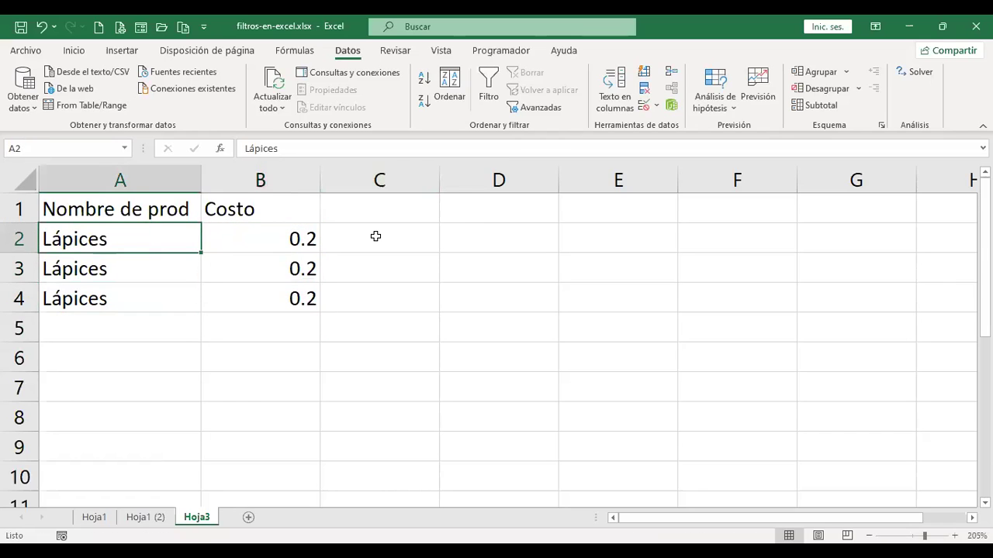
# - Insert a new column before the product names and give it the header "Código" in A1
pyautogui.click(155, 179)
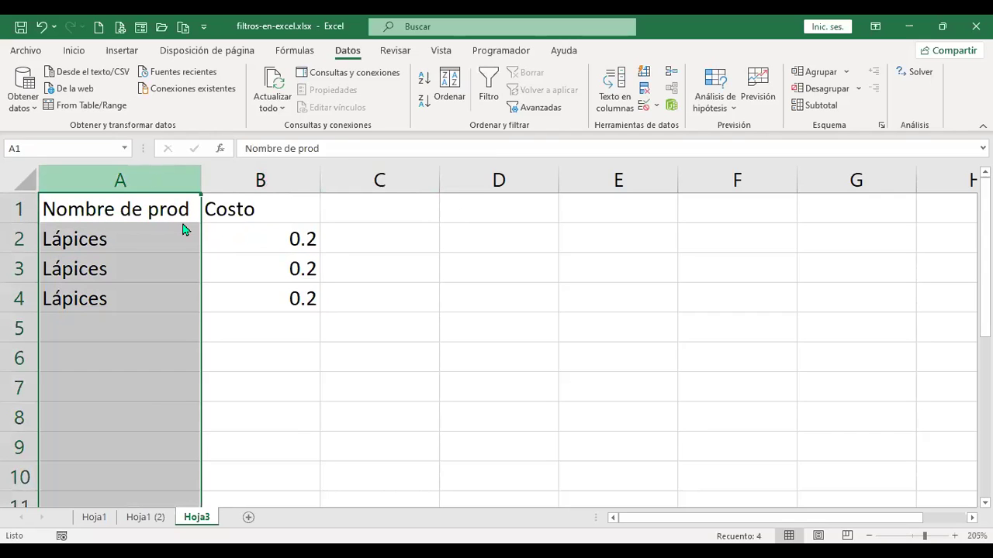
pyautogui.rightClick(180, 186)
pyautogui.click(215, 313)
pyautogui.click(88, 216)
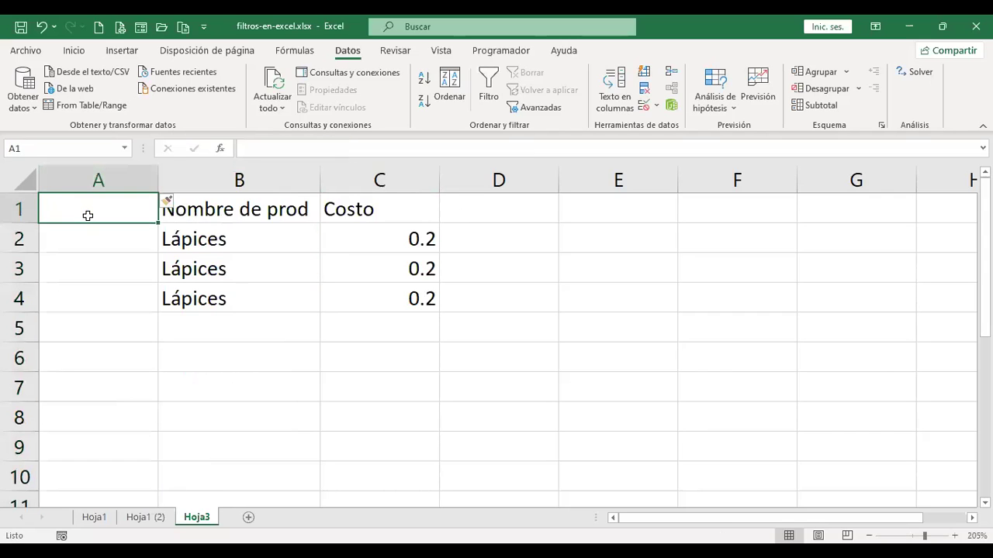
pyautogui.write('Código')
pyautogui.press('Return')
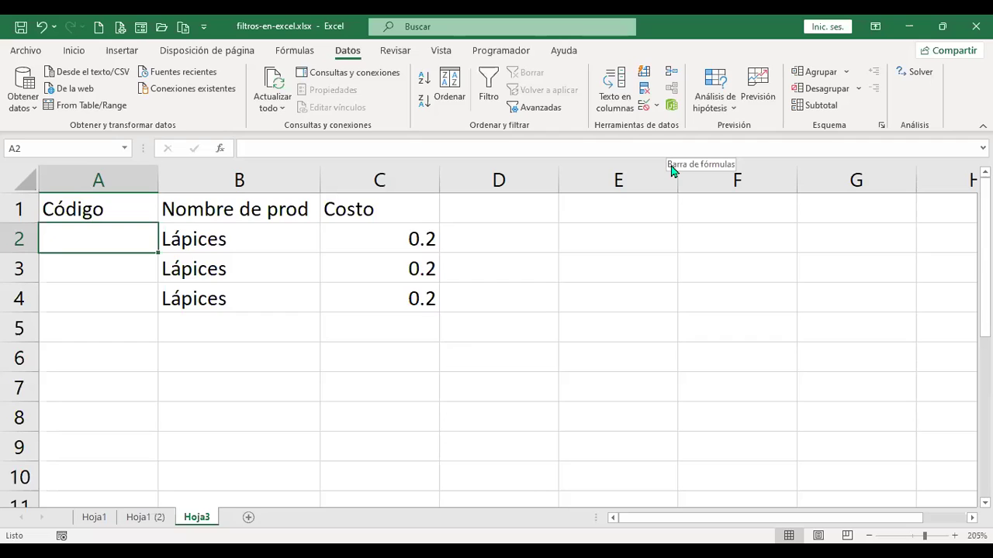
# - Enter the product code C0001 in A2 and copy it to A3 and A4
pyautogui.write('C0001')
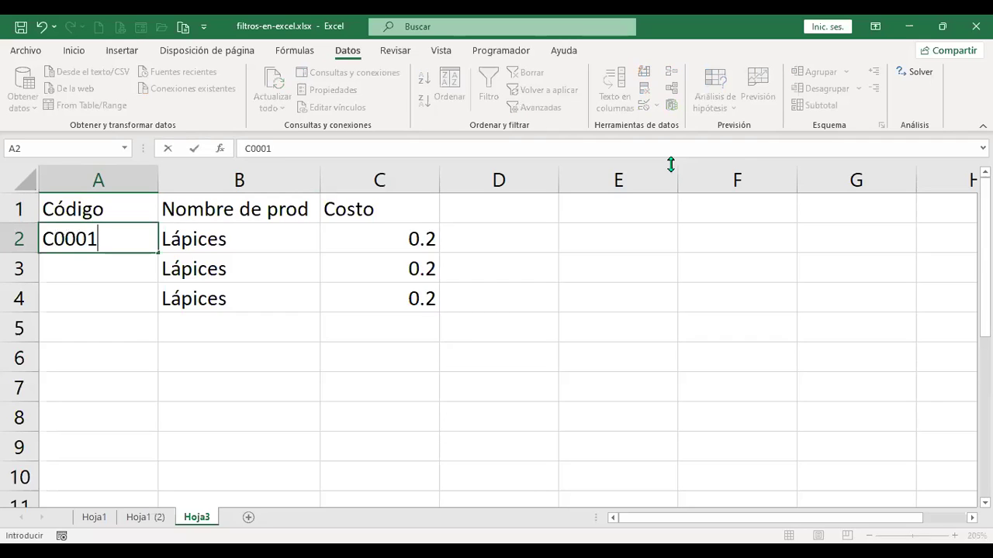
pyautogui.press('Return')
pyautogui.press('Up')
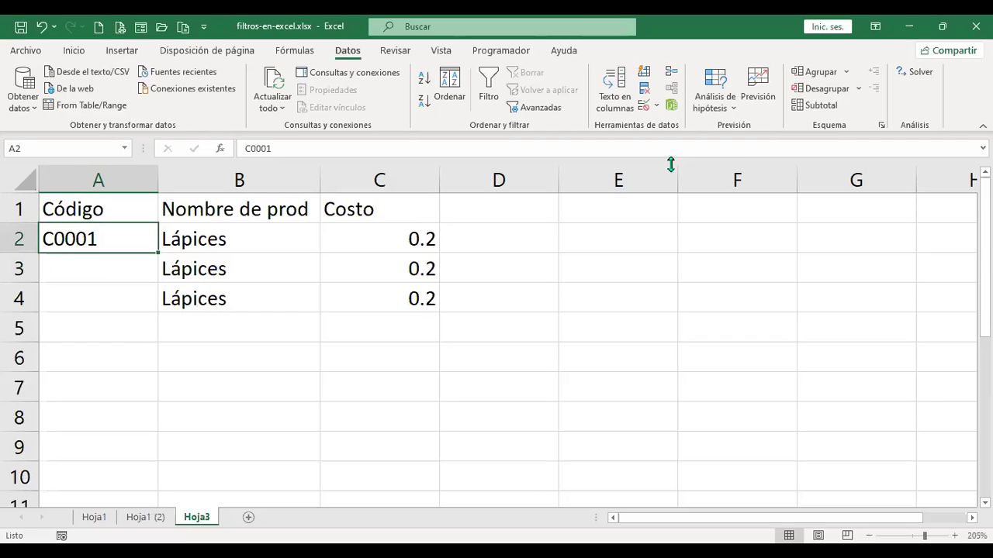
pyautogui.hotkey('ctrl', 'c')
pyautogui.press('Down')
pyautogui.press('Return')
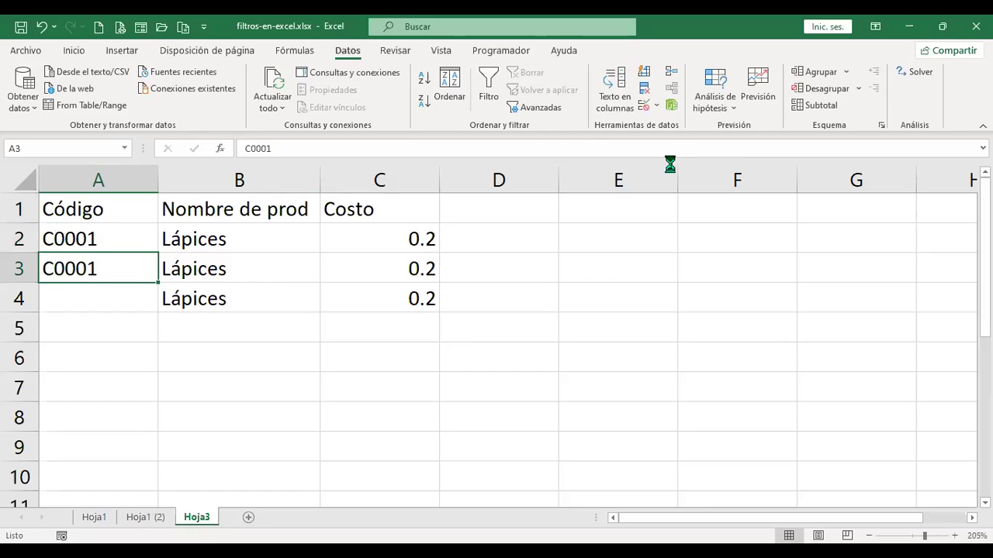
pyautogui.hotkey('ctrl', 'c')
pyautogui.press('Down')
pyautogui.press('Return')
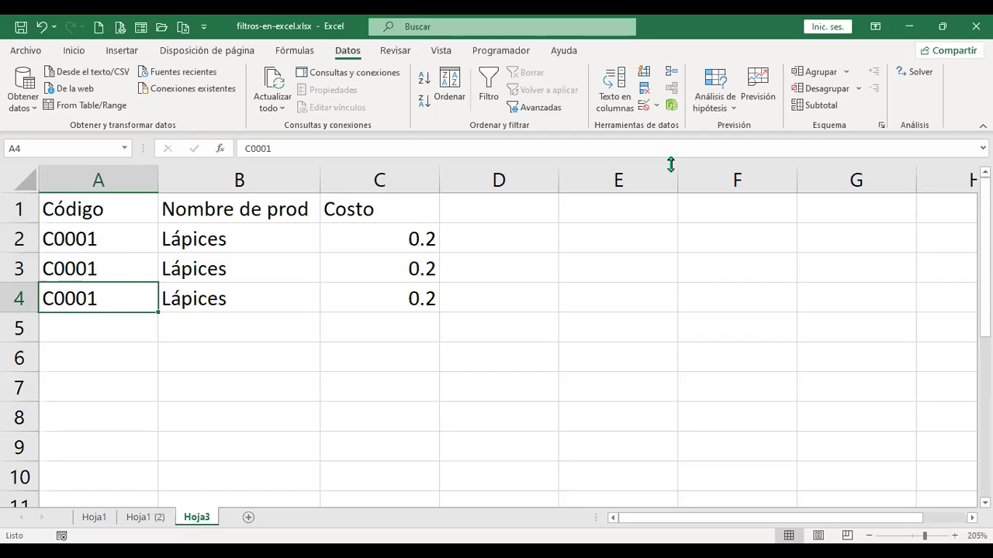
# - Change the product codes to C0002 in A3 and C0003 in A4
pyautogui.press('Up')
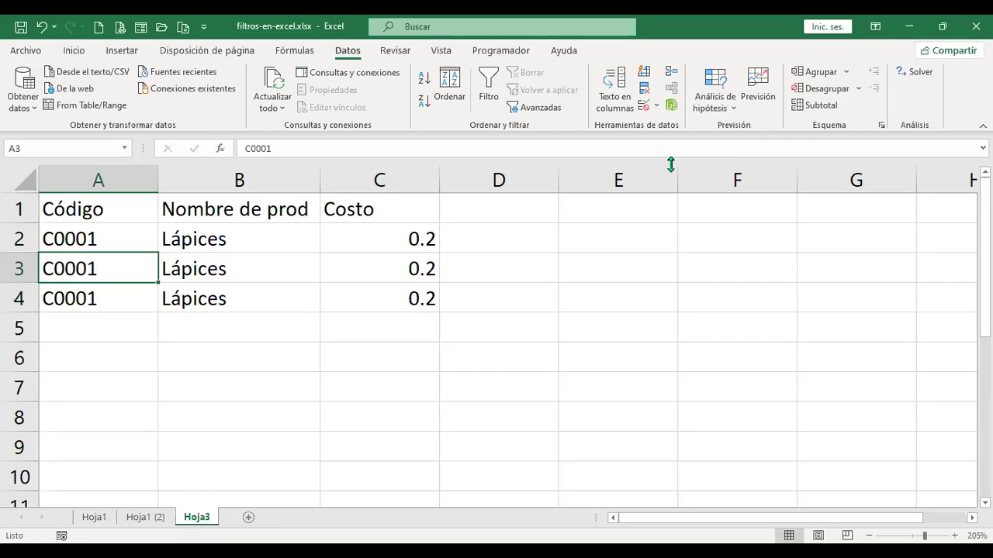
pyautogui.press('F2')
pyautogui.press('BackSpace')
pyautogui.write('2')
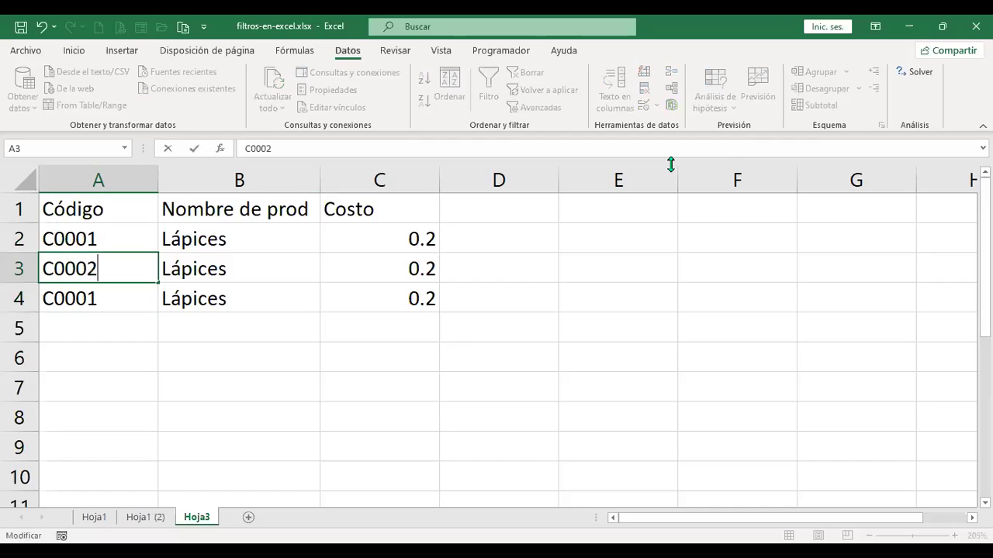
pyautogui.press('Return')
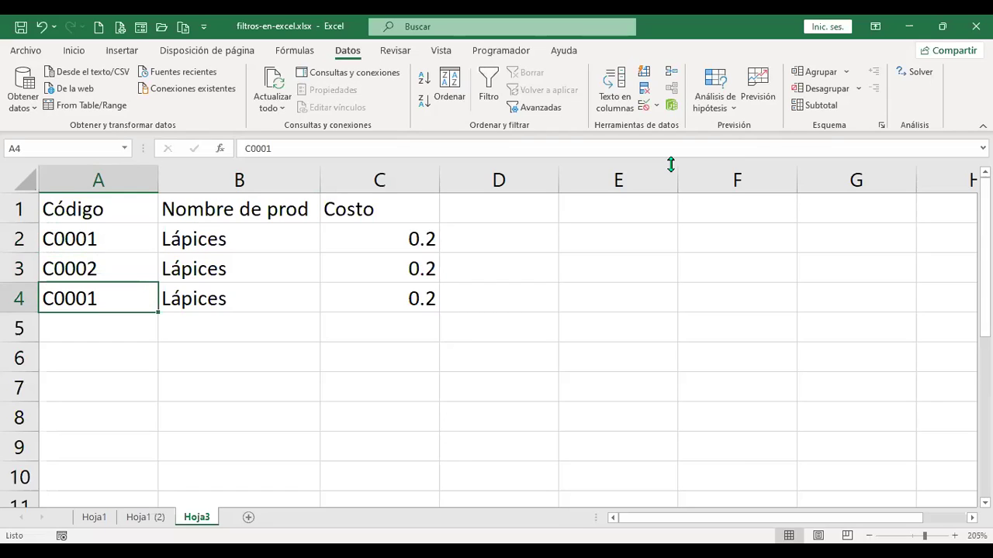
pyautogui.press('F2')
pyautogui.press('BackSpace')
pyautogui.write('3')
pyautogui.press('Return')
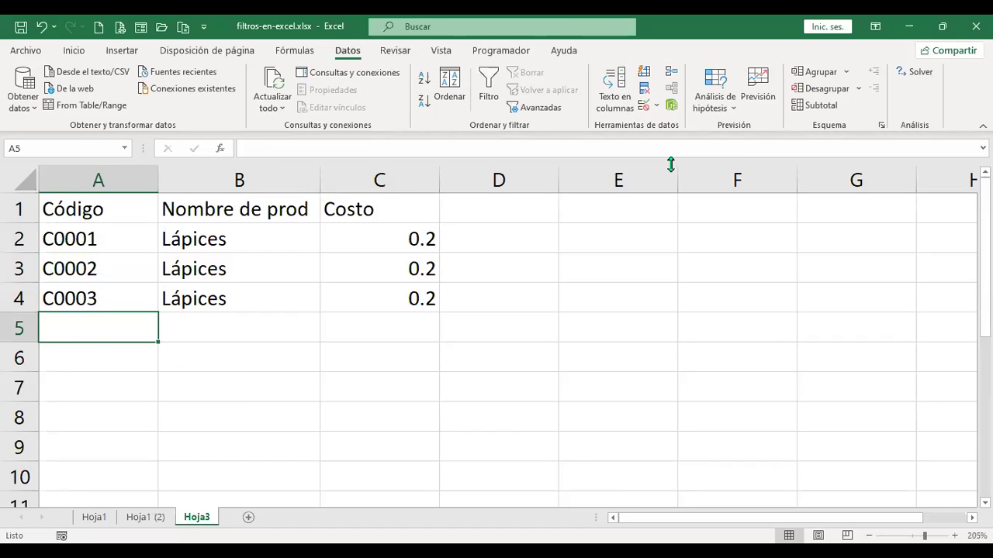
# - Add the column header "Stock" in D1, beside Costo
pyautogui.press('Up')
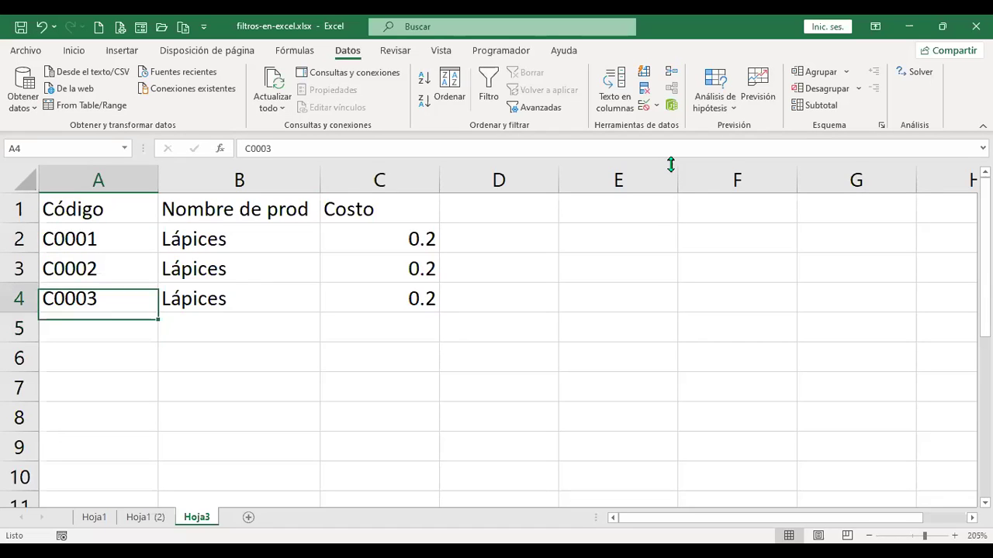
pyautogui.press('Right')
pyautogui.press('Right')
pyautogui.press('Right')
pyautogui.press('Up')
pyautogui.press('Up')
pyautogui.press('Up')
pyautogui.write('Stock')
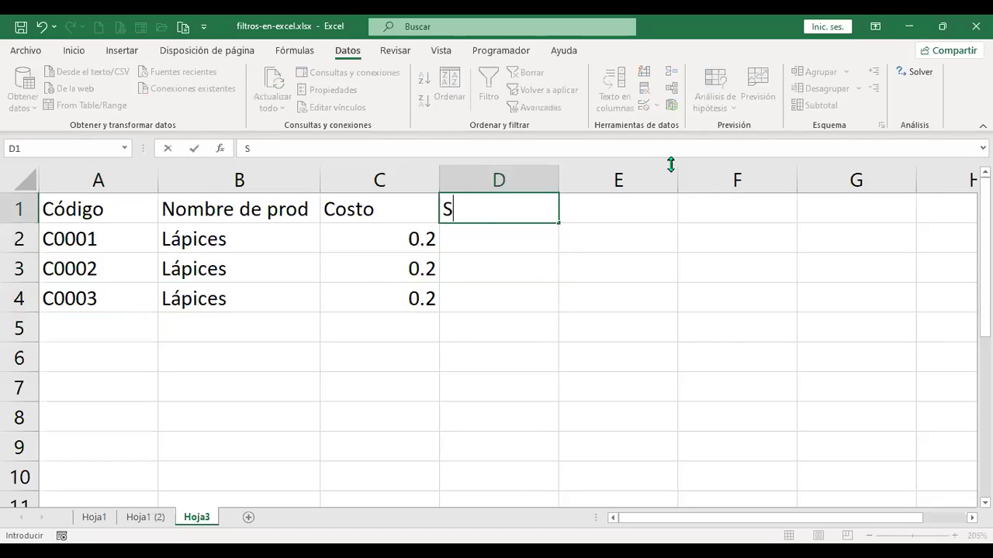
pyautogui.press('Return')
# - Enter the stock quantities 10, 5 and 4 in D2, D3 and D4
pyautogui.press('F2')
pyautogui.write('10')
pyautogui.press('Return')
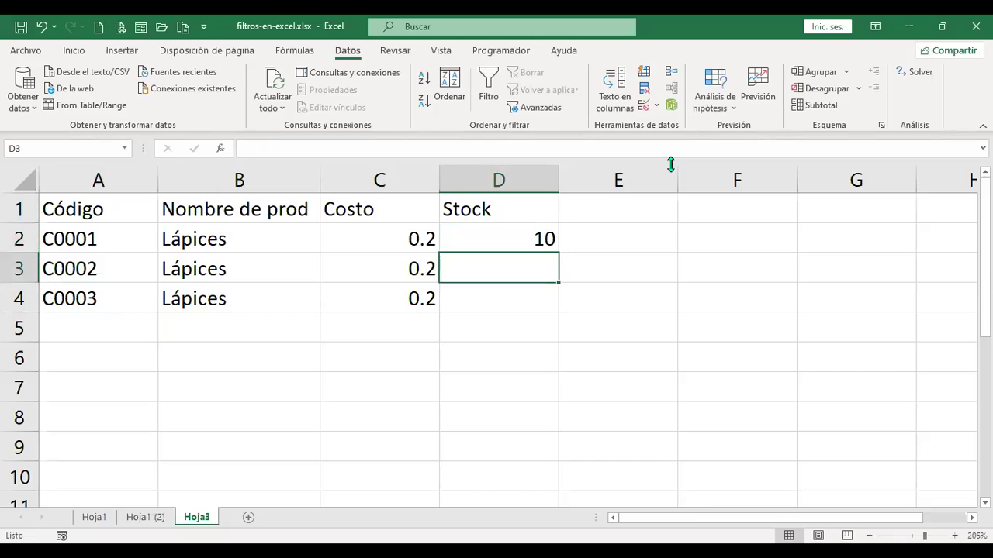
pyautogui.write('5')
pyautogui.press('Return')
pyautogui.write('4')
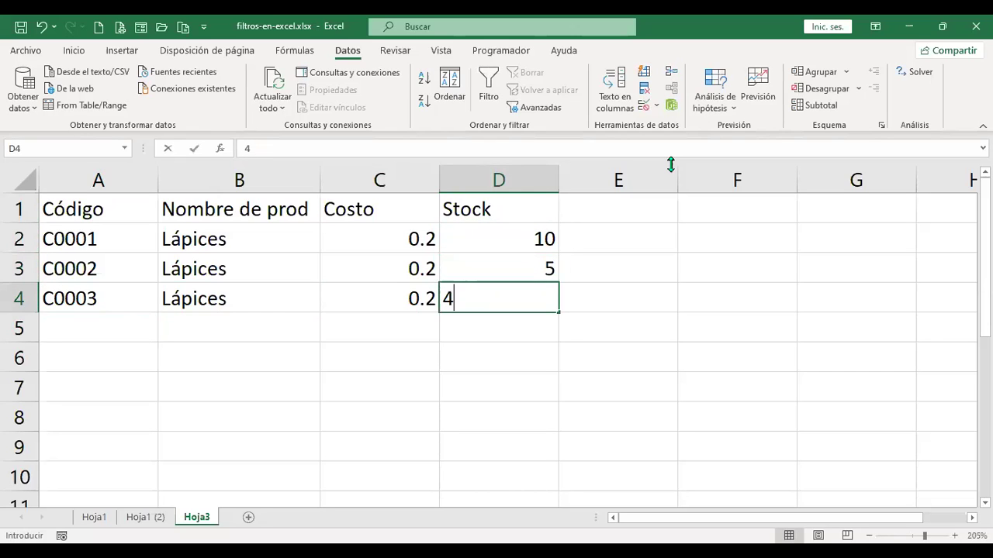
pyautogui.press('Tab')
# - Add the column header "Salida" in E1, beside Stock
pyautogui.press('Up')
pyautogui.press('Up')
pyautogui.press('Up')
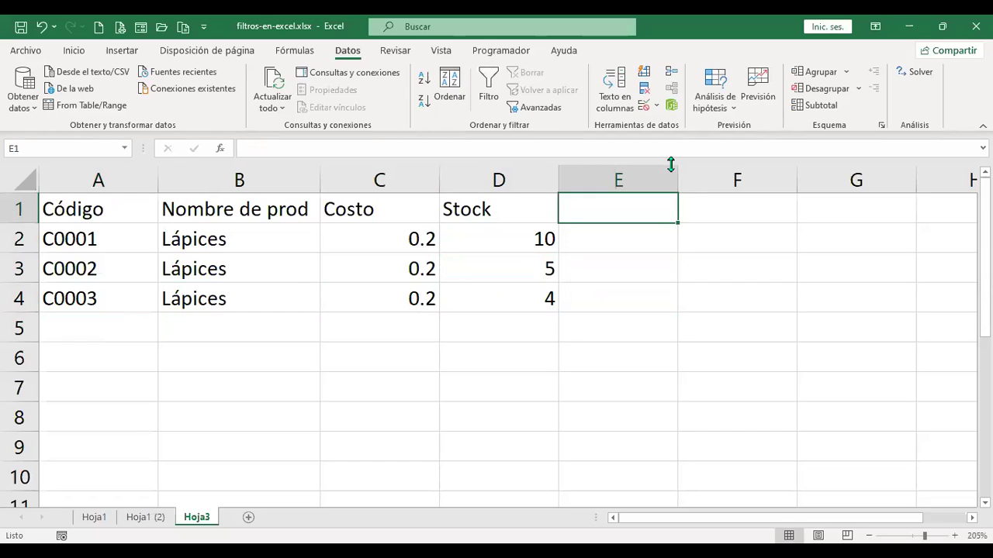
pyautogui.write('Salida')
pyautogui.press('Return')
pyautogui.press('Return')
pyautogui.press('Return')
pyautogui.press('Return')
pyautogui.press('Up')
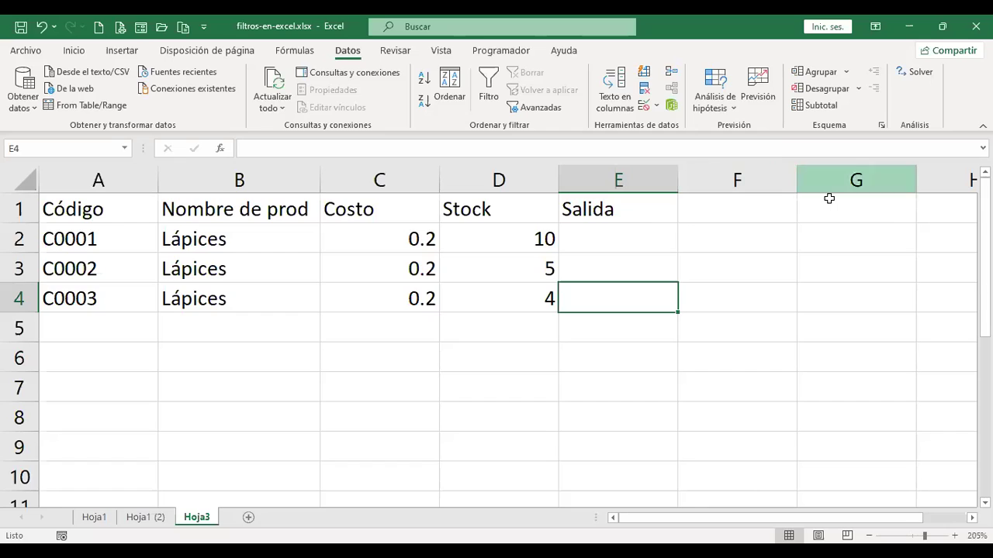
# - Compare the product codes in A2:A4 with the product names in column B and the stock quantity in D2
pyautogui.moveTo(103, 236); pyautogui.dragTo(233, 296)
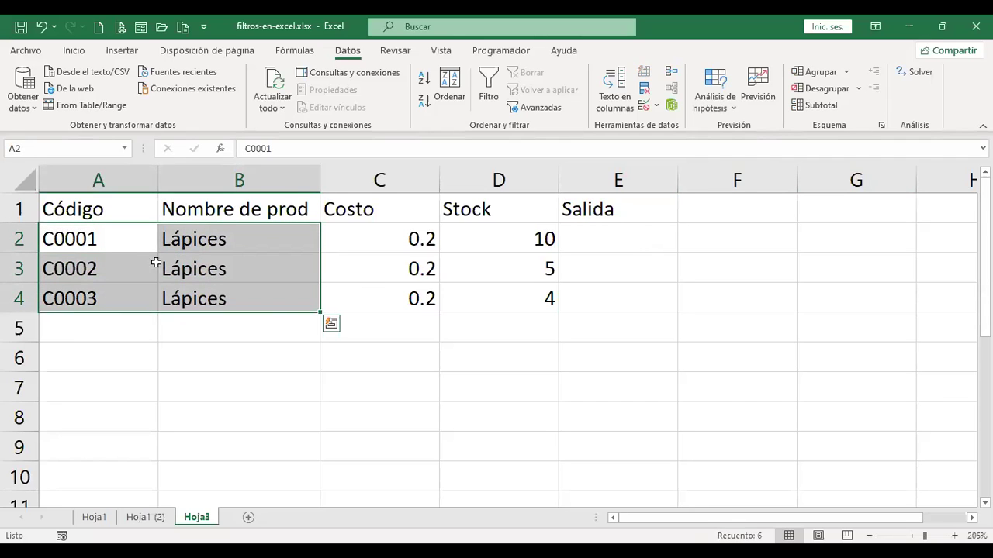
pyautogui.click(207, 239)
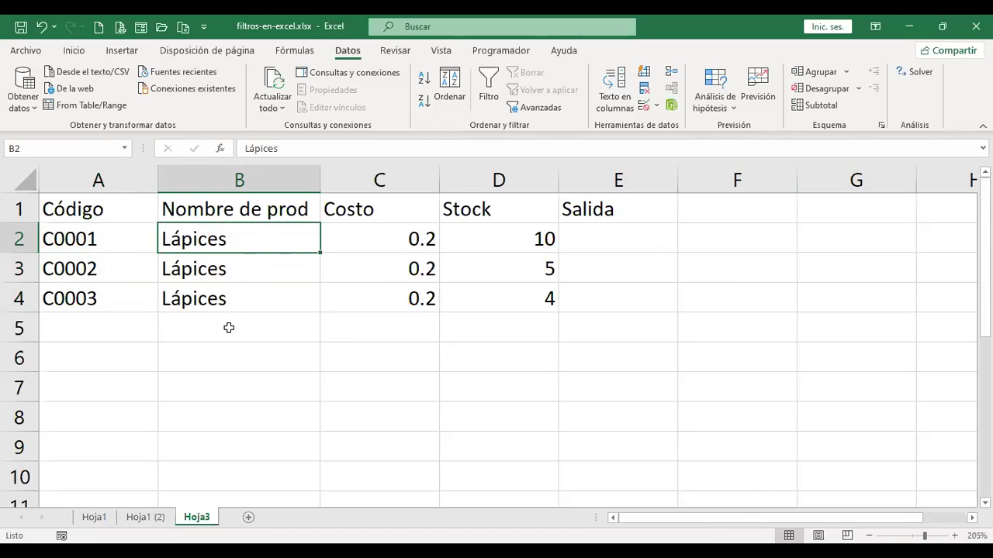
pyautogui.click(109, 232)
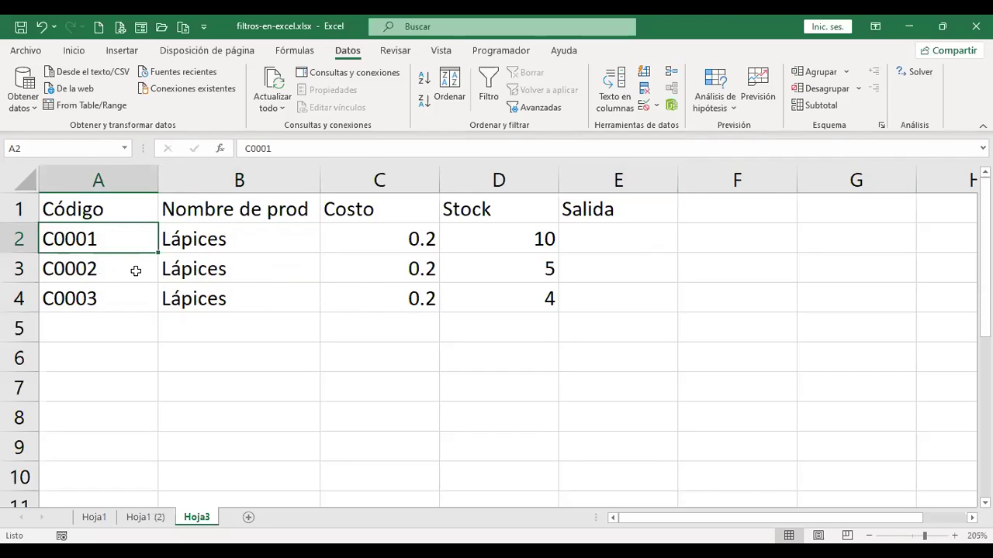
pyautogui.click(259, 269)
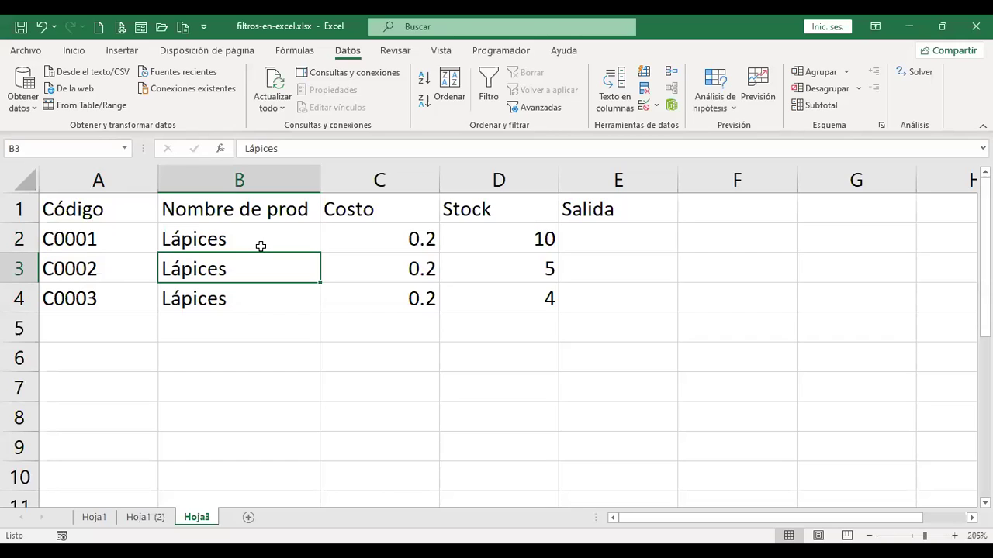
pyautogui.press('Left')
pyautogui.press('Up')
pyautogui.hotkey('shift', 'Down')
pyautogui.hotkey('shift', 'Down')
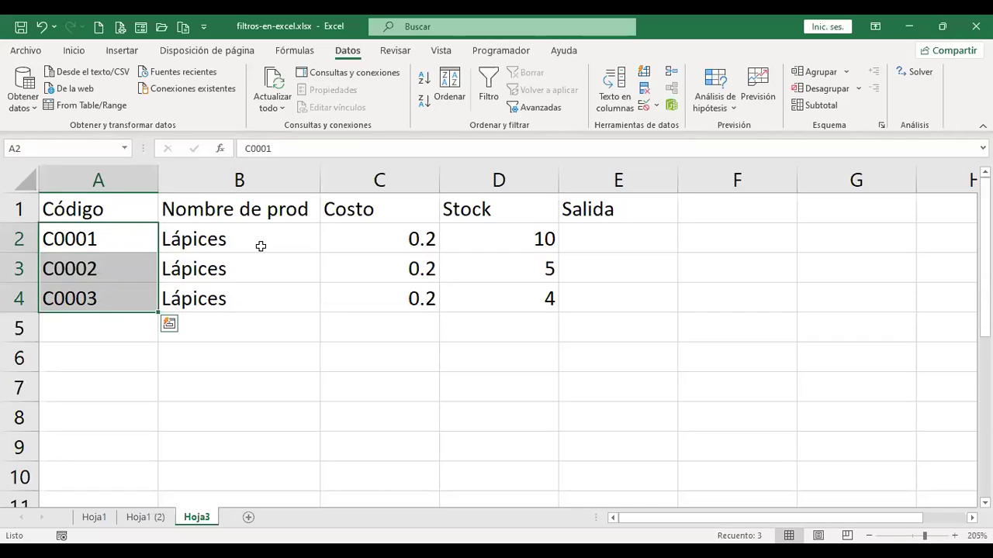
pyautogui.press('Right')
pyautogui.press('Right')
pyautogui.press('Right')
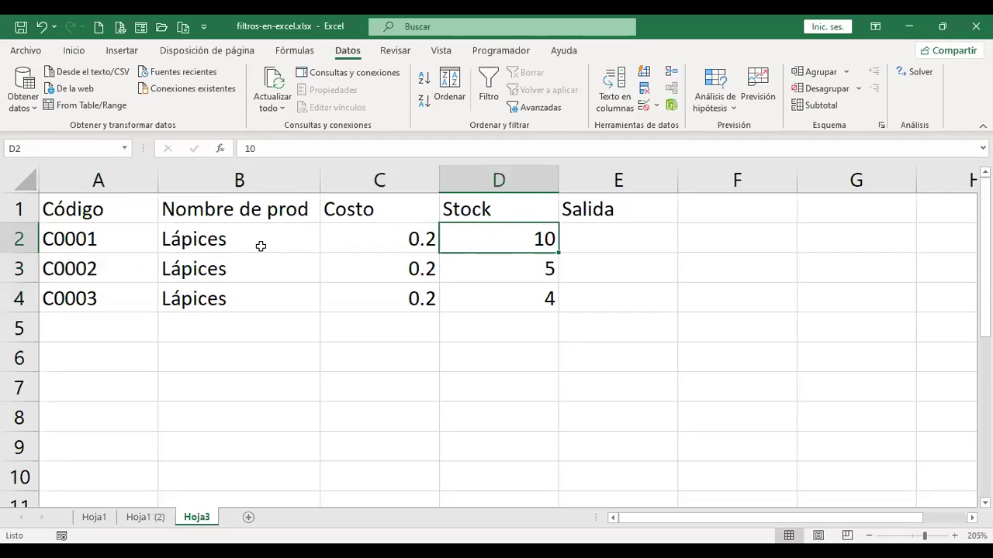